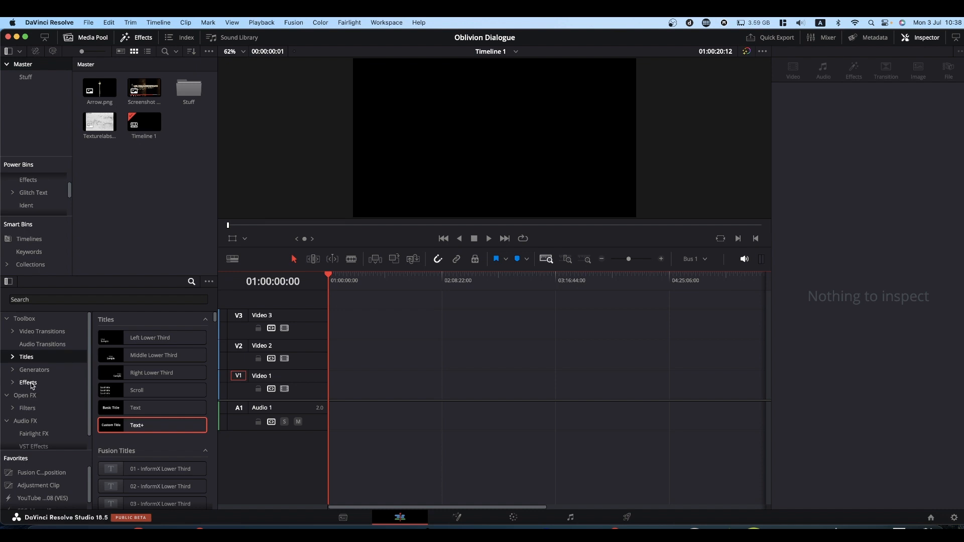
Place a Fusion Composition at the start of the Video 1 track and open it on the Fusion page.
click(28, 382)
double_click(145, 363)
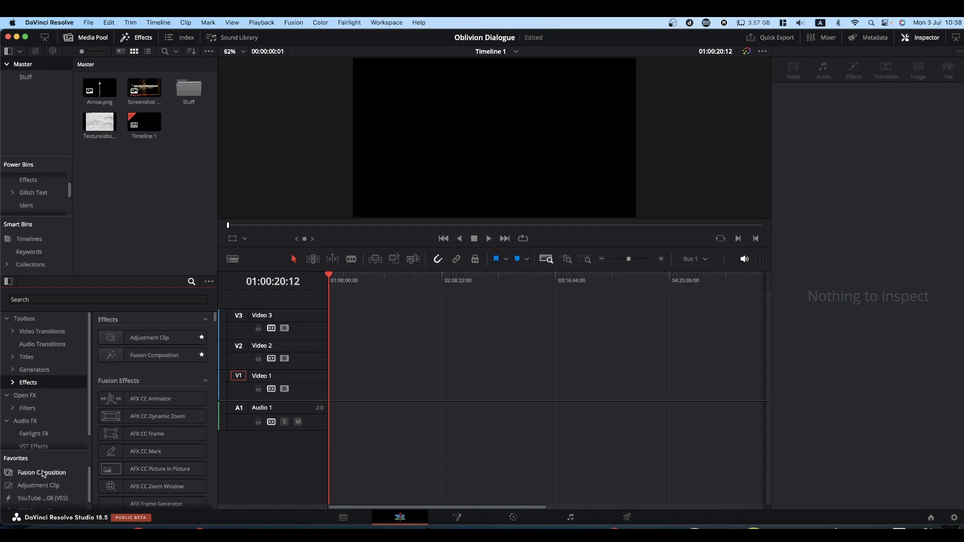
drag(36, 475, 346, 392)
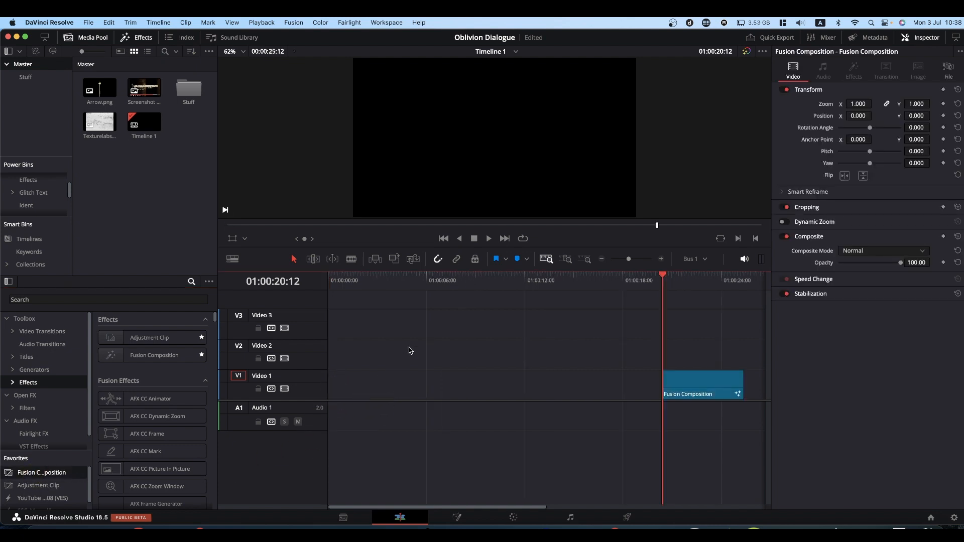
drag(720, 390, 333, 392)
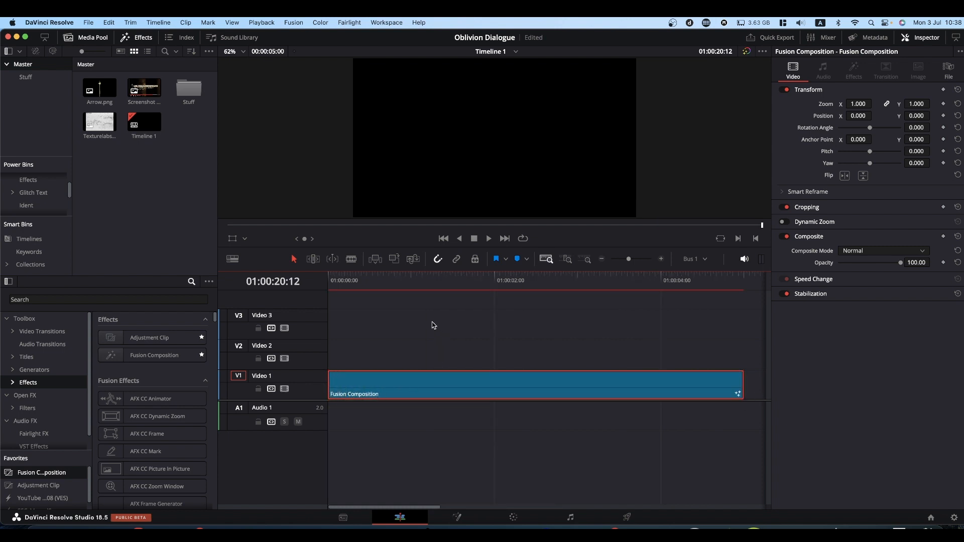
key(Home)
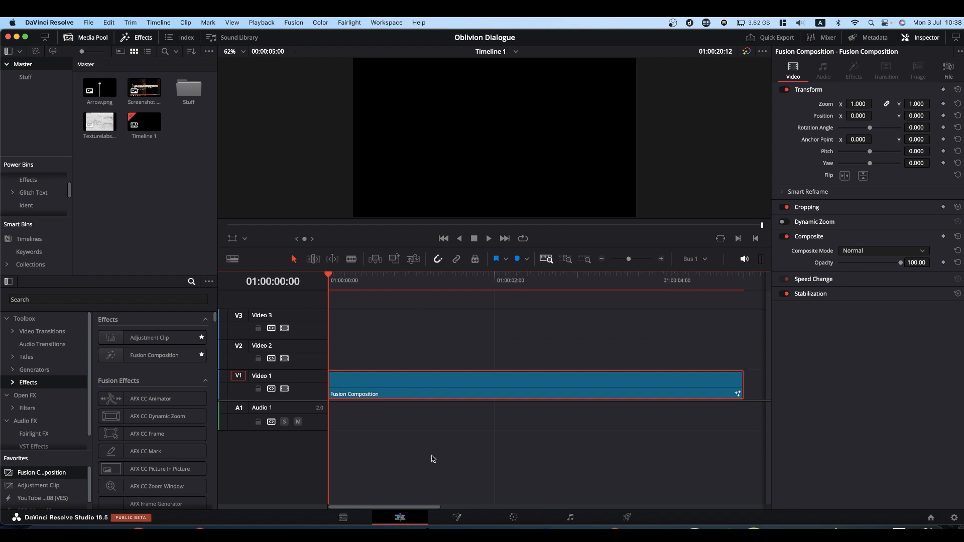
click(458, 517)
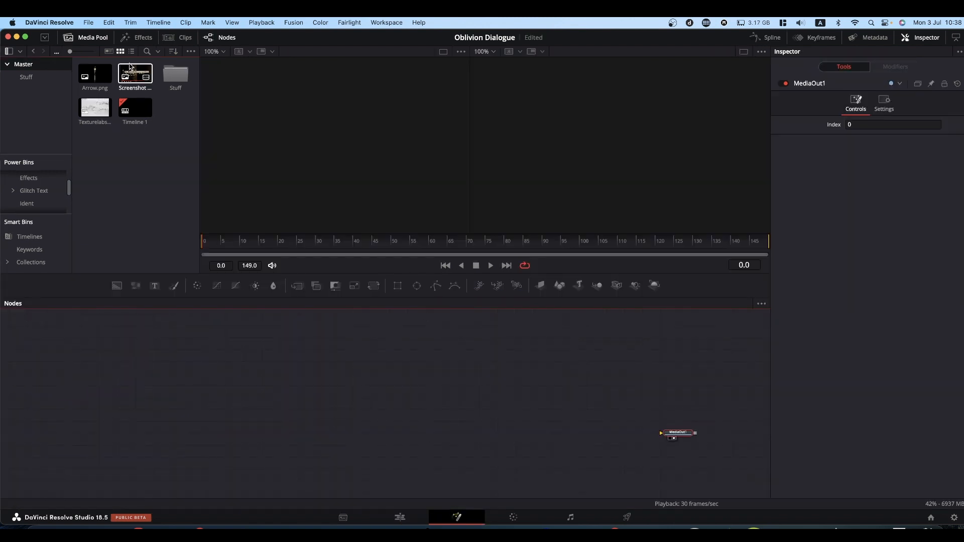
Add the reference screenshot as a node, show it in the first viewer, and place the node in the upper-left area of the graph.
drag(131, 73, 243, 349)
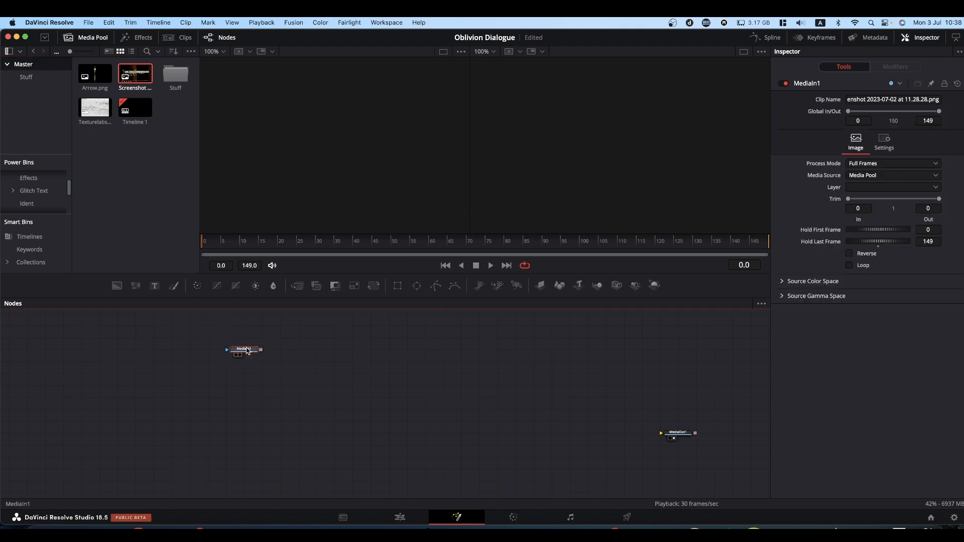
drag(302, 172, 302, 171)
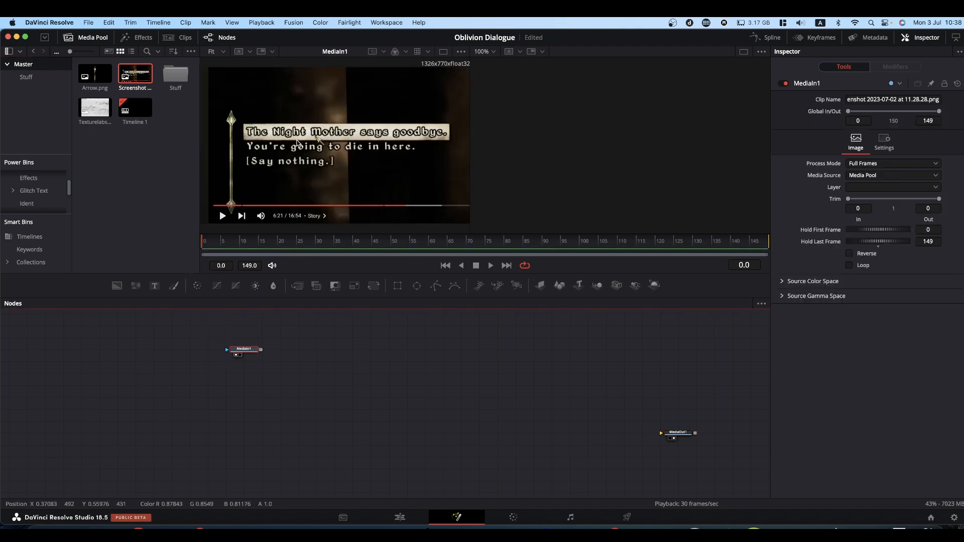
drag(244, 349, 181, 332)
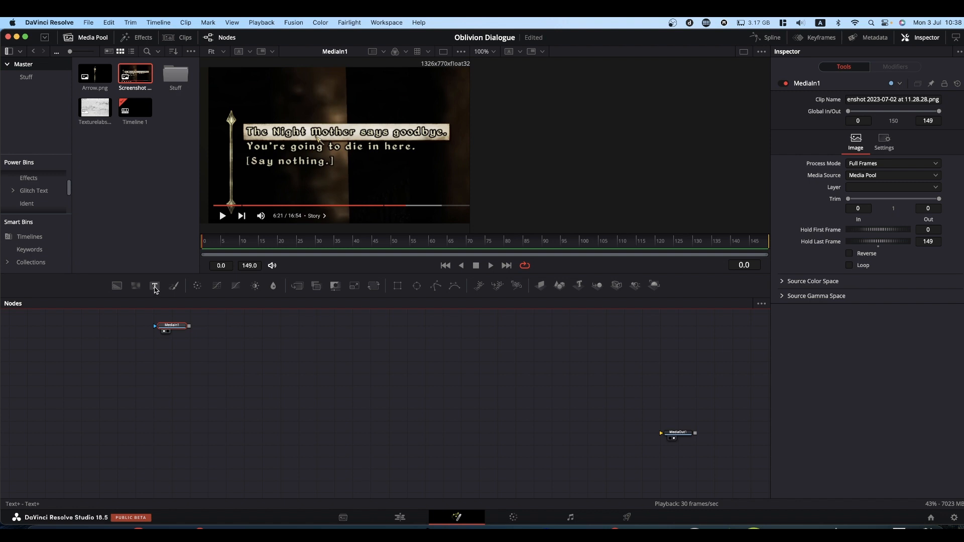
Add an unconnected Text+ node and set its font to Kingthings Calligraphica 2.
drag(154, 289, 397, 399)
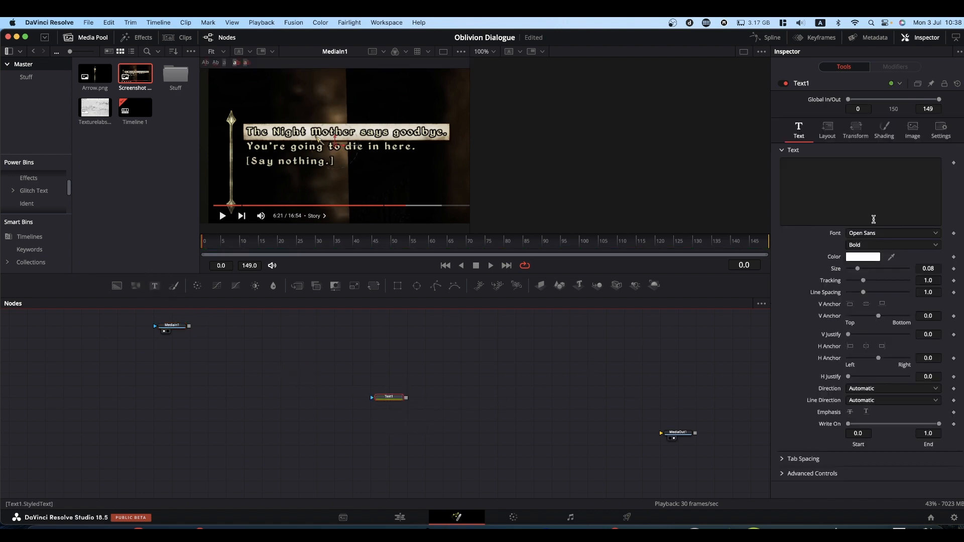
click(889, 234)
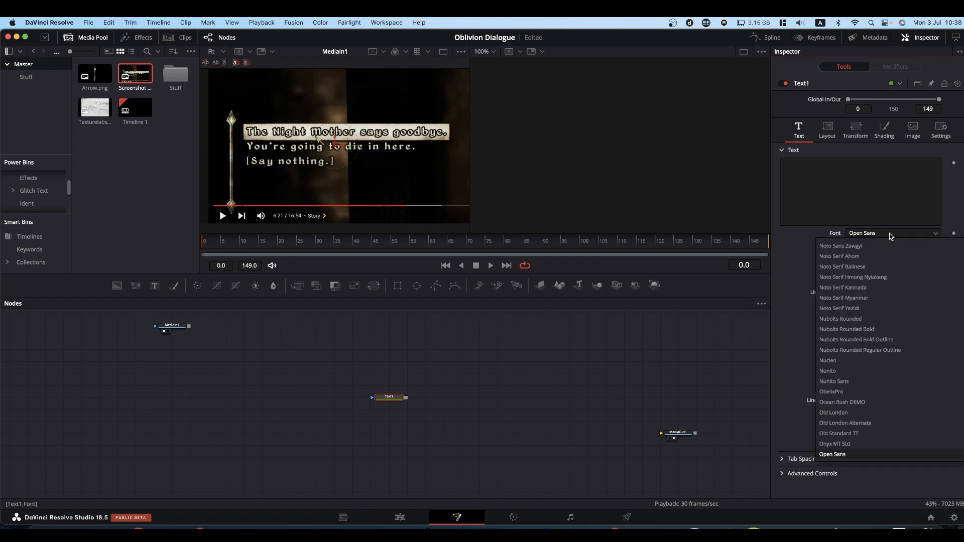
scroll(862, 406, up, 15)
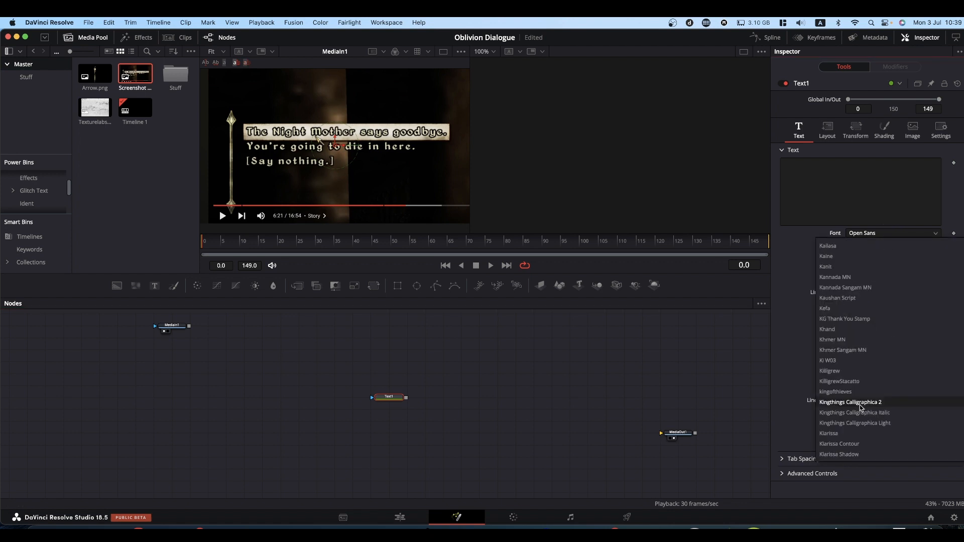
click(859, 405)
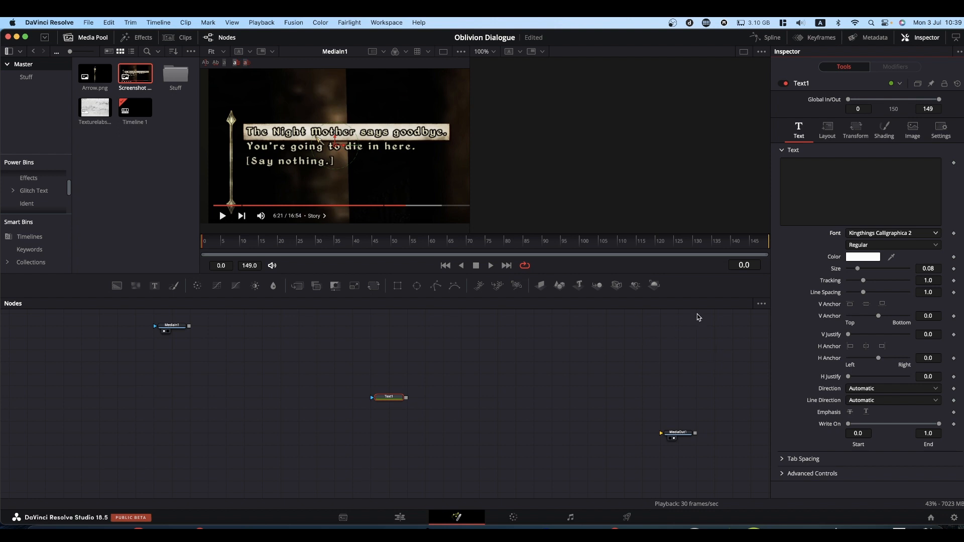
Show the text node in the second viewer, enter "Some words", and sample its color from the reference screenshot's dialogue.
drag(389, 400, 613, 140)
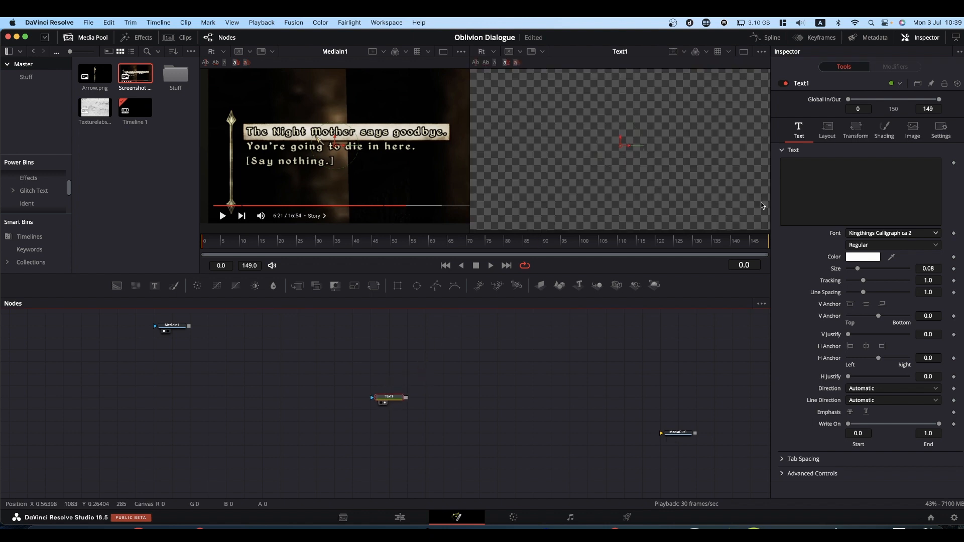
click(839, 186)
text(S)
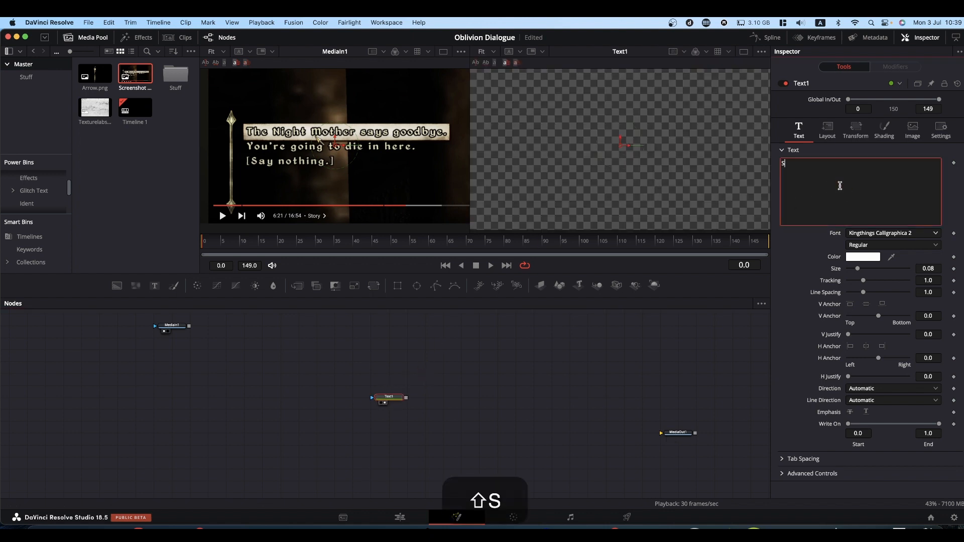
text(ome words)
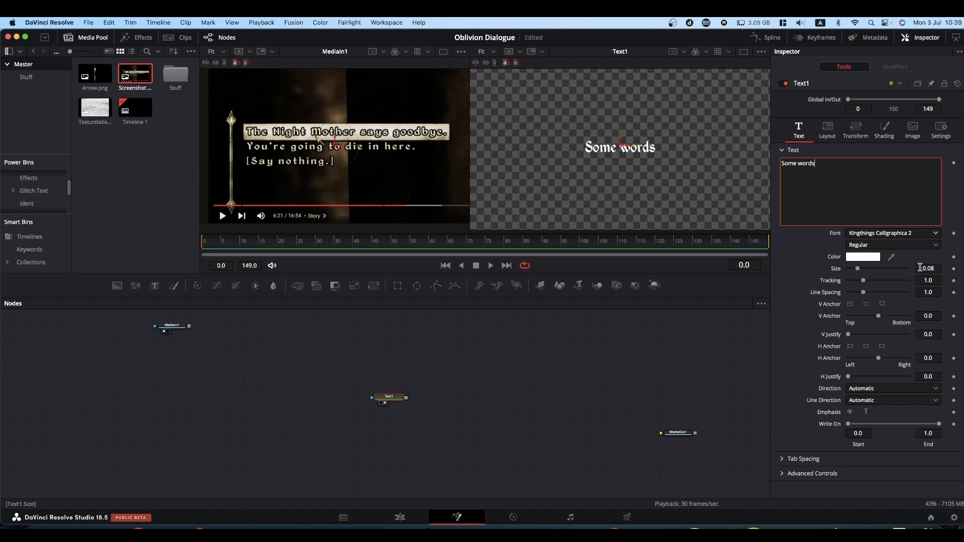
drag(892, 259, 358, 133)
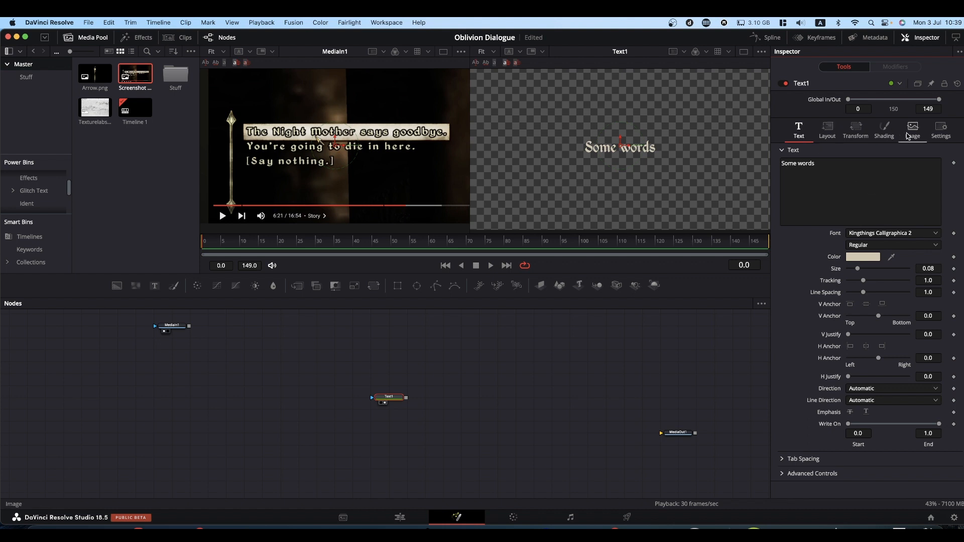
Enable the text's Black Outline shading element and set its thickness to 0.1.
click(887, 133)
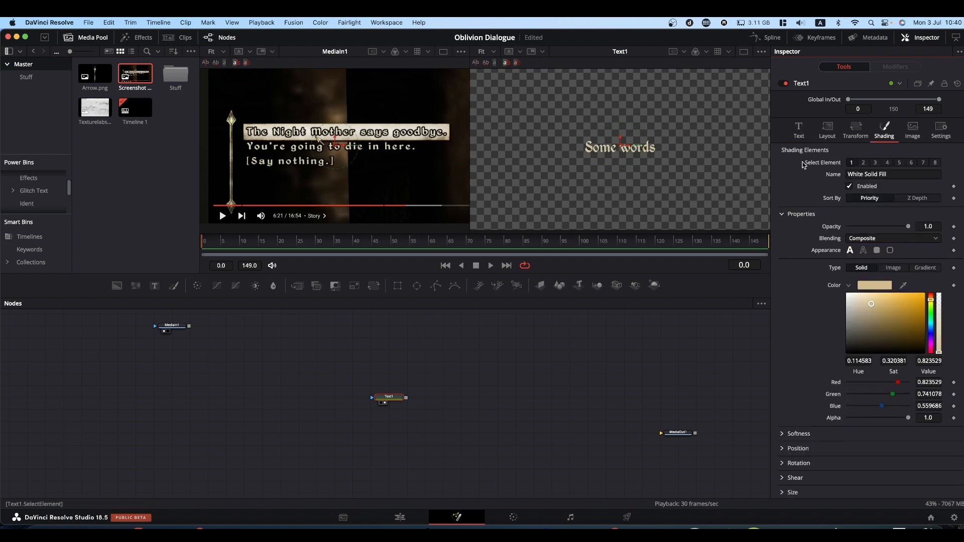
click(864, 163)
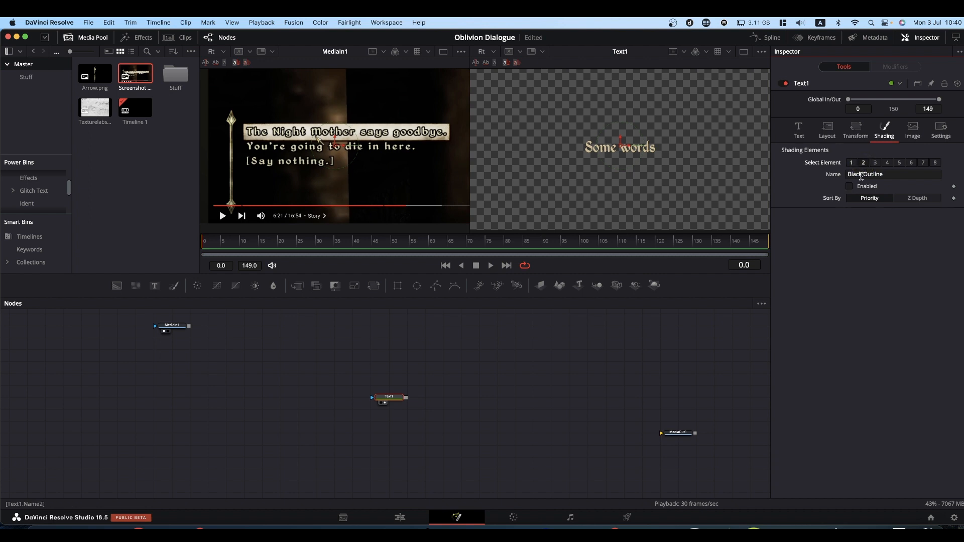
click(849, 187)
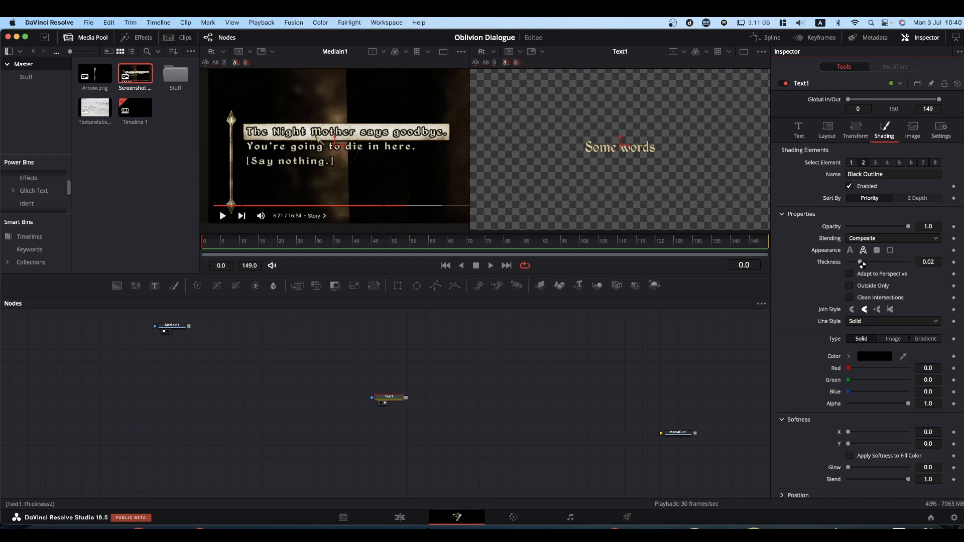
drag(861, 264, 929, 266)
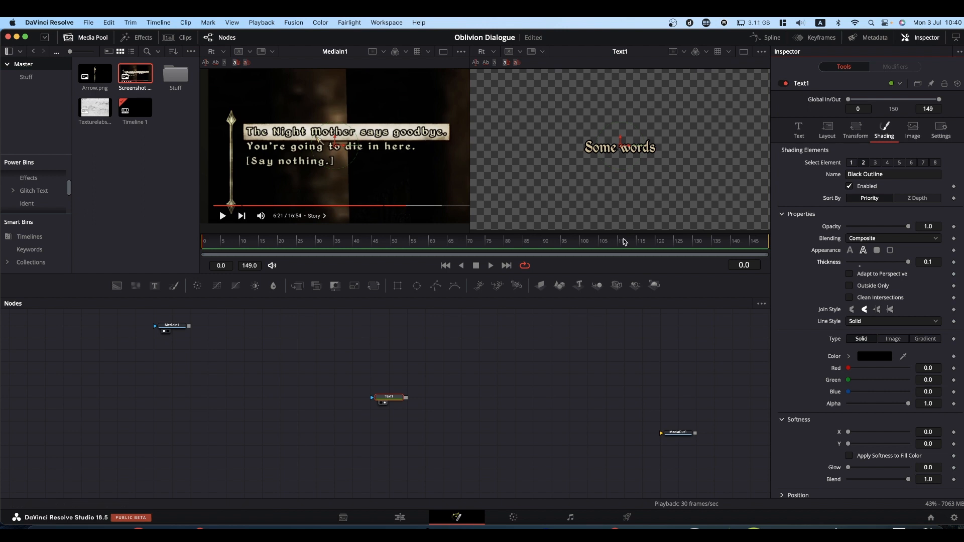
Enable the Blue Border shading element at Line level, extended 0.16 horizontally and 0.03 vertically.
click(887, 164)
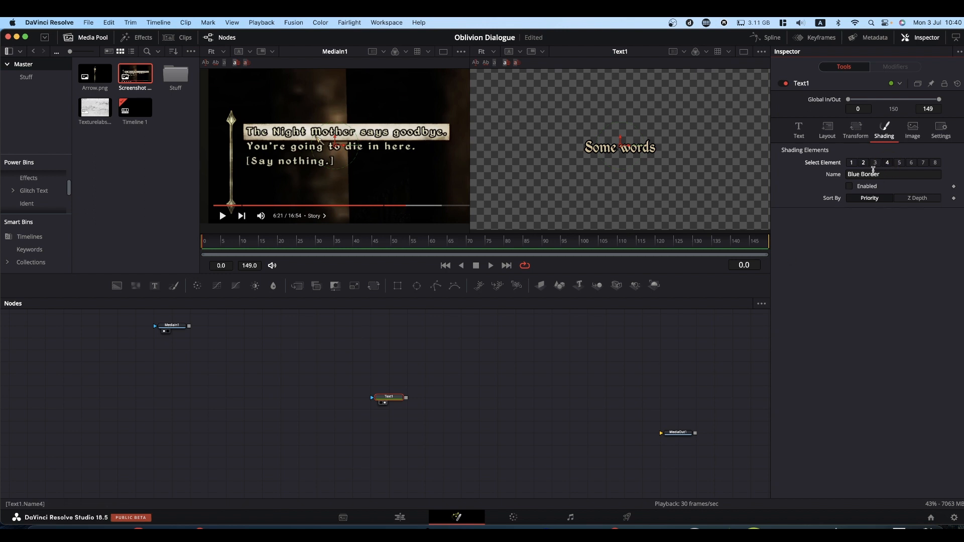
click(849, 186)
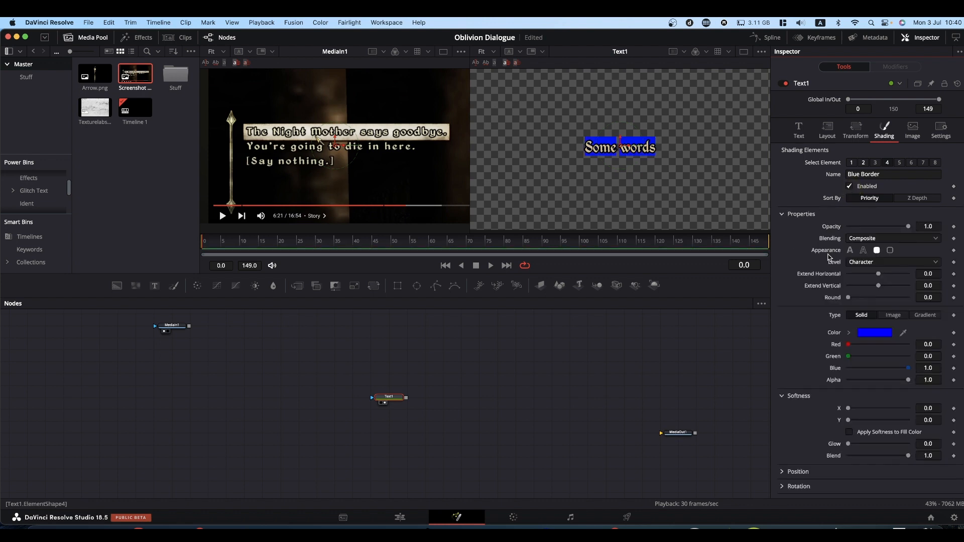
click(865, 263)
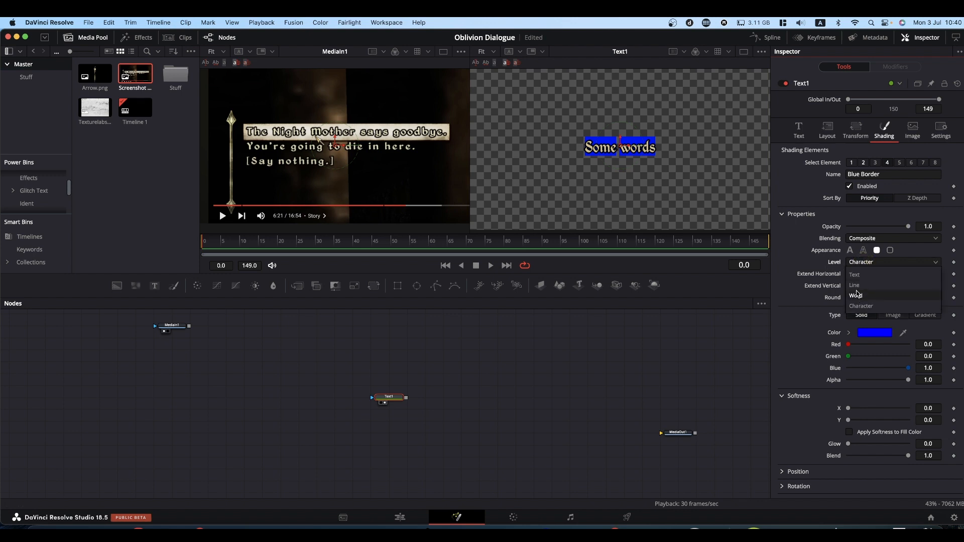
click(855, 284)
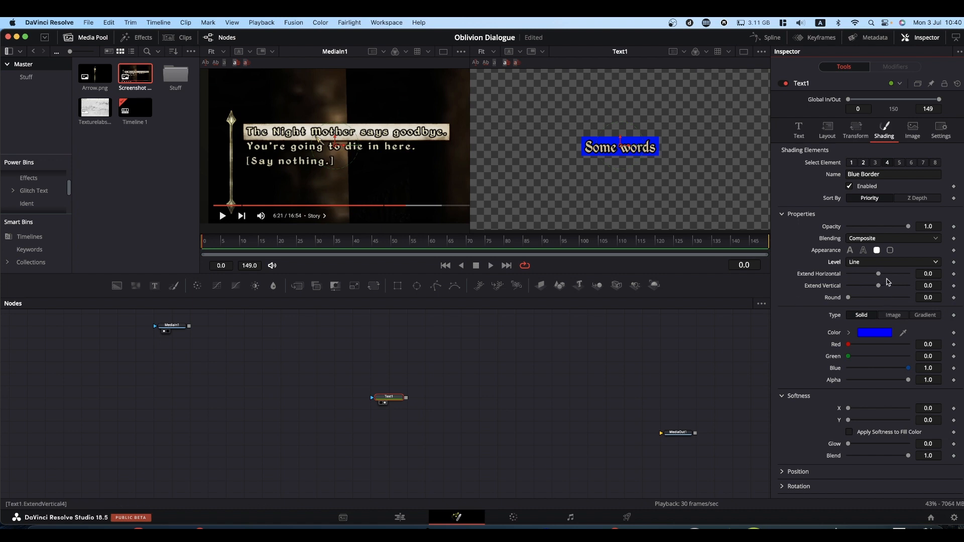
drag(880, 277, 880, 288)
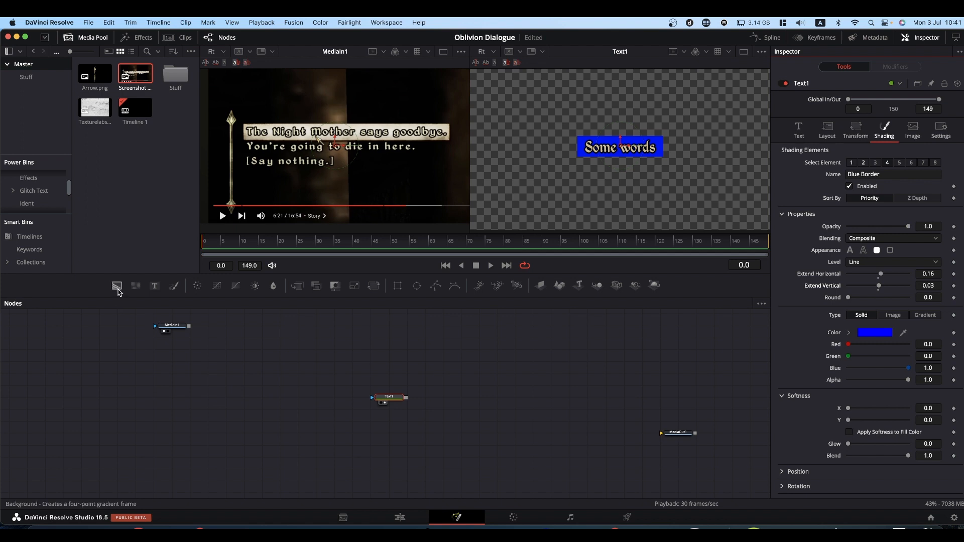
Add a Background node colored from the reference's highlighted dialogue line and show it in the second viewer.
drag(116, 287, 231, 399)
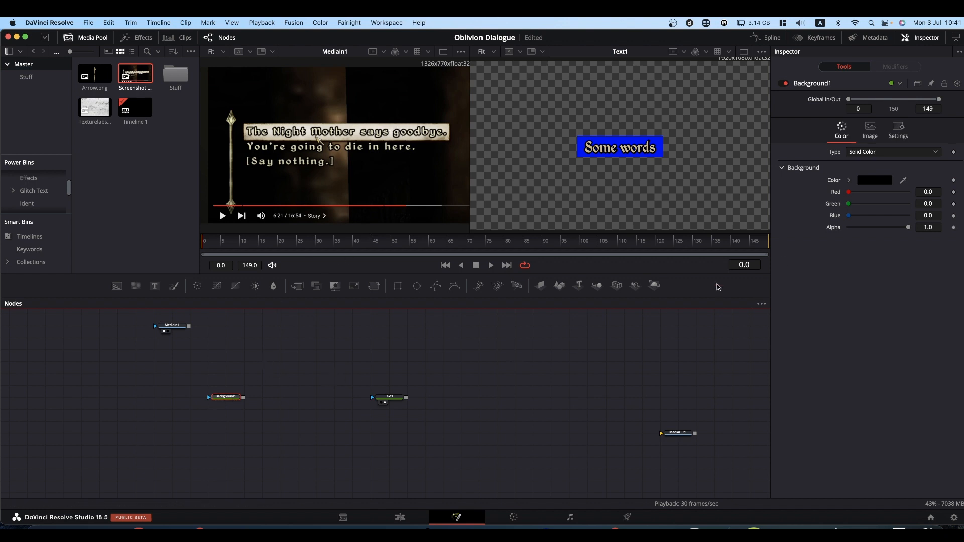
drag(902, 181, 395, 132)
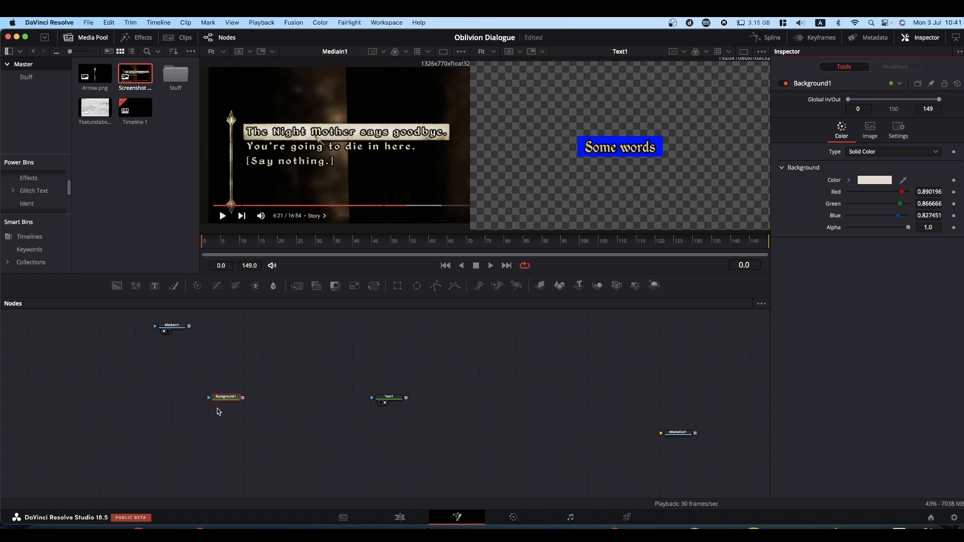
drag(225, 397, 551, 188)
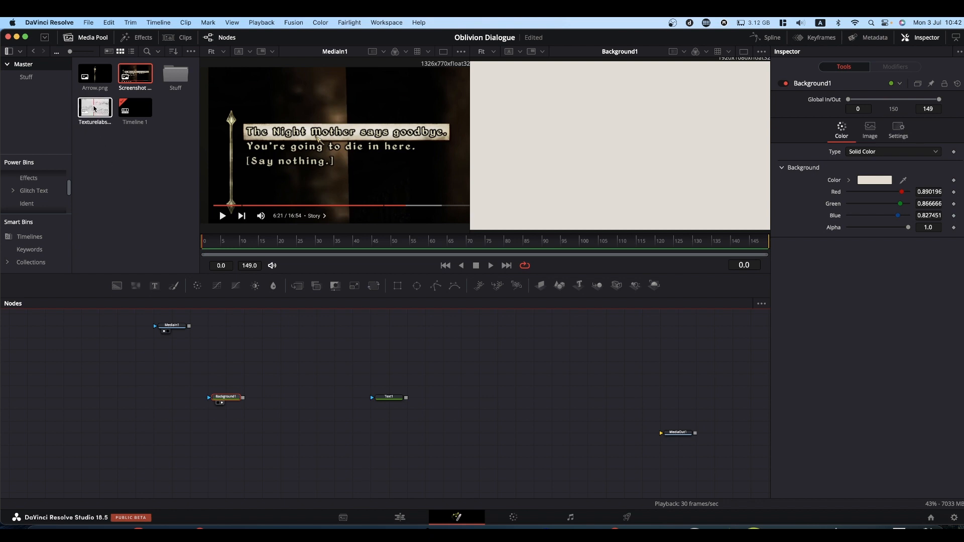
Add the Texturelabs grunge image, merge it over the background, and place its node directly above the Background node.
drag(94, 107, 244, 348)
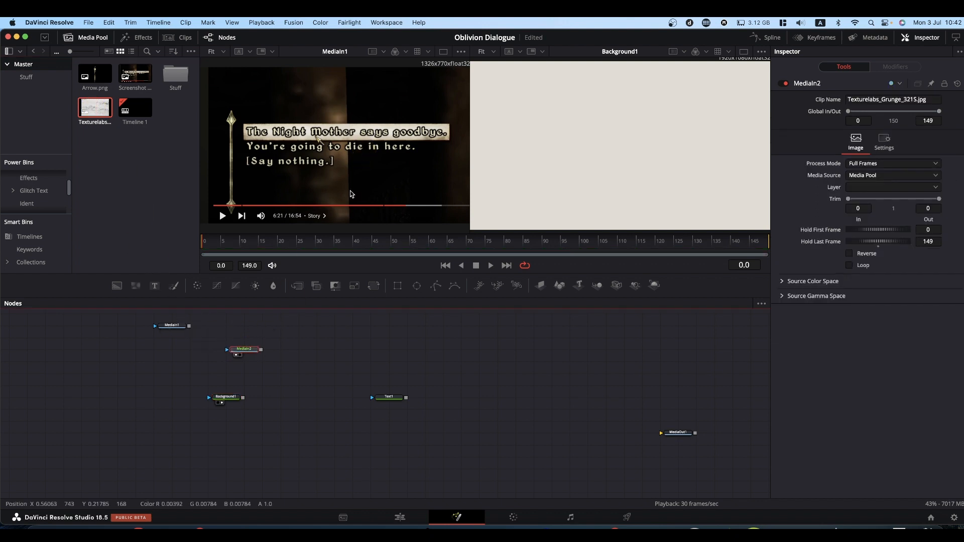
key(1)
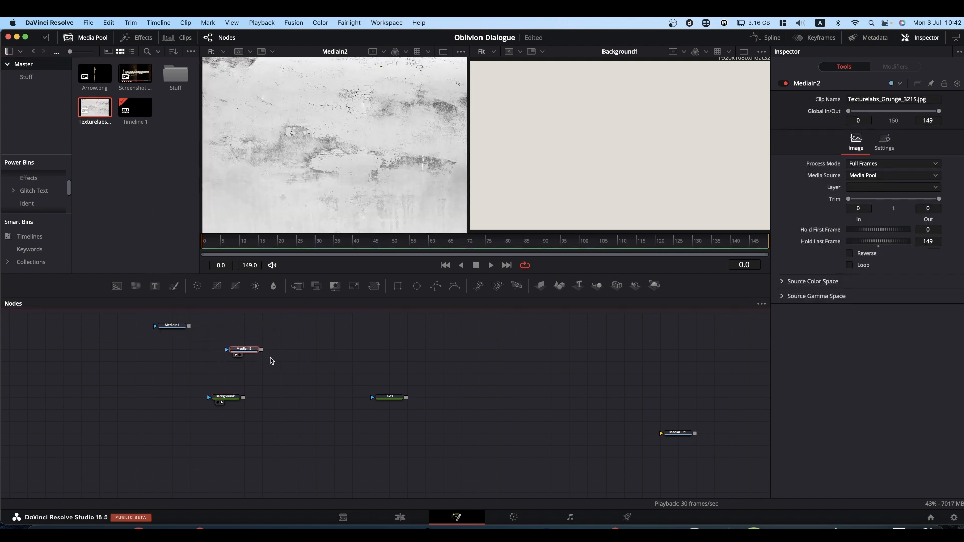
drag(261, 352, 549, 151)
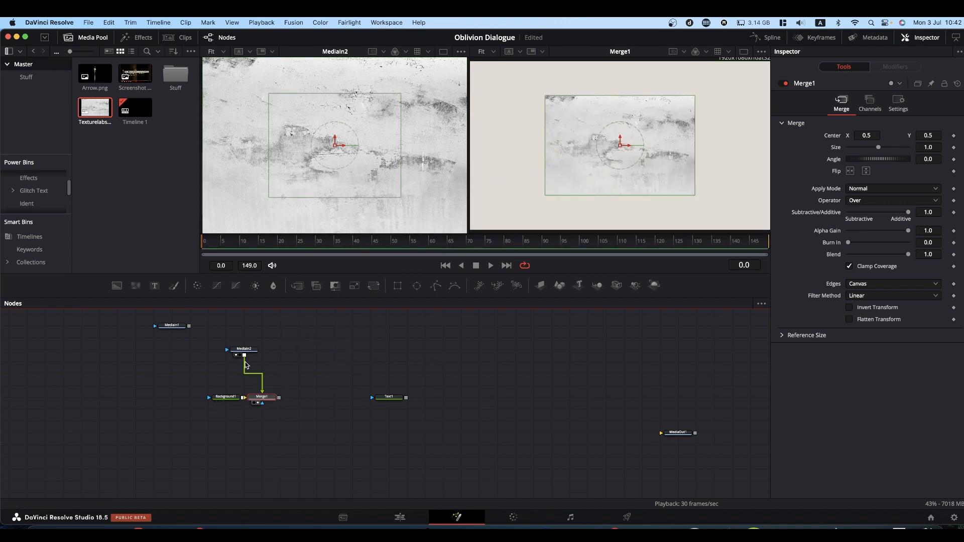
drag(237, 353, 221, 388)
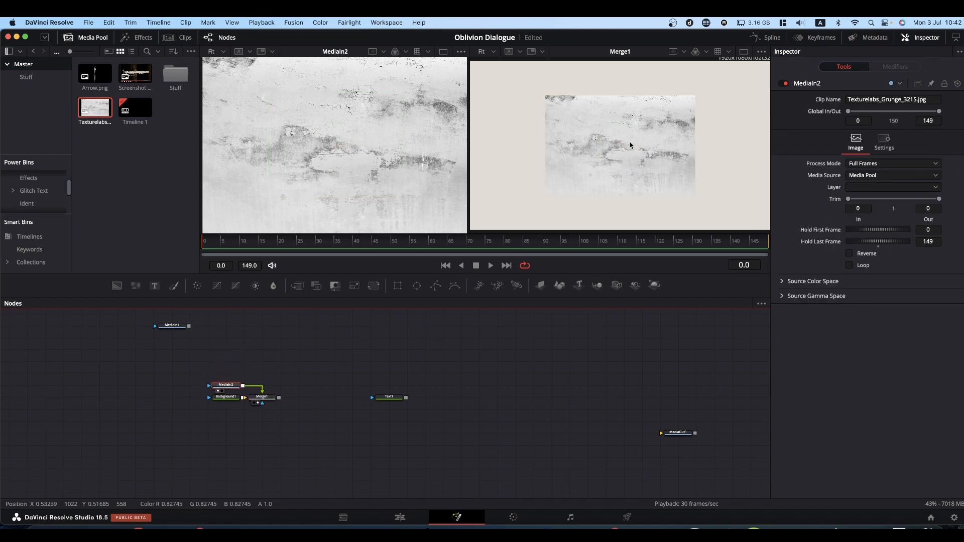
Scale the grunge texture to 2.14 in the merge node and set its apply mode to Multiply.
click(269, 399)
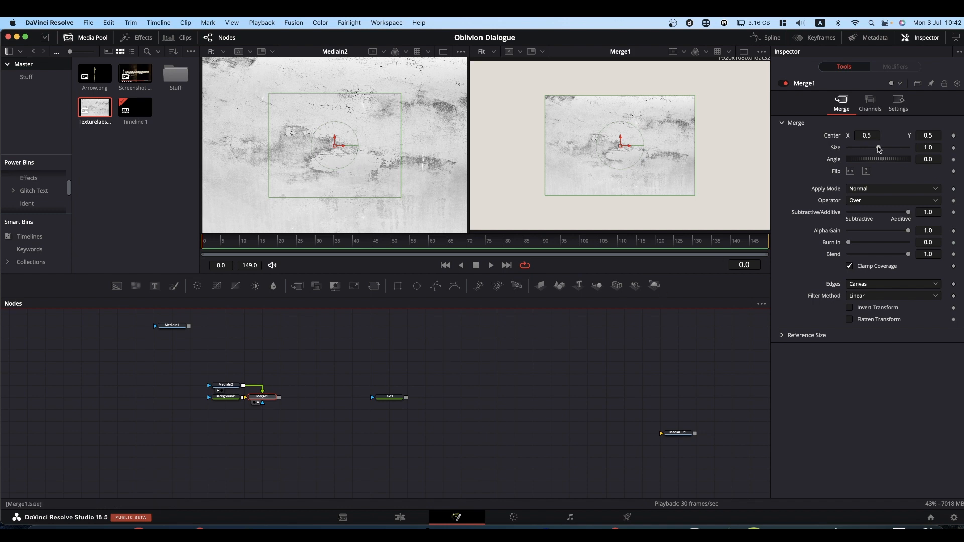
drag(878, 147, 887, 152)
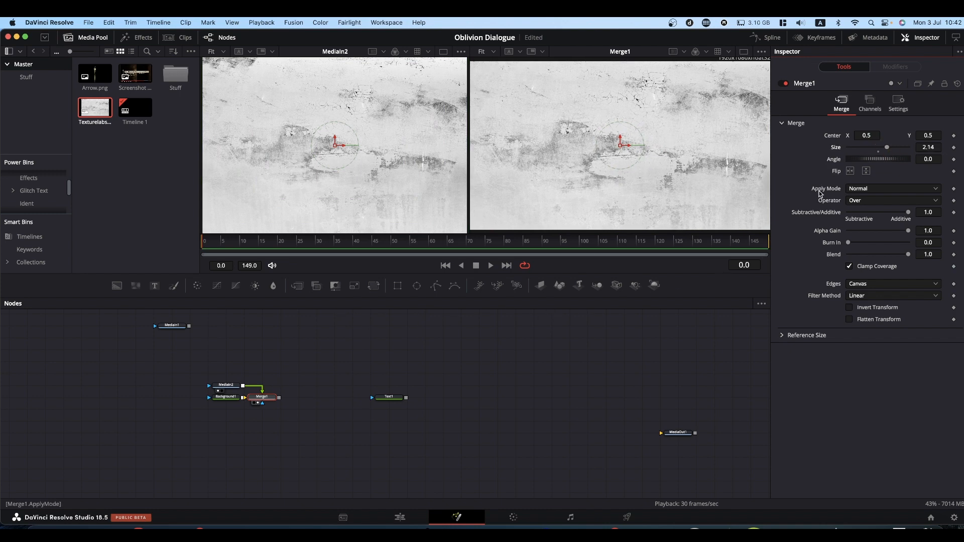
click(855, 191)
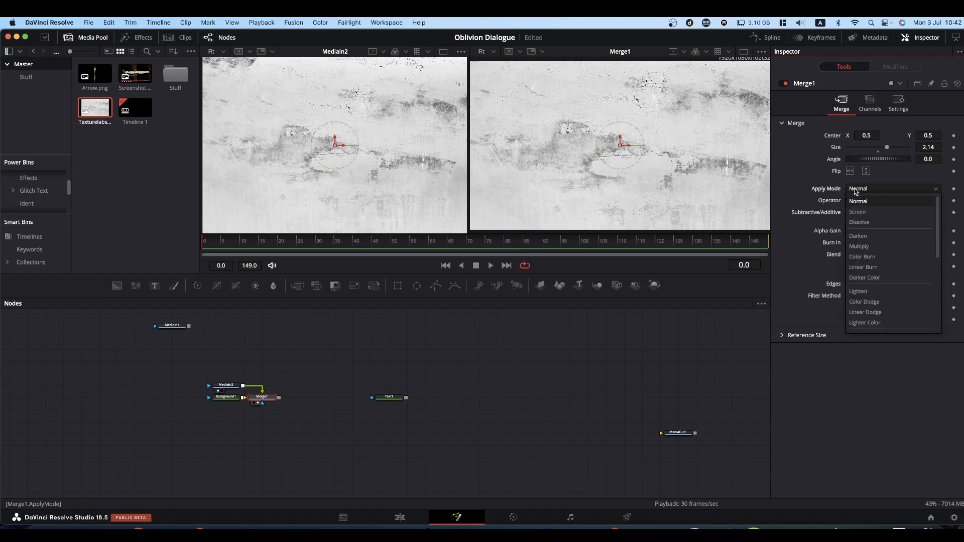
click(860, 246)
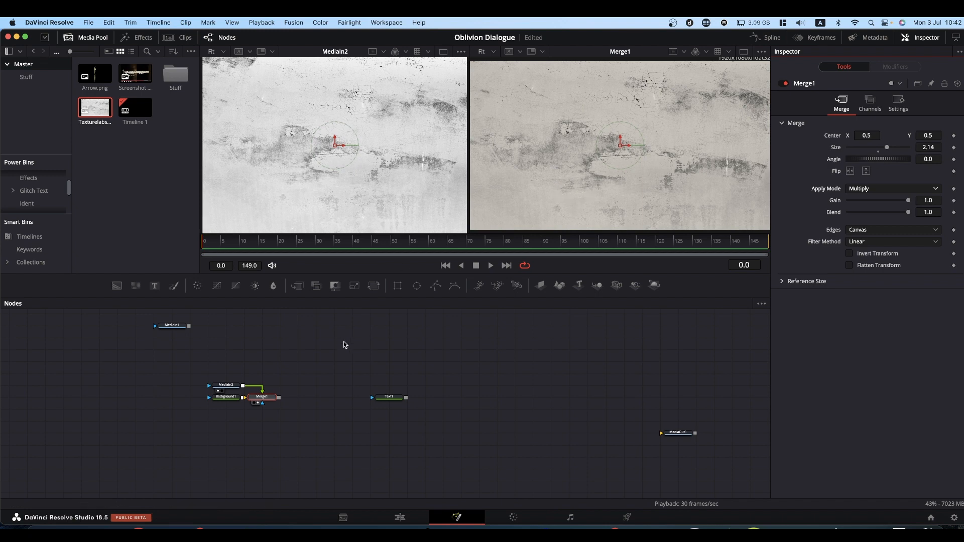
Show the text node in the first viewer, switch its Blue Border fill to Image, and feed the merged texture into it.
drag(391, 398, 356, 157)
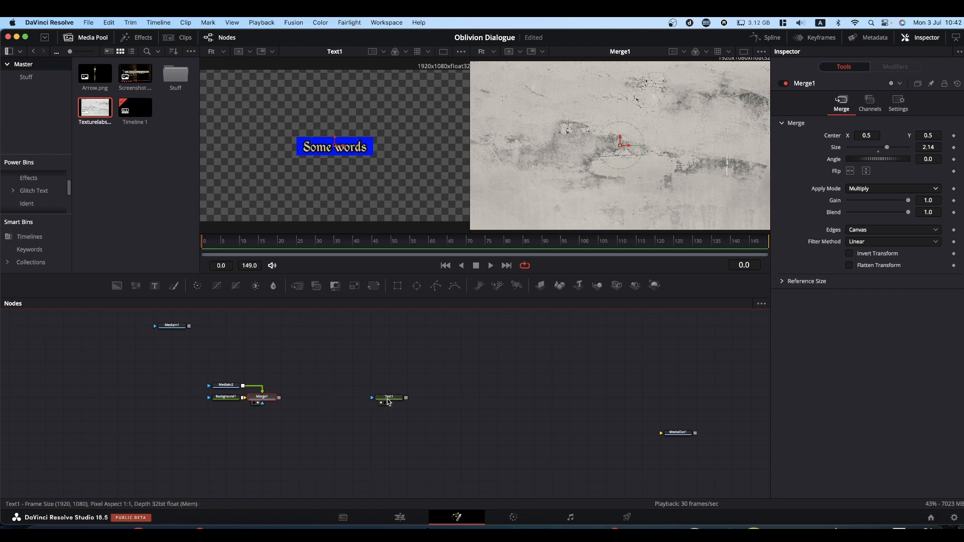
click(388, 399)
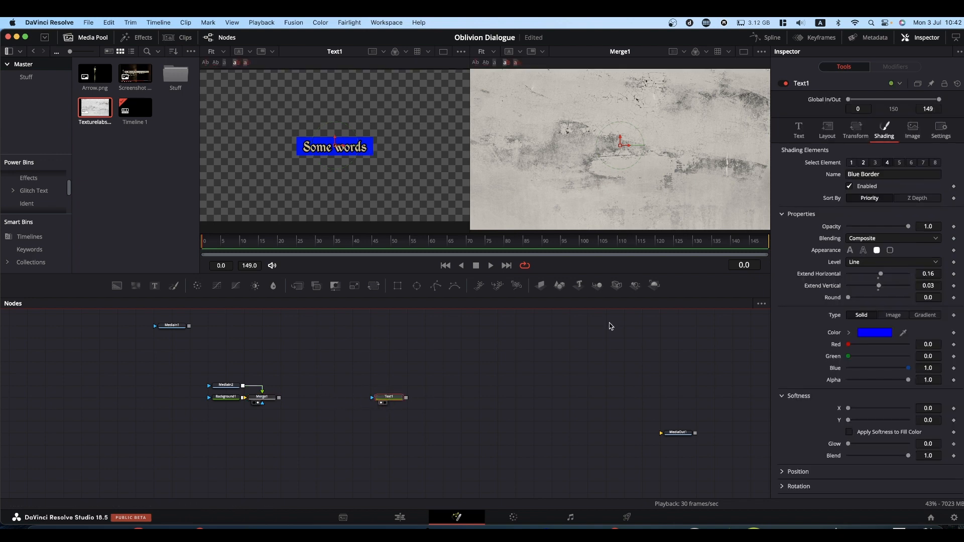
click(888, 164)
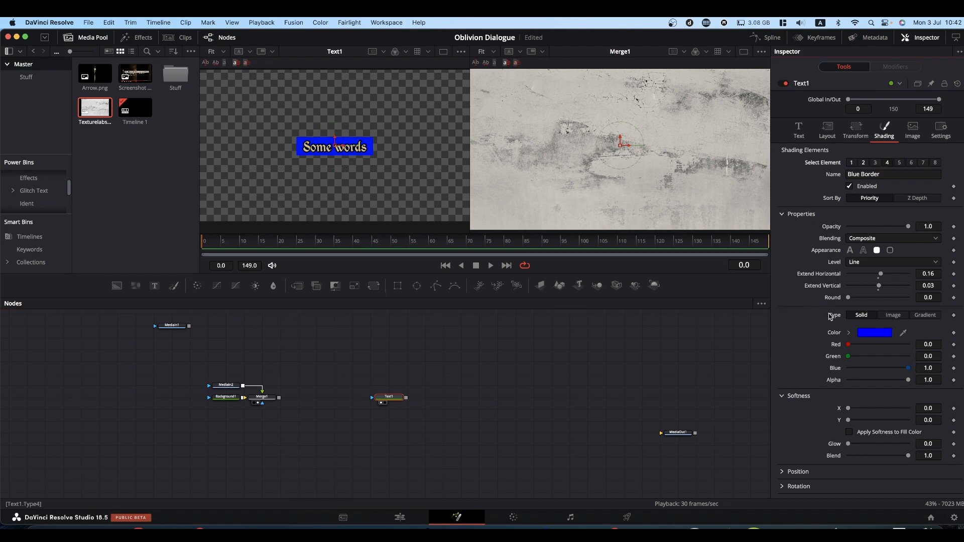
click(890, 316)
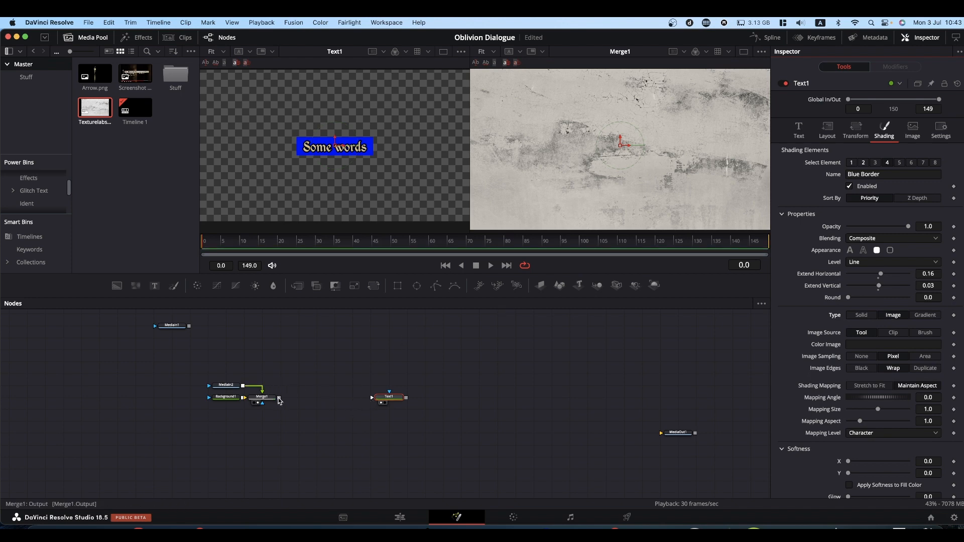
drag(279, 399, 374, 399)
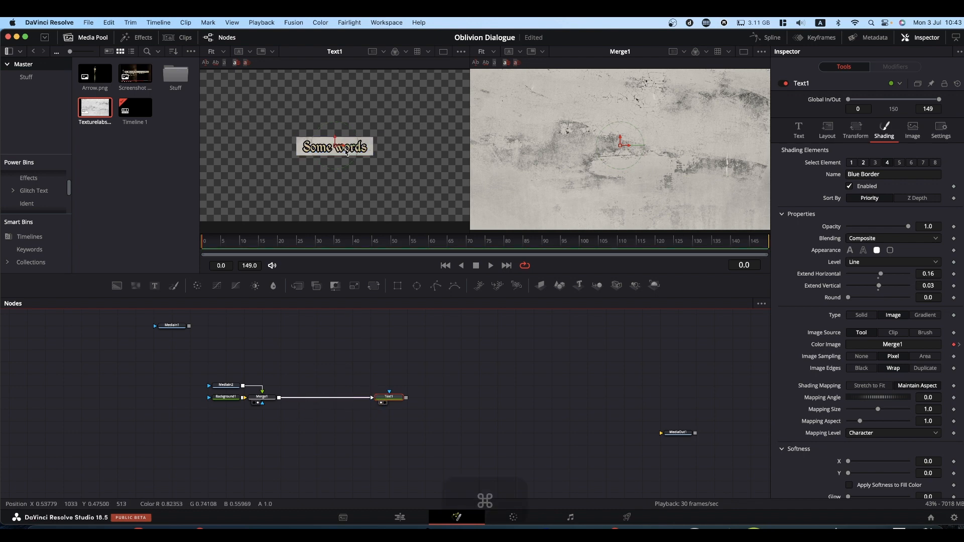
Shift the grunge texture's merge center to about X 0.536, Y 0.36 and reduce the merge's blend.
scroll(346, 153, up, 5)
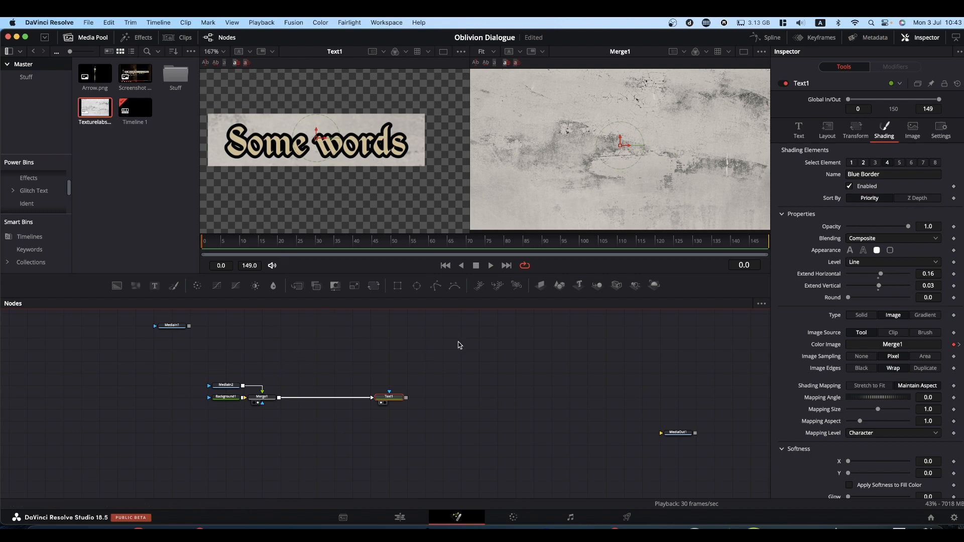
click(262, 399)
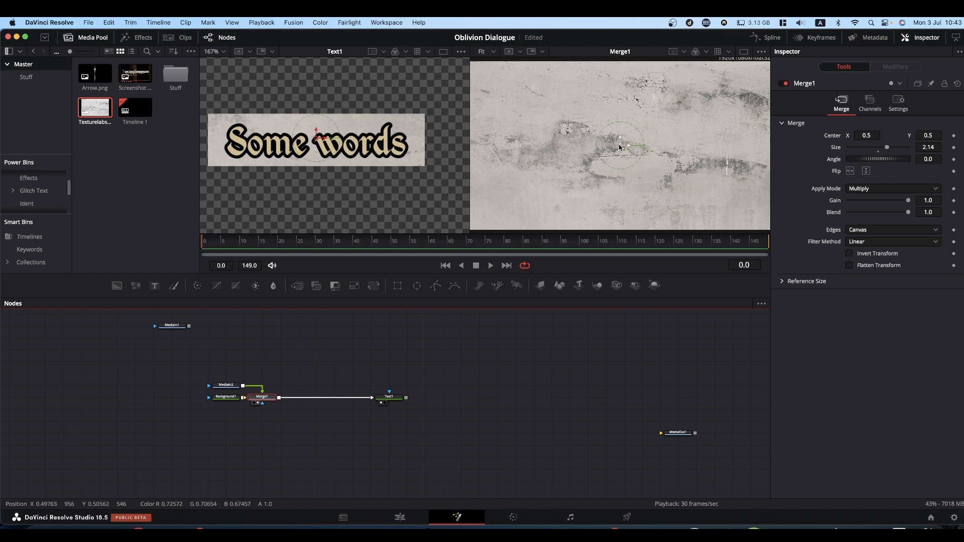
drag(618, 146, 631, 170)
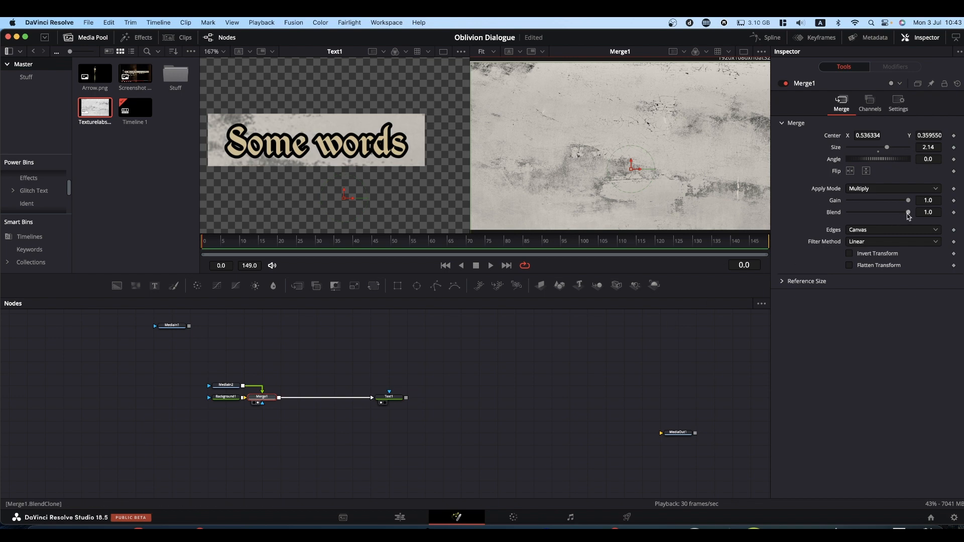
drag(908, 215, 881, 215)
Try the Stretch to Fit shading mapping on the text's Blue Border and return it to Maintain Aspect.
click(389, 397)
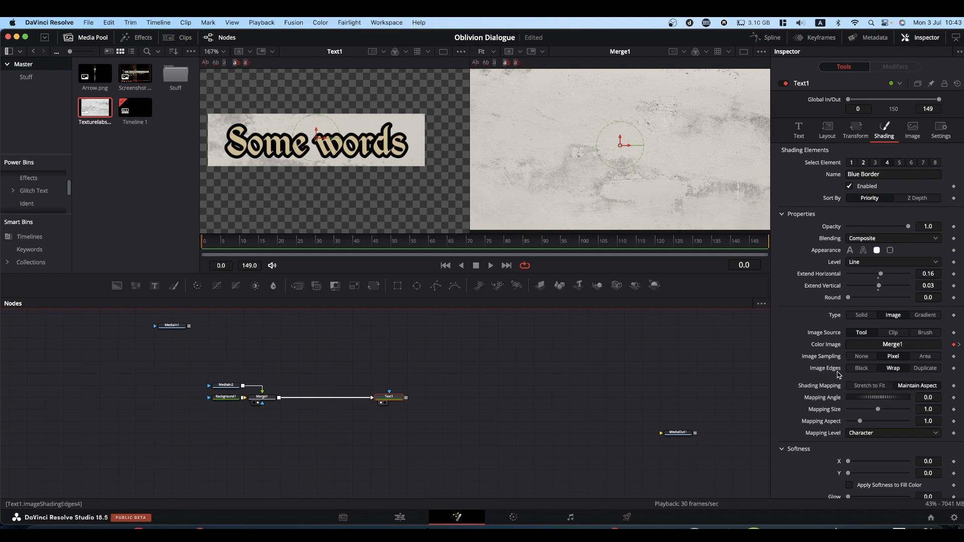
click(867, 386)
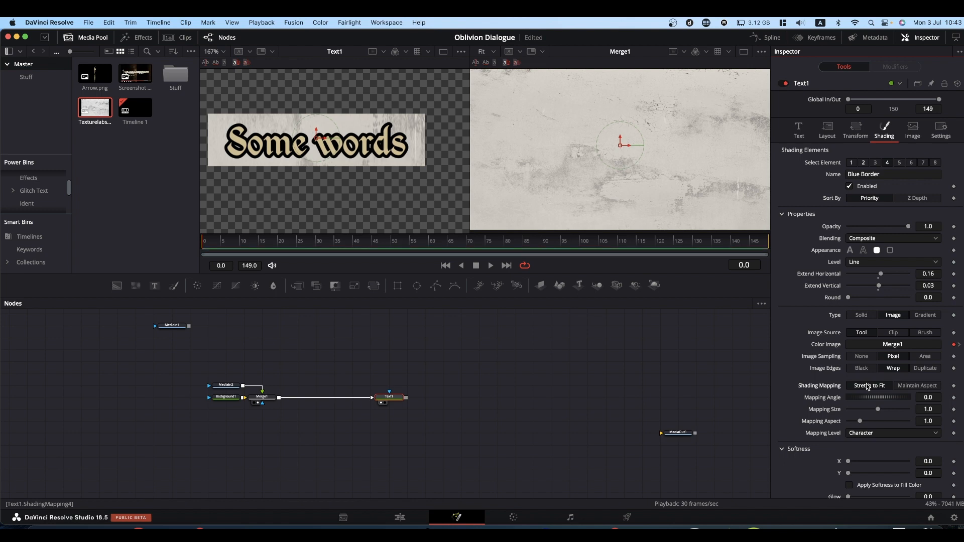
click(908, 387)
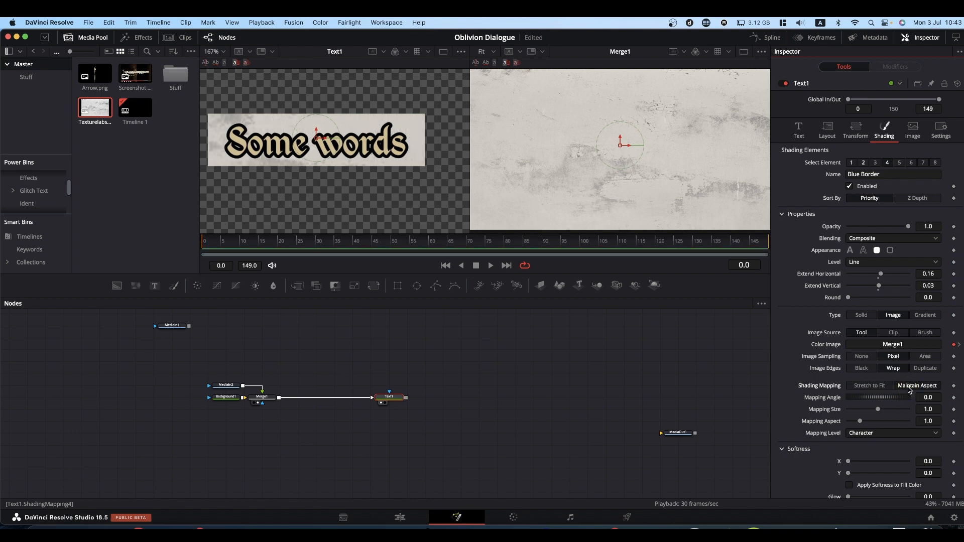
Replace the text node's wording with "Reach for my sword".
click(393, 397)
click(797, 129)
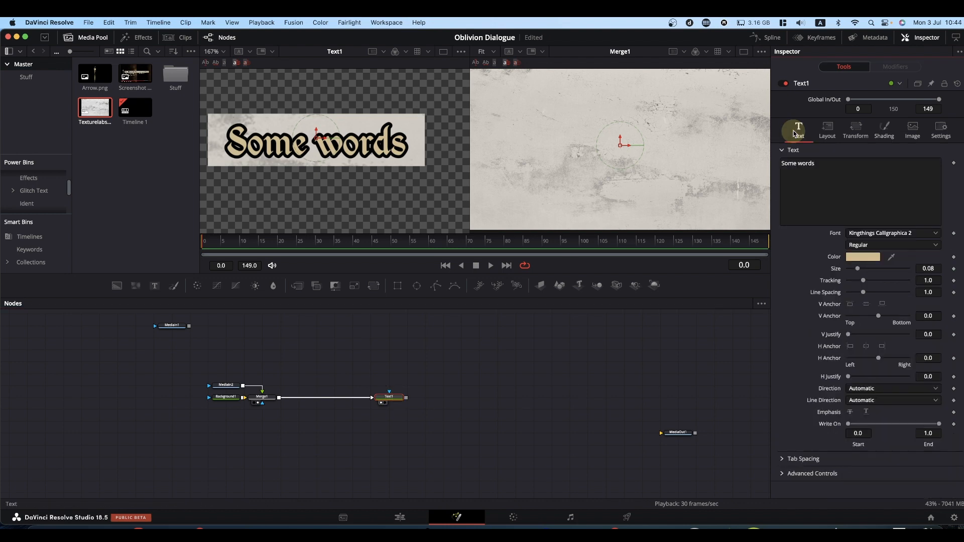
triple_click(846, 162)
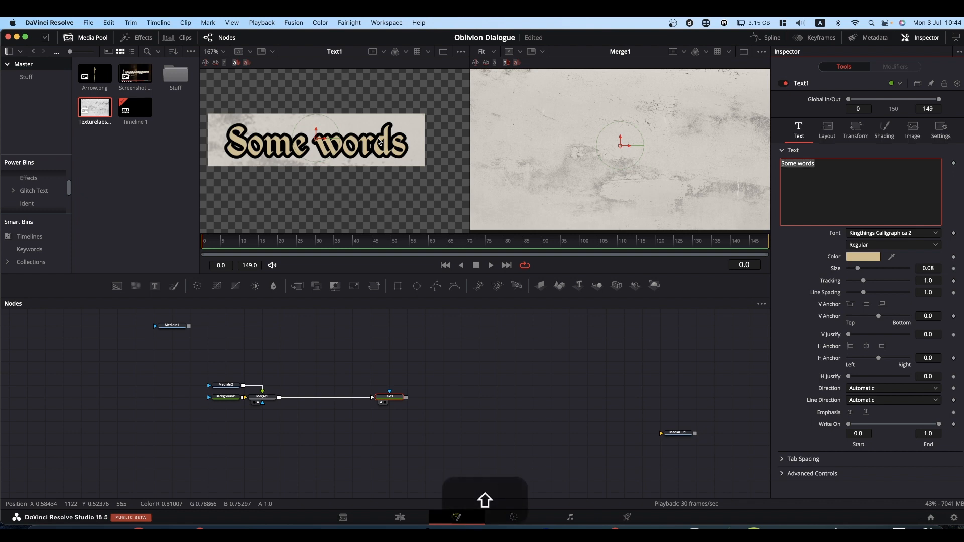
text(Reach fo)
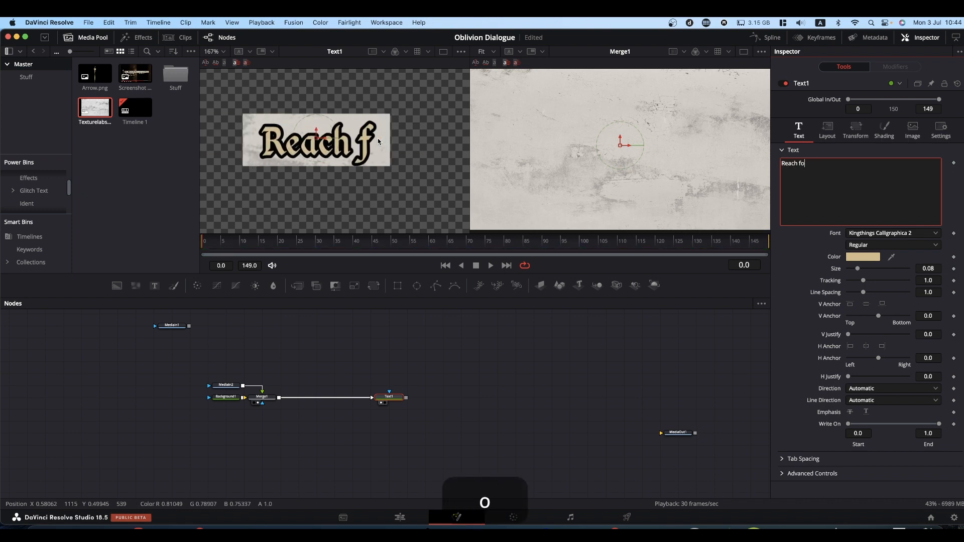
text(r my)
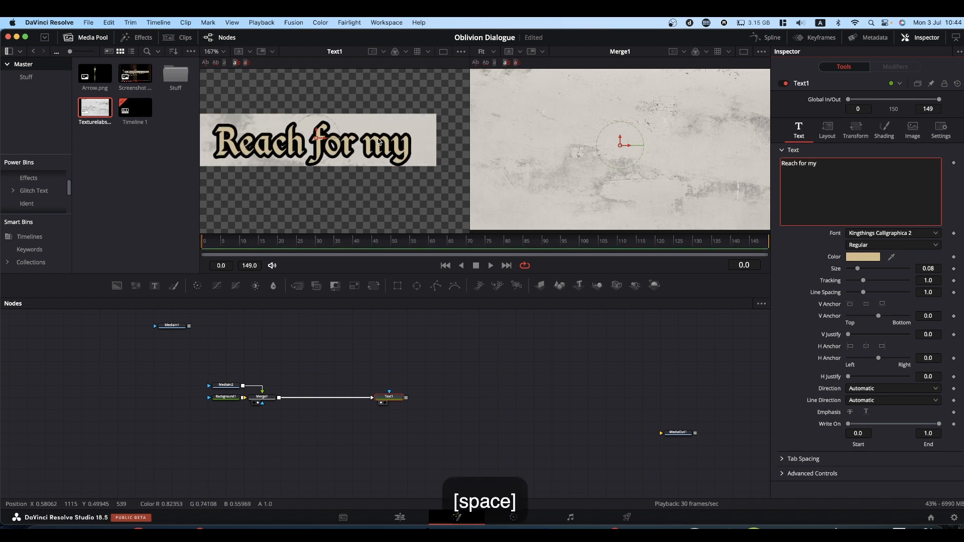
text( sword)
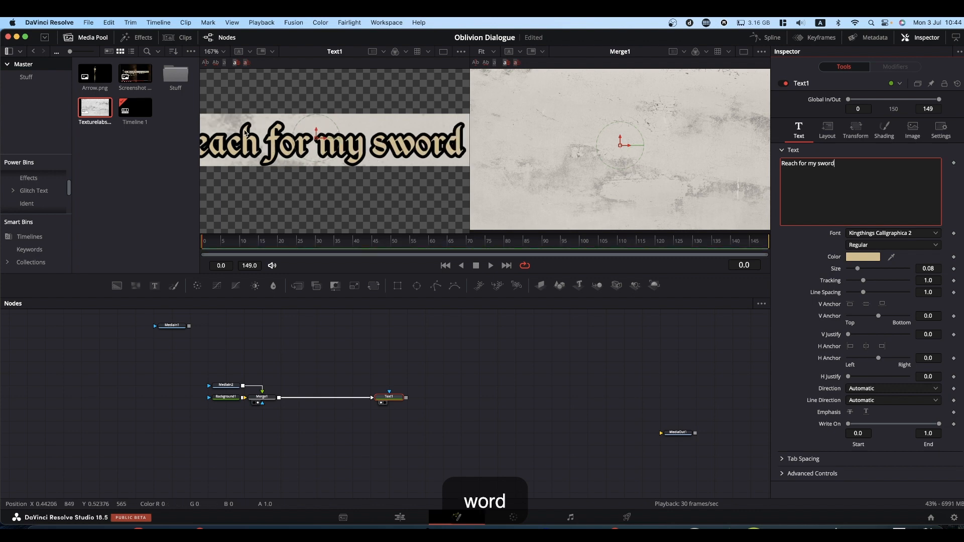
Set the Blue Border shading element's vertical extension to 0.1.
scroll(308, 141, down, 3)
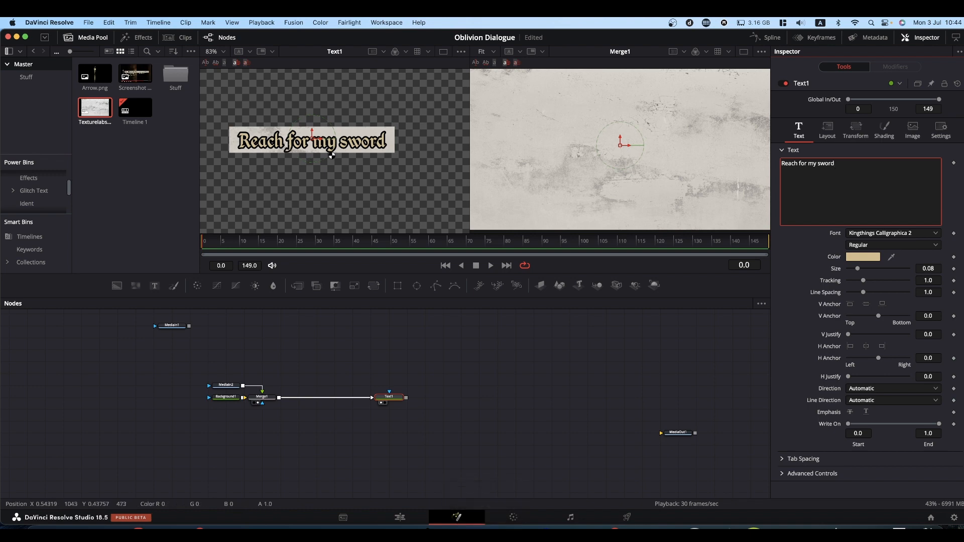
click(886, 140)
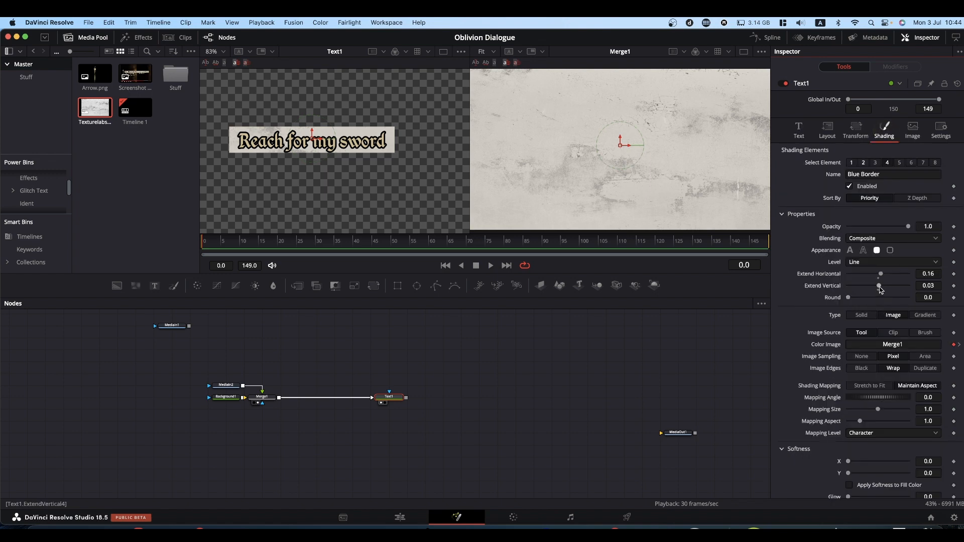
drag(880, 287, 882, 287)
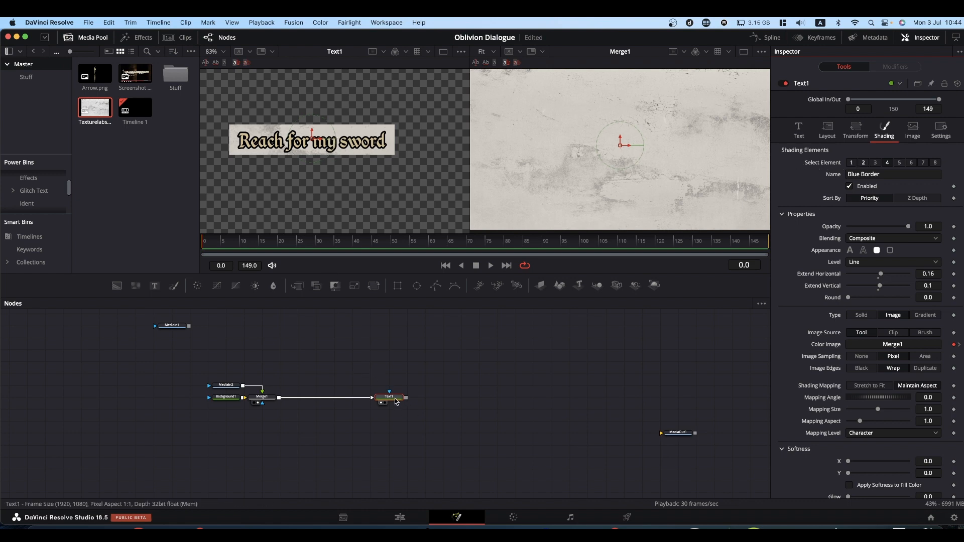
Toggle the Blue Border shading element off and on to compare the text with and without its highlight box.
click(849, 187)
click(849, 186)
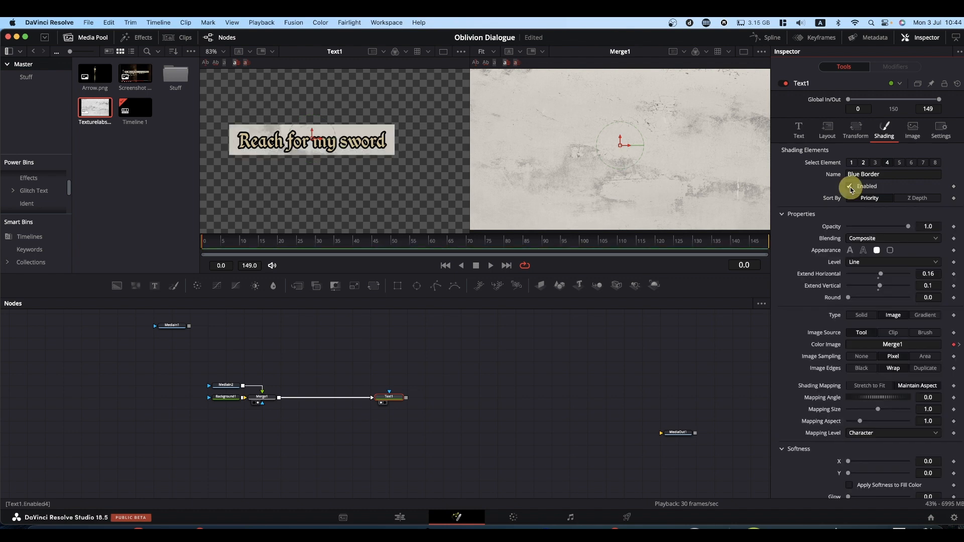
click(850, 186)
click(849, 187)
click(850, 187)
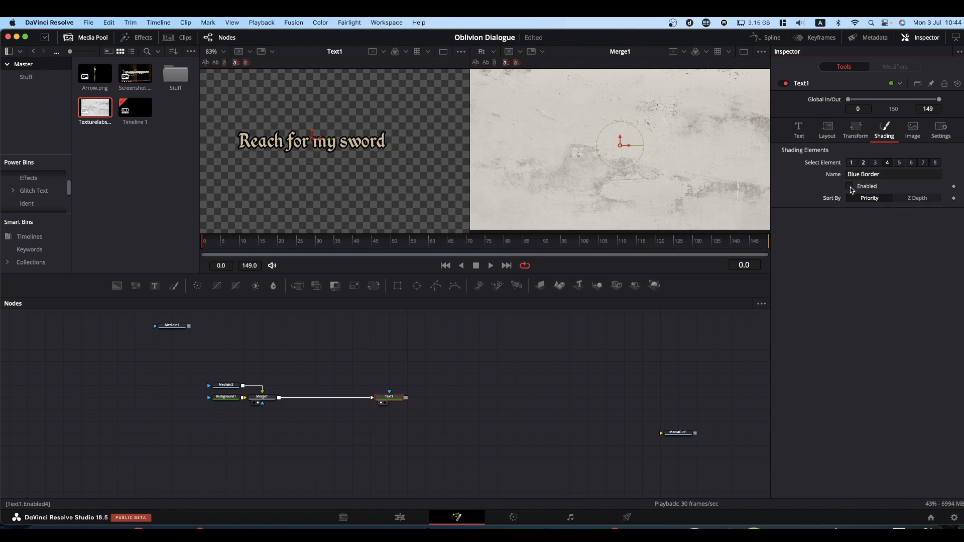
click(850, 187)
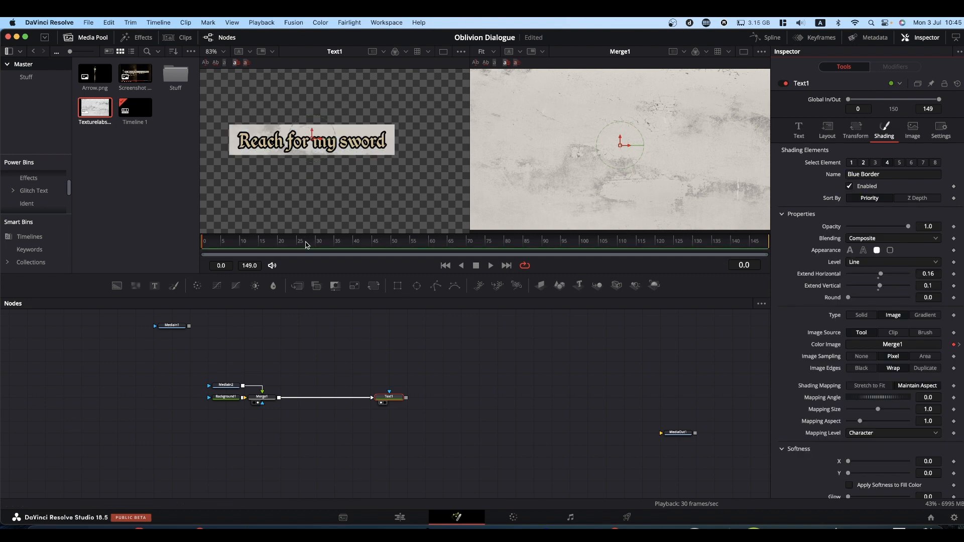
click(850, 187)
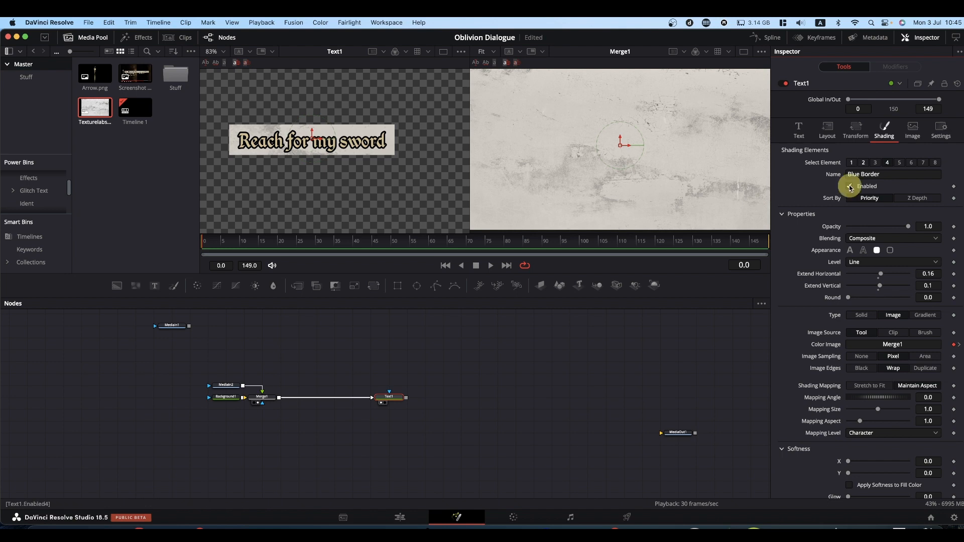
click(850, 187)
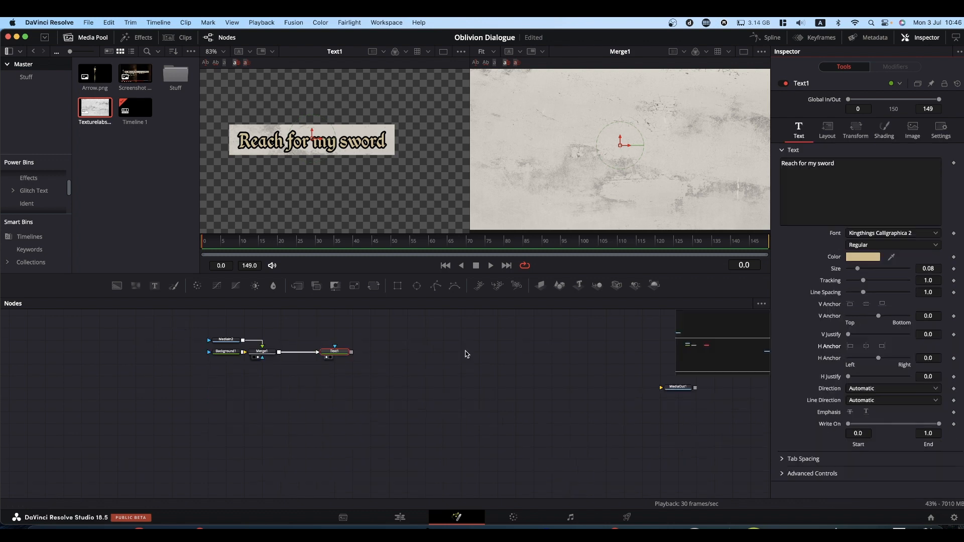
Fit the text viewer to the whole frame and set the text's horizontal anchor to left.
click(223, 53)
click(219, 65)
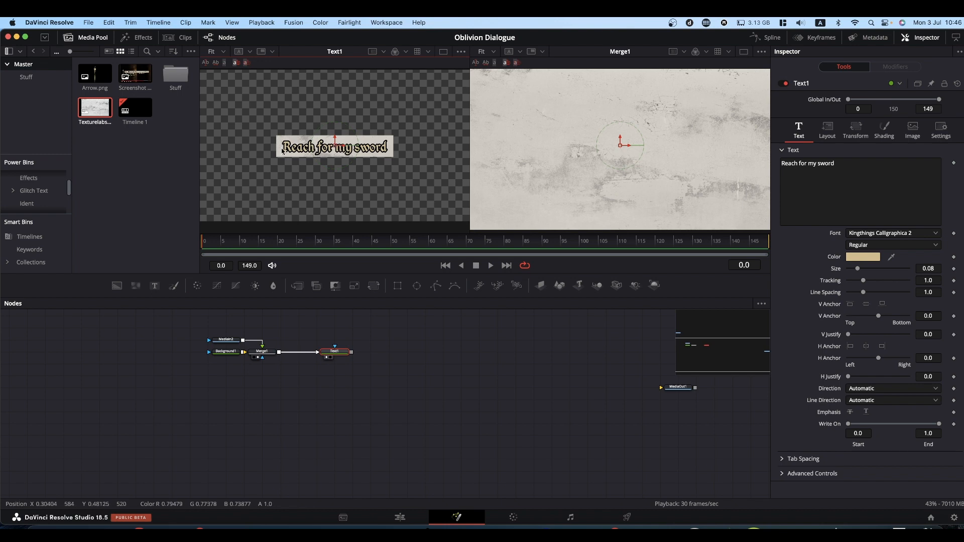
click(338, 354)
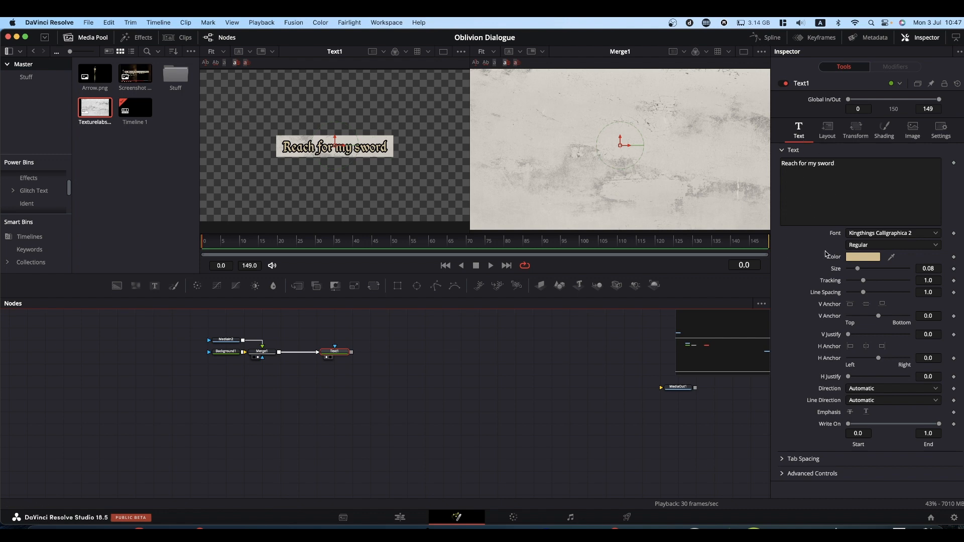
click(798, 137)
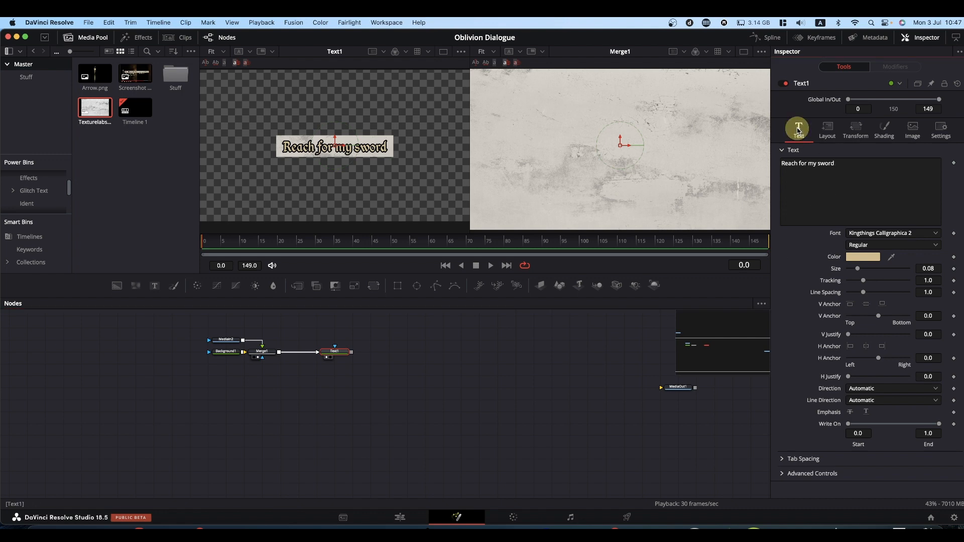
click(849, 347)
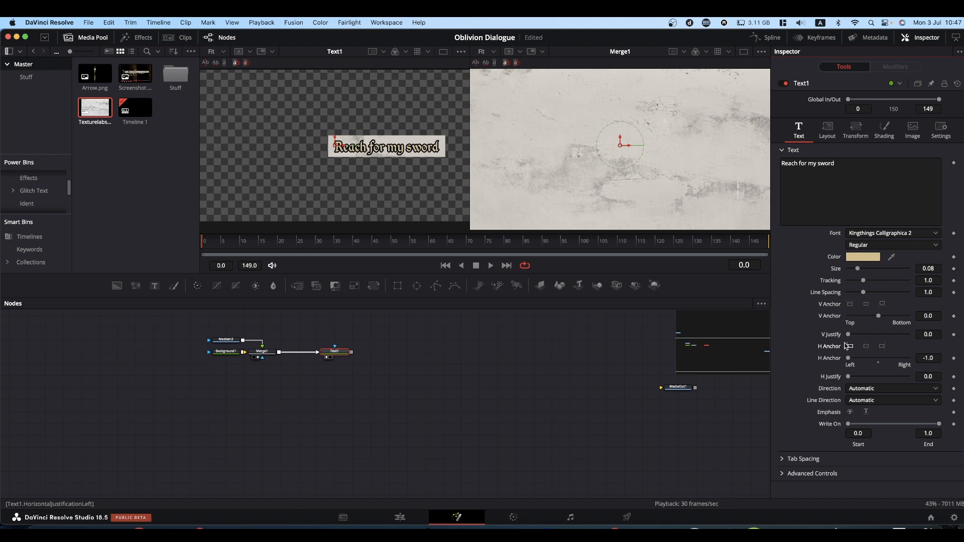
Position the text's layout center at X 0.15 and Y 0.814.
click(828, 133)
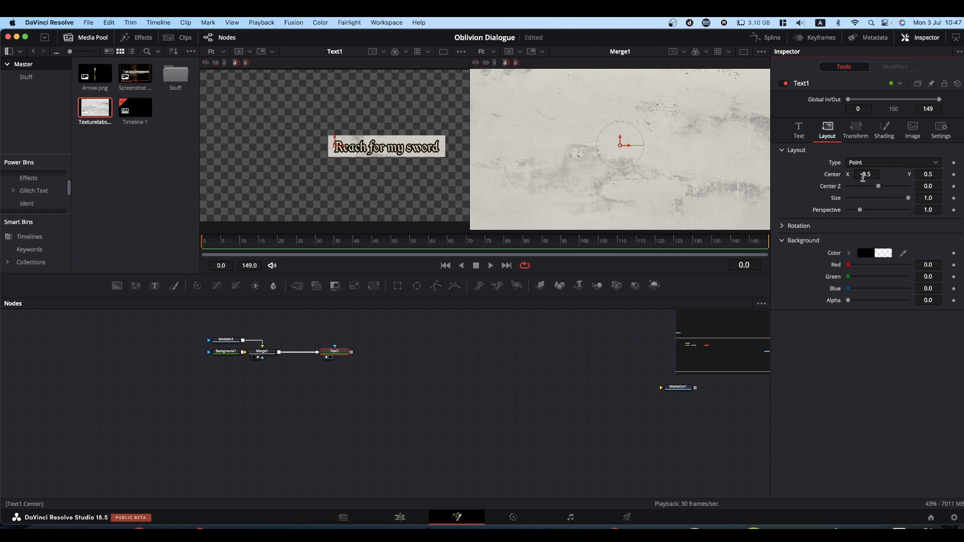
drag(867, 174, 708, 169)
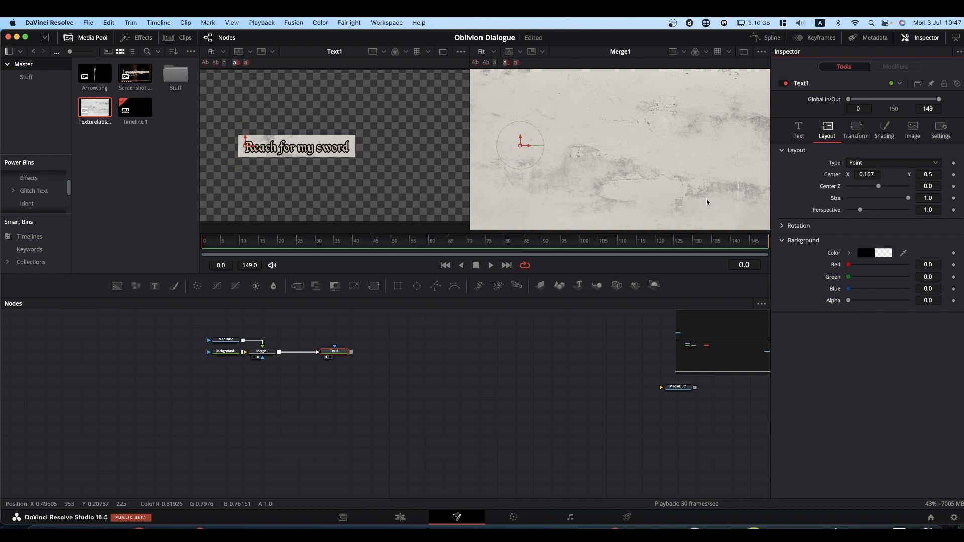
drag(874, 175, 587, 177)
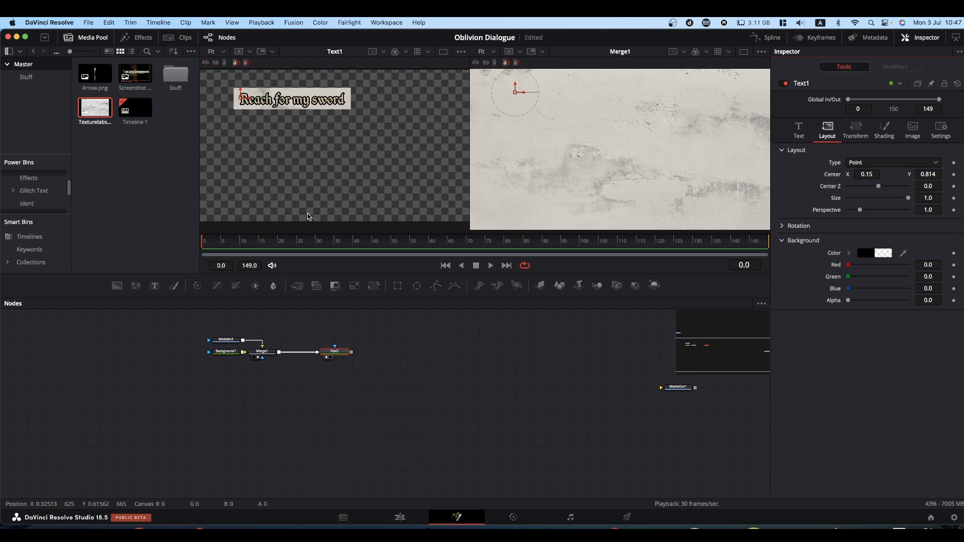
Duplicate the Text1 node four times, stacking the copies in a column beneath the original.
click(334, 352)
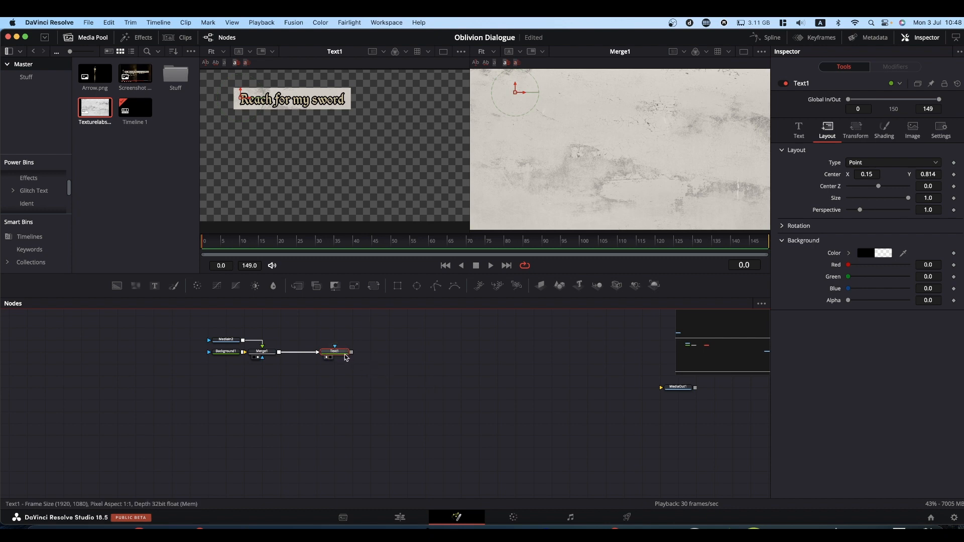
key(super+c)
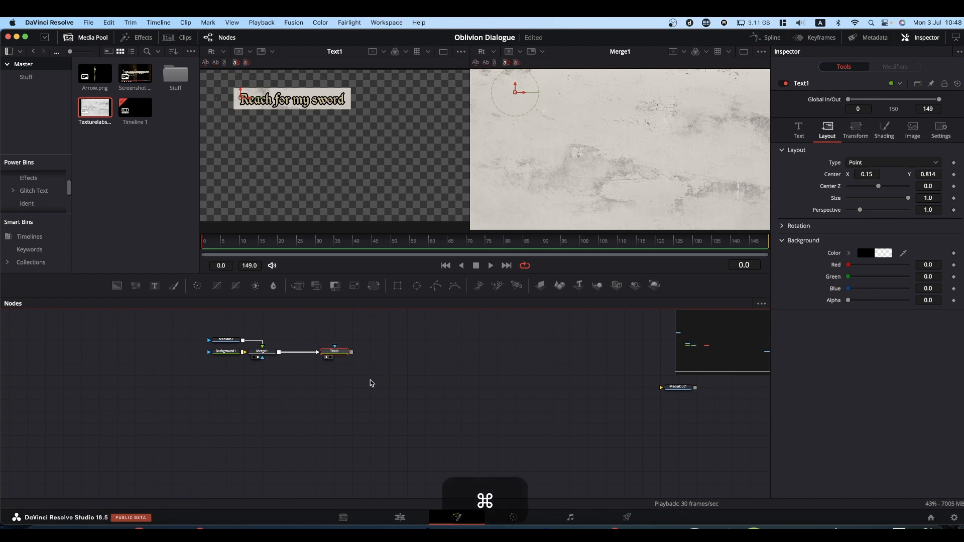
click(338, 367)
key(super+v)
click(335, 383)
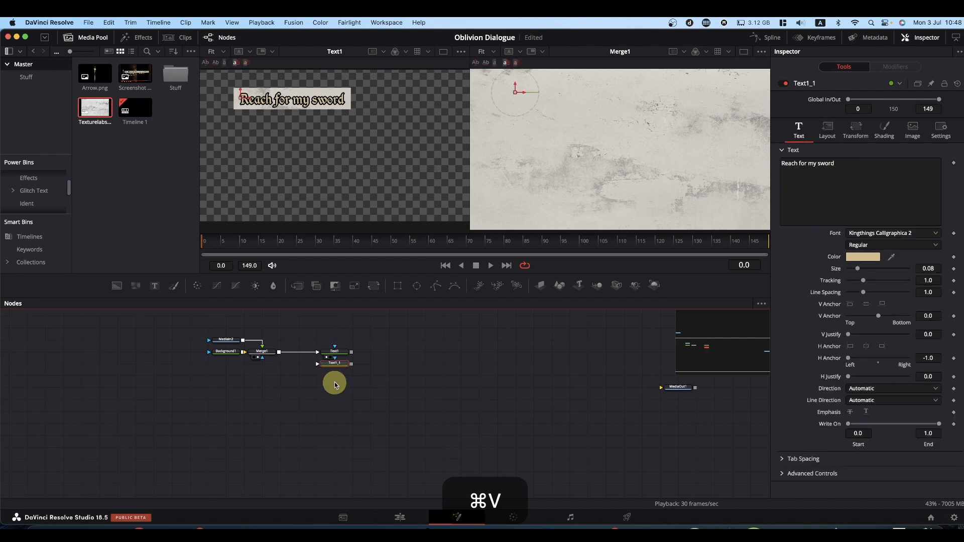
key(super+v)
key(super+v)
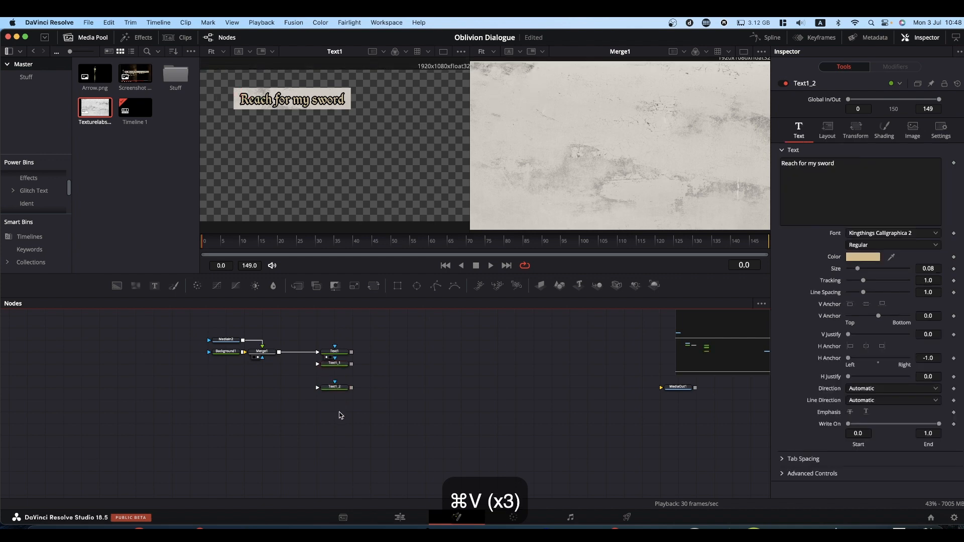
click(338, 420)
key(super+v)
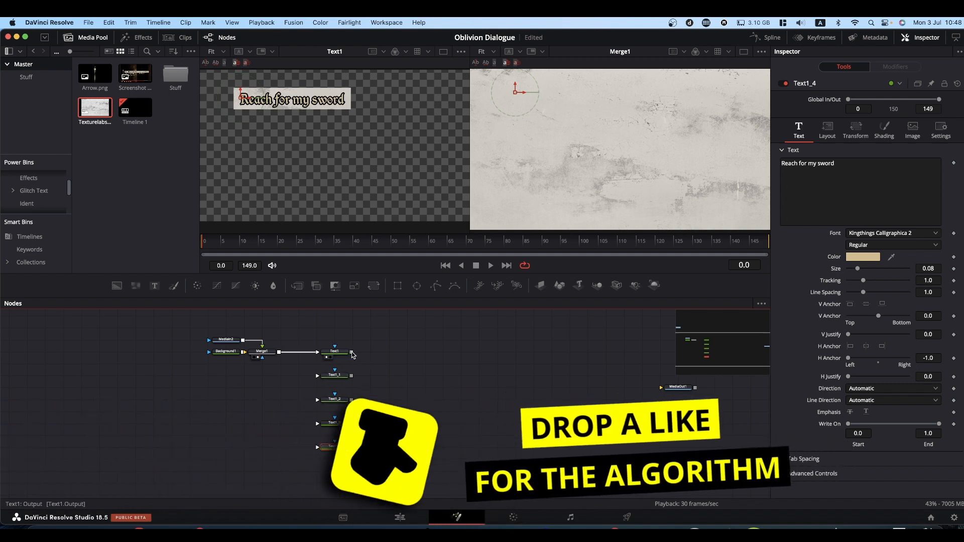
Combine Text1 and its four copies through a chain of merge nodes, and show the last merge in the text viewer.
drag(351, 352, 340, 451)
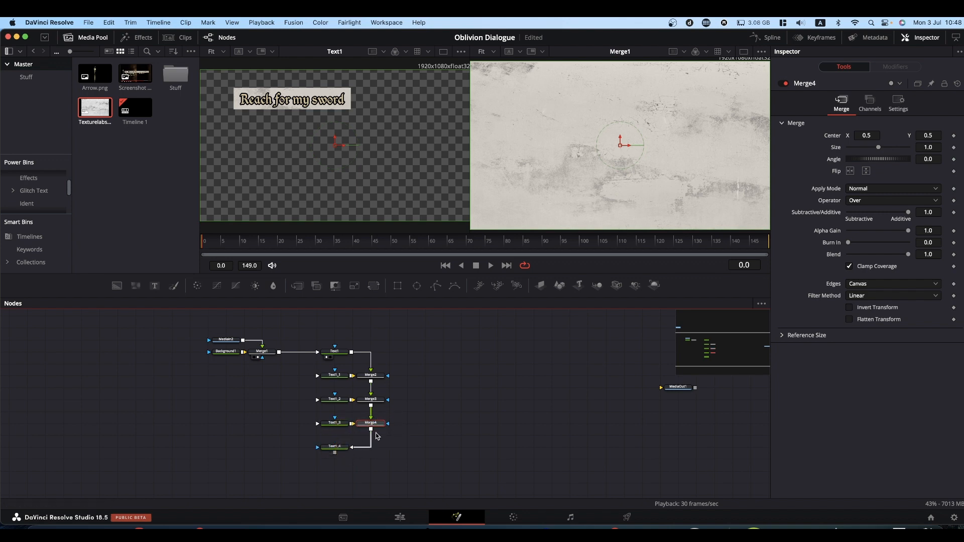
click(361, 447)
drag(388, 425, 350, 448)
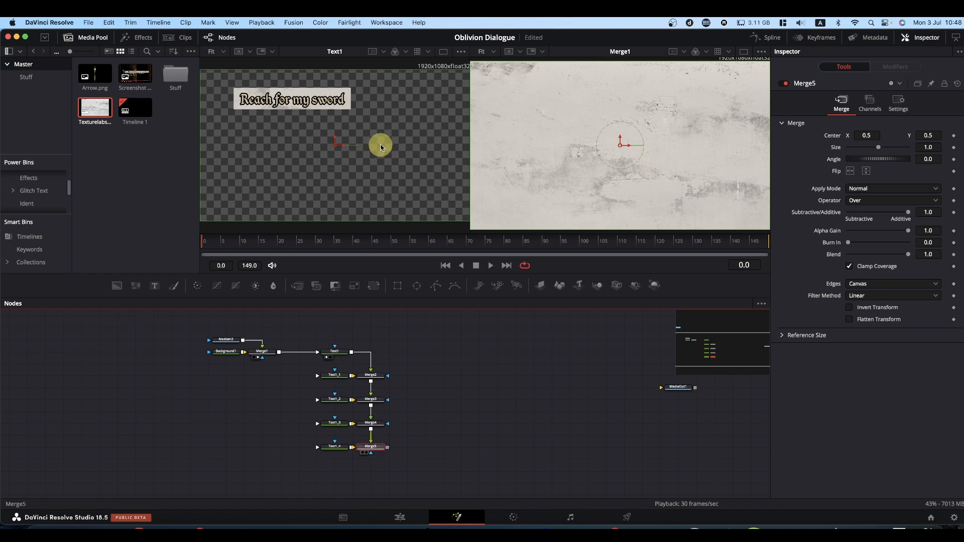
drag(380, 145, 380, 146)
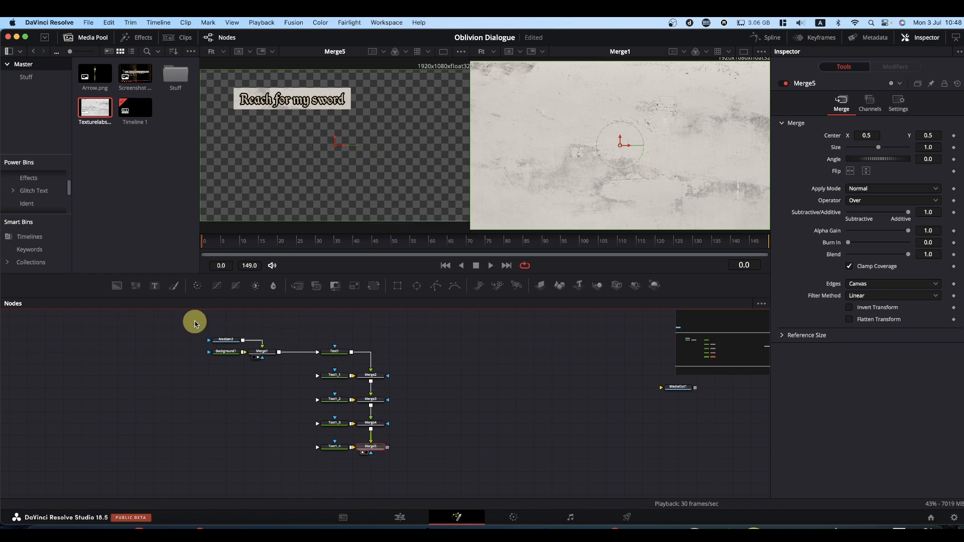
Move the texture nodes away from the text column and connect Merge1's output to the Color Image input of all four text copies.
drag(193, 323, 329, 379)
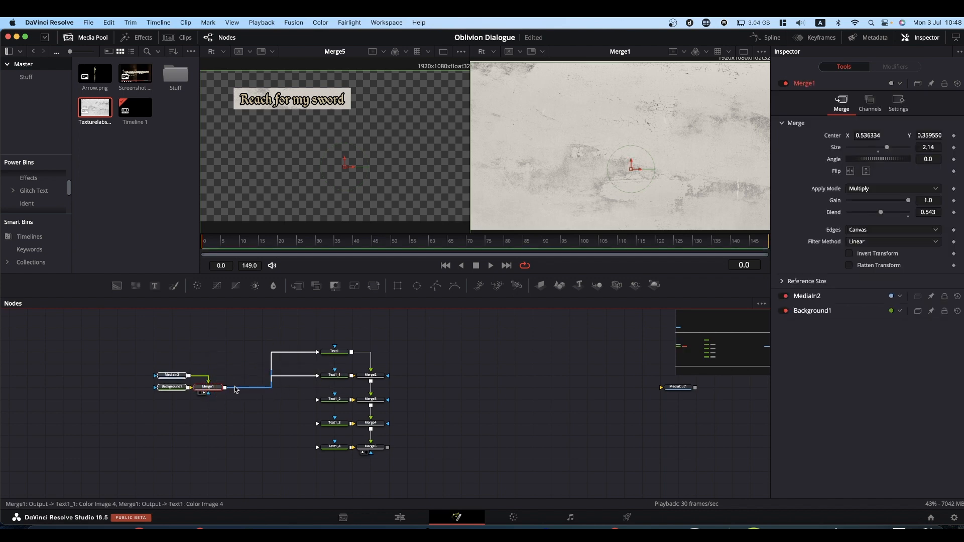
drag(225, 388, 333, 401)
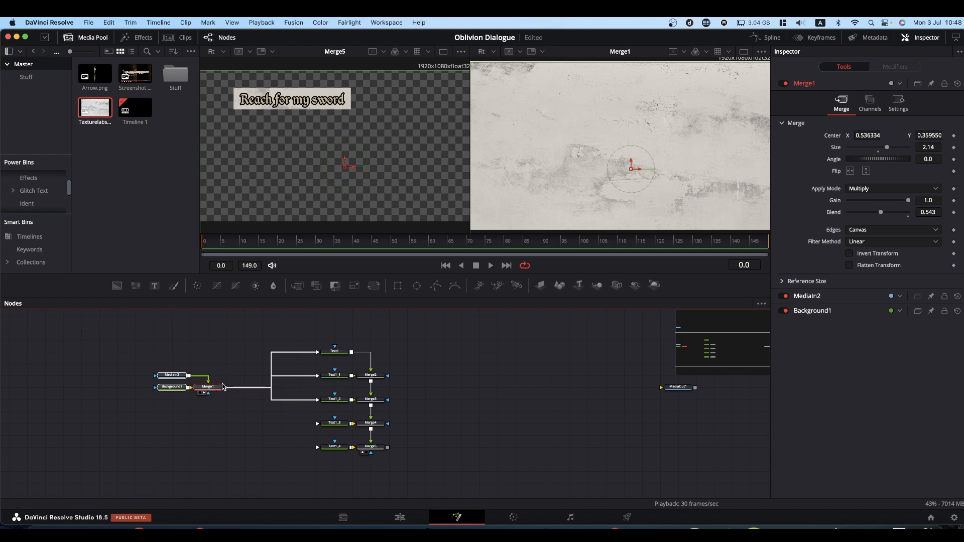
drag(225, 387, 332, 424)
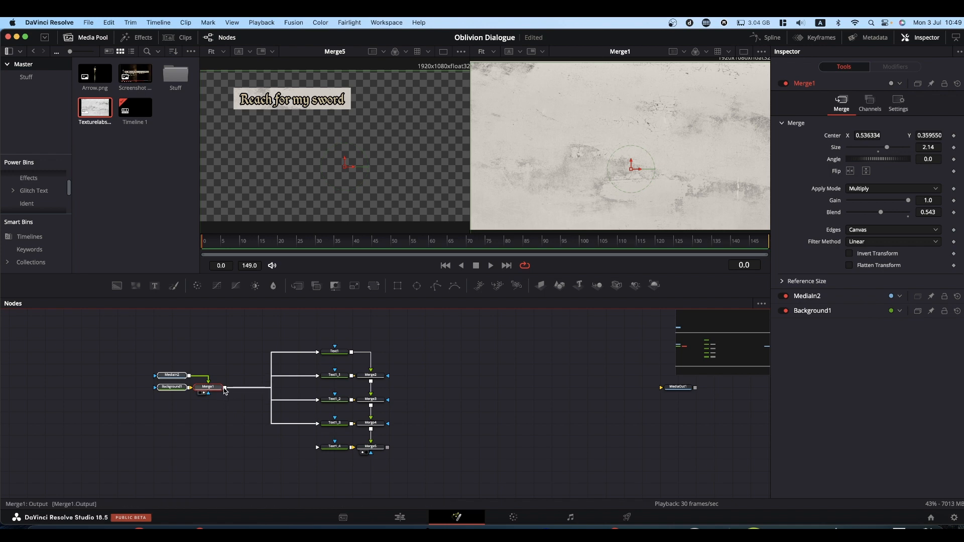
drag(223, 389, 340, 450)
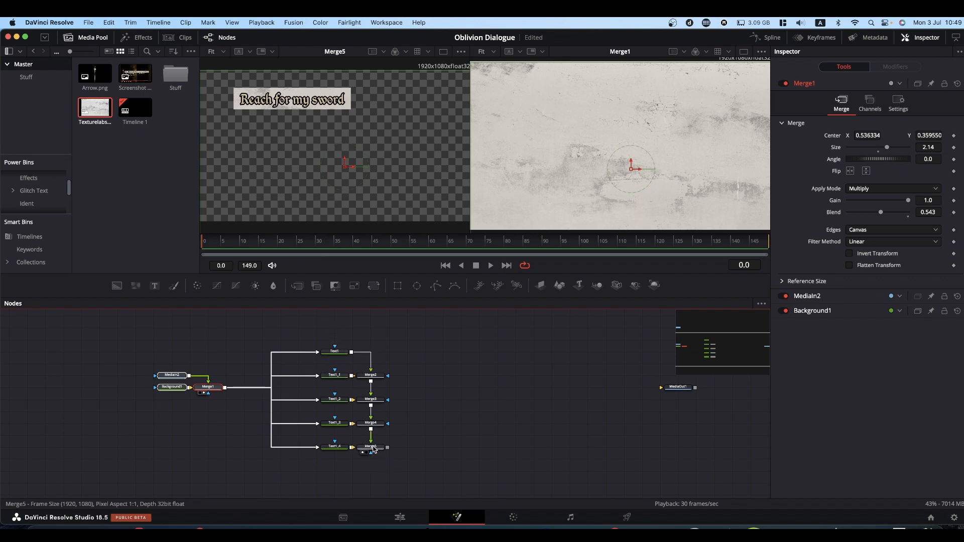
drag(373, 447, 363, 182)
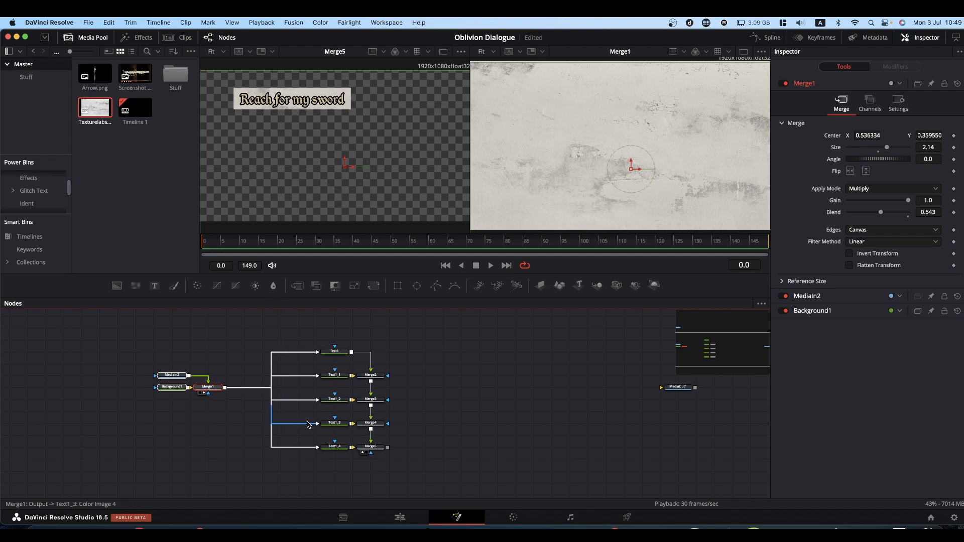
Set the layout center Y of the first text copy, Text1_1, to 0.672 for the second dialogue line.
click(336, 379)
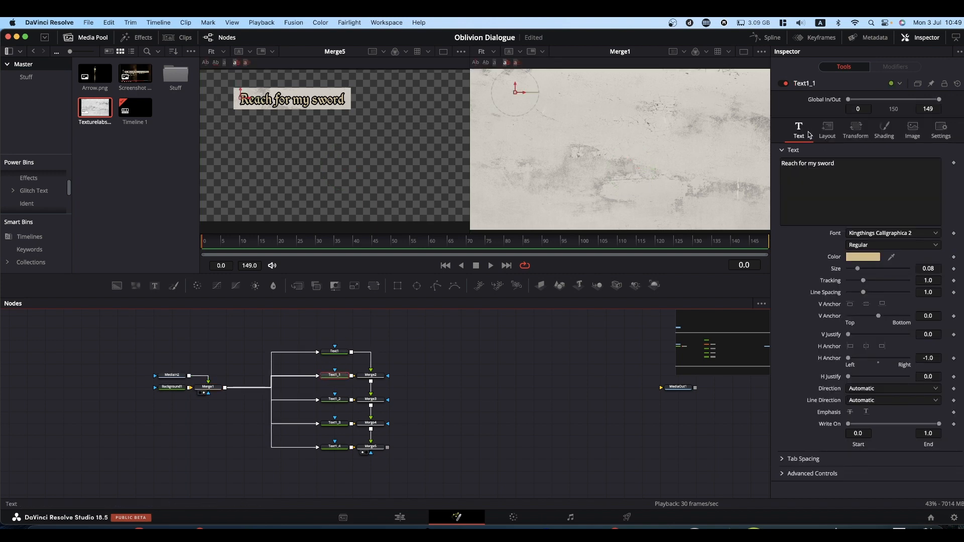
click(827, 130)
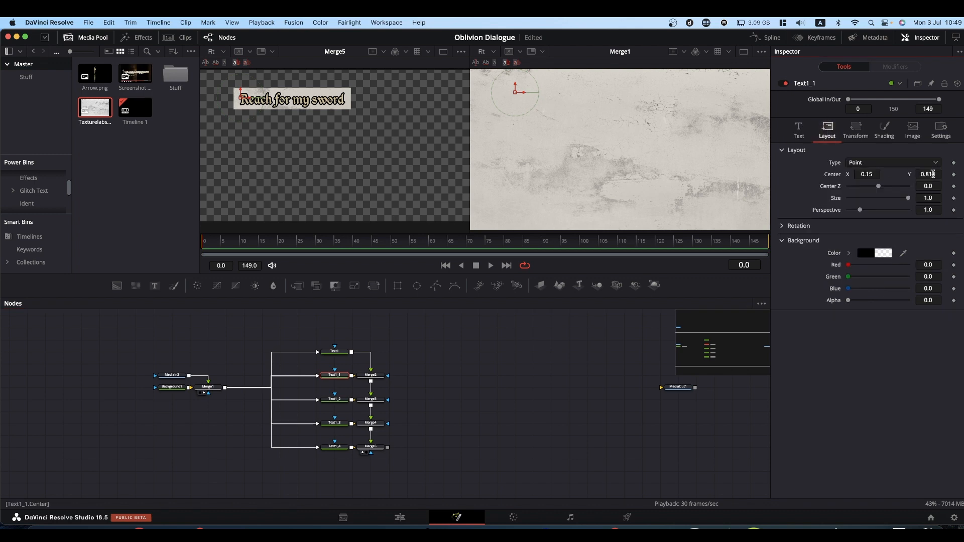
drag(932, 174, 866, 175)
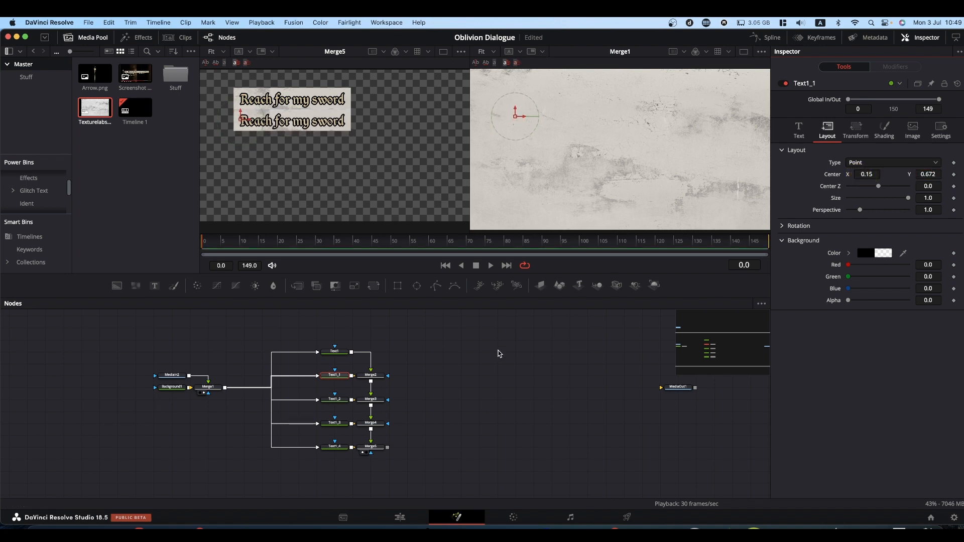
Move Text1_2 and Text1_3 straight down to form evenly spaced third and fourth dialogue lines.
click(335, 399)
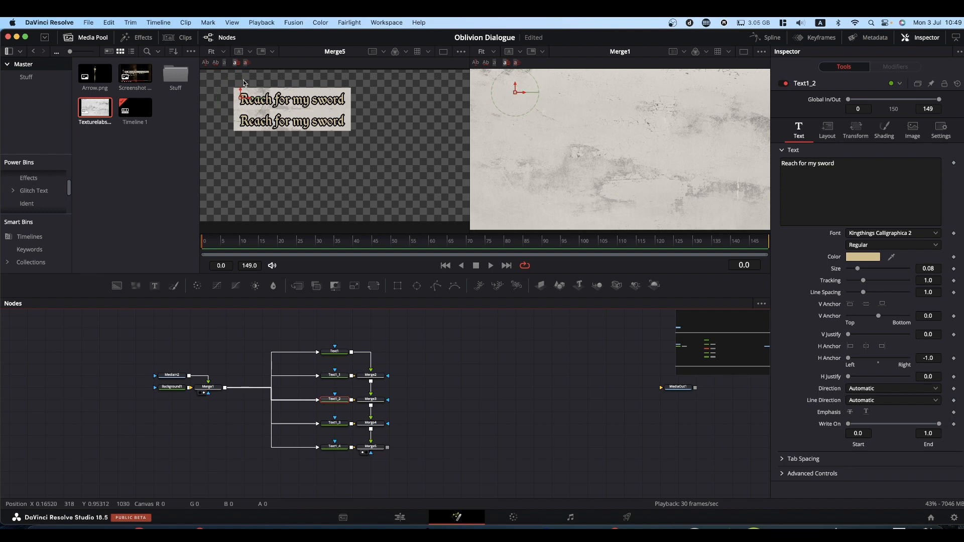
drag(242, 89, 240, 134)
click(341, 424)
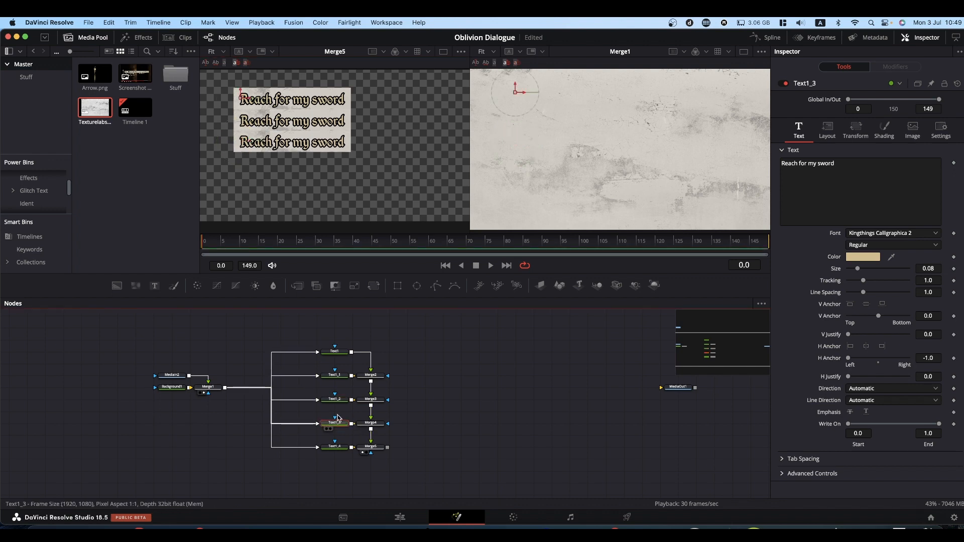
drag(240, 92, 234, 156)
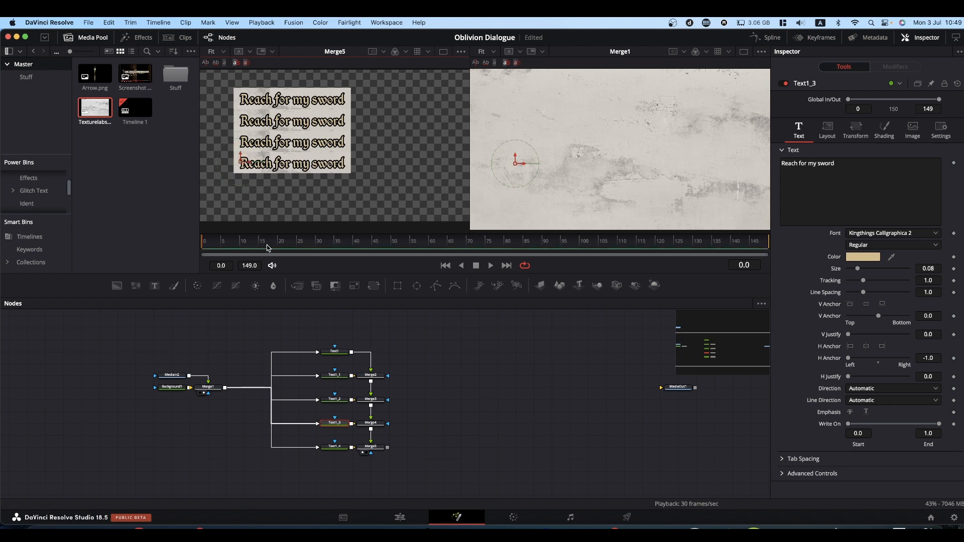
Set the layout center Y of Text1_4 to 0.251, making it the fifth dialogue line.
click(335, 447)
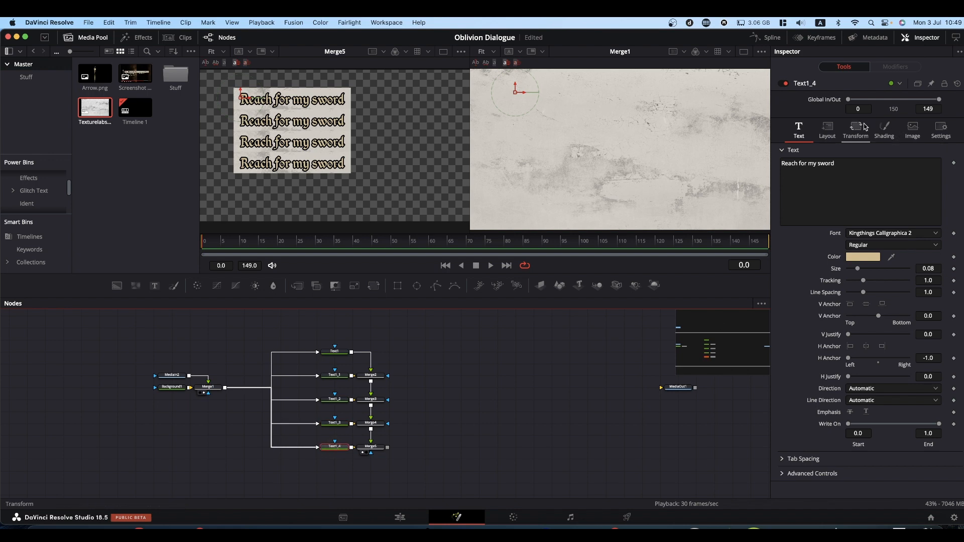
click(831, 134)
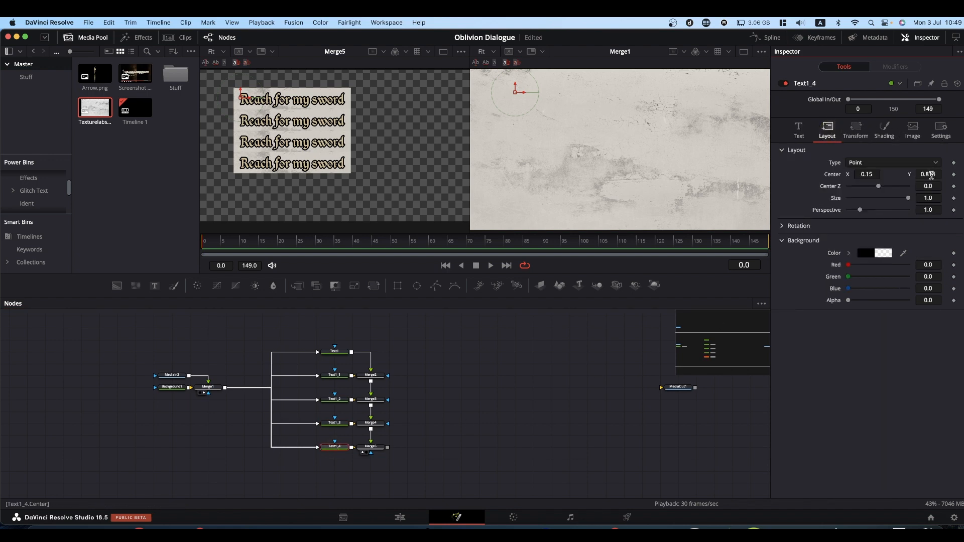
drag(932, 174, 666, 184)
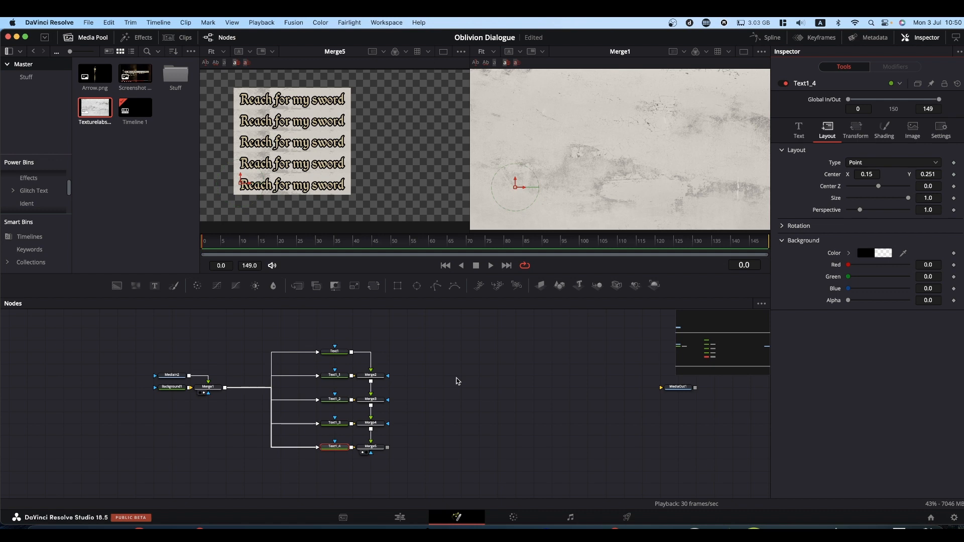
drag(390, 139, 424, 146)
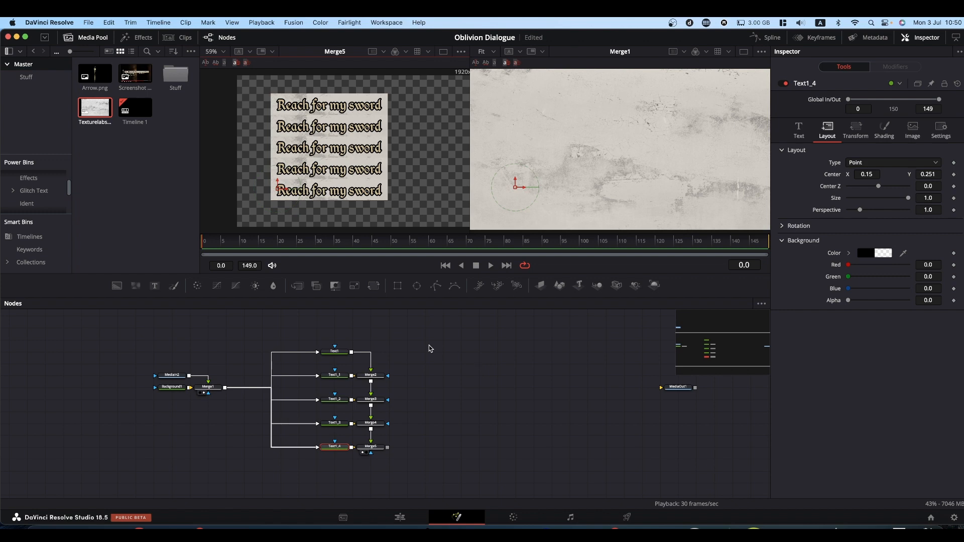
Toggle Text1's Blue Border shading element off and on to compare the first line with and without its highlight box.
click(334, 352)
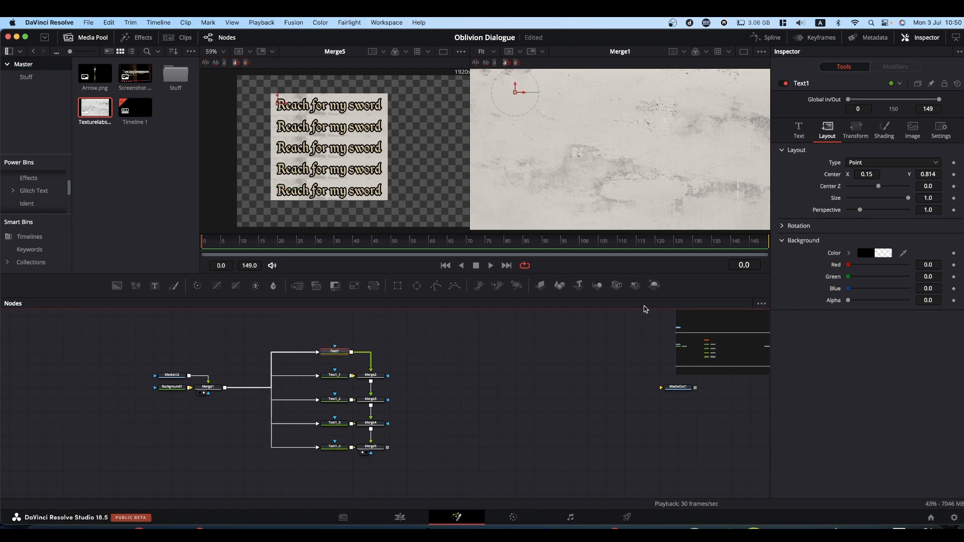
click(885, 129)
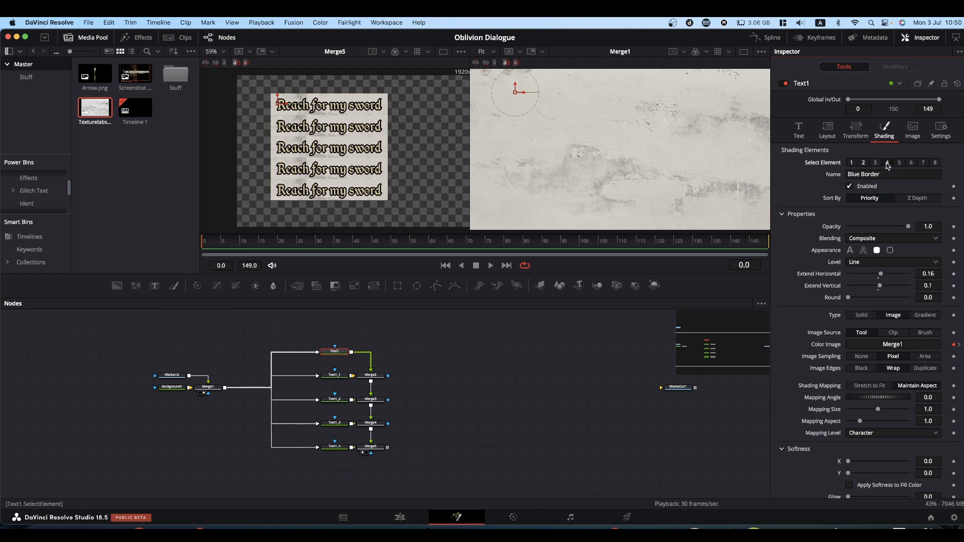
click(849, 187)
click(849, 186)
click(849, 186)
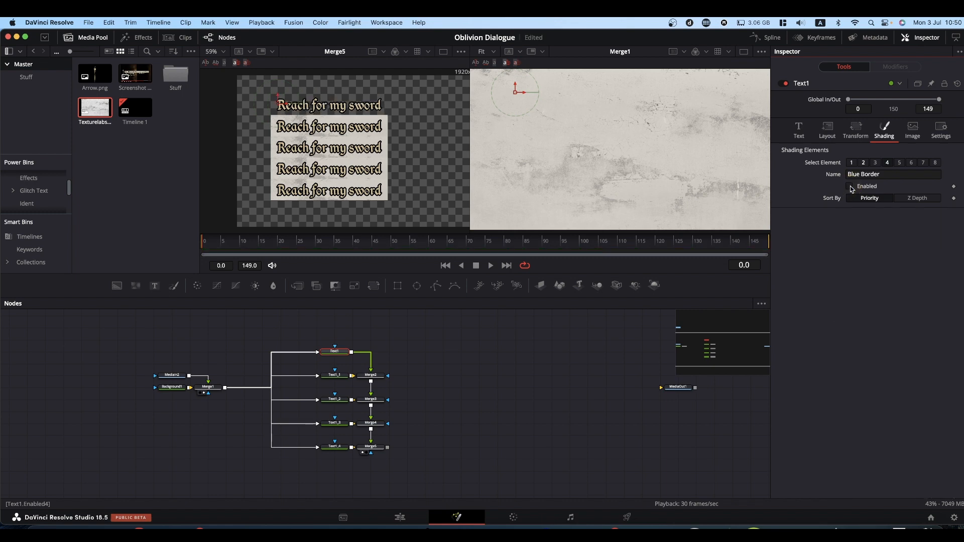
click(850, 187)
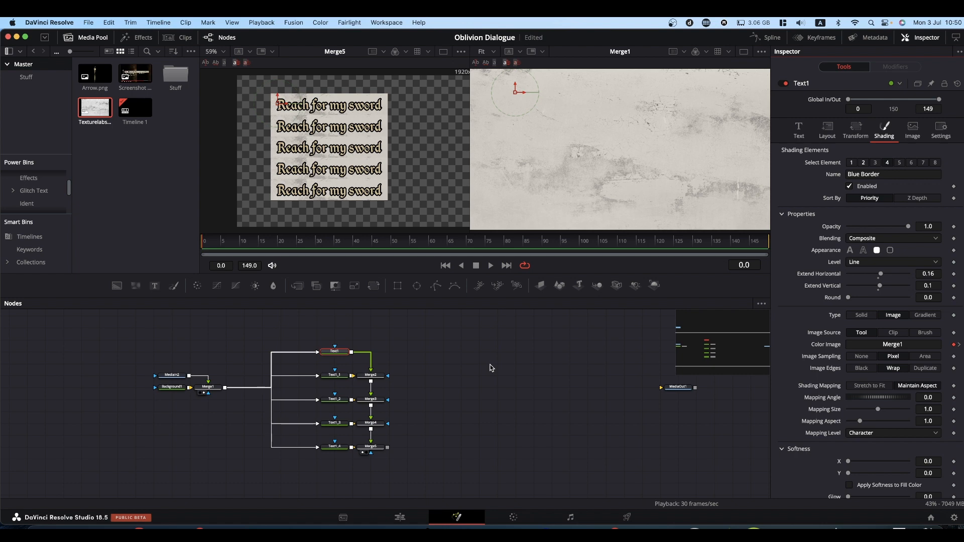
Add a Dissolve node and place it, detached from the text chain, in the empty space before MediaOut1.
click(478, 350)
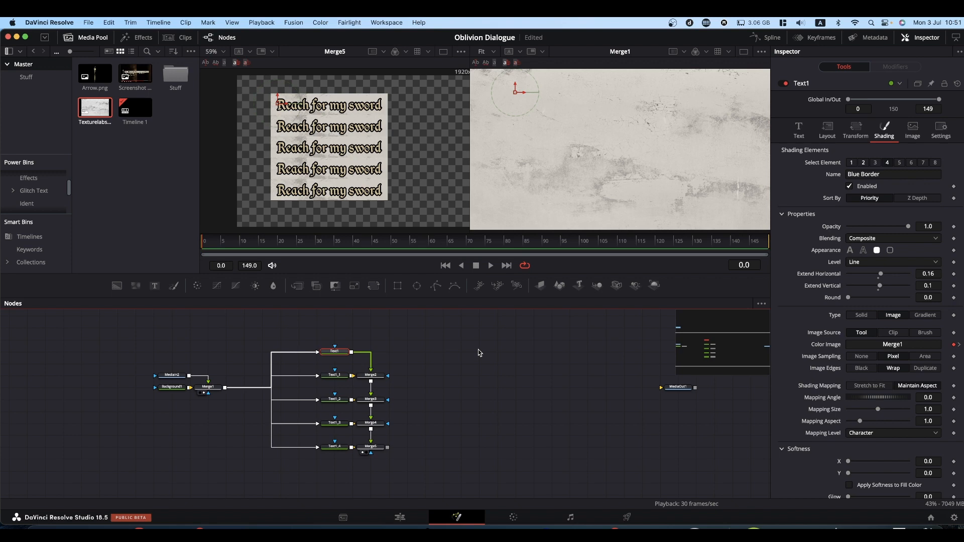
key(shift+space)
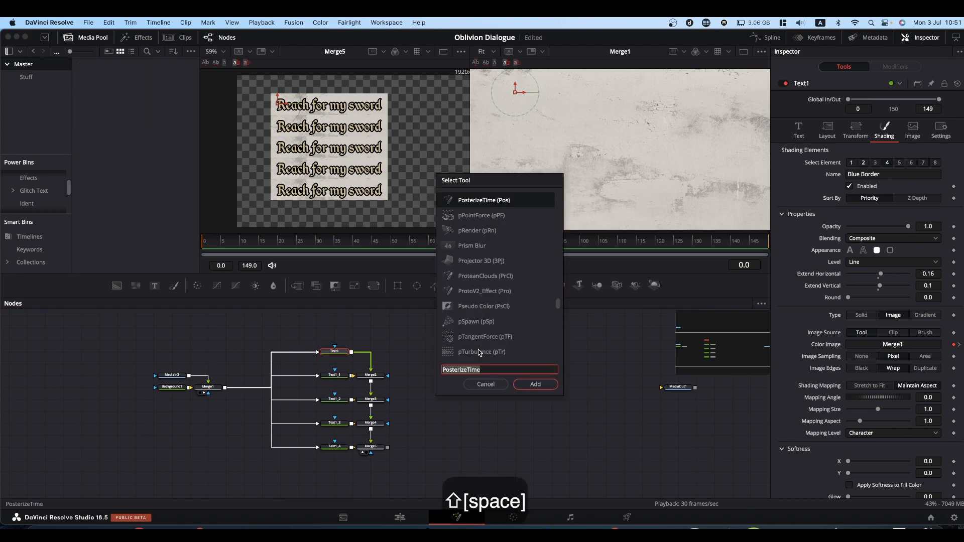
text(du)
key(BackSpace)
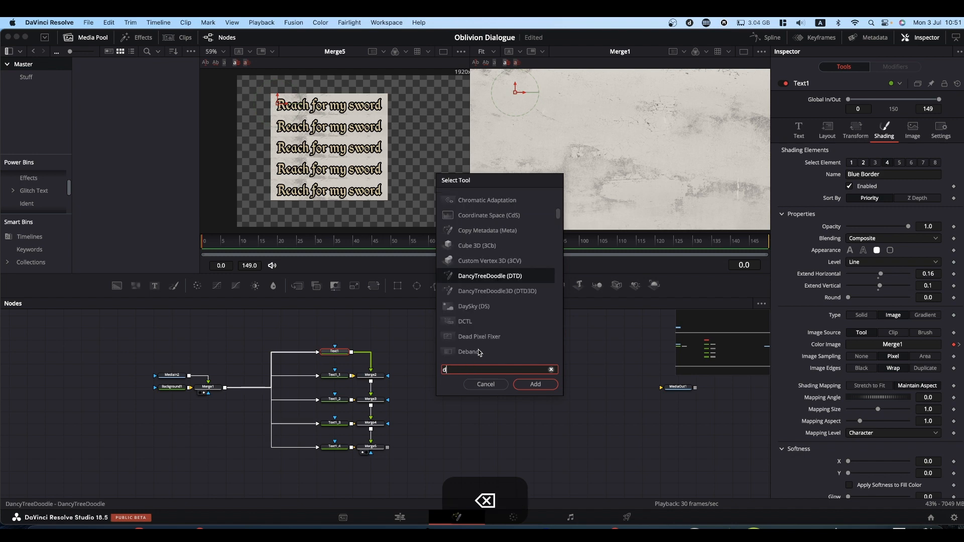
text(issol)
text(ve)
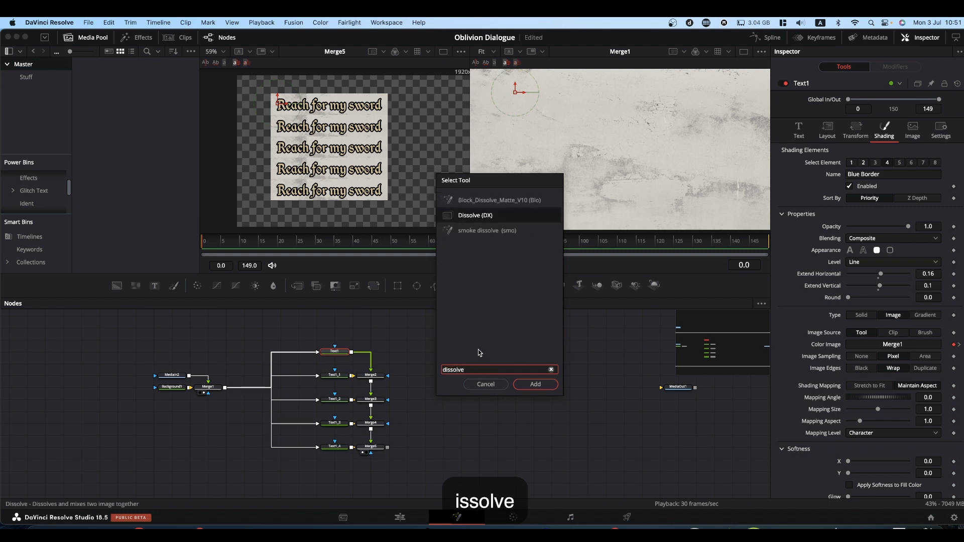
key(Return)
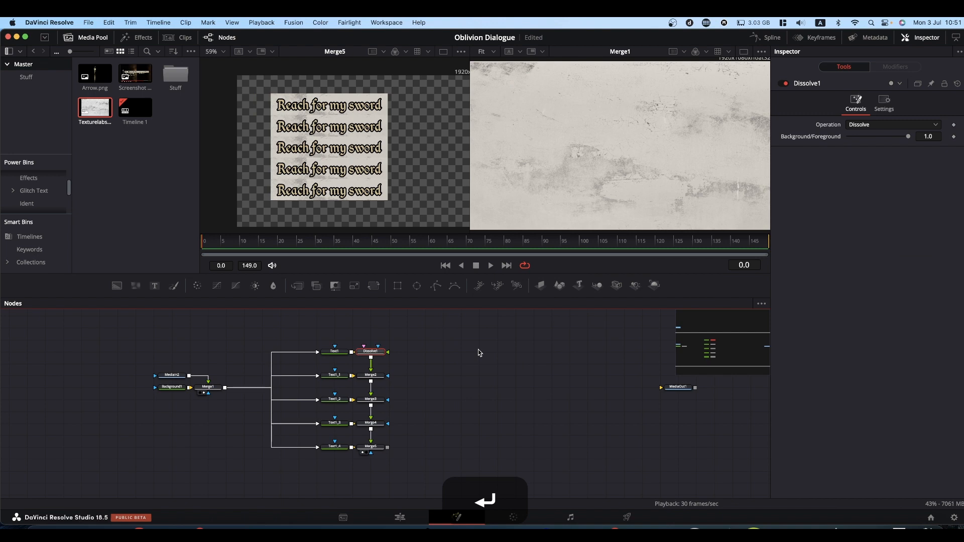
drag(373, 357, 520, 369)
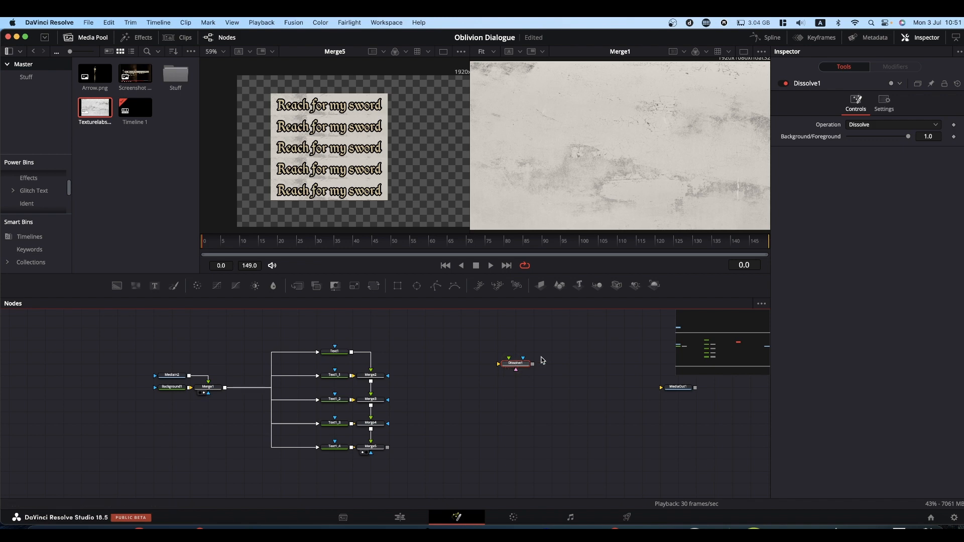
Rename the Dissolve node as C.
key(F2)
key(shift)
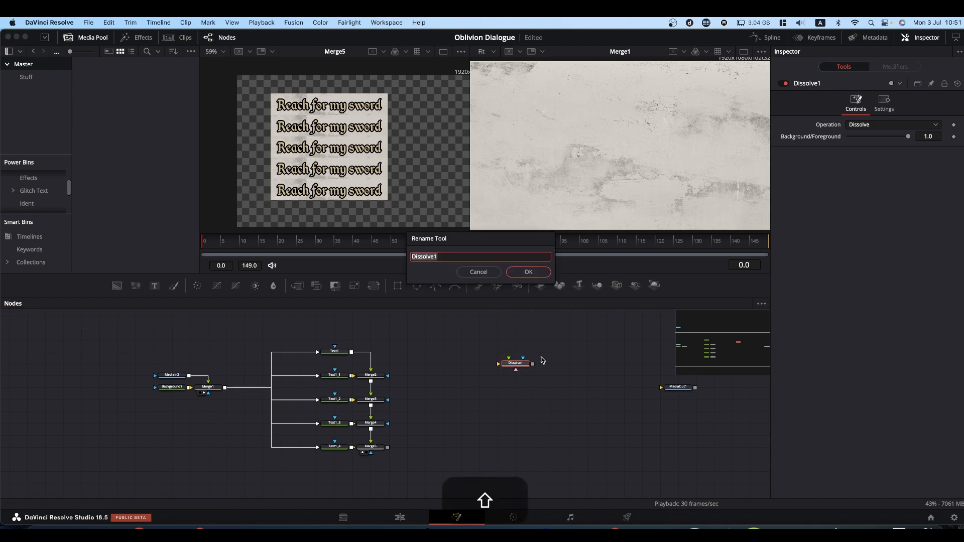
text(C)
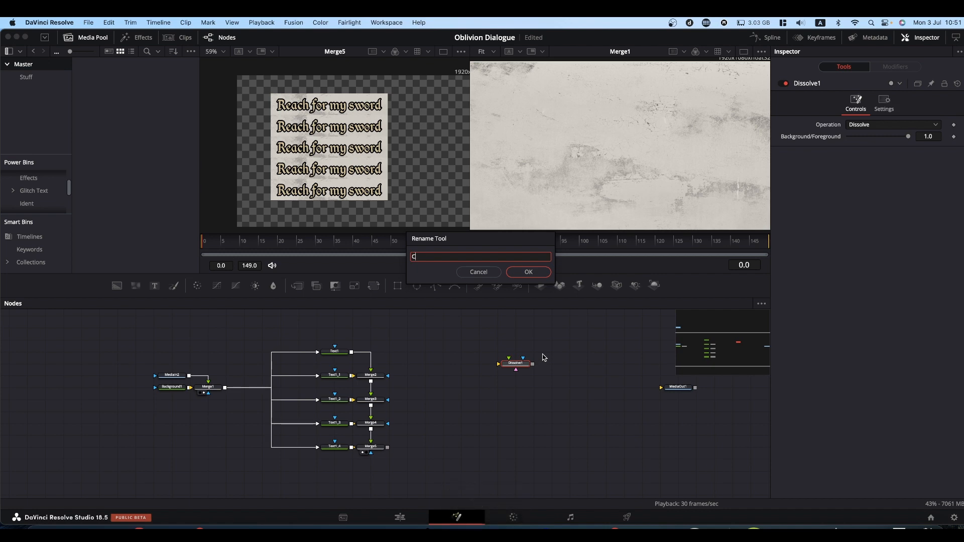
click(531, 272)
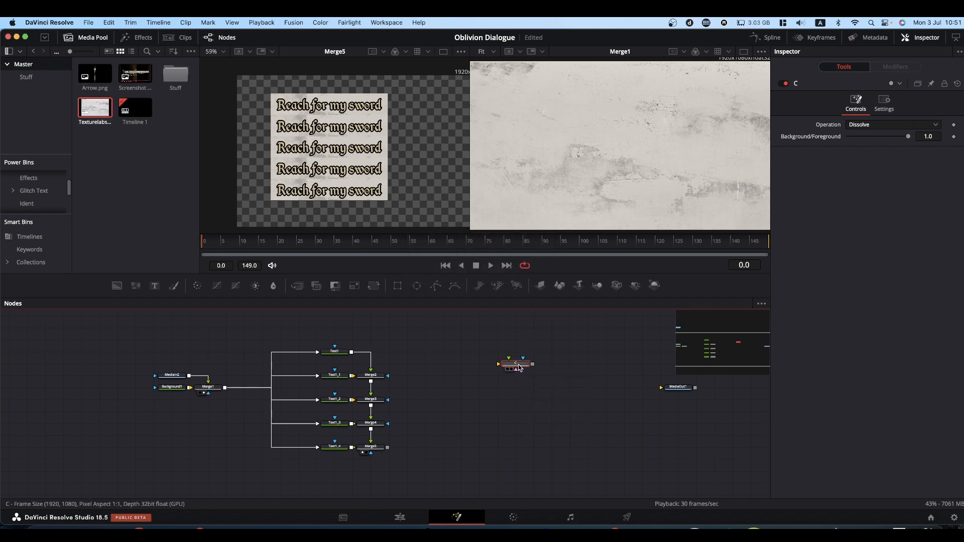
Start a custom control for node C named Response, with type Number and page Controls.
right_click(519, 368)
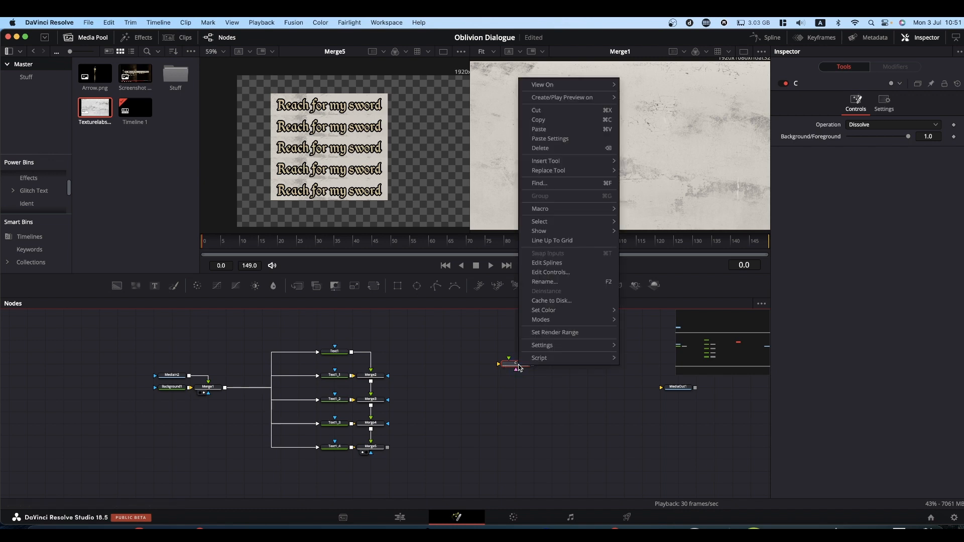
click(564, 273)
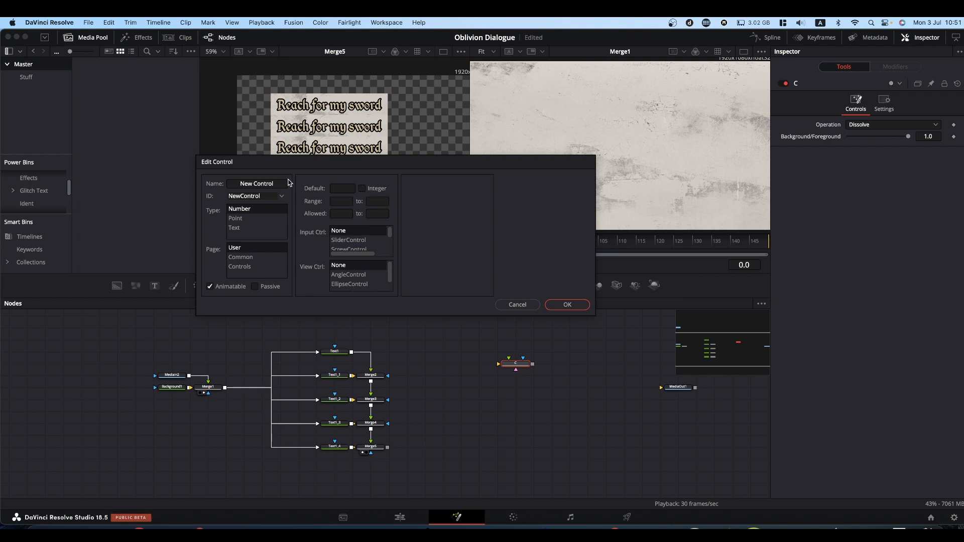
drag(280, 184, 212, 178)
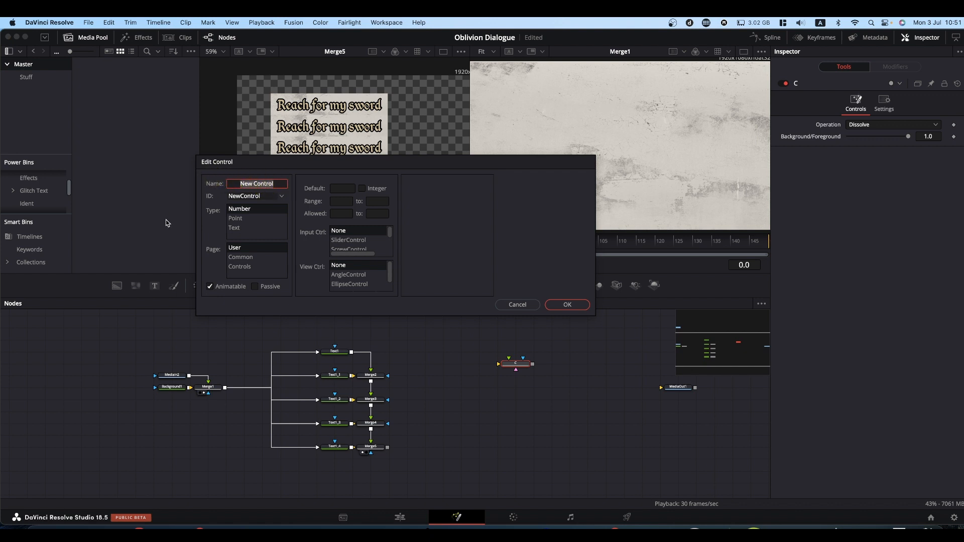
text(Res)
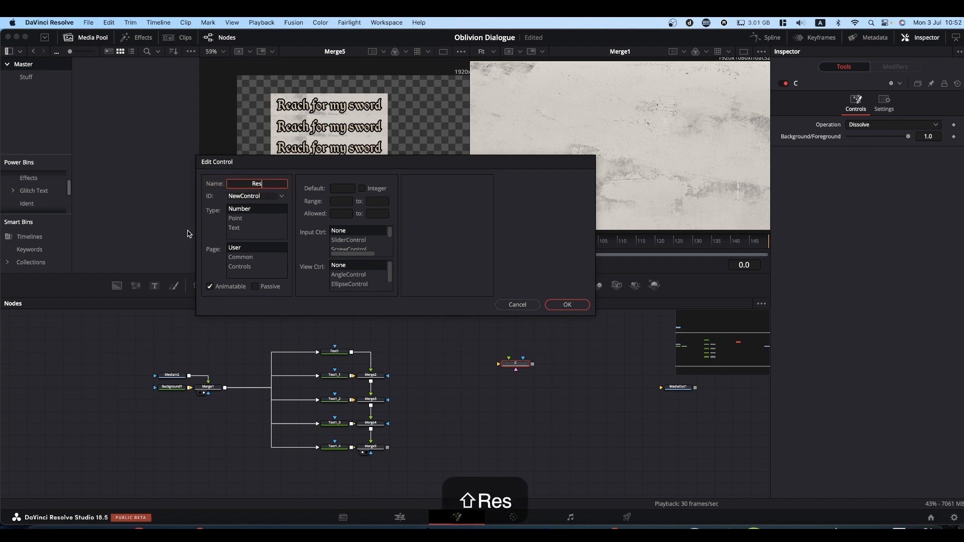
text(pon)
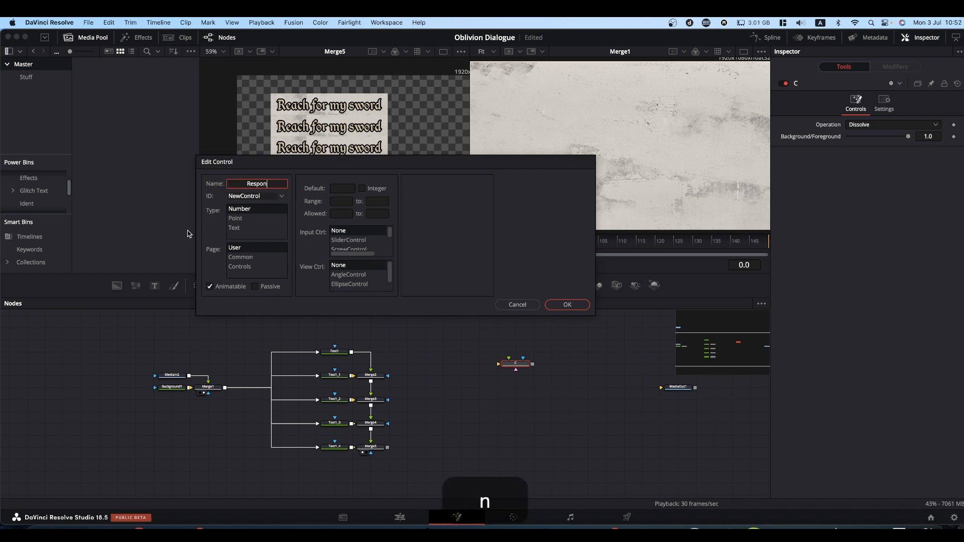
text(se)
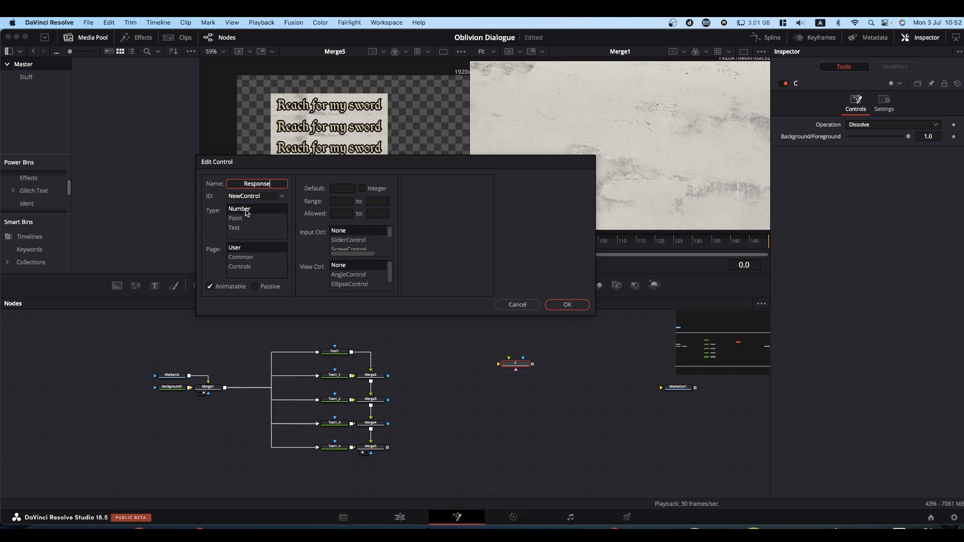
click(246, 209)
click(240, 267)
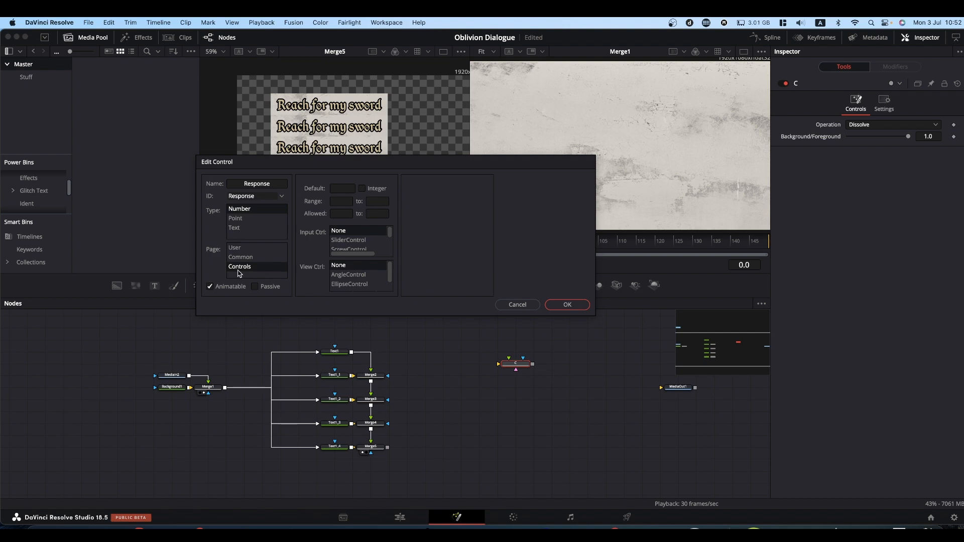
Give the Response control an integer default of 0, a range of 0 to 4, and the ComboControl input type.
click(340, 187)
text(0)
click(362, 188)
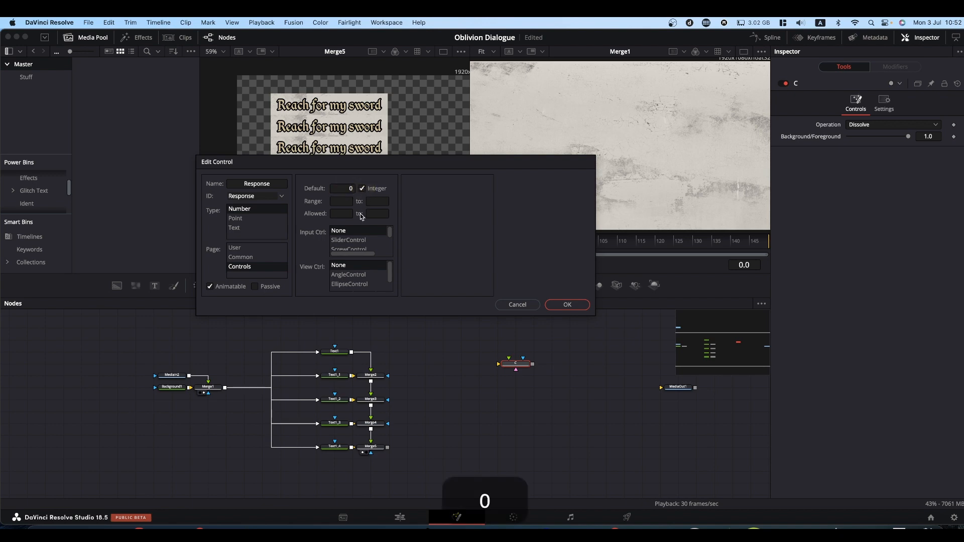
click(342, 202)
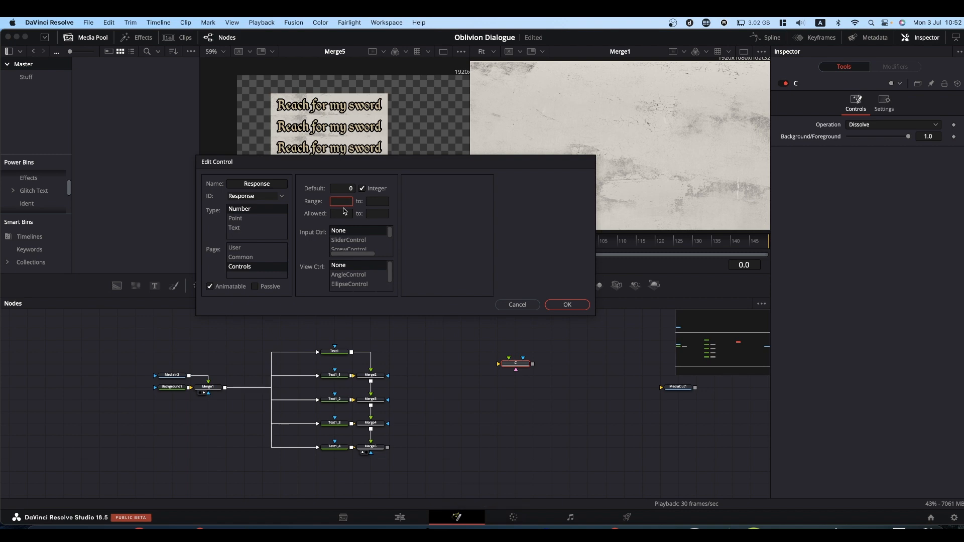
text(0)
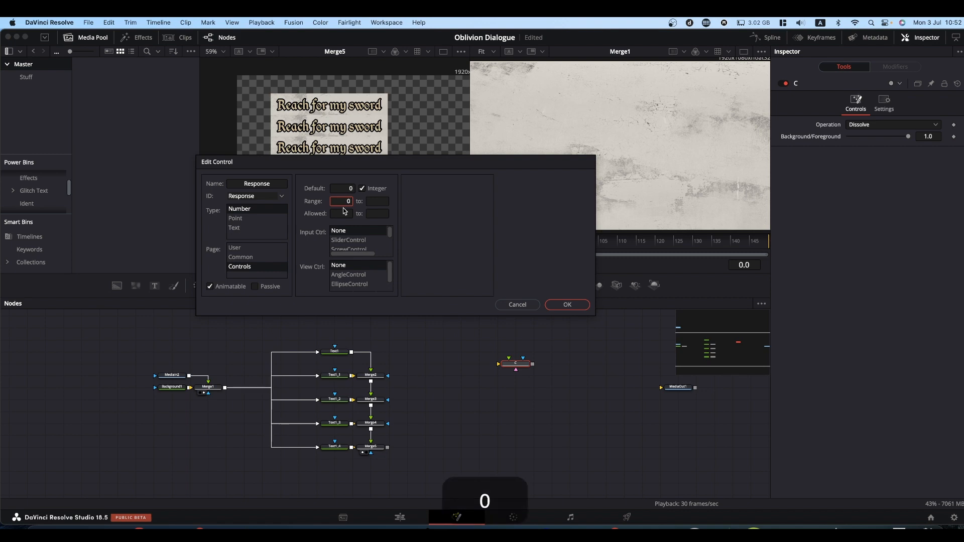
click(376, 202)
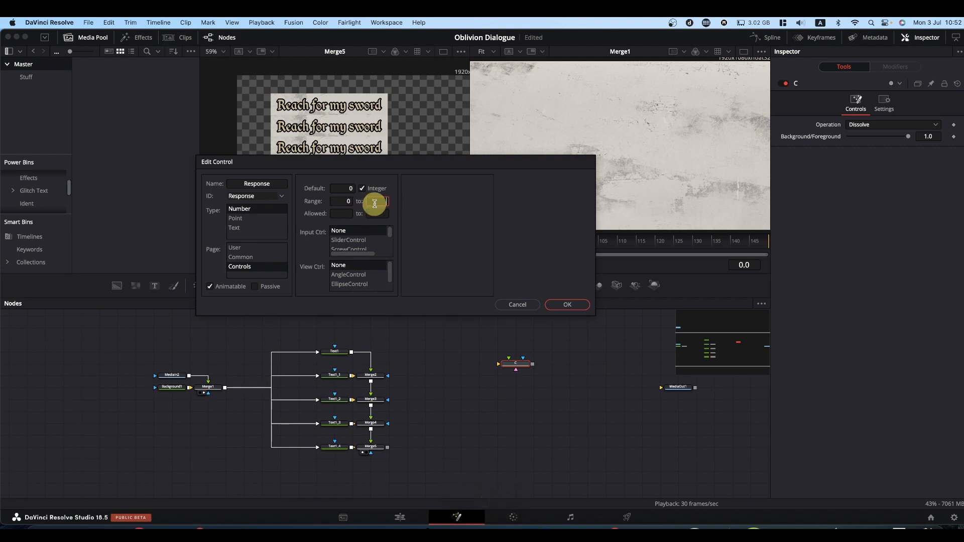
text(4)
scroll(367, 239, down, 2)
scroll(366, 239, down, 2)
scroll(367, 238, down, 2)
click(365, 231)
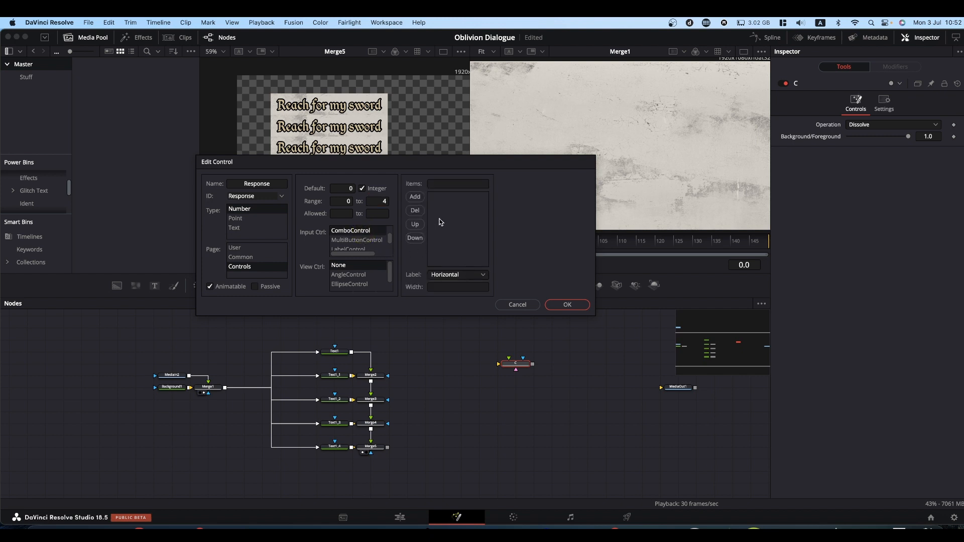
Add items 1, 2, 3, 4 and 5 to the Response control, accept it, and save the project.
click(465, 184)
text(1)
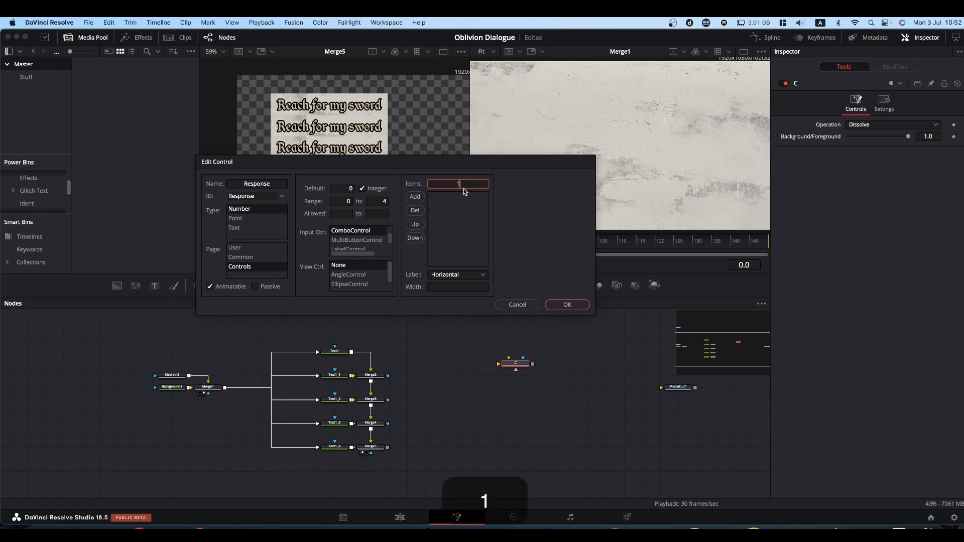
click(410, 199)
drag(462, 185, 436, 184)
text(2)
click(414, 197)
text(3)
click(414, 197)
text(4)
click(415, 197)
text(5)
click(414, 196)
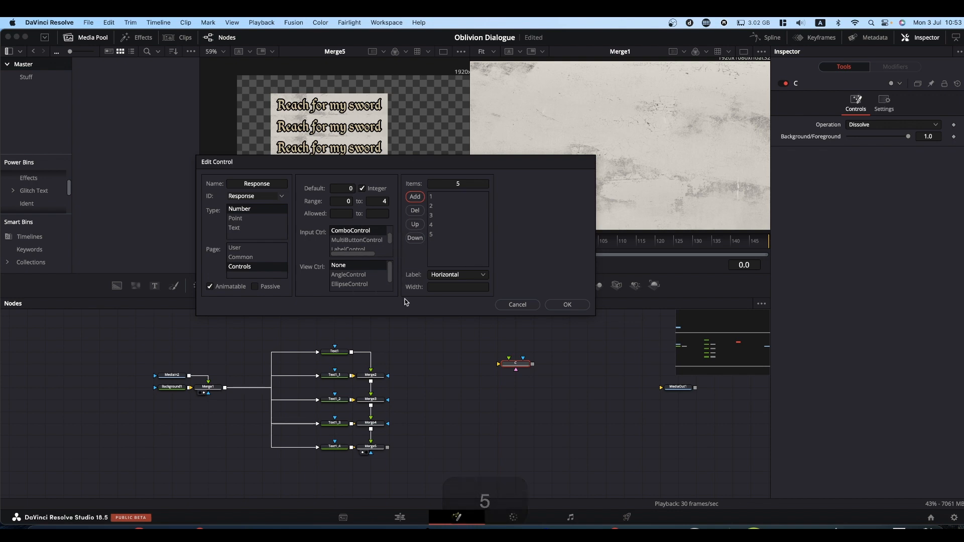
click(567, 305)
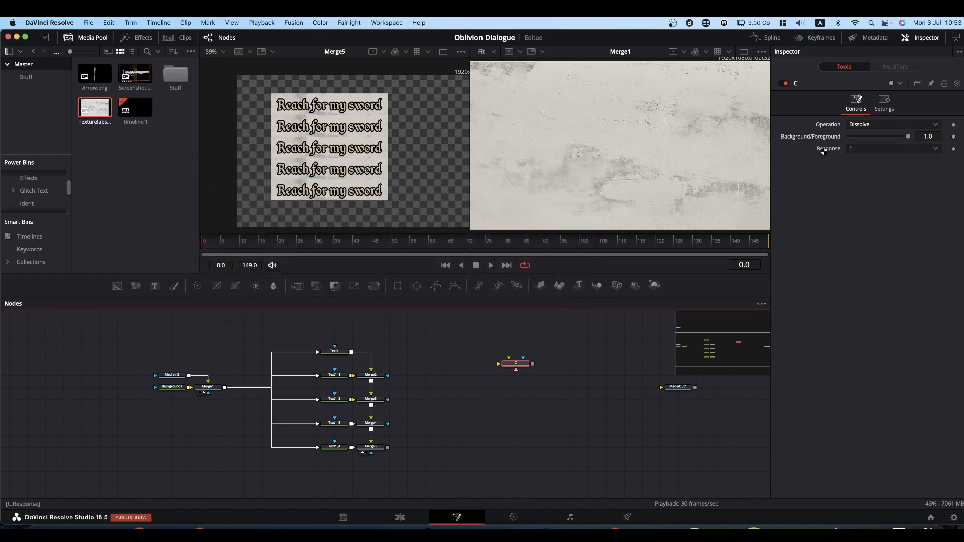
key(super+s)
Check the choices offered by node C's Response control and pin the node's controls so they stay displayed.
click(875, 149)
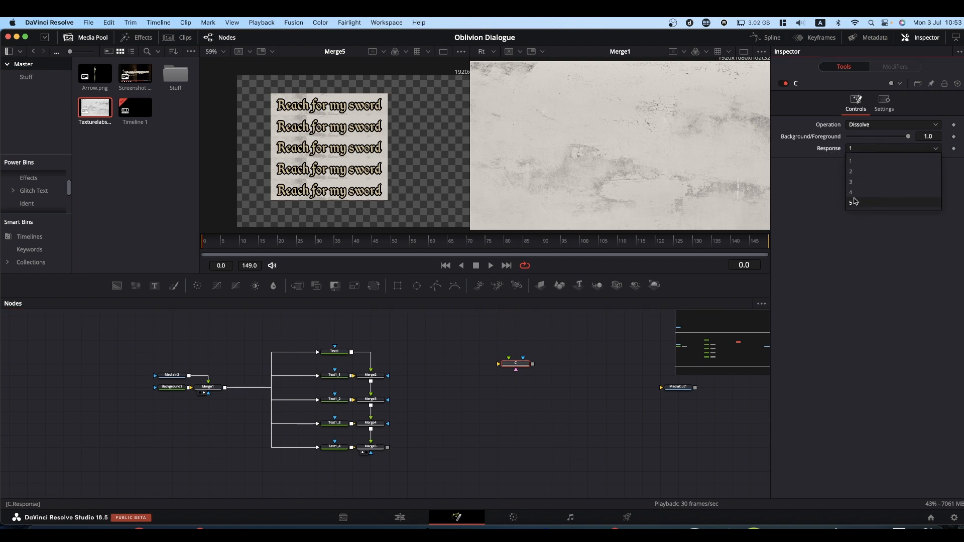
click(854, 148)
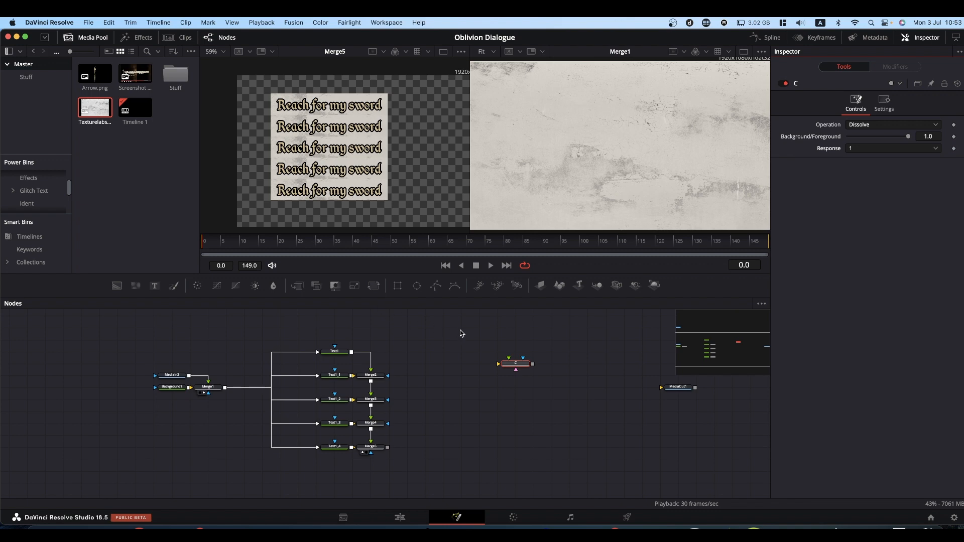
click(513, 365)
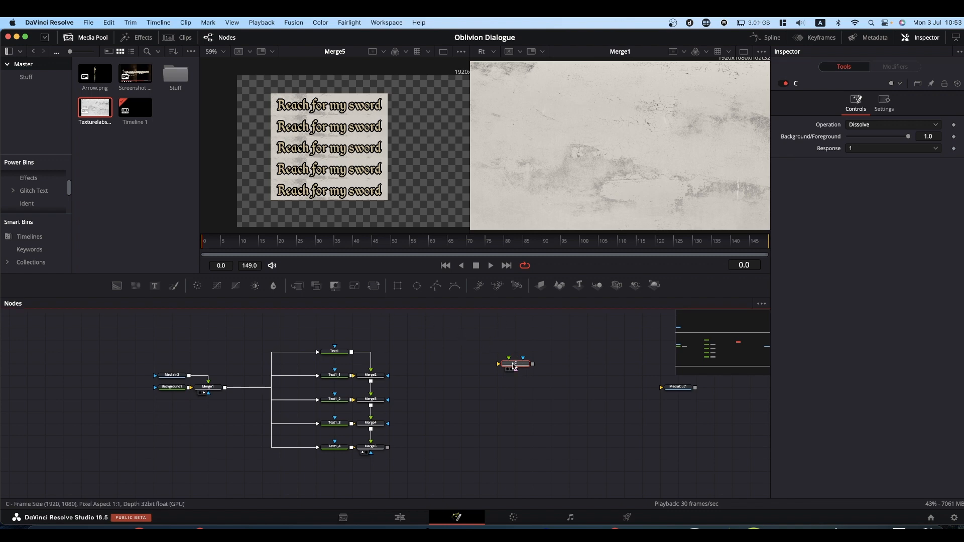
click(930, 83)
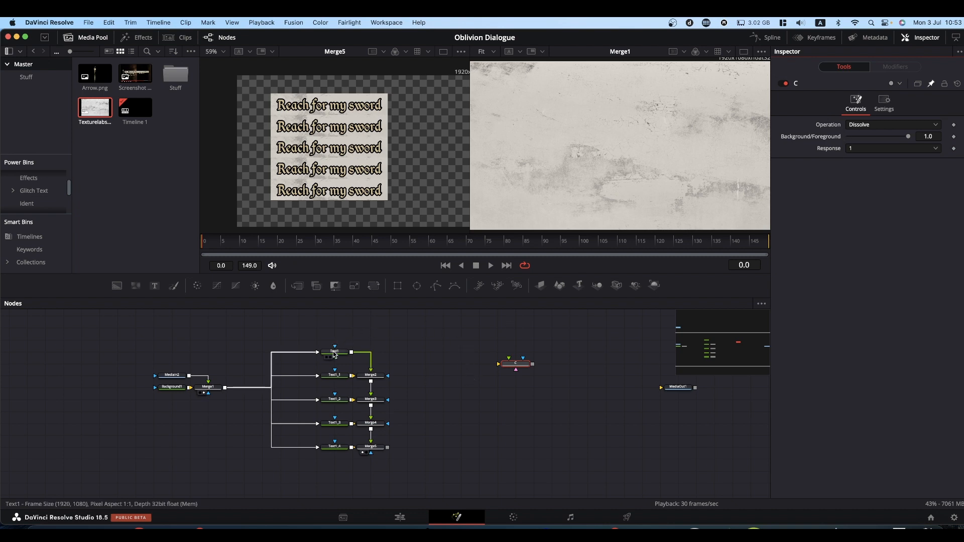
Add an expression to the Enabled setting of Text1's shading element 4, the Blue Border.
mouse_move(335, 353)
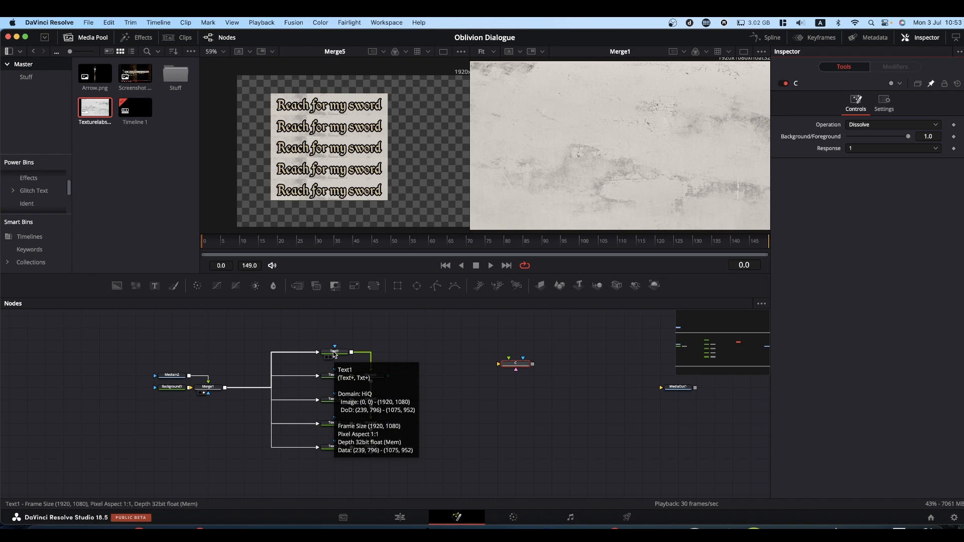
click(335, 353)
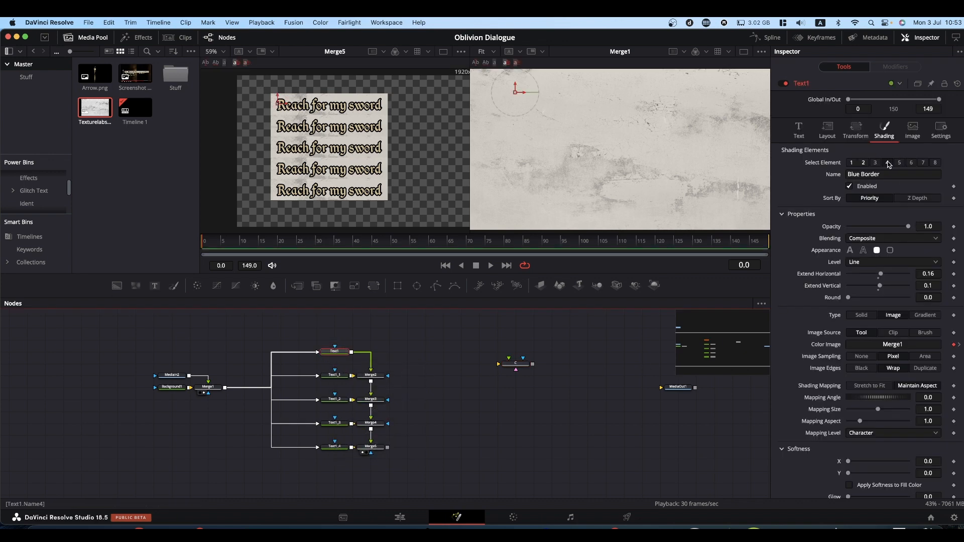
right_click(864, 187)
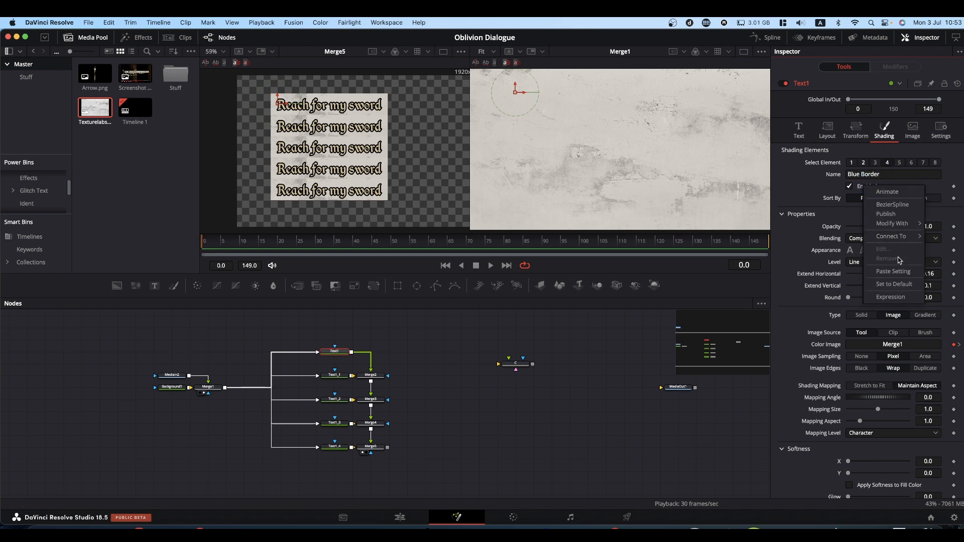
click(892, 297)
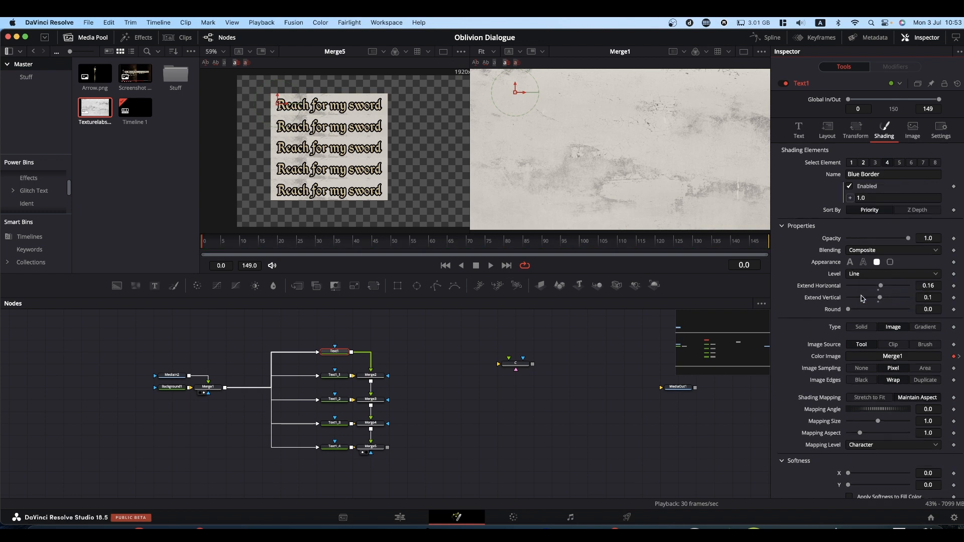
Set the Enabled expression of Text1's shading element 4 to iif(C.Response == 0, 1, 0), linking it to node C's Response control.
click(874, 198)
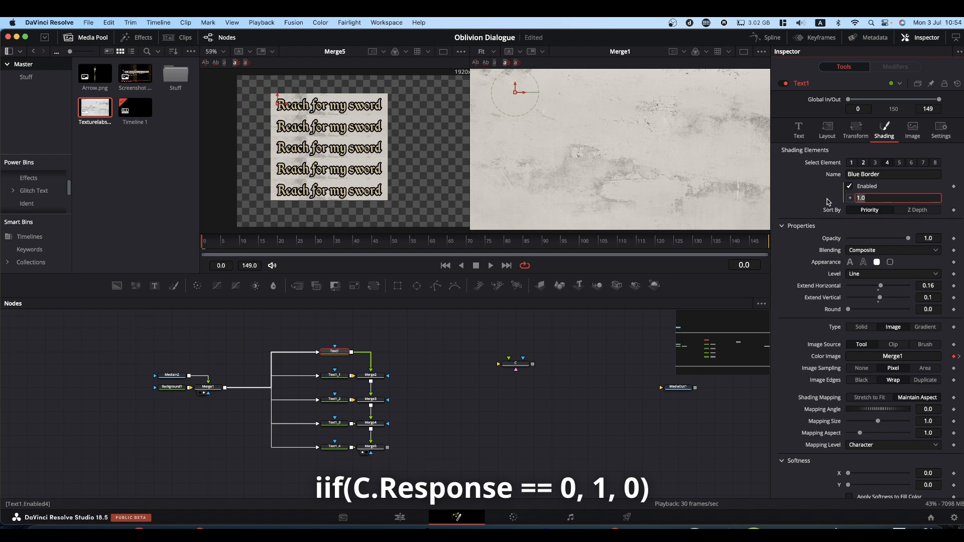
text(iif)
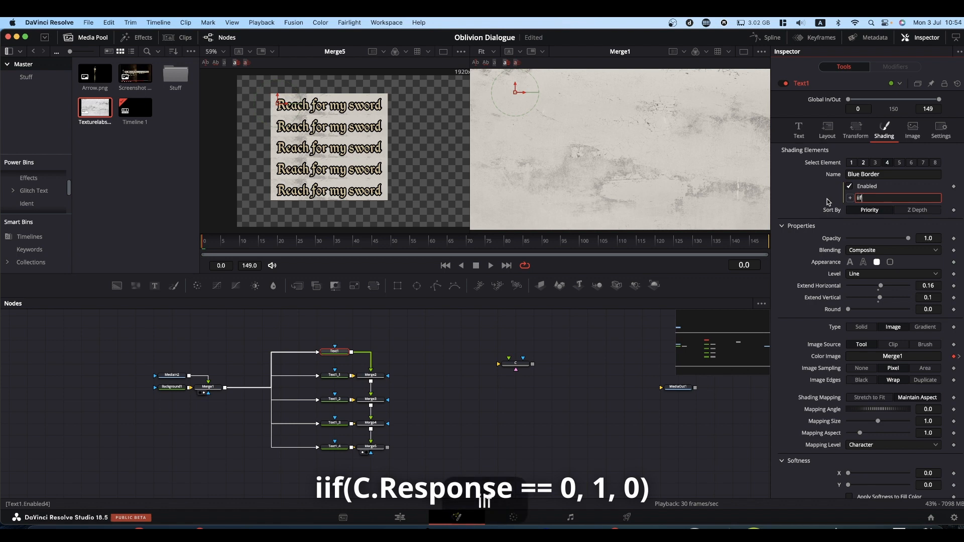
text(()
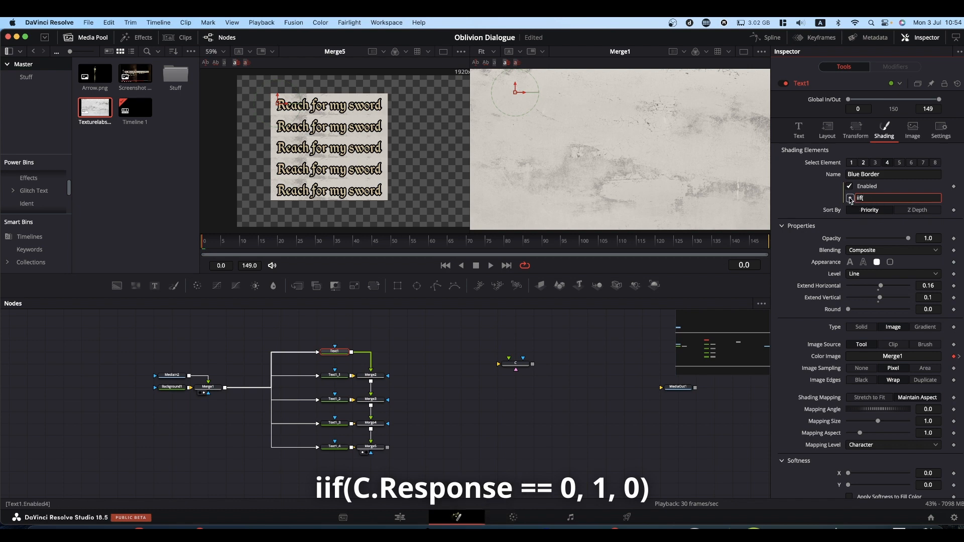
mouse_move(850, 200)
mouse_down()
mouse_move(829, 218)
mouse_move(808, 360)
mouse_move(814, 501)
mouse_move(800, 471)
mouse_move(849, 445)
mouse_move(846, 467)
mouse_move(879, 461)
mouse_move(849, 495)
mouse_move(833, 492)
mouse_up()
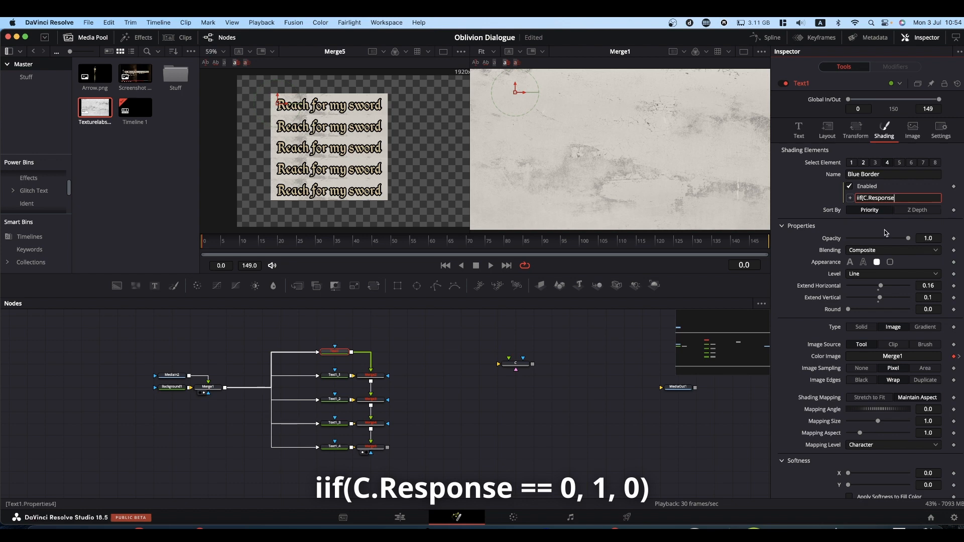
text(==)
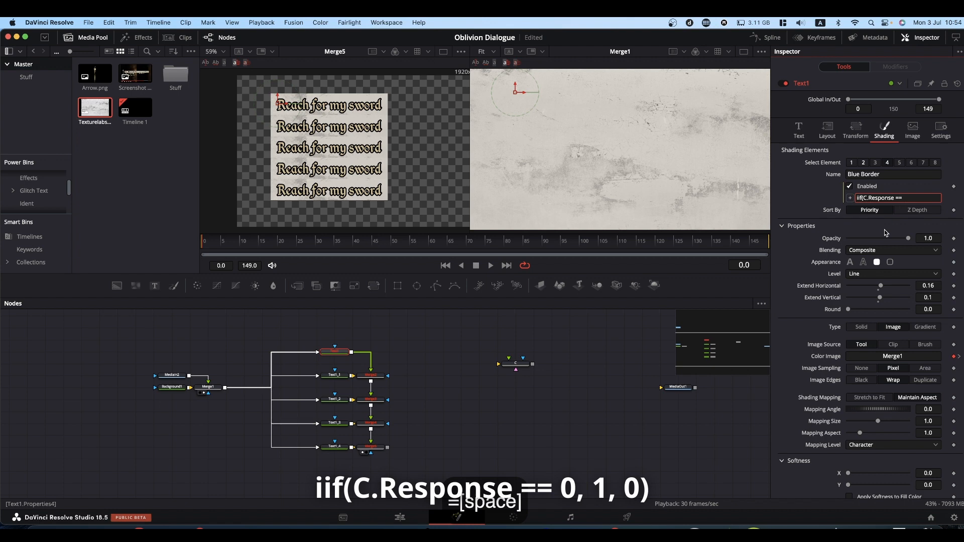
text( 0)
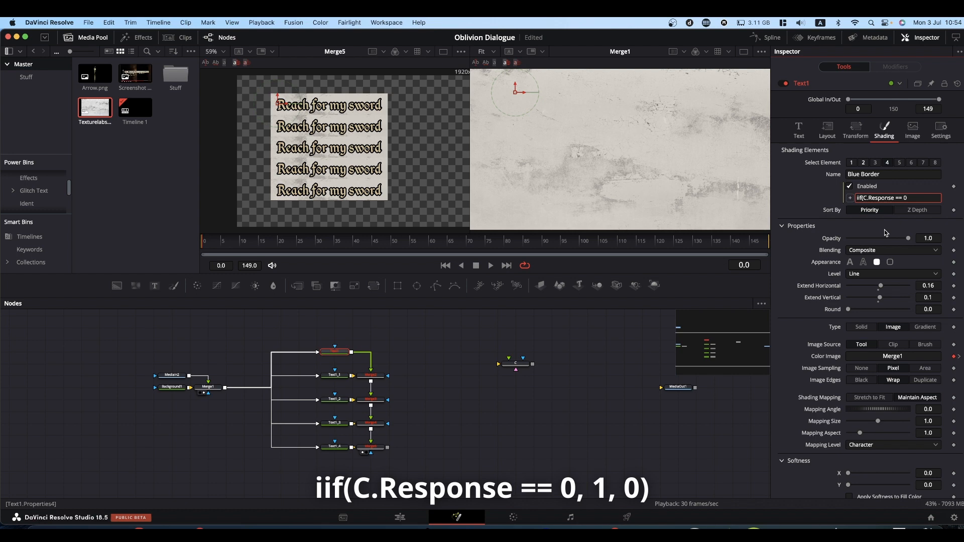
text(, )
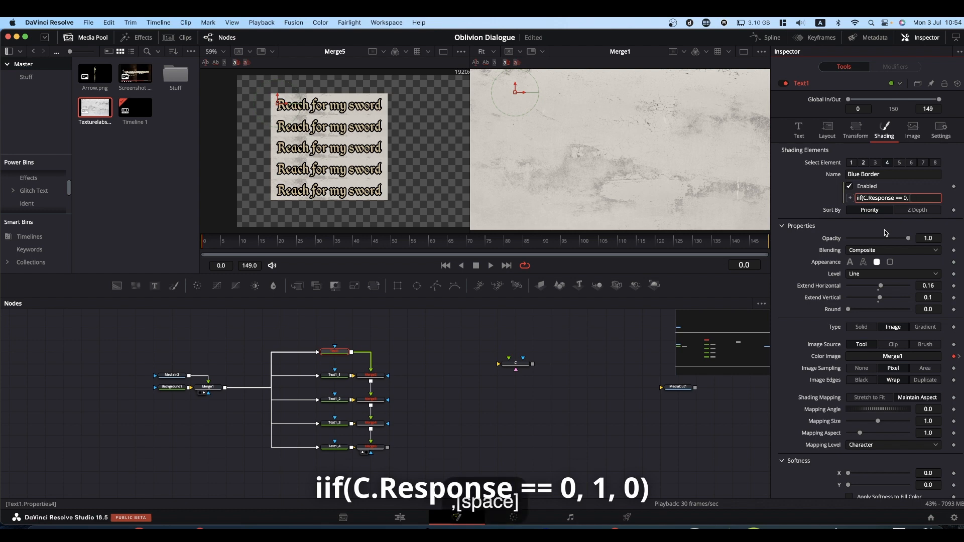
text(1,)
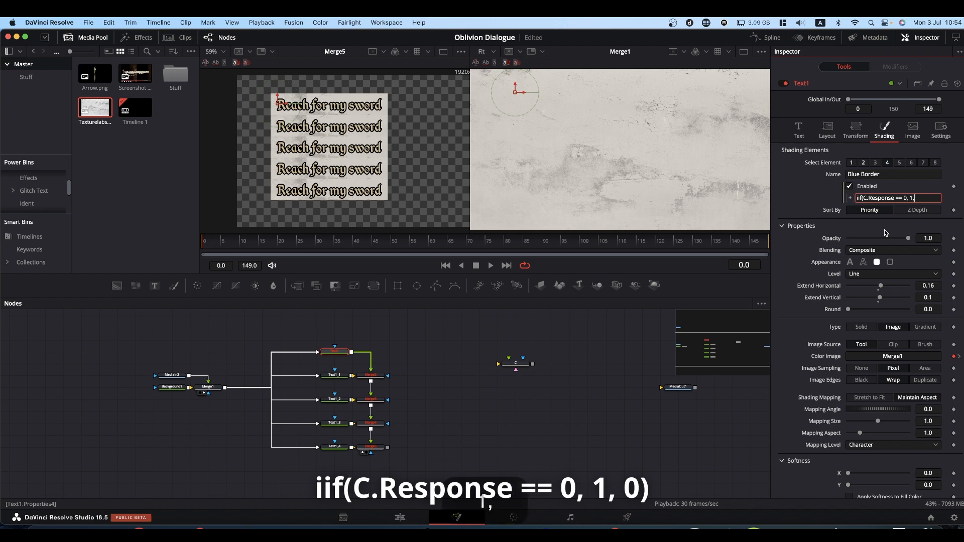
text( 0)
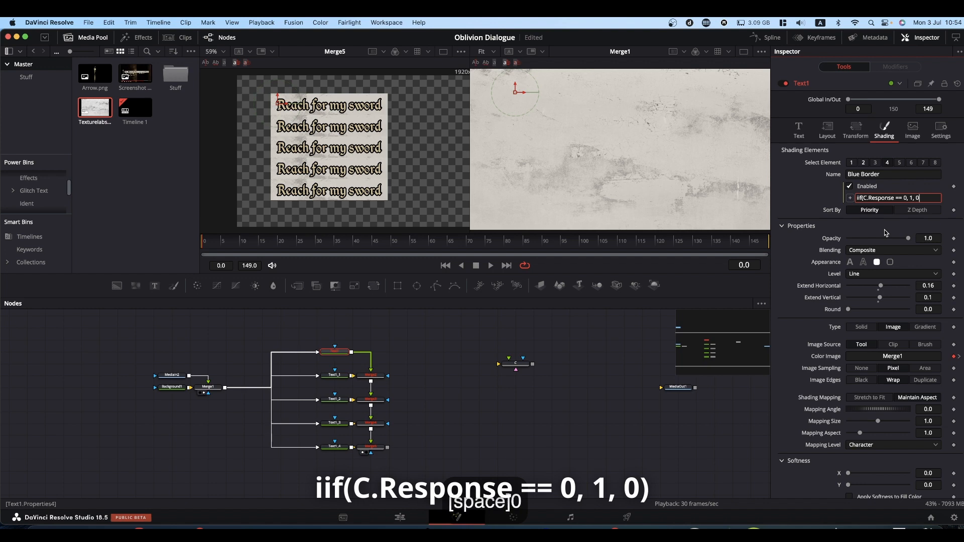
text())
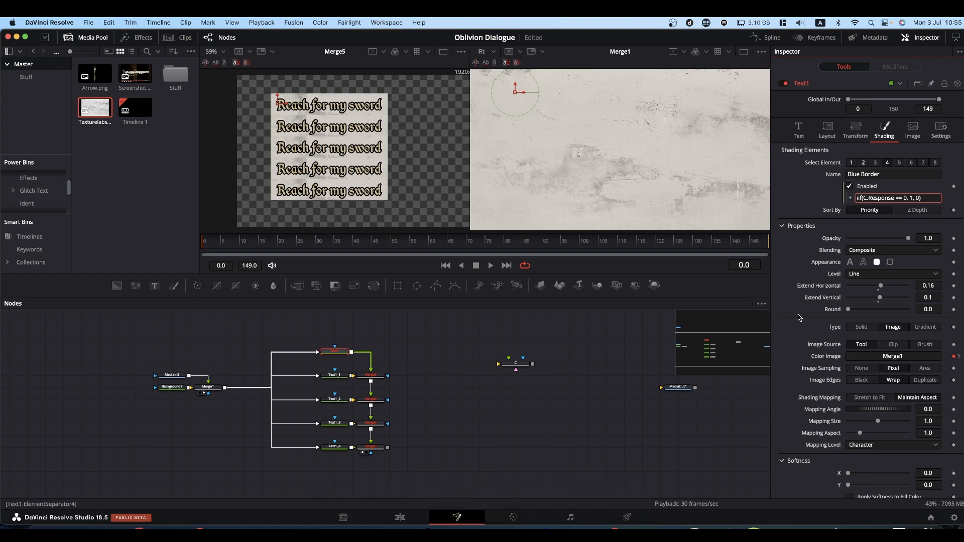
key(Return)
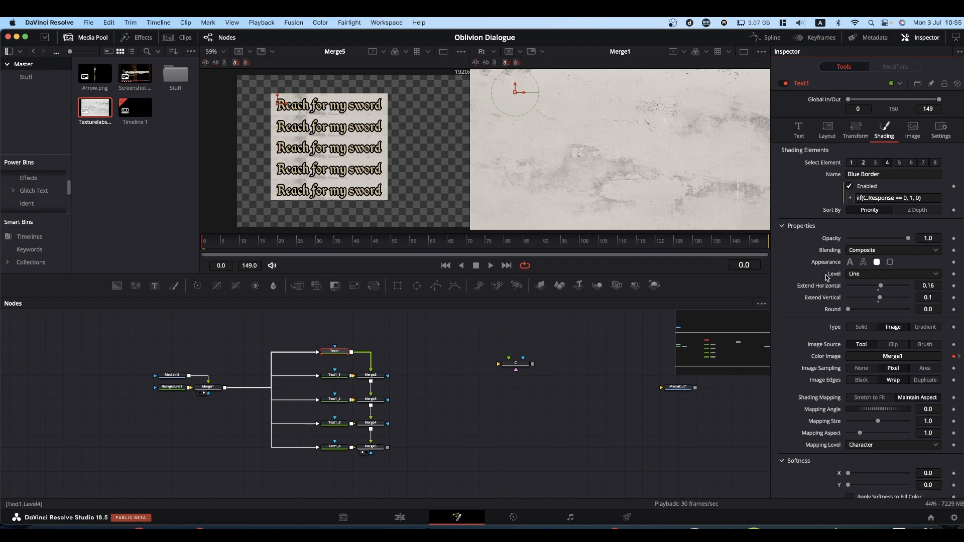
Test the first option's highlight box by switching node C's Response control to 2 and back to 1.
scroll(810, 320, down, 5)
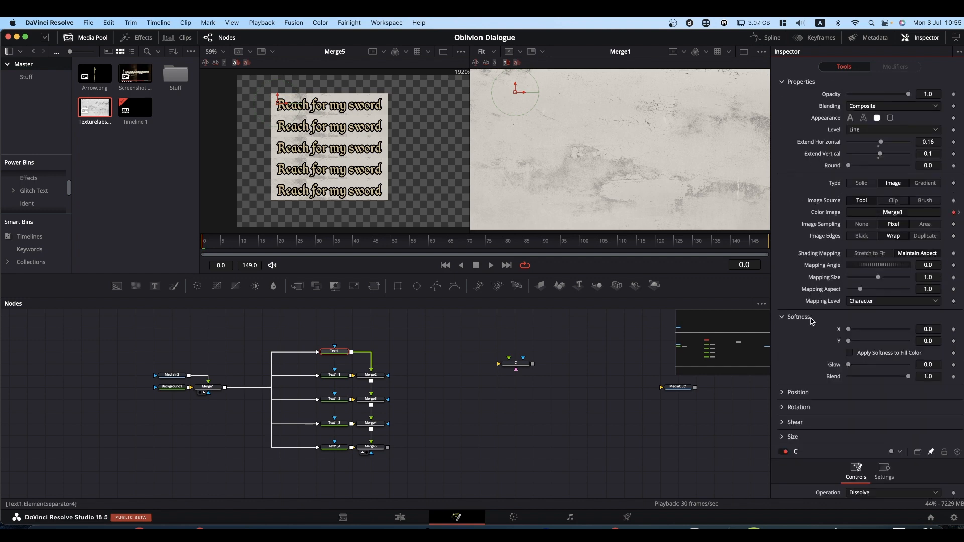
scroll(812, 321, down, 1)
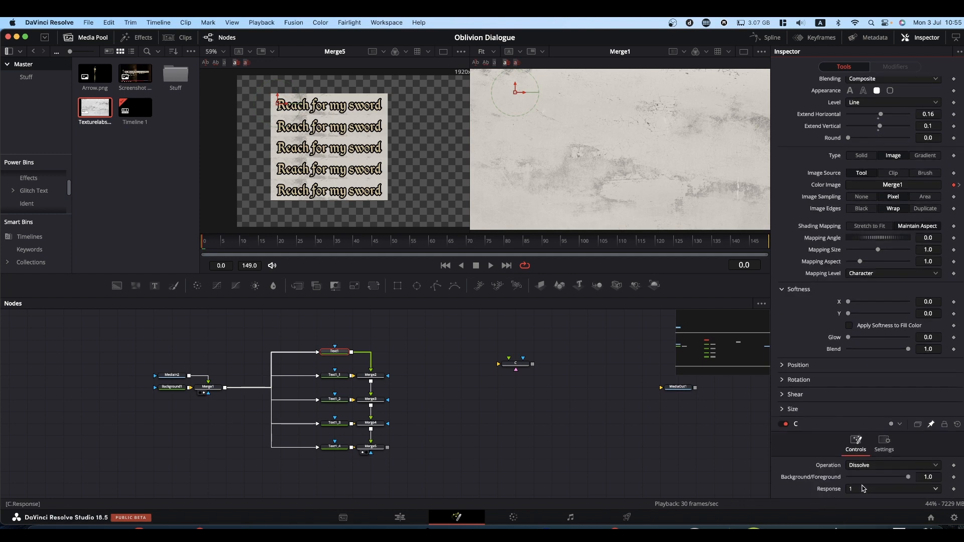
click(862, 490)
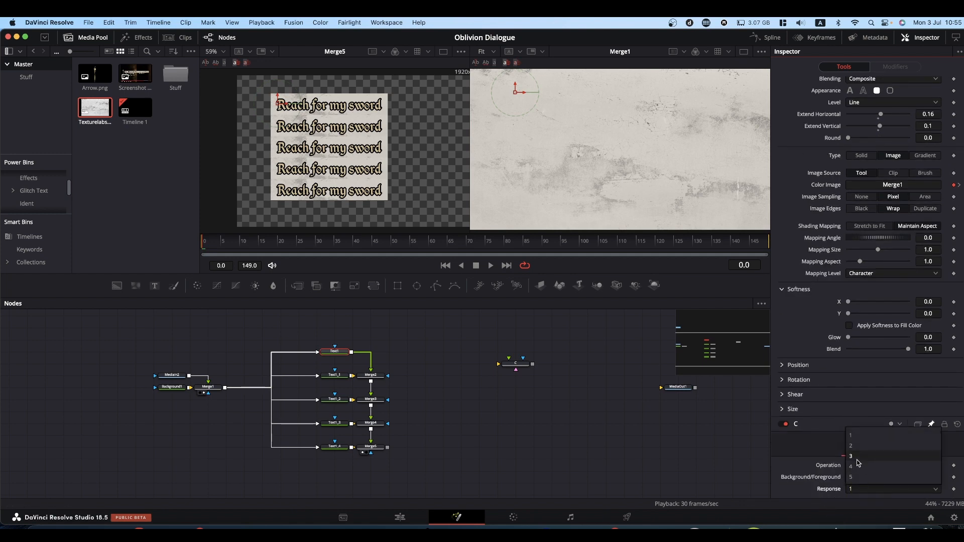
click(855, 447)
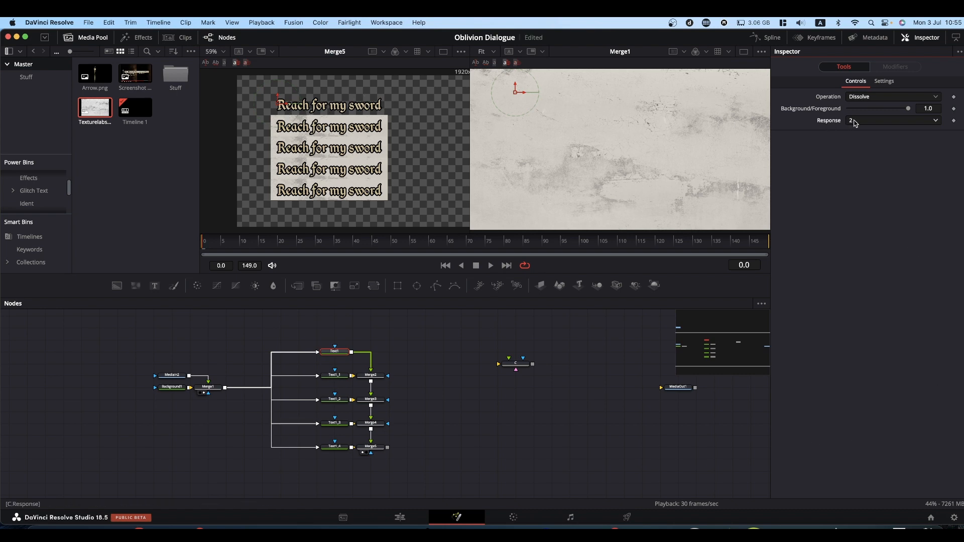
click(855, 123)
click(856, 133)
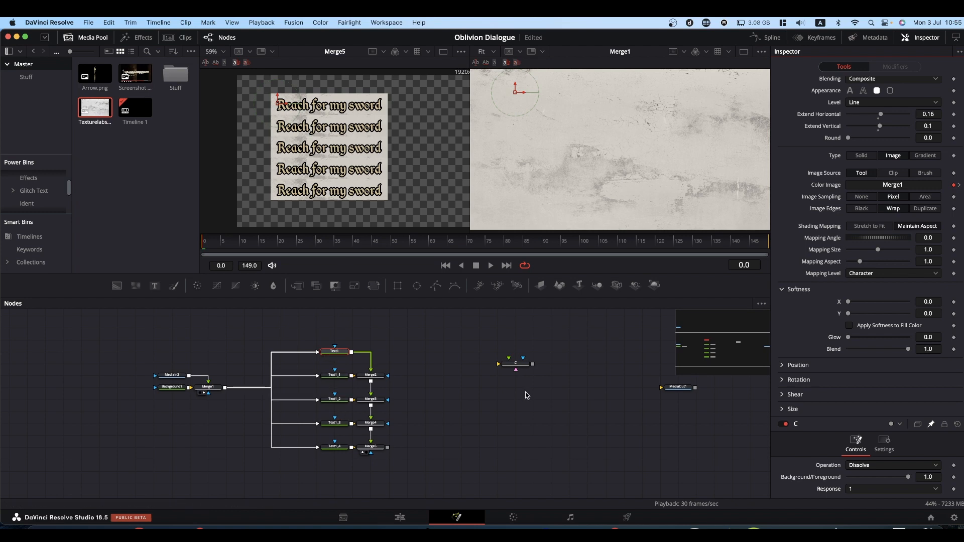
Copy the Enabled expression from Text1's shading element 4 into a new Enabled expression on Text1_1's shading element 4.
scroll(819, 176, up, 6)
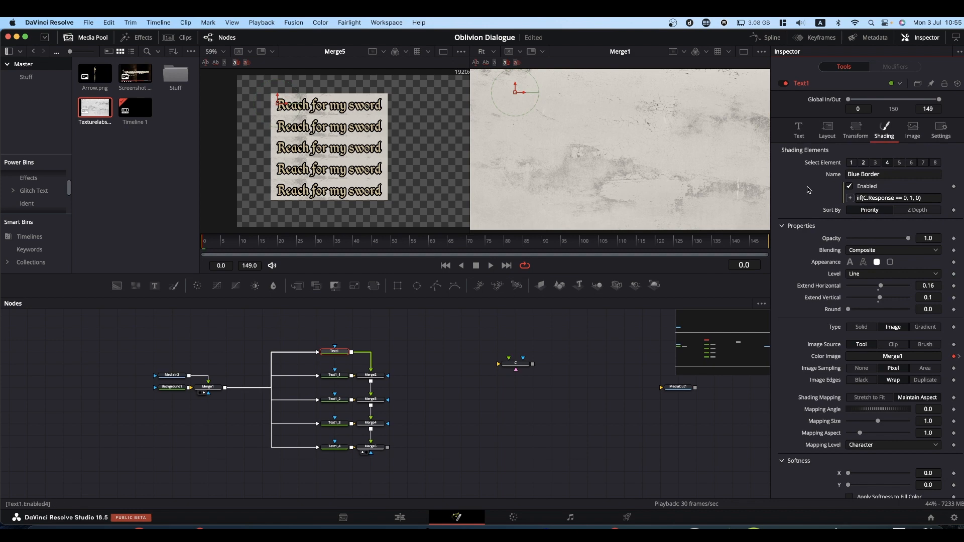
click(933, 197)
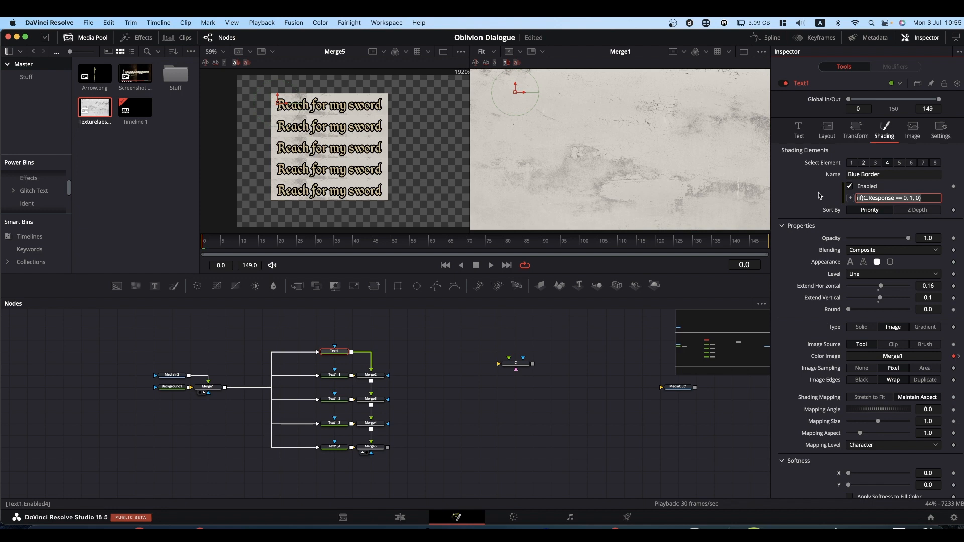
key(super+c)
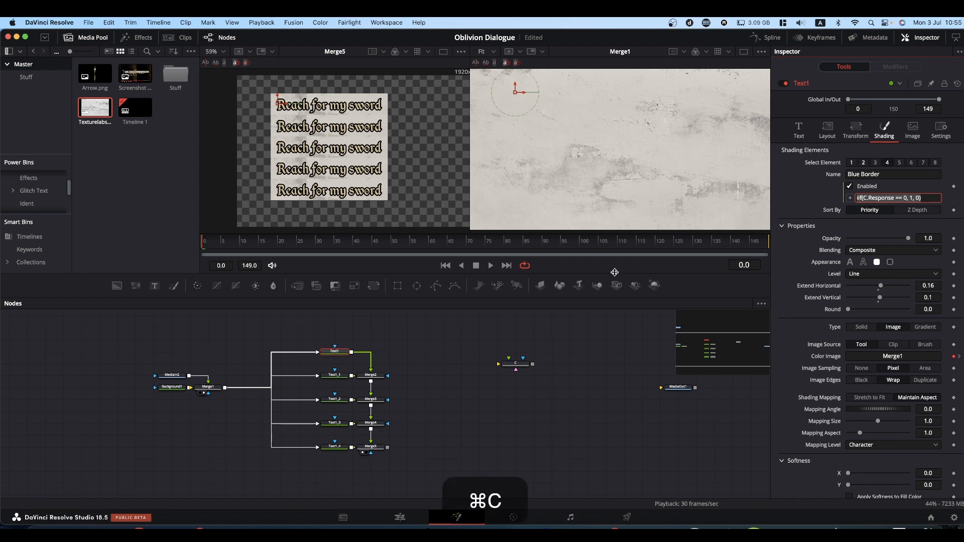
click(334, 378)
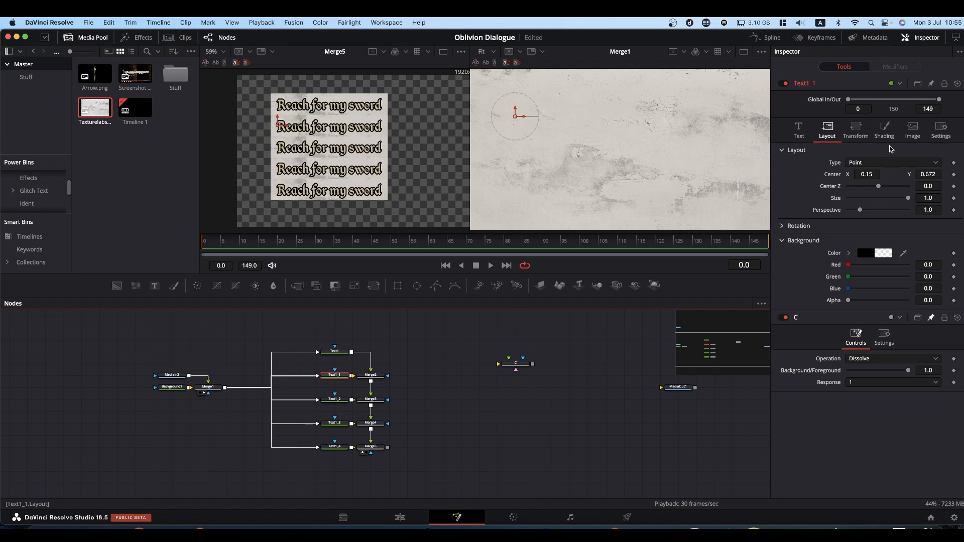
click(884, 130)
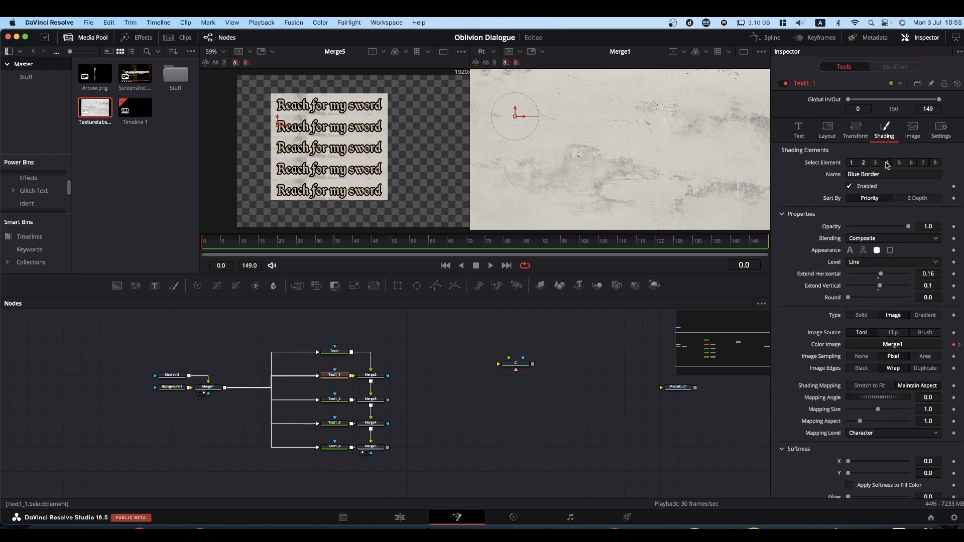
click(886, 163)
right_click(866, 188)
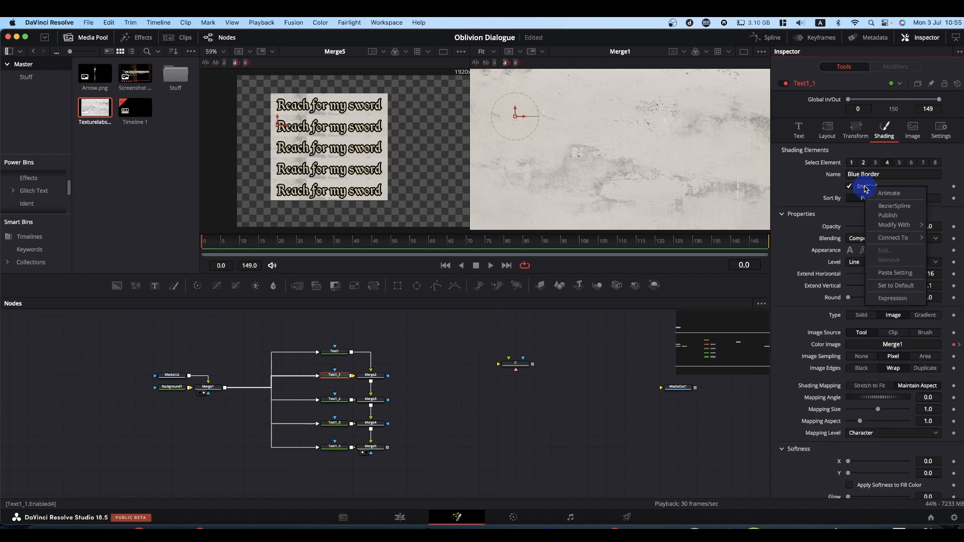
click(892, 298)
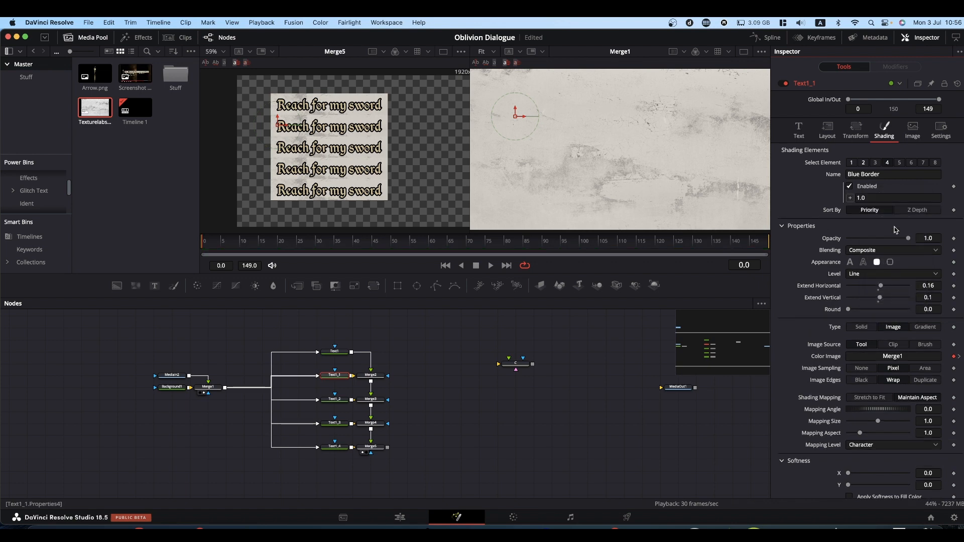
click(881, 198)
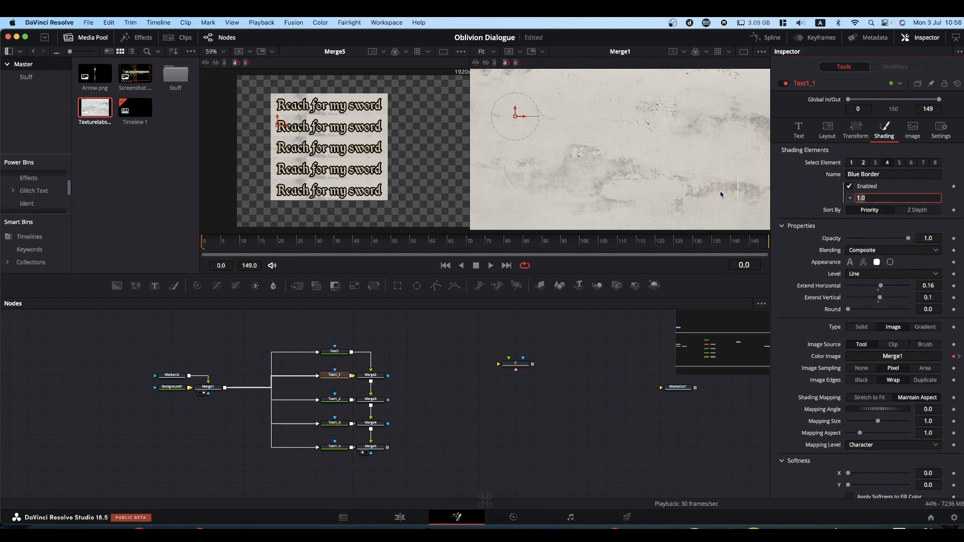
key(super+v)
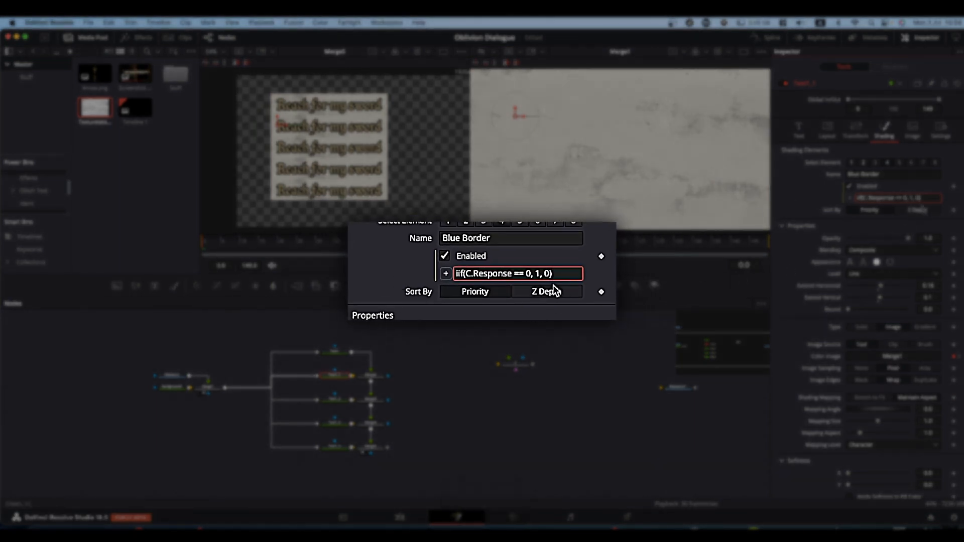
Change Text1_1's Enabled expression to iif(C.Response == 1, 1, 0).
click(906, 198)
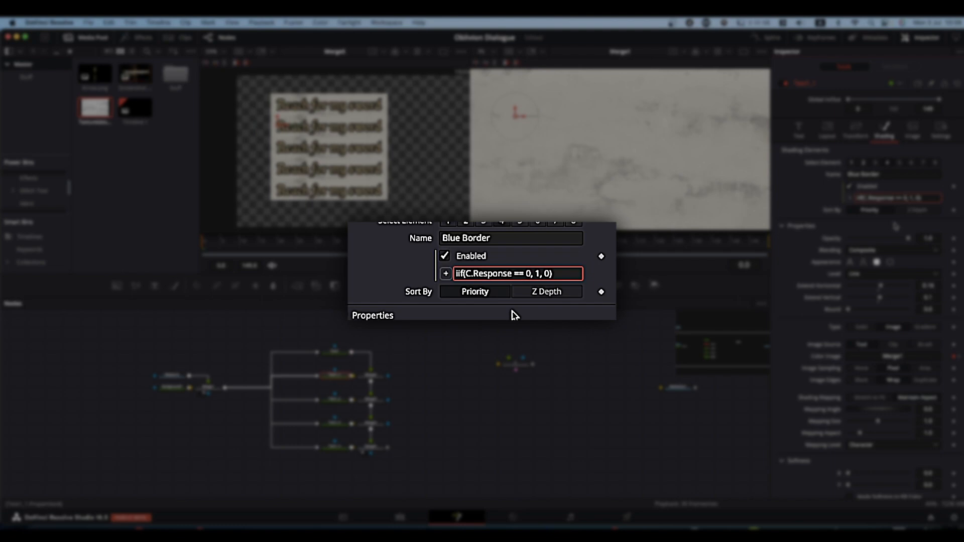
text(1)
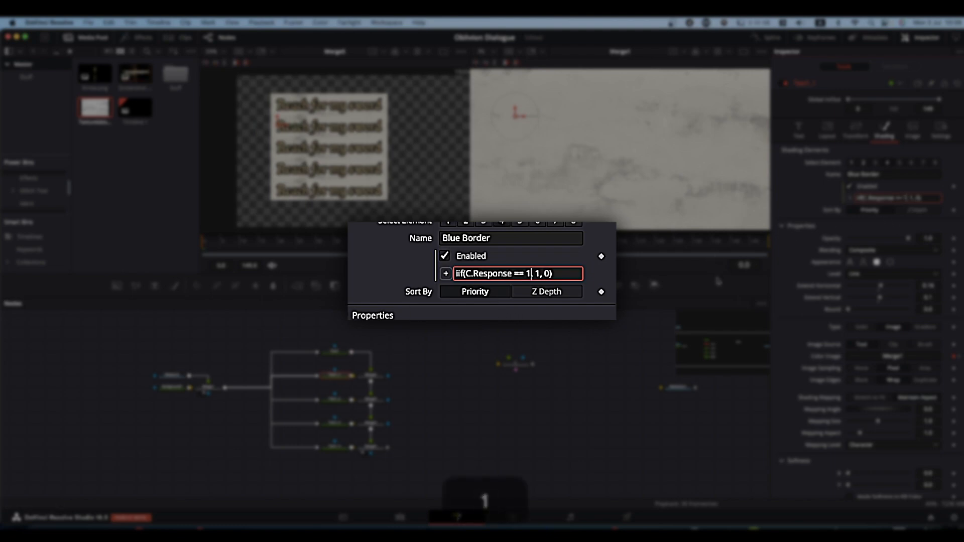
click(790, 249)
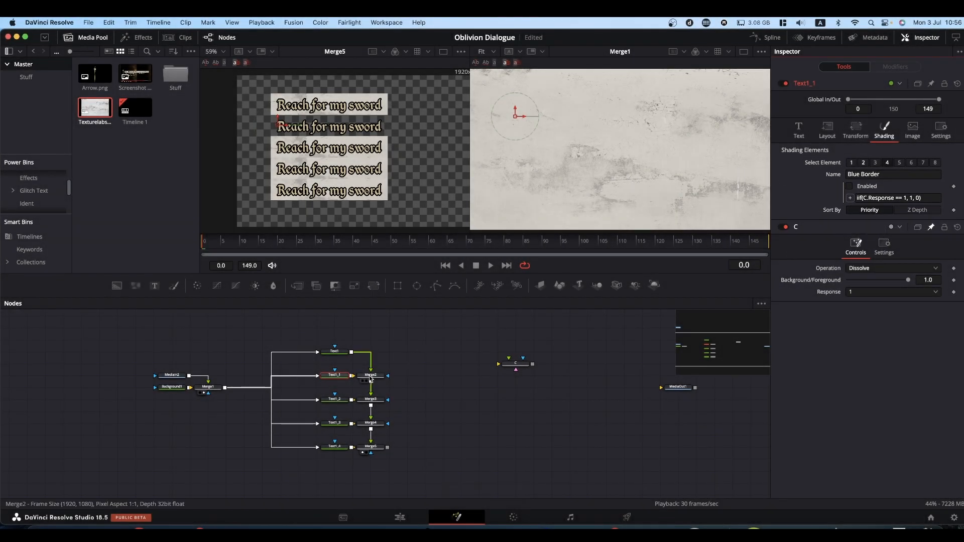
Add an Enabled expression of iif(C.Response == 2, 1, 0) to shading element 4 of Text1_2.
click(337, 401)
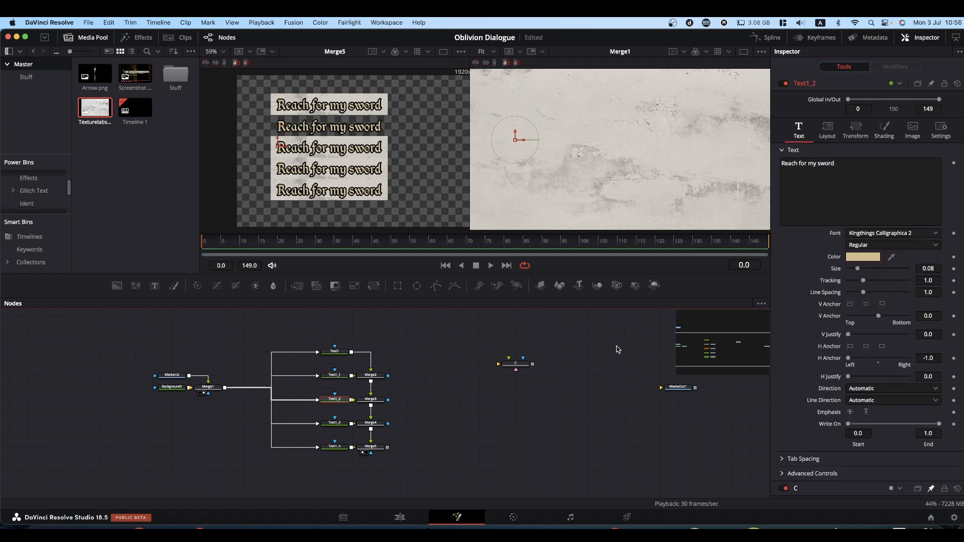
click(888, 131)
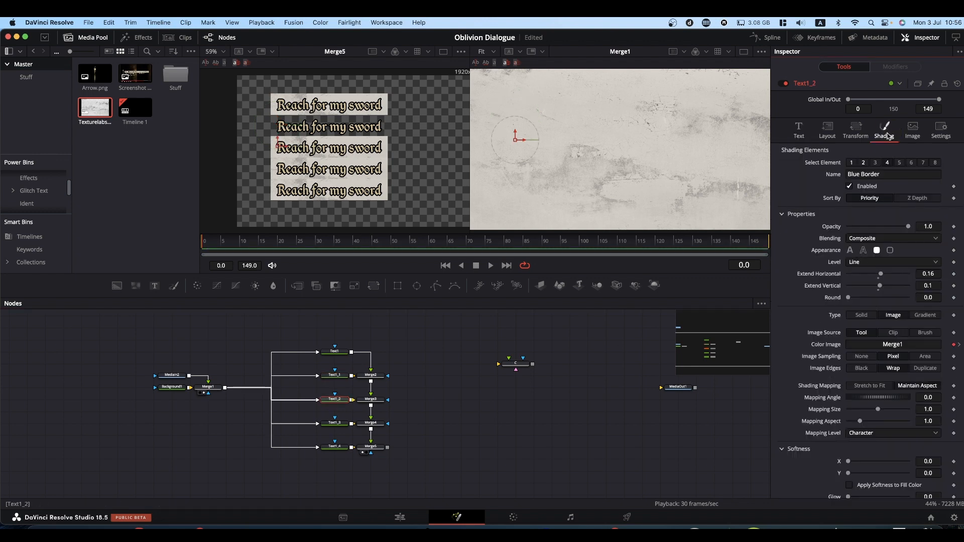
click(887, 163)
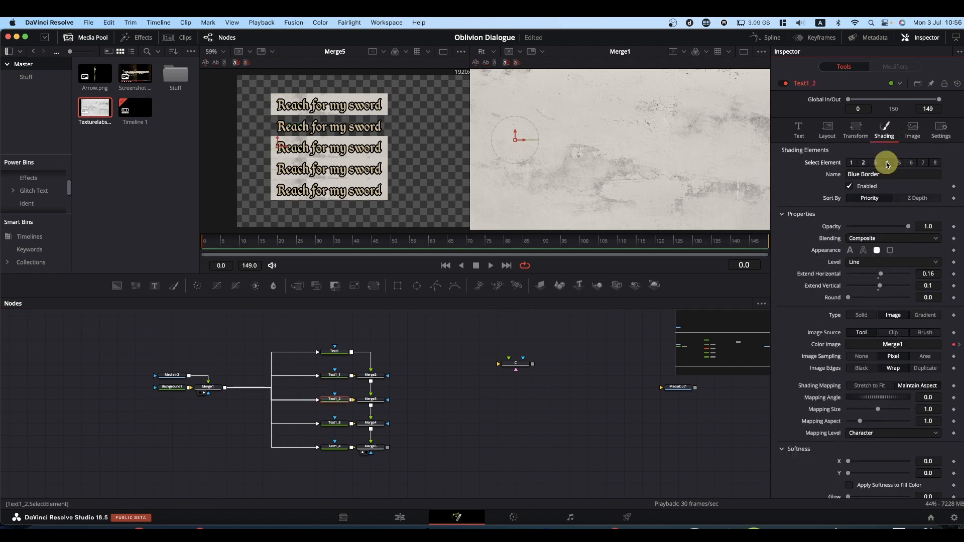
right_click(868, 188)
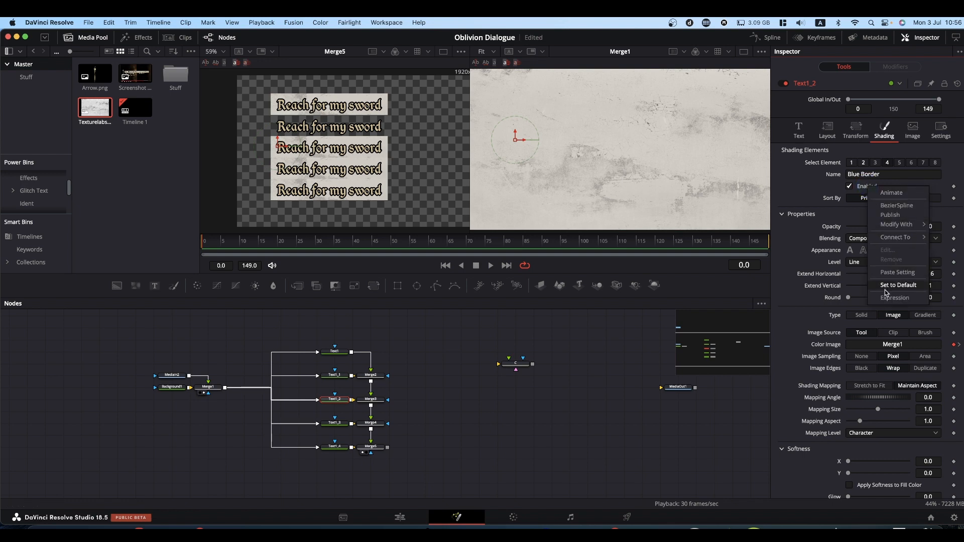
click(887, 298)
drag(935, 199, 809, 196)
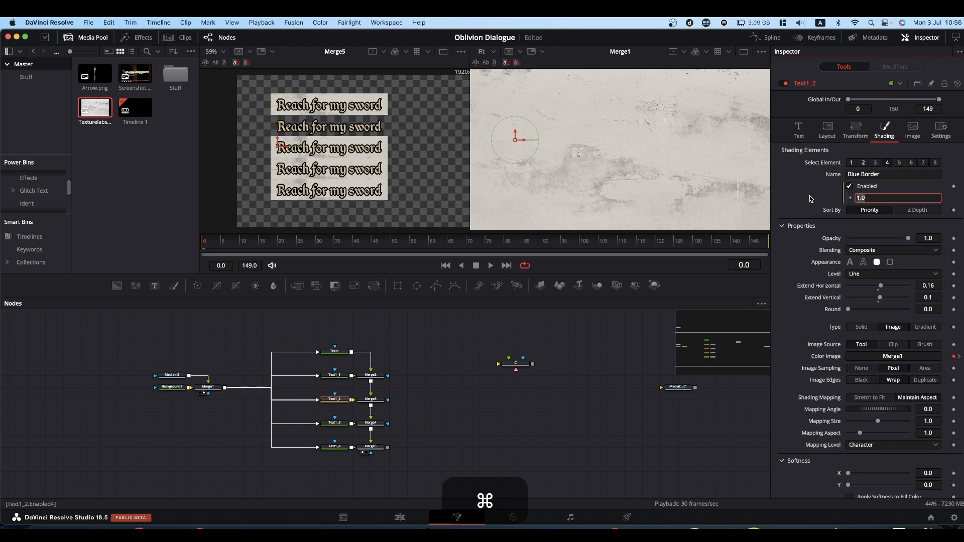
key(cmd+v)
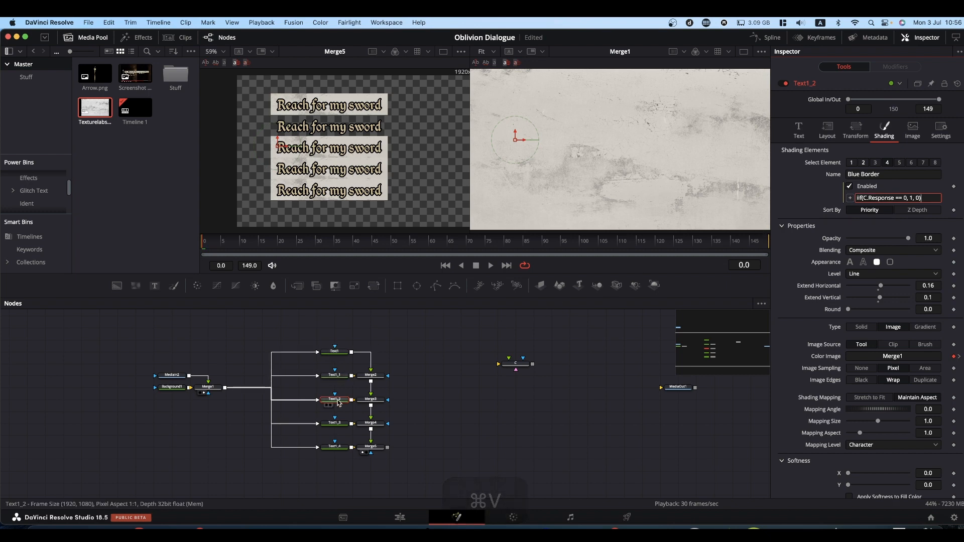
click(906, 198)
key(BackSpace)
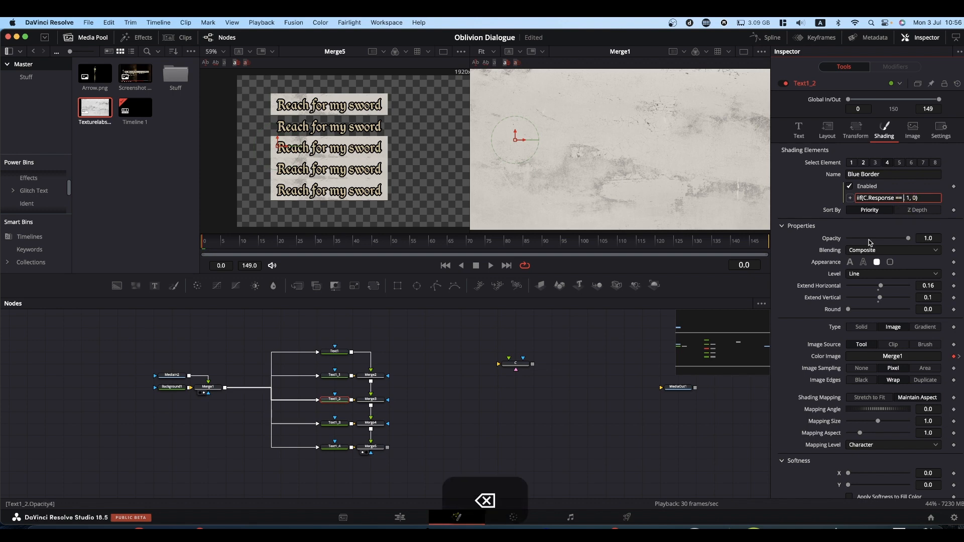
text(2)
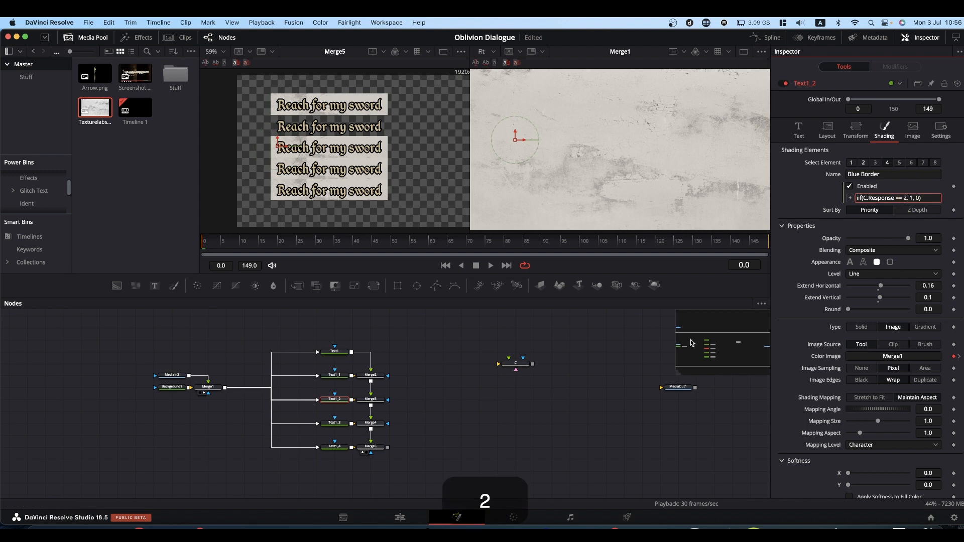
click(559, 403)
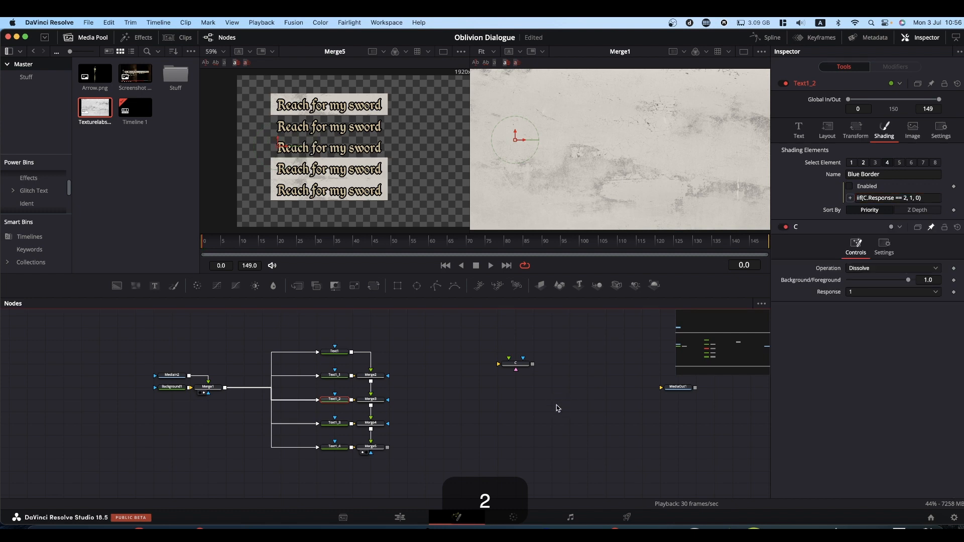
Add an Enabled expression of iif(C.Response == 3, 1, 0) to shading element 4 of Text1_3.
click(337, 424)
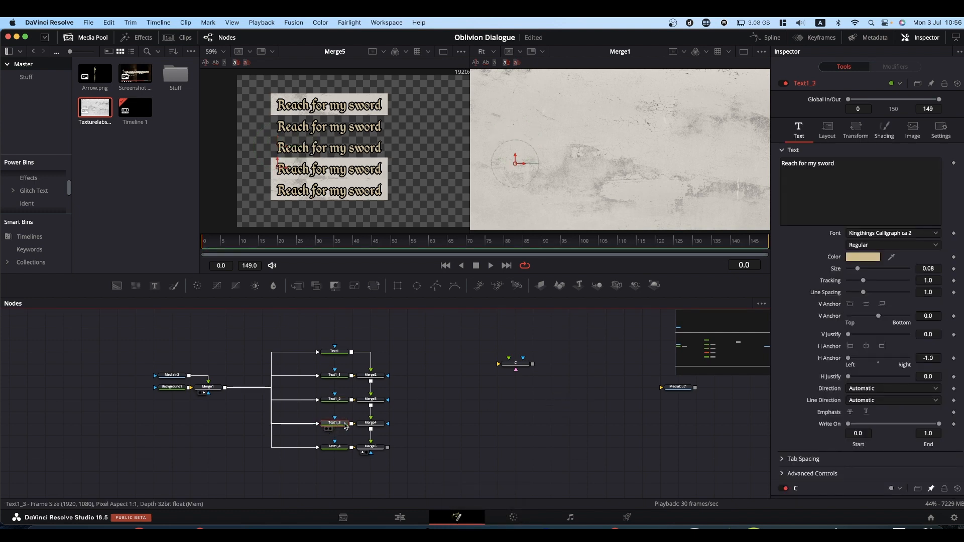
click(883, 132)
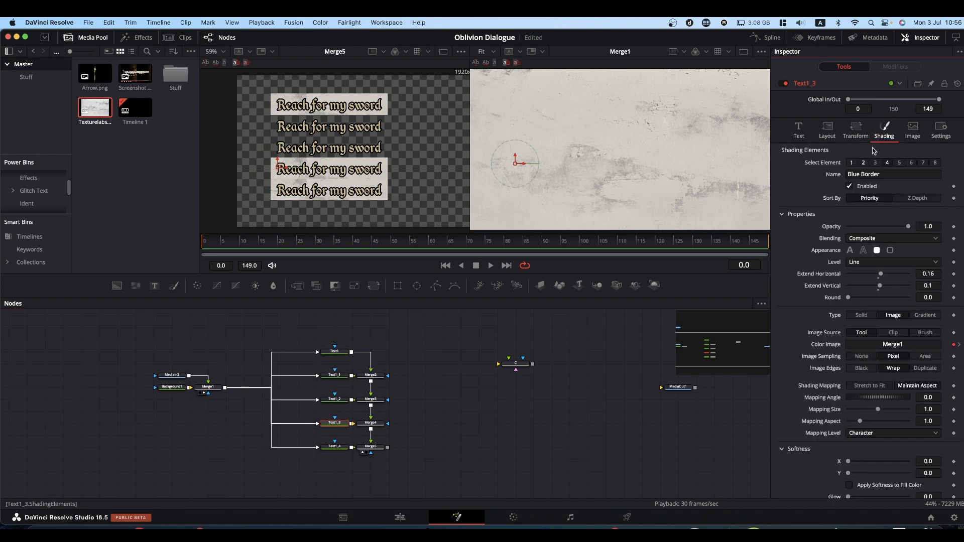
right_click(861, 187)
click(893, 298)
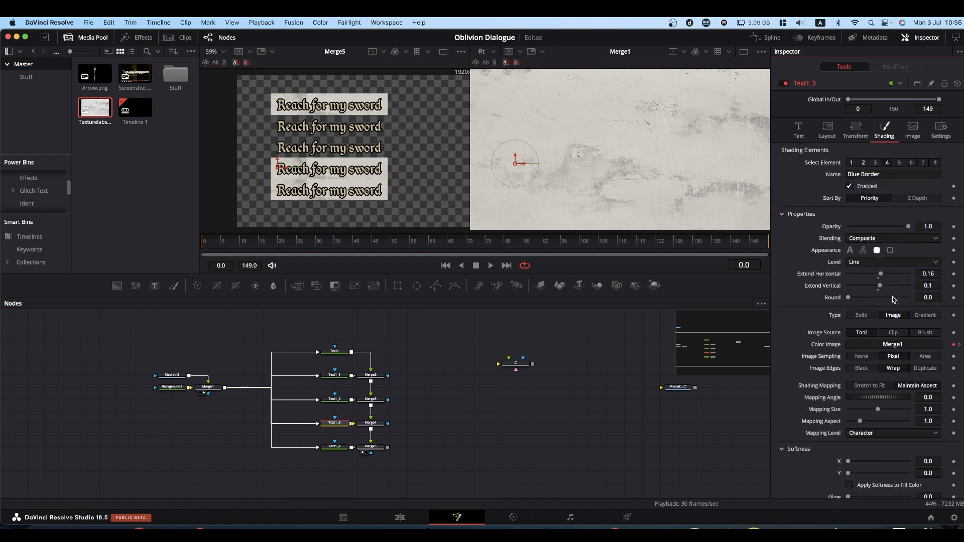
click(872, 198)
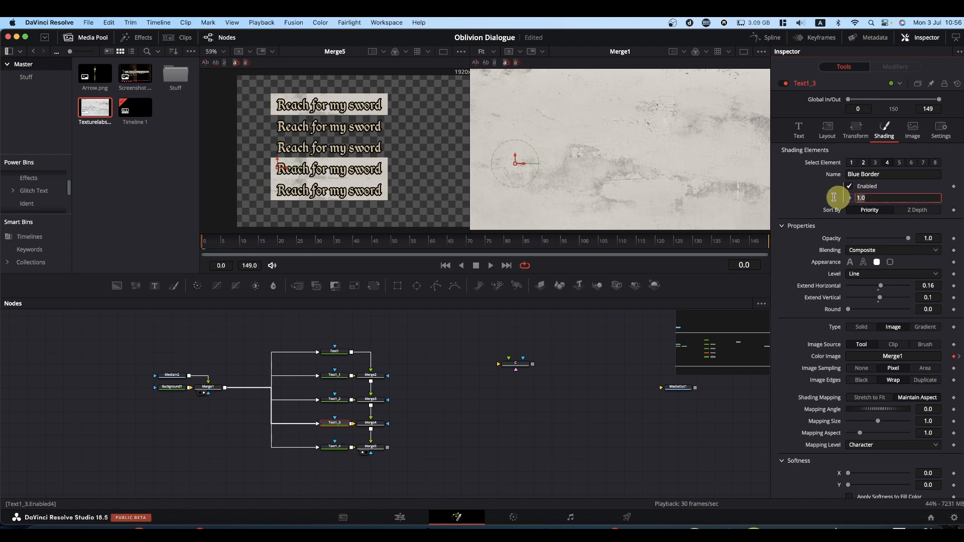
key(super+v)
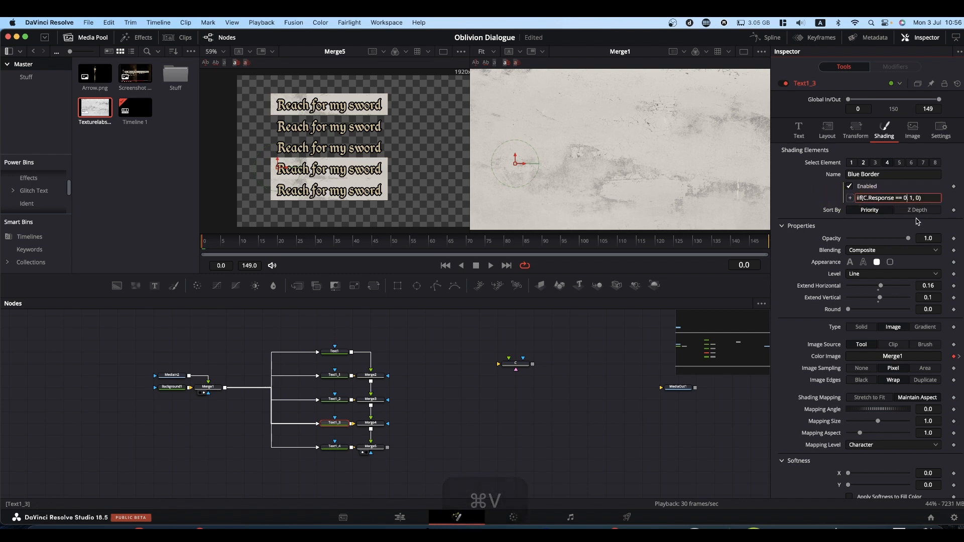
key(BackSpace)
key(BackSpace)
text(3)
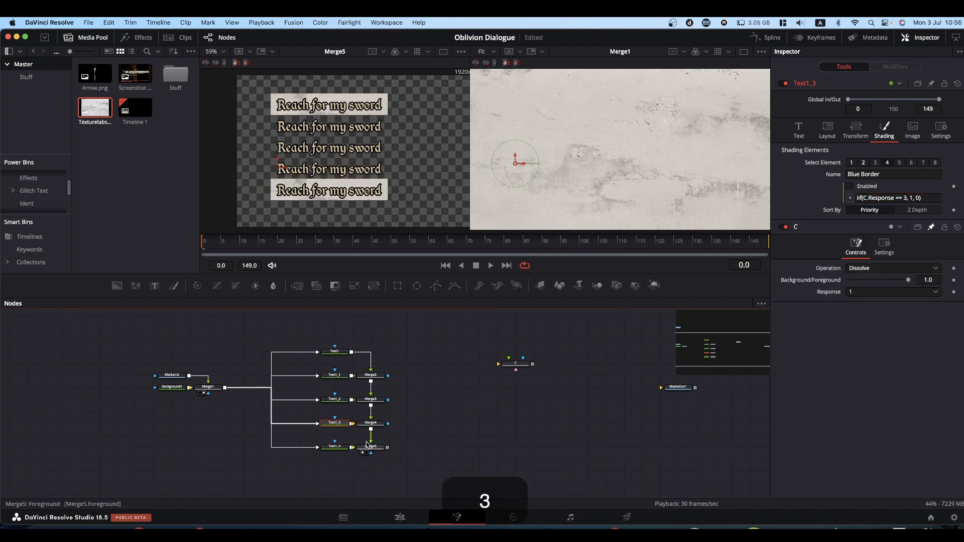
Add an Enabled expression of iif(C.Response == 4, 1, 0) to shading element 4 of Text1_4.
click(328, 447)
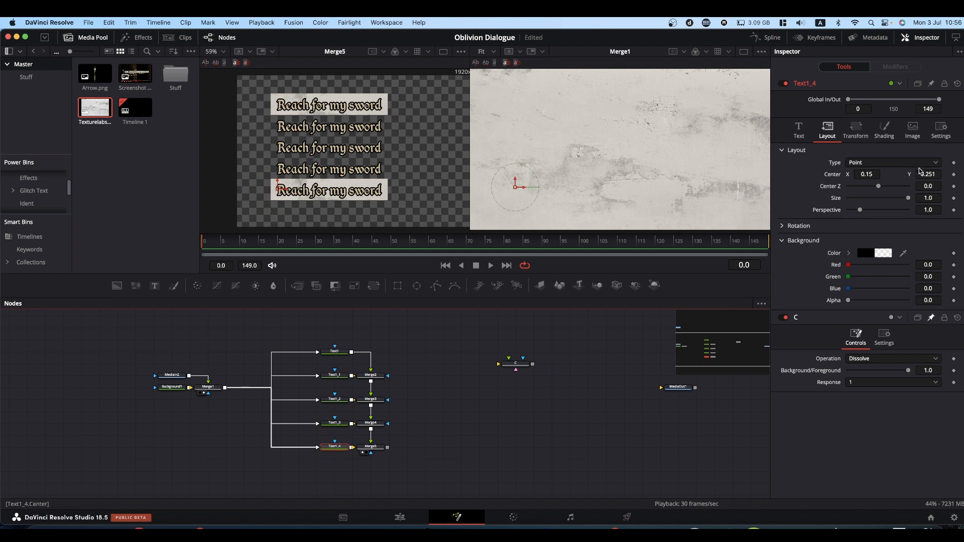
click(891, 128)
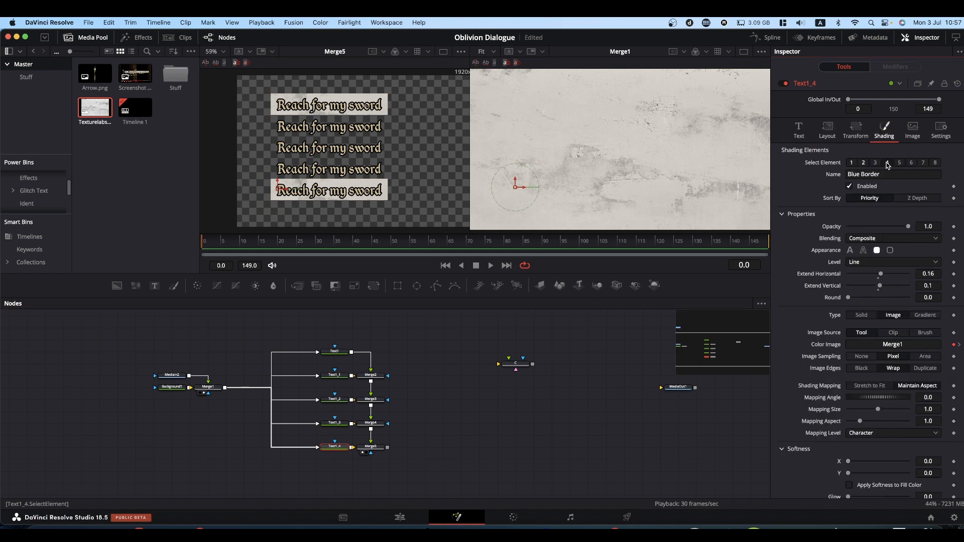
right_click(866, 189)
click(890, 300)
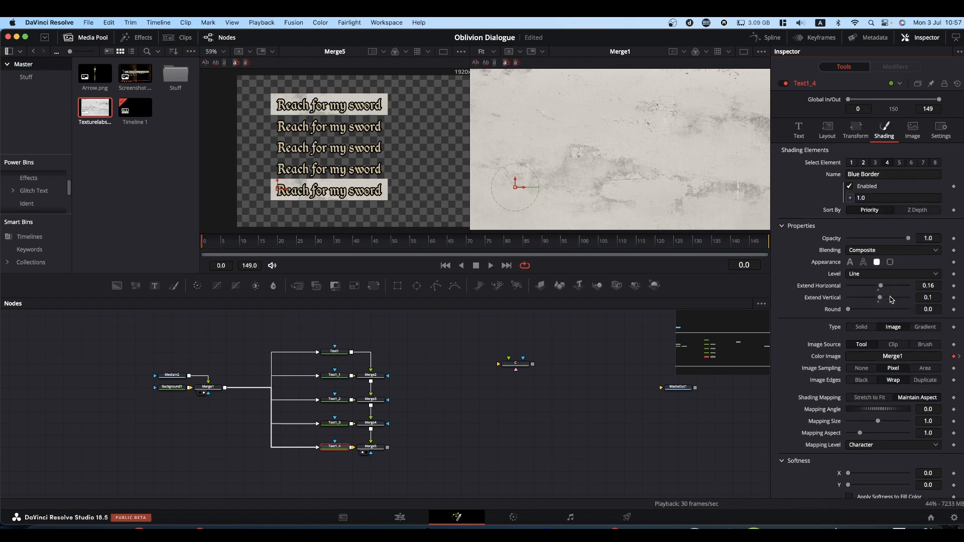
drag(872, 199, 796, 191)
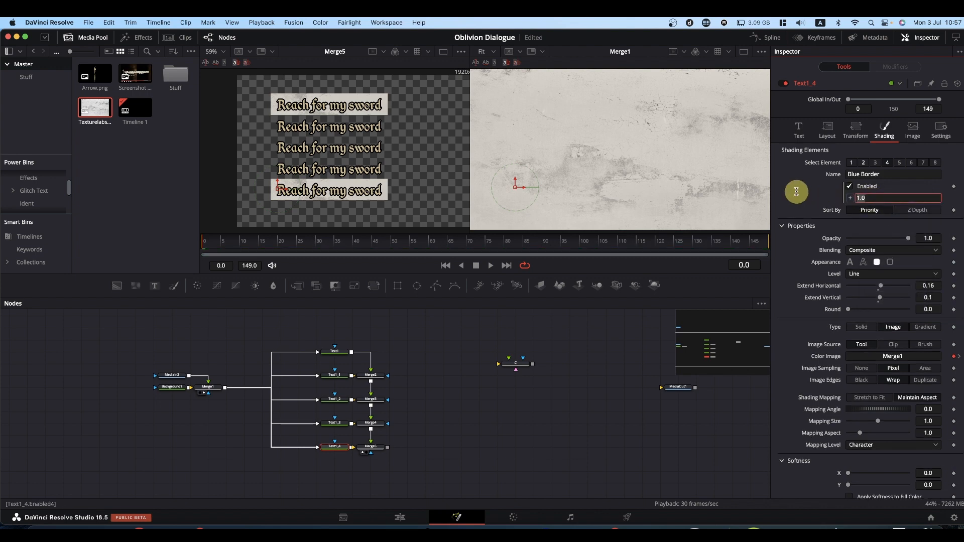
text(iif(C.Response == 0, 1, 0))
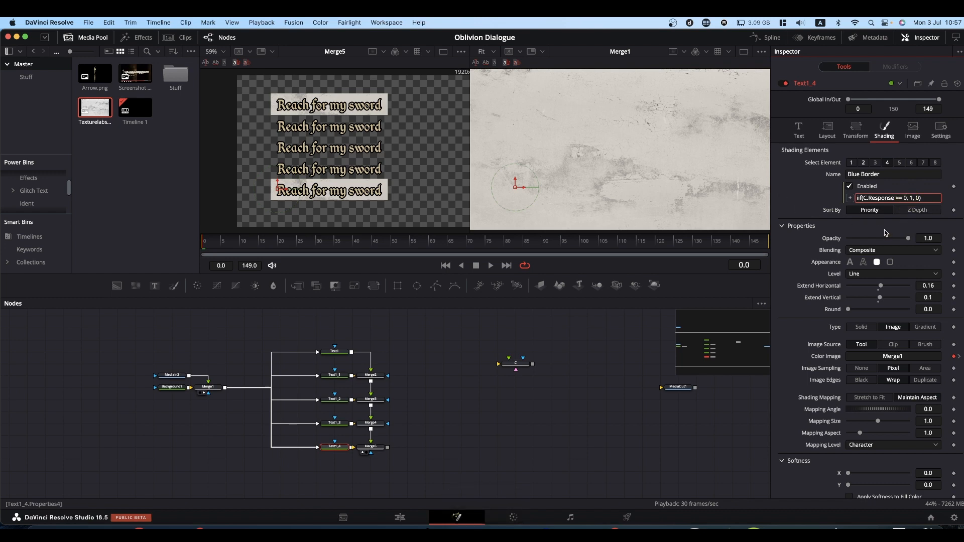
key(BackSpace)
text(4)
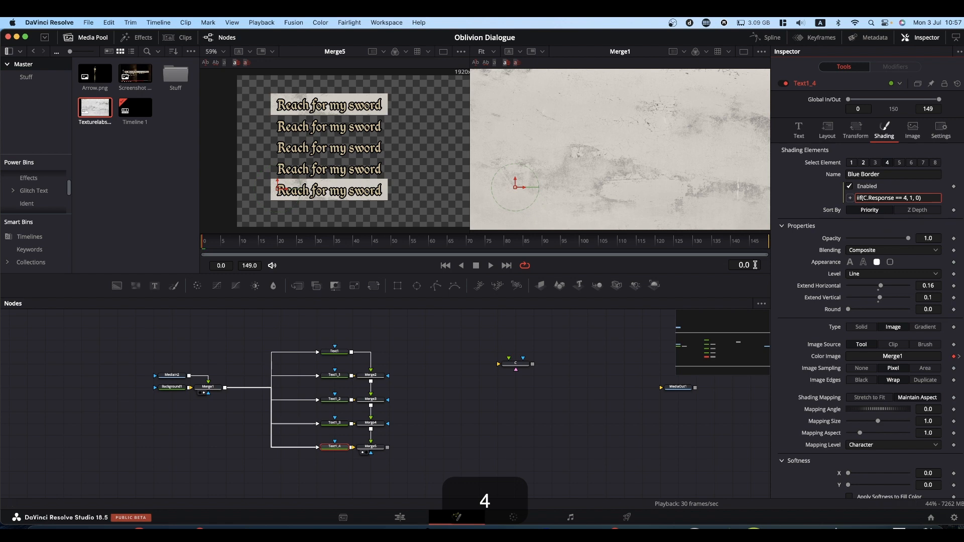
click(598, 431)
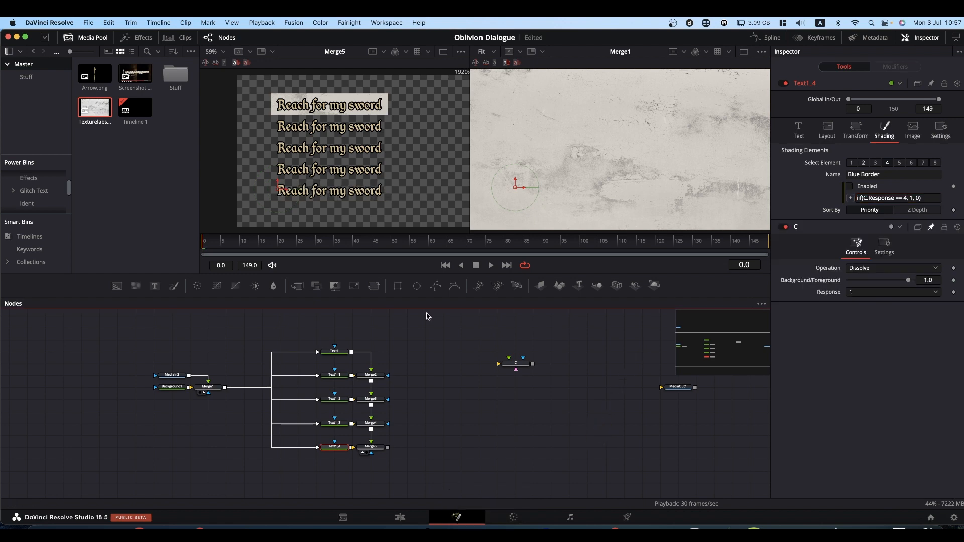
Test the highlight boxes by switching node C's Response control through 2, 4, 3 and 5, then back to 2.
click(516, 363)
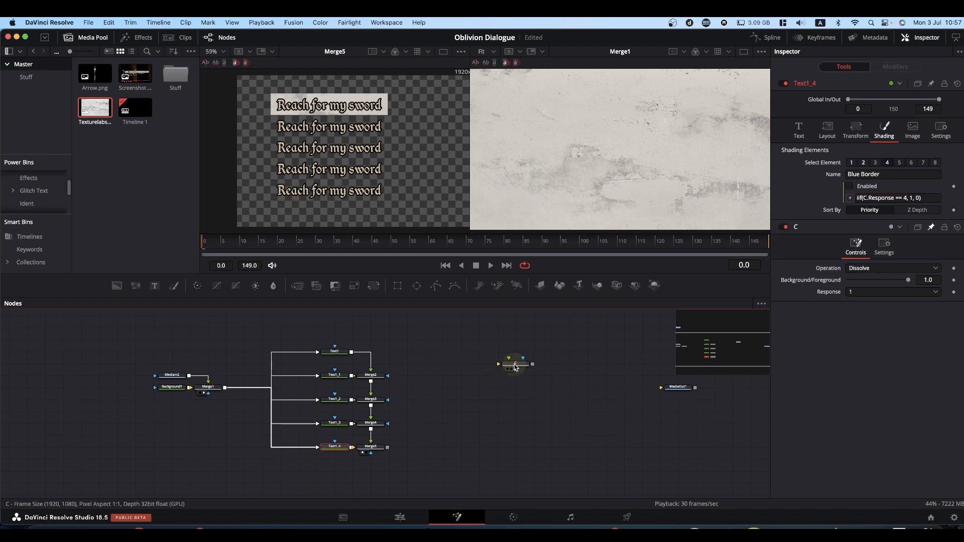
click(858, 149)
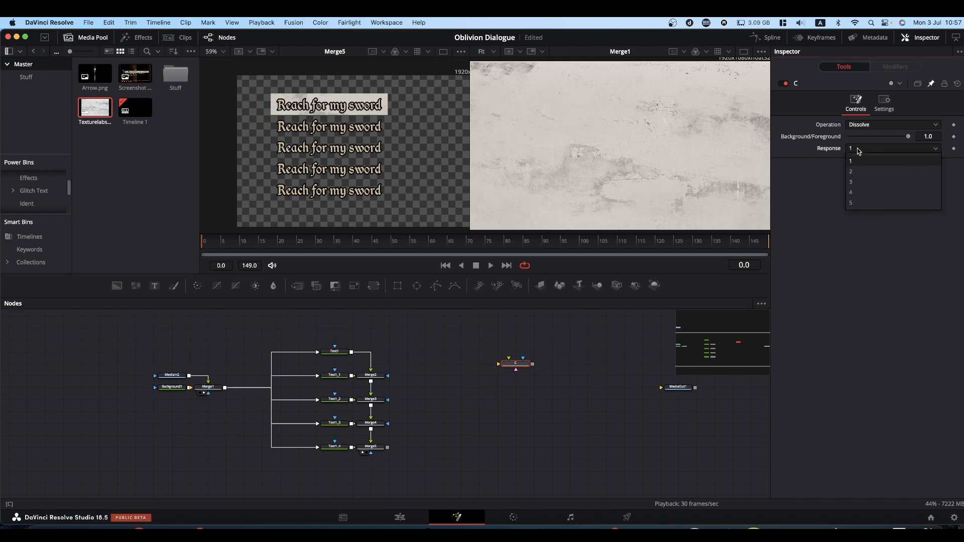
click(859, 171)
click(863, 149)
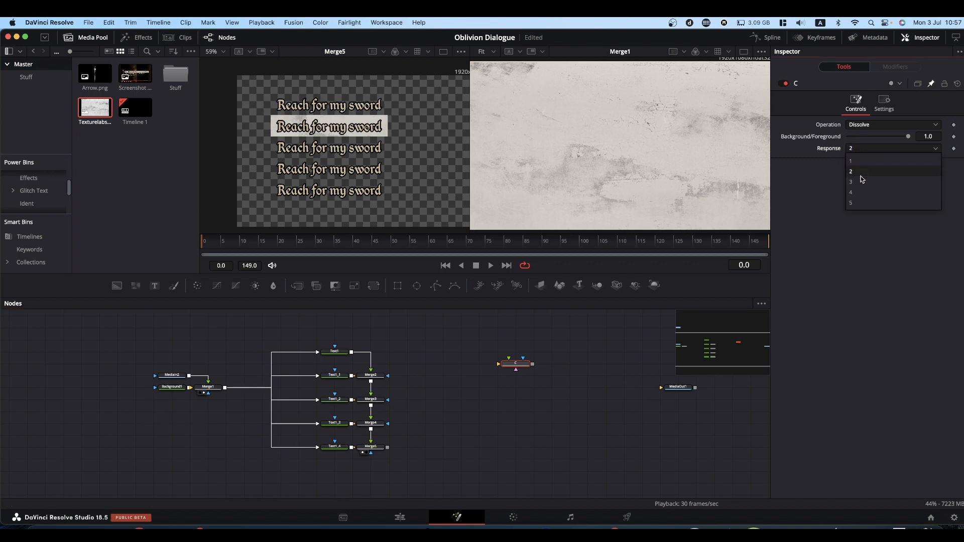
click(860, 191)
click(861, 149)
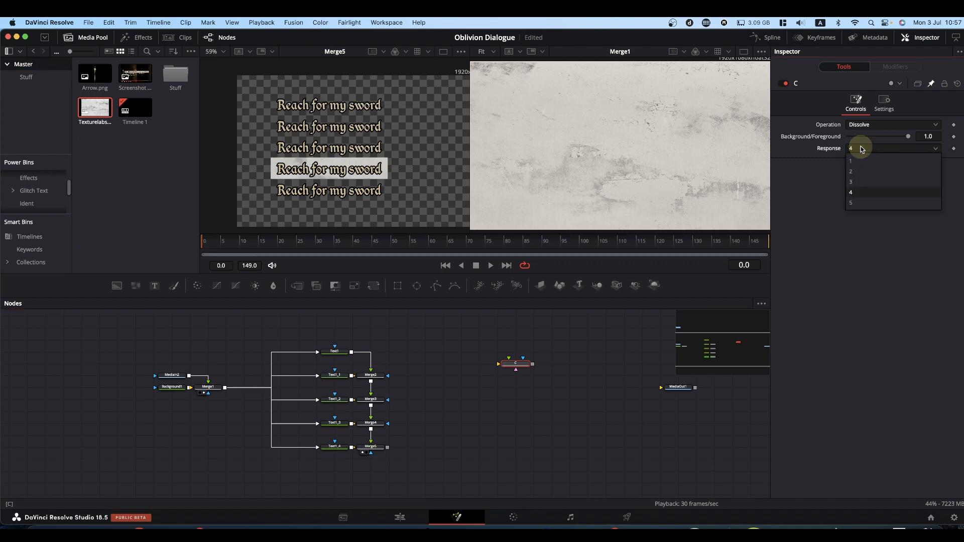
click(857, 182)
click(866, 149)
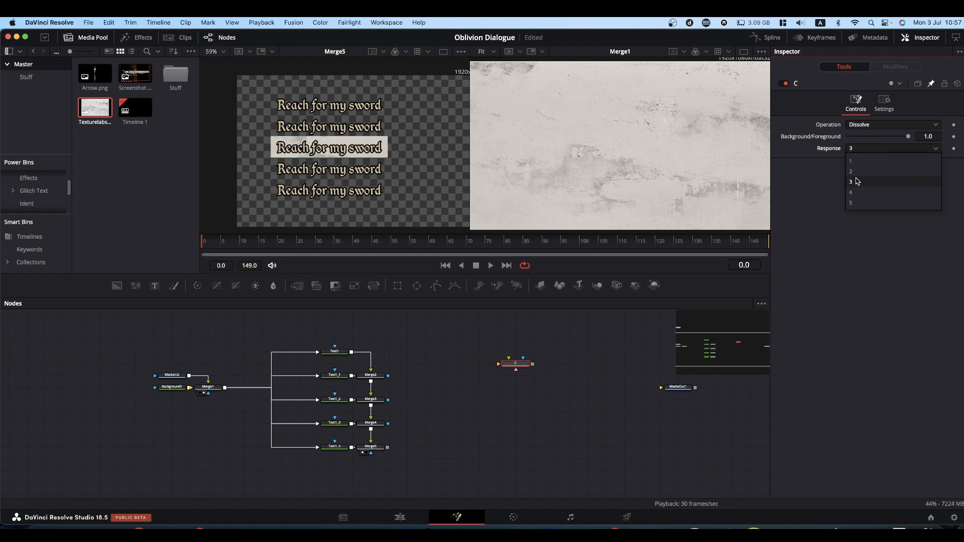
click(854, 202)
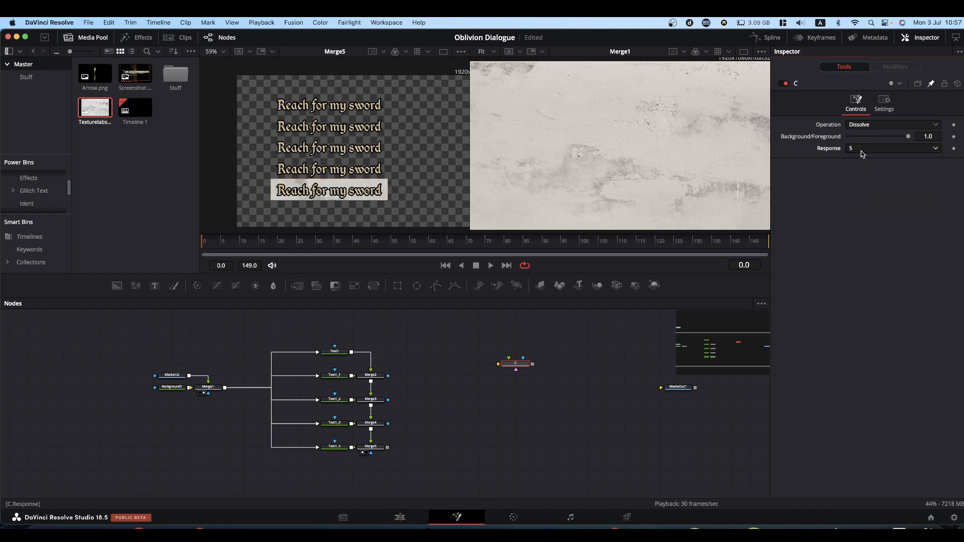
click(860, 149)
click(856, 173)
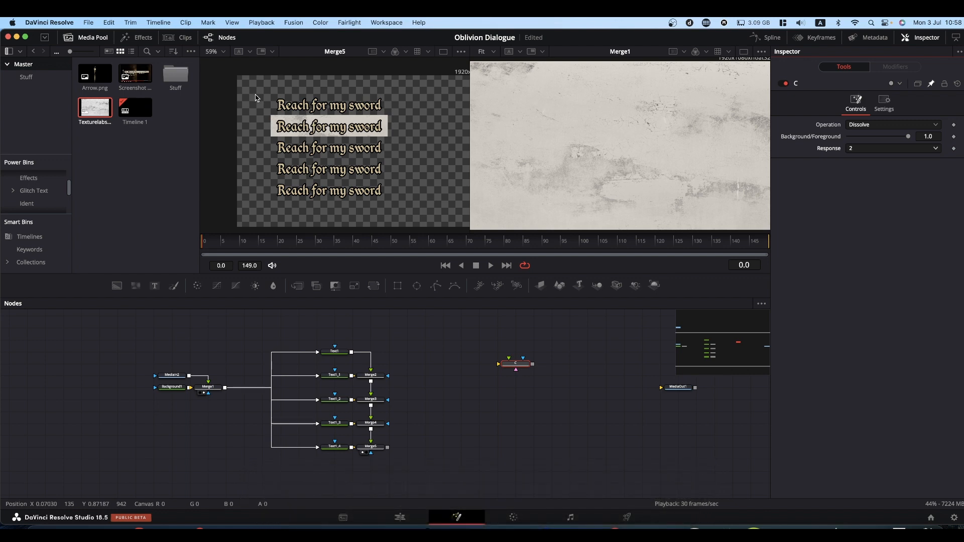
Load the reference dialogue screenshot from the media pool into the second viewer and move node C lower in the node graph.
drag(137, 75, 605, 189)
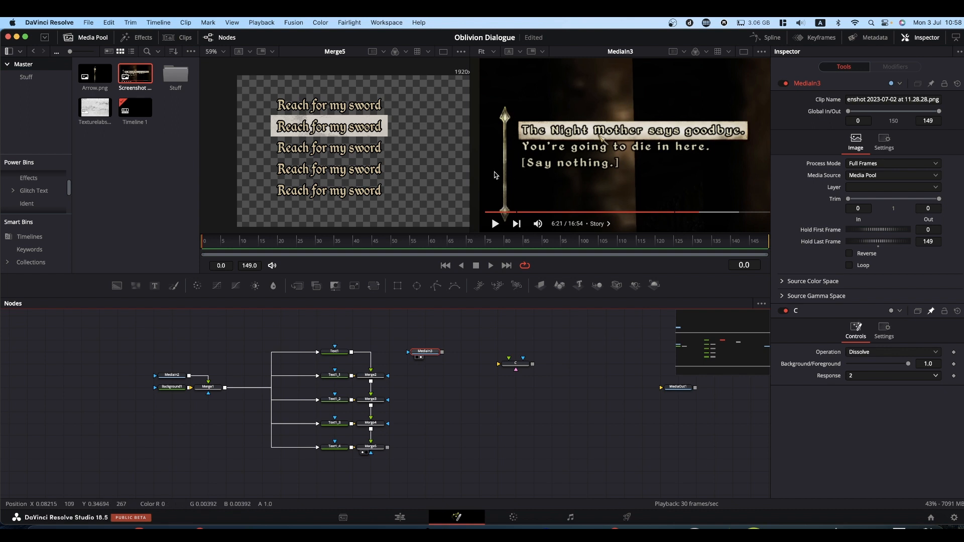
click(521, 365)
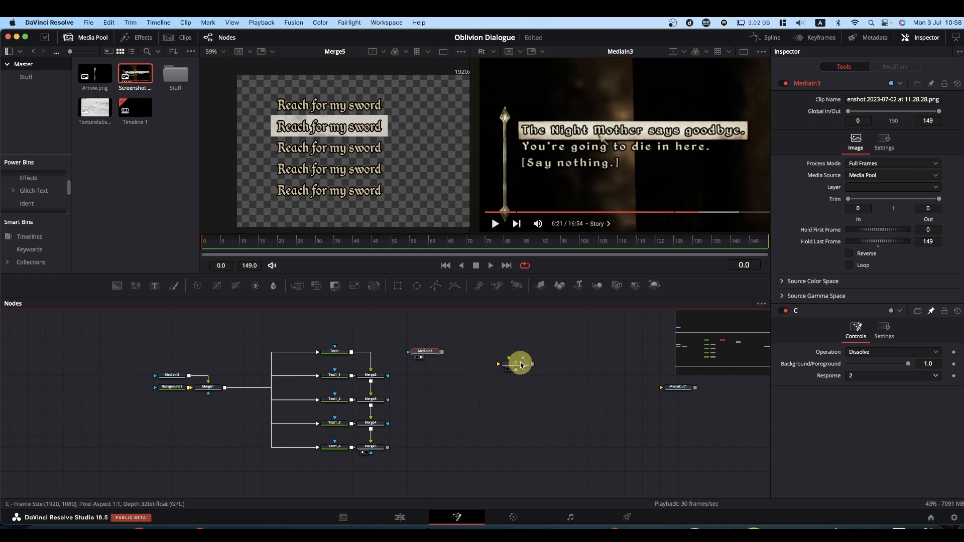
drag(521, 364, 521, 436)
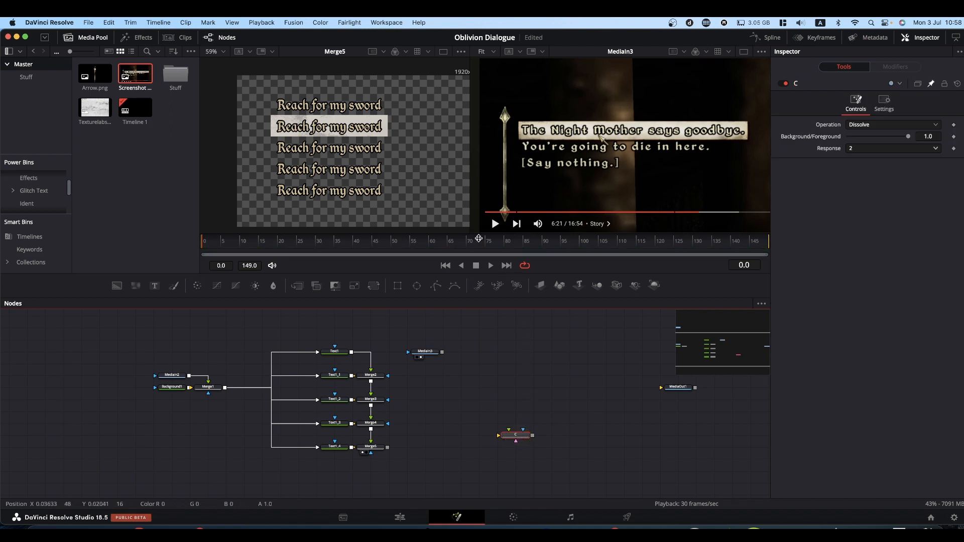
Add a Bitmap node fed by the reference screenshot node MediaIn3 and show it in the second viewer.
click(425, 351)
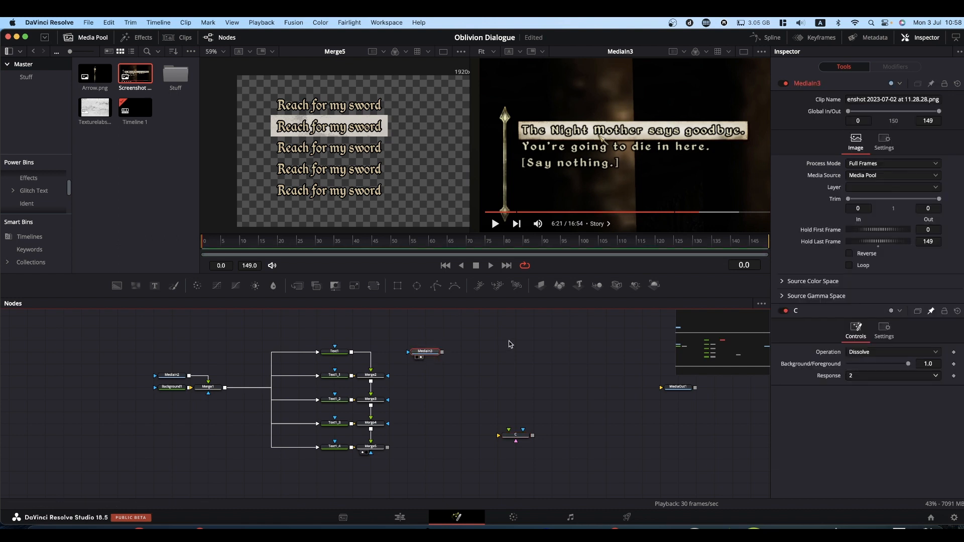
key(shift+space)
text(b)
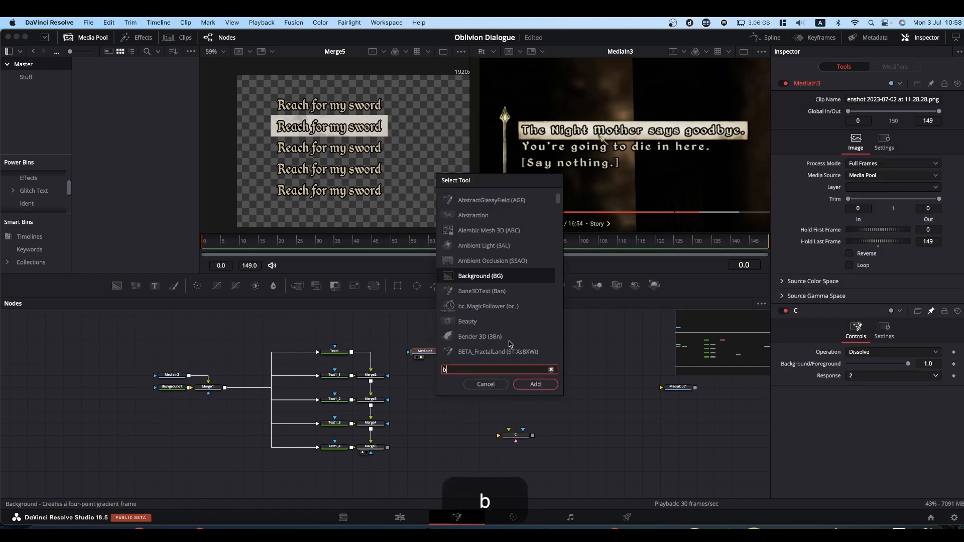
text(itmap)
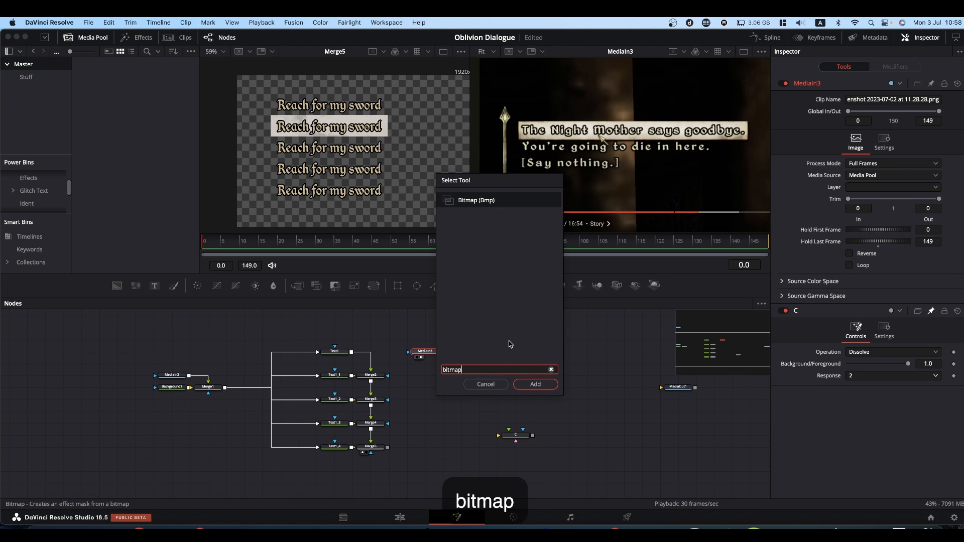
key(Return)
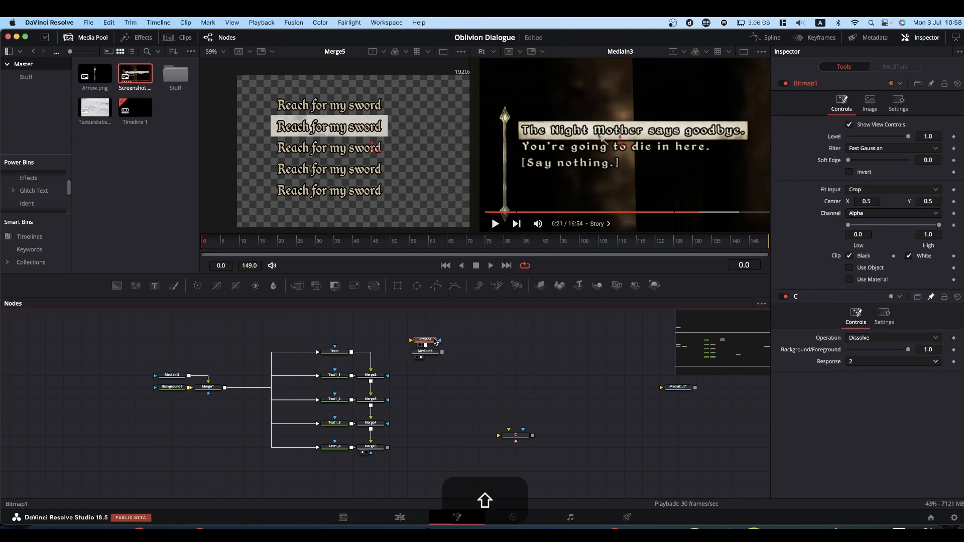
drag(429, 337, 563, 182)
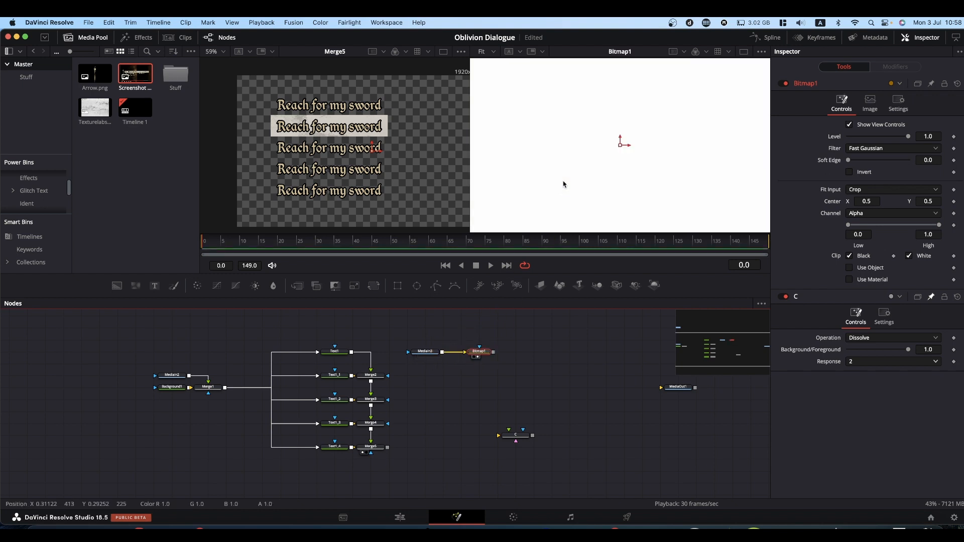
Set Bitmap1's channel to Luminance with a Low threshold of 0.2 and a High threshold of 0.378.
click(867, 214)
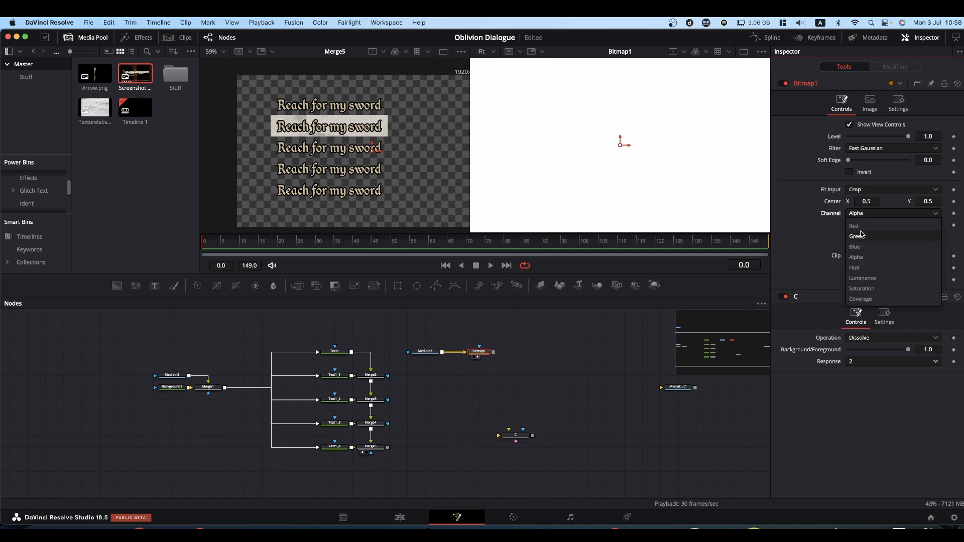
click(861, 278)
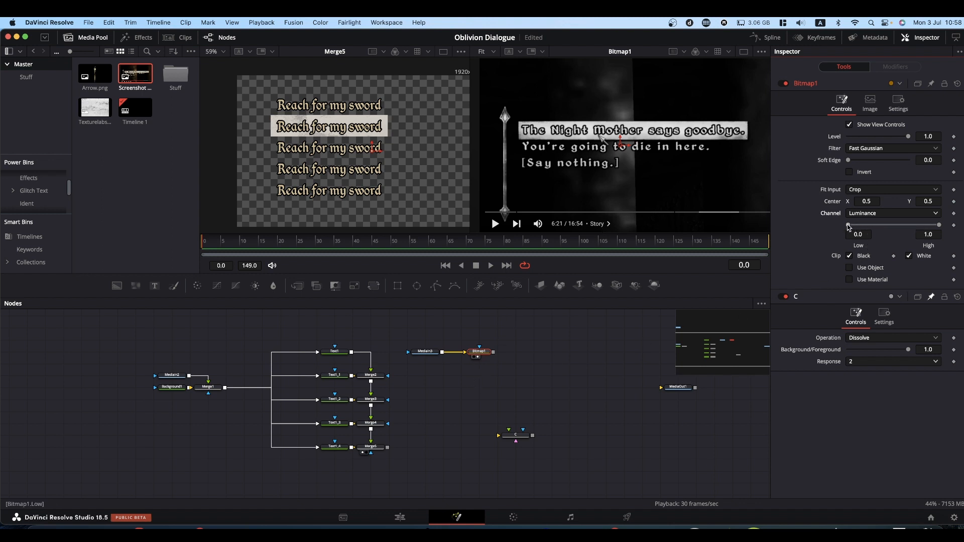
drag(848, 227, 866, 230)
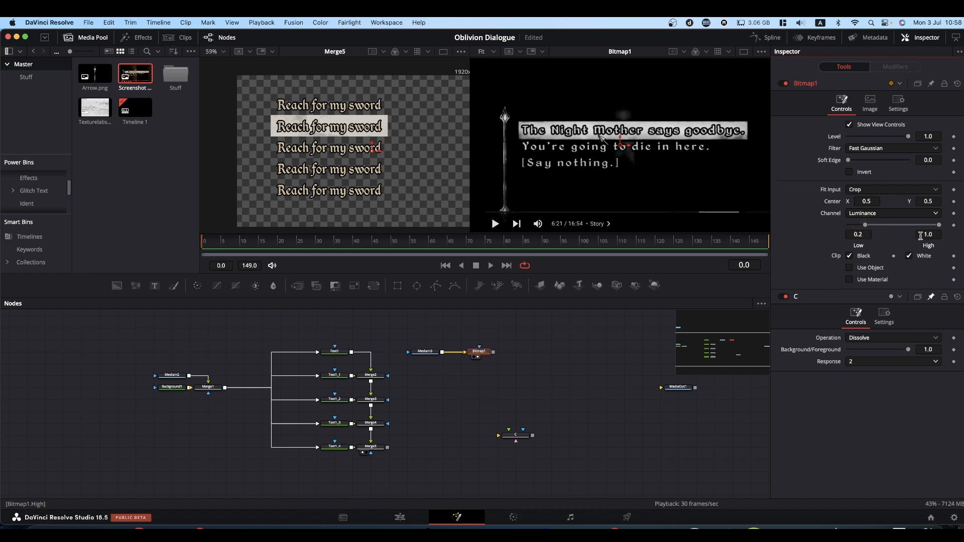
drag(941, 229, 885, 228)
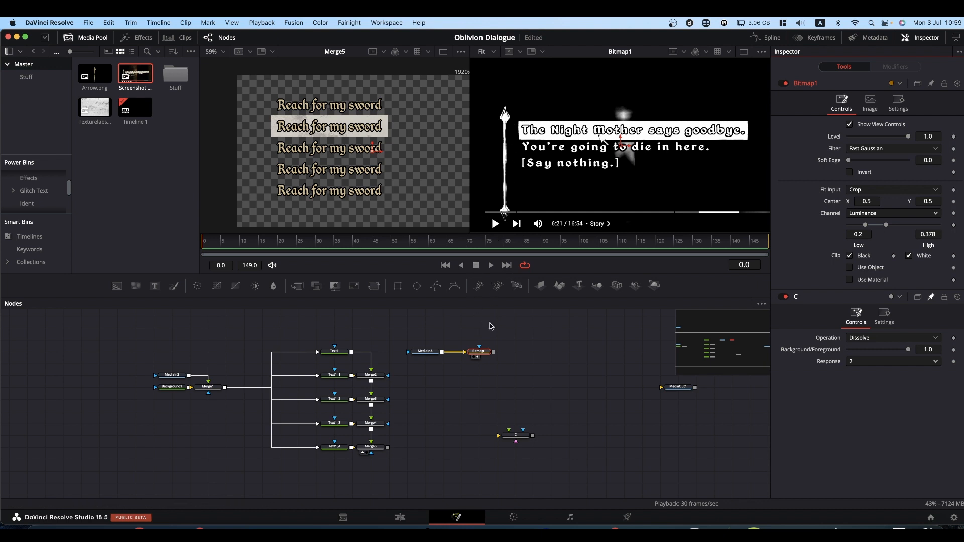
Key MediaIn3 through a new Matte Control node in the second viewer, using Bitmap1 as its inverted garbage matte.
drag(479, 351, 474, 322)
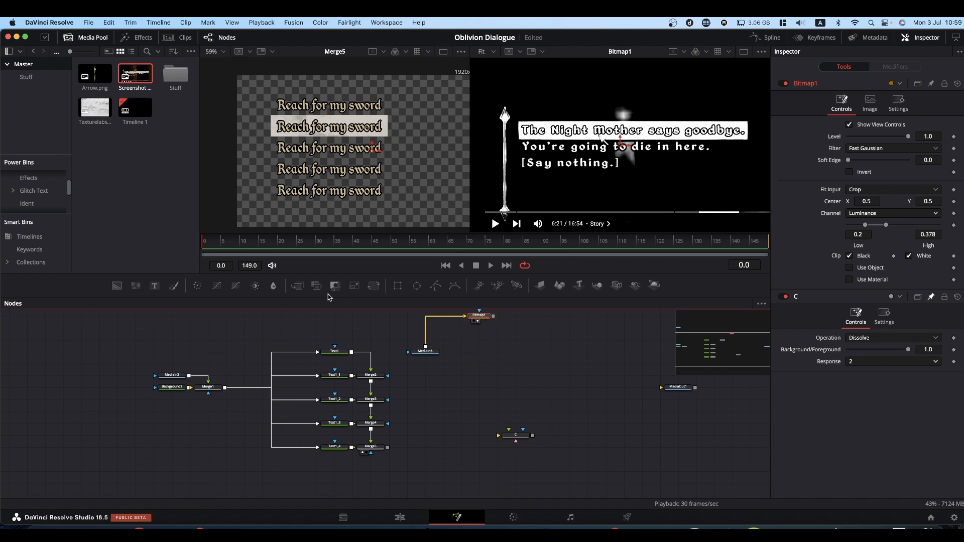
drag(334, 284, 499, 353)
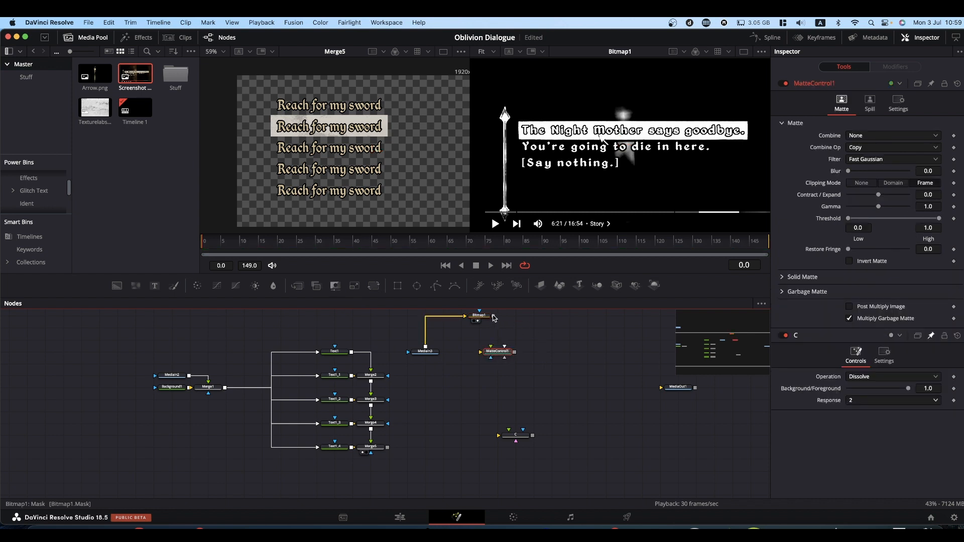
drag(494, 316, 499, 353)
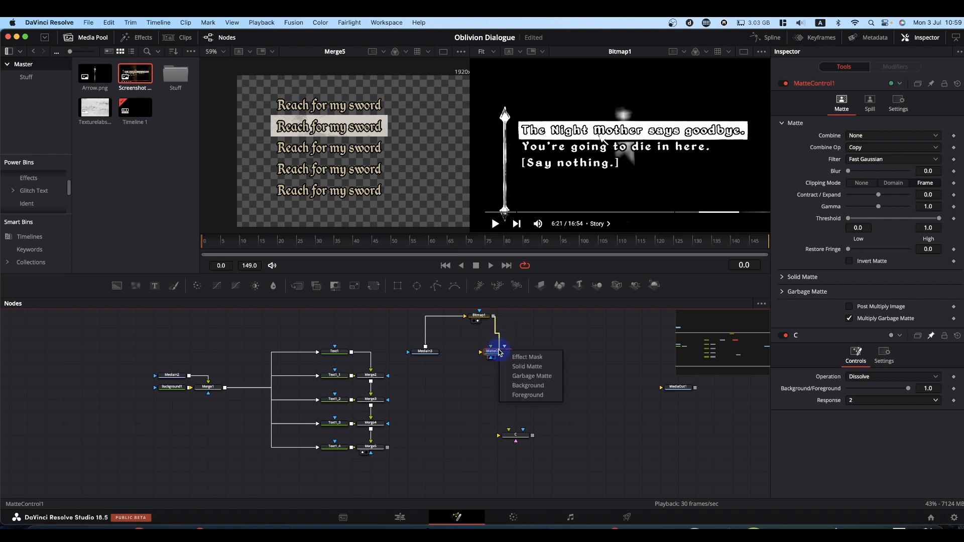
click(524, 377)
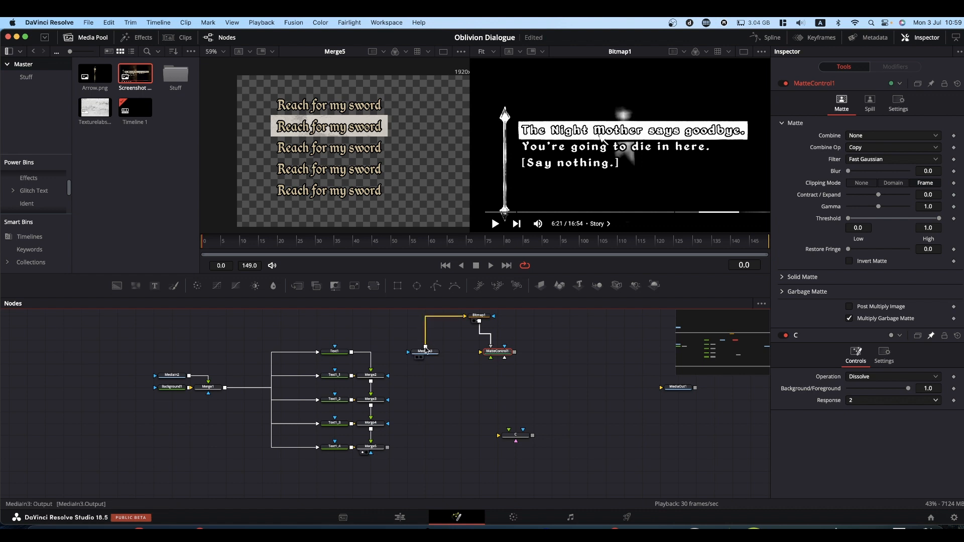
mouse_move(425, 348)
mouse_down()
mouse_move(489, 354)
mouse_move(580, 201)
mouse_up()
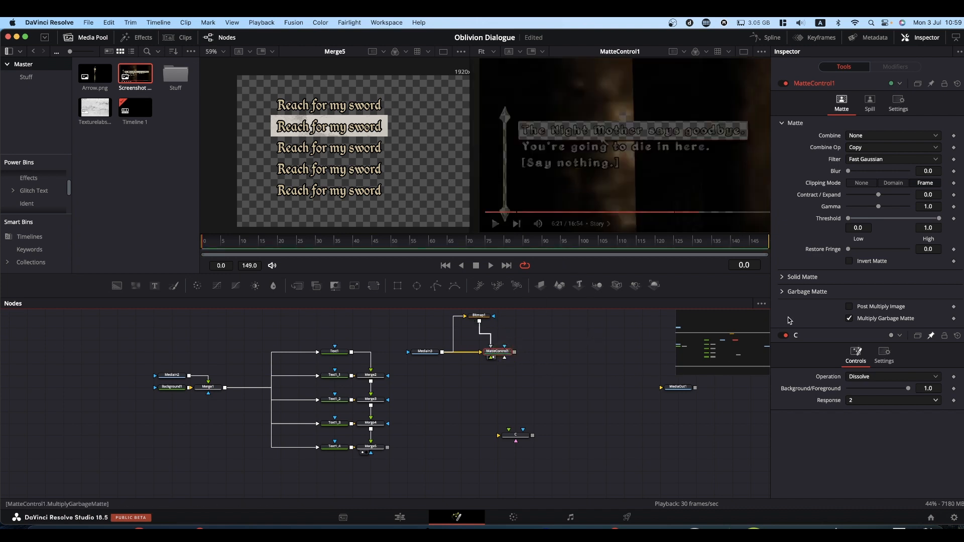
click(784, 292)
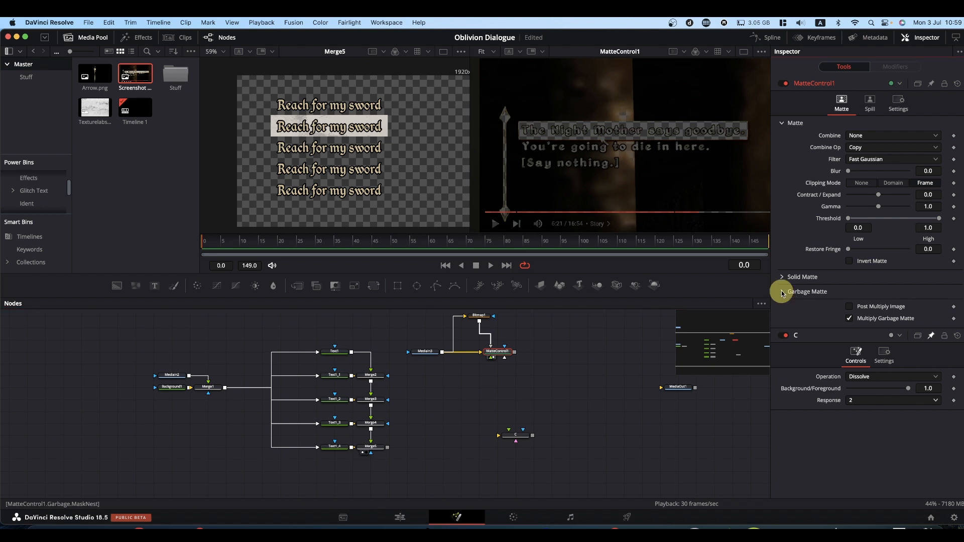
click(849, 304)
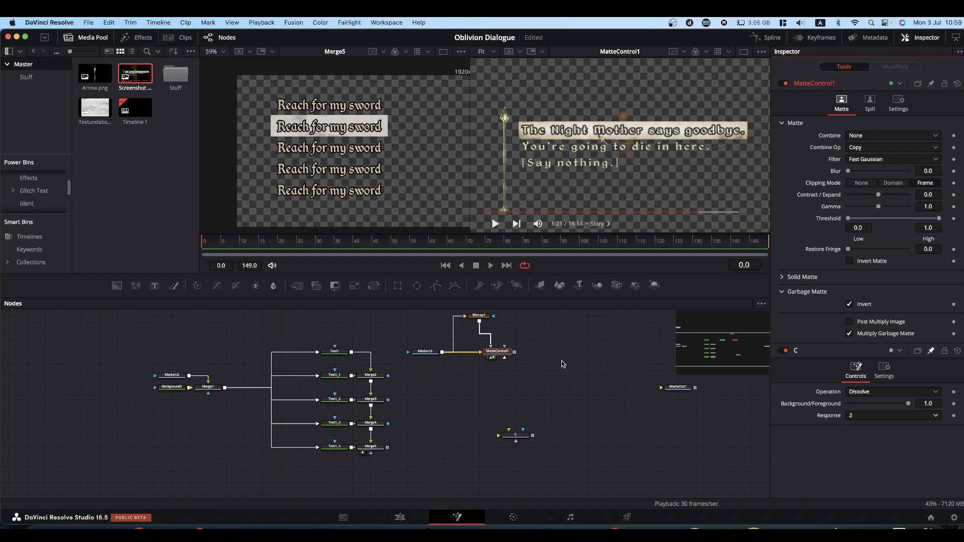
Add a Crop node after MatteControl1 and show it in the second viewer.
key(shift+space)
text(crop)
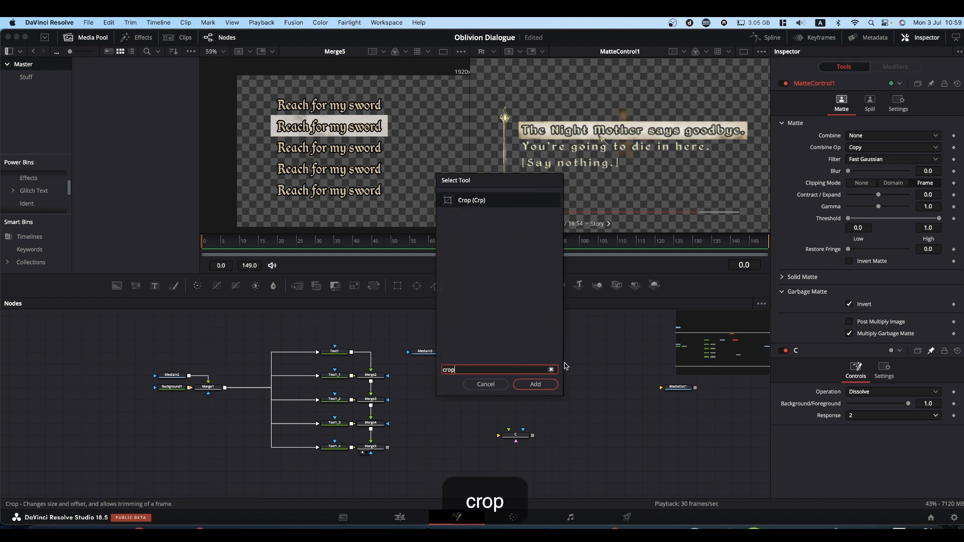
key(Return)
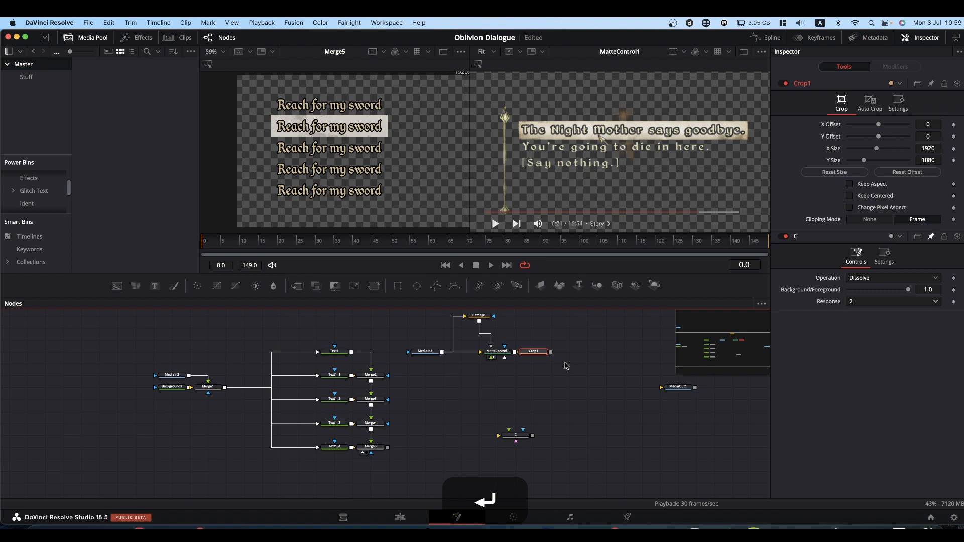
drag(540, 357, 569, 149)
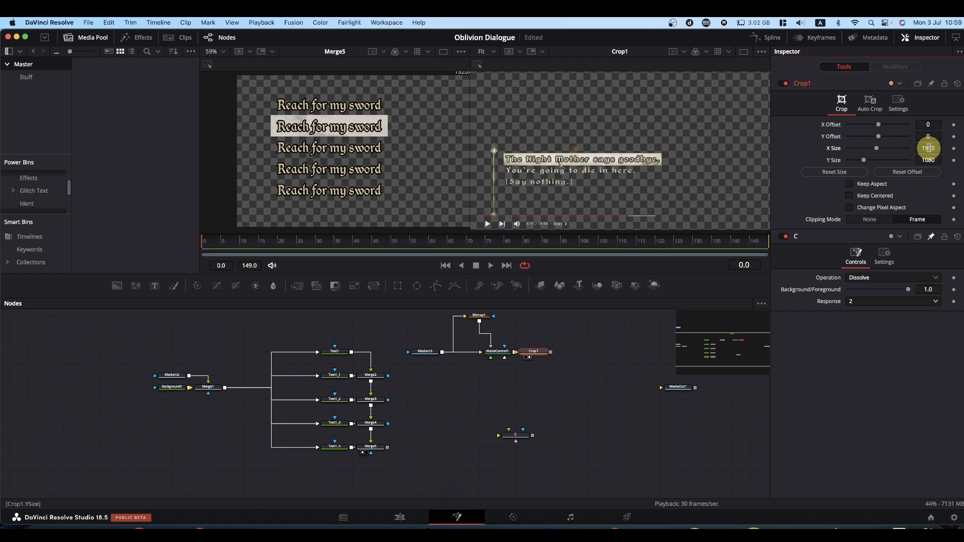
Crop the keyed screenshot around the vertical arrow with X Offset 110, Y Offset 155, X Size 80 and Y Size 450.
drag(876, 148, 118, 116)
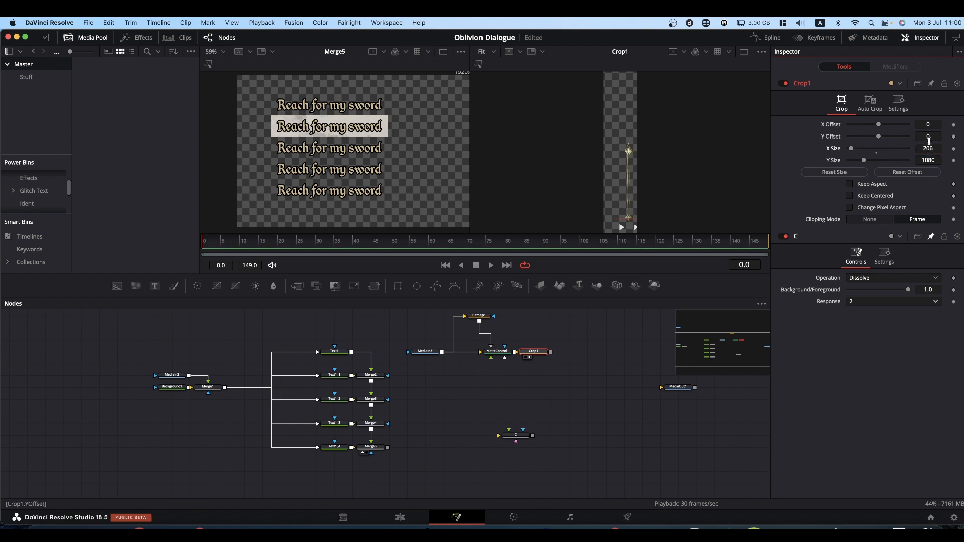
drag(928, 125, 503, 133)
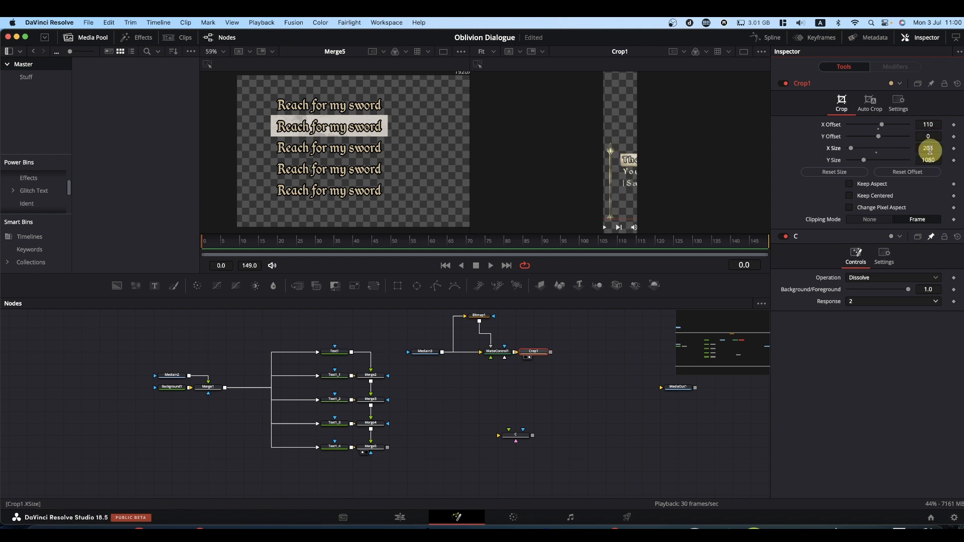
mouse_move(928, 150)
mouse_down()
mouse_move(852, 146)
mouse_move(871, 151)
mouse_up()
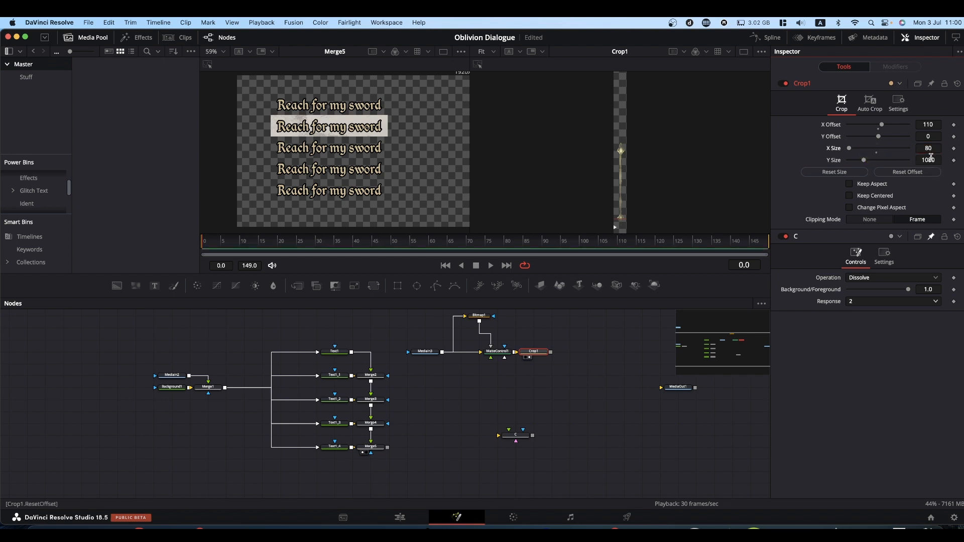
drag(932, 161, 716, 136)
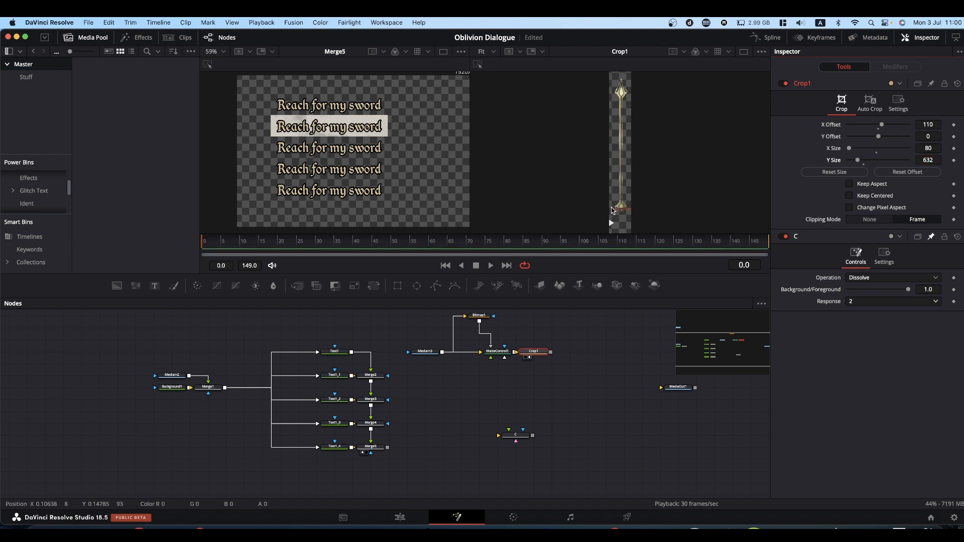
drag(931, 136, 525, 142)
drag(930, 161, 844, 160)
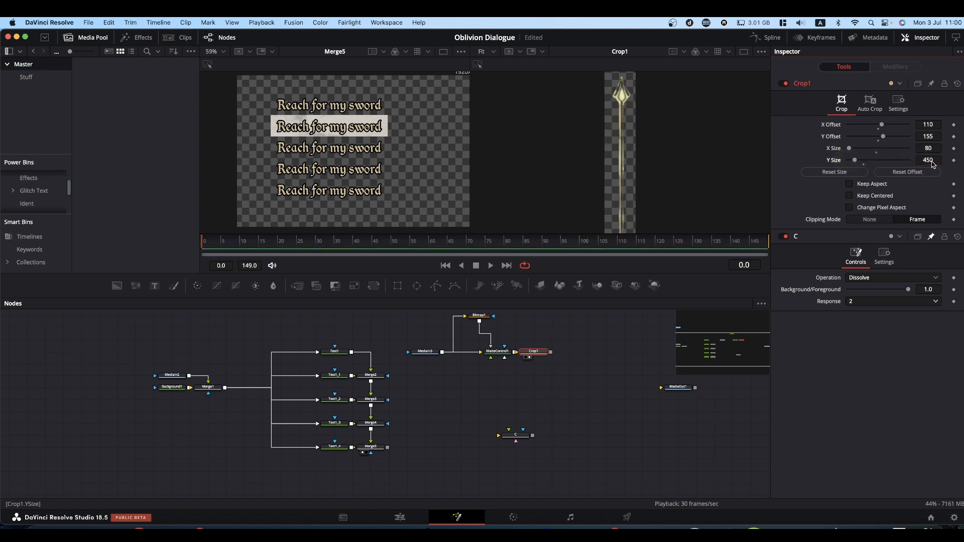
Try to save the cropped arrow from the second viewer as Arrow.png in the Downloads folder.
right_click(615, 127)
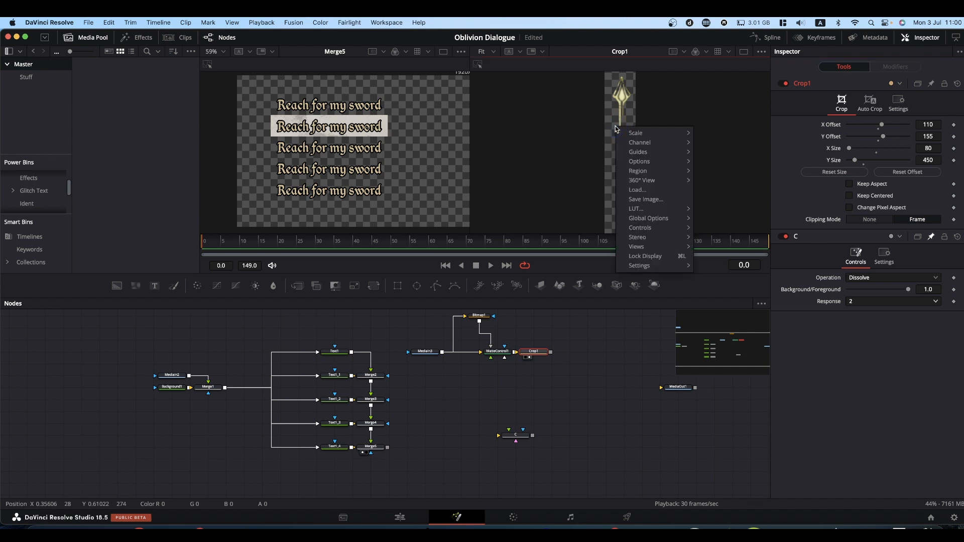
click(647, 199)
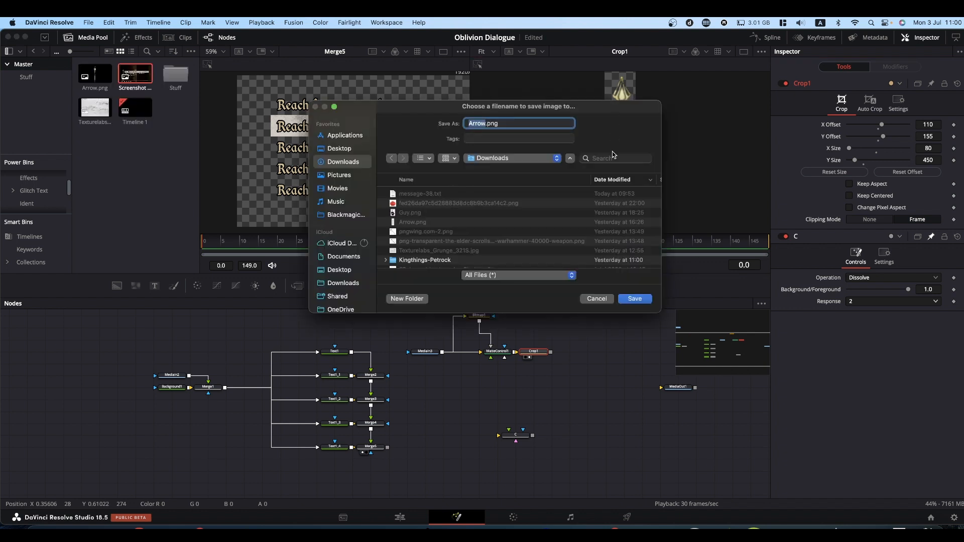
click(643, 299)
click(452, 254)
click(598, 301)
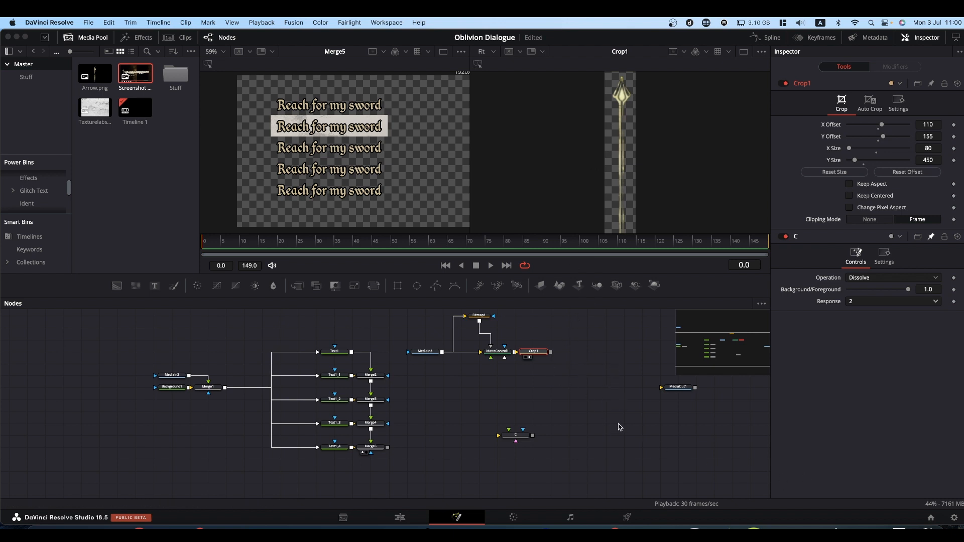
Delete the MediaIn3, Bitmap1, MatteControl1 and Crop1 nodes, and load Arrow.png from Downloads into the second viewer.
drag(422, 378, 574, 302)
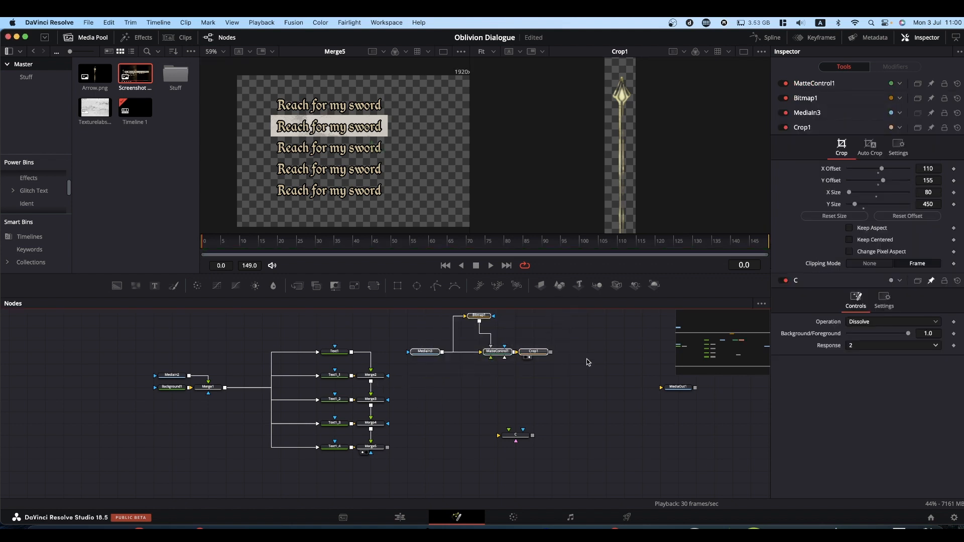
key(BackSpace)
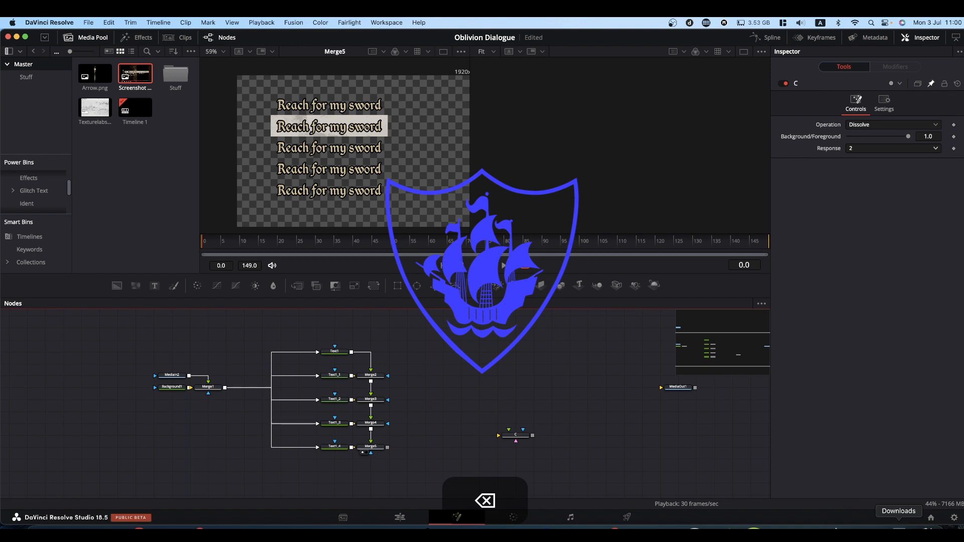
click(899, 528)
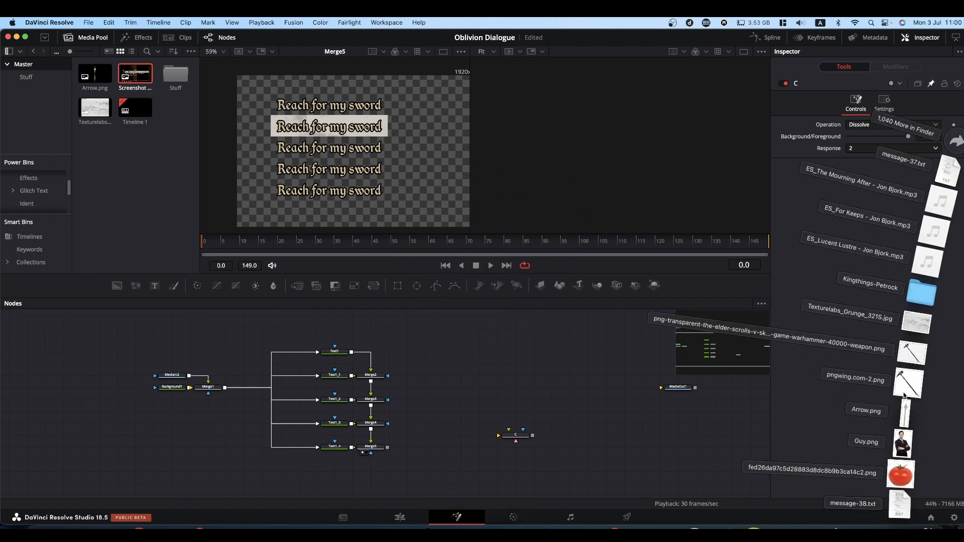
drag(905, 417, 528, 186)
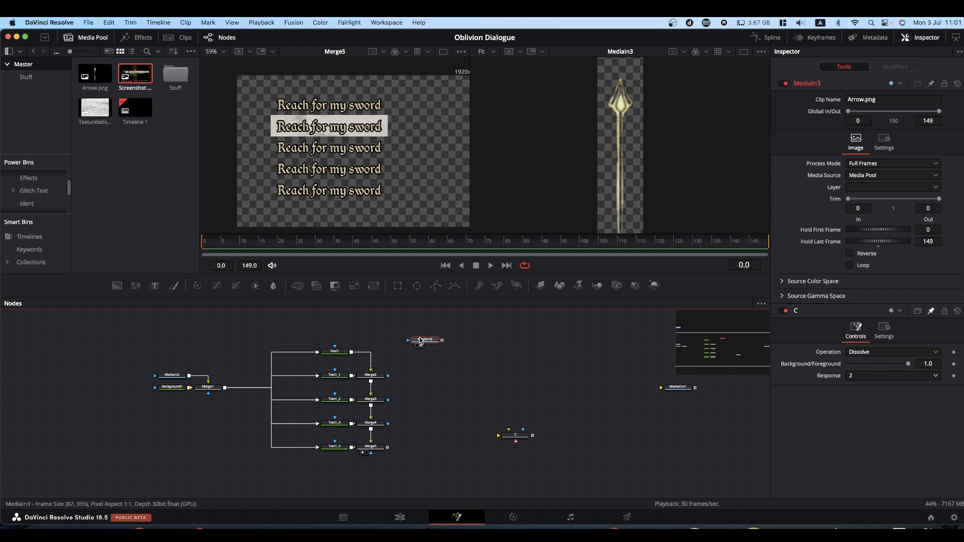
Merge the arrow image over a new Background node with Alpha 0 and show the merge in the second viewer.
drag(119, 290, 478, 380)
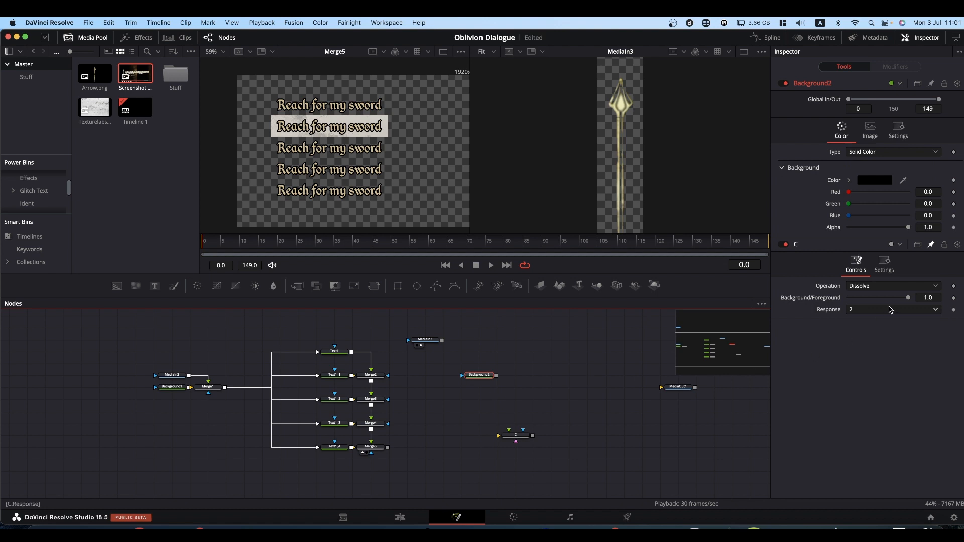
drag(906, 227, 687, 230)
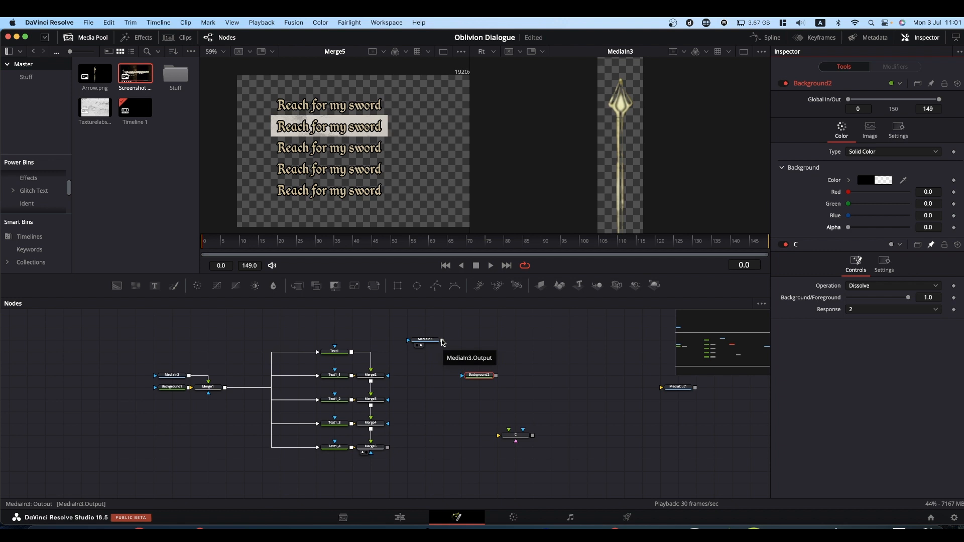
drag(442, 341, 495, 375)
click(512, 380)
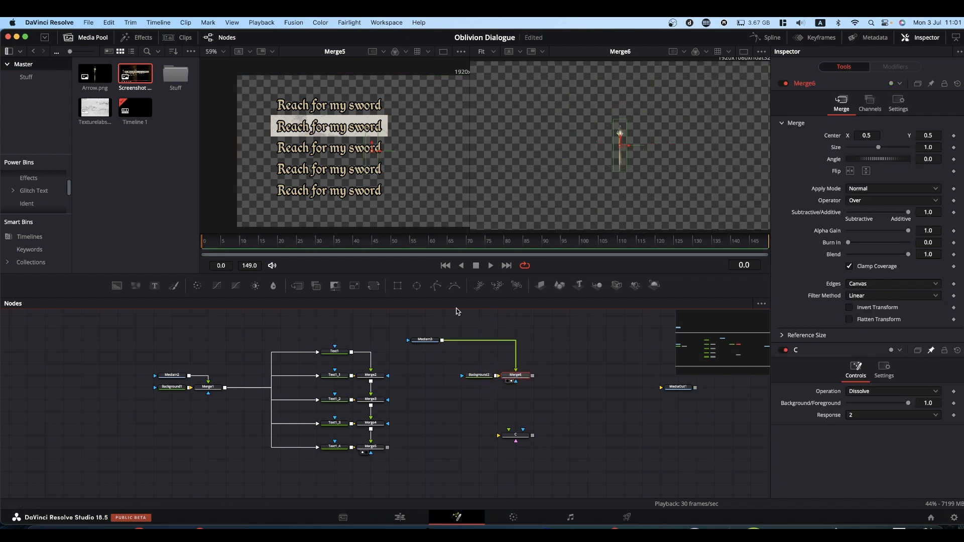
Merge a vertically flipped Transform copy of the arrow image over Merge6, lowering its Center Y to about -0.134.
drag(373, 285, 569, 340)
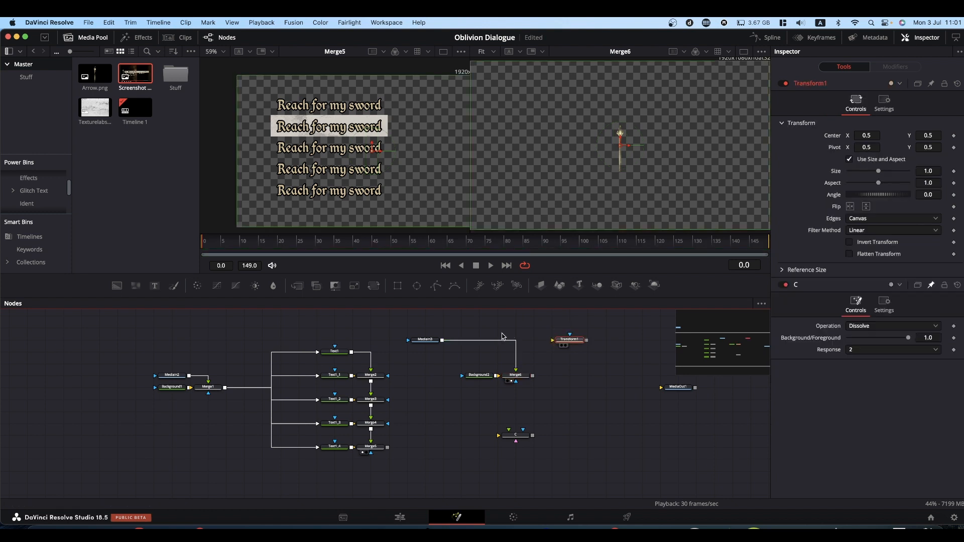
drag(447, 341, 531, 377)
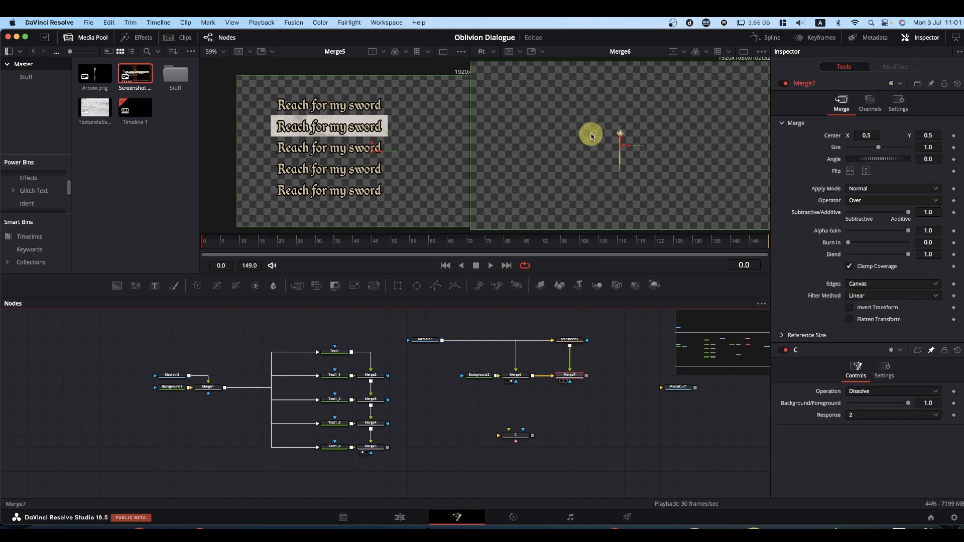
click(569, 340)
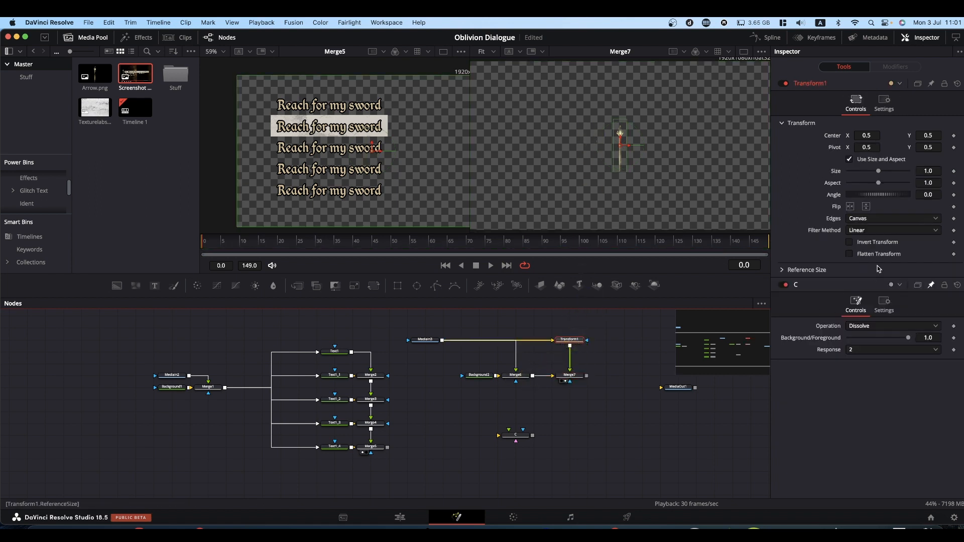
click(866, 207)
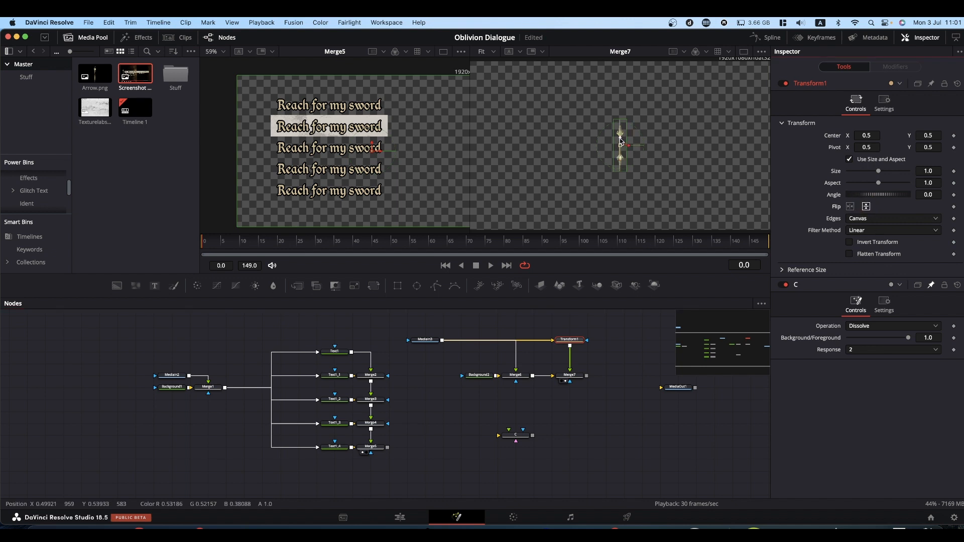
drag(621, 142, 621, 148)
drag(620, 153, 621, 174)
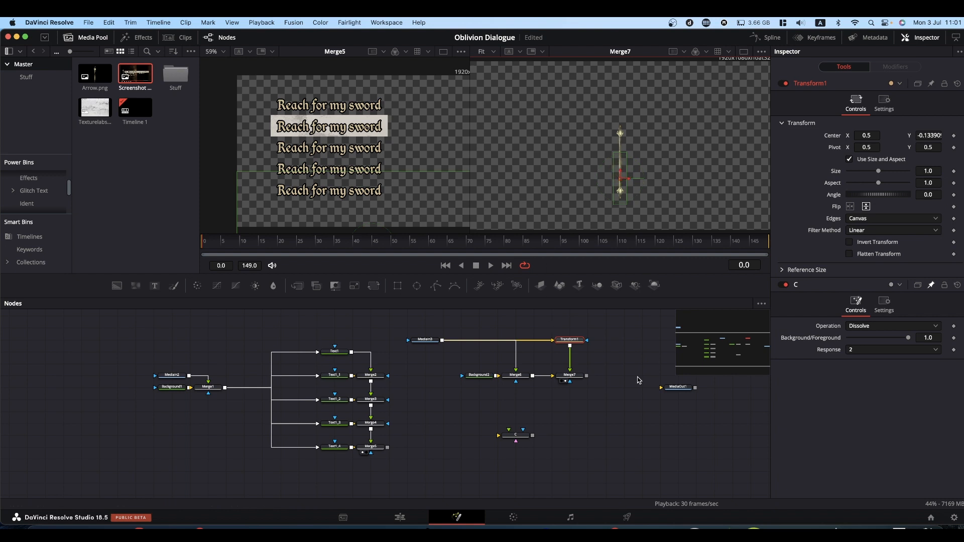
Group the five arrow nodes, merge the group over Merge5 and show the resulting merge in the first viewer.
drag(432, 340, 487, 342)
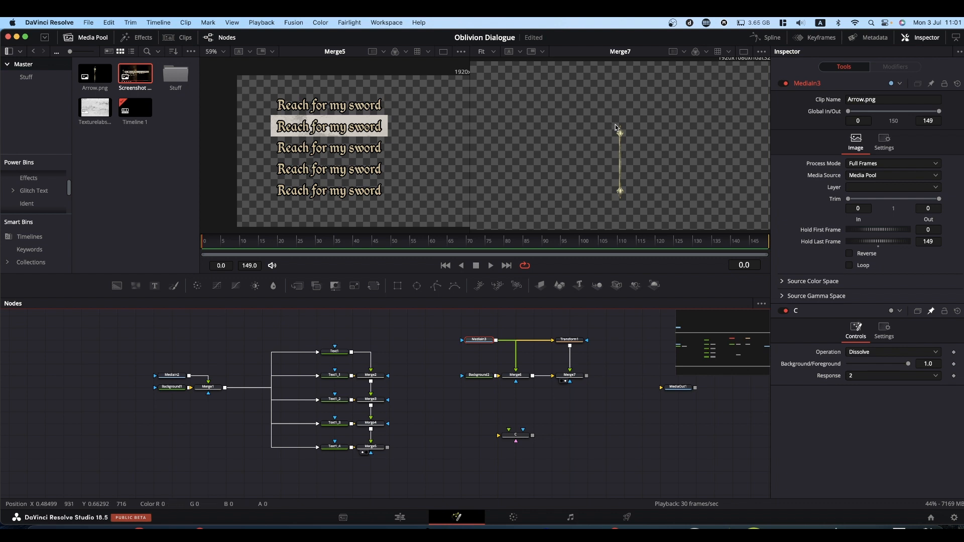
drag(446, 319, 592, 390)
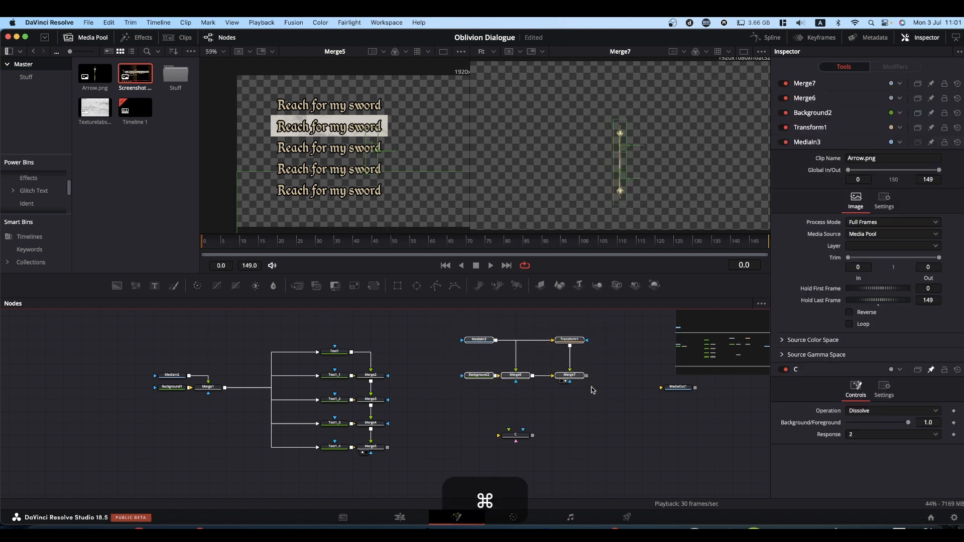
key(super+g)
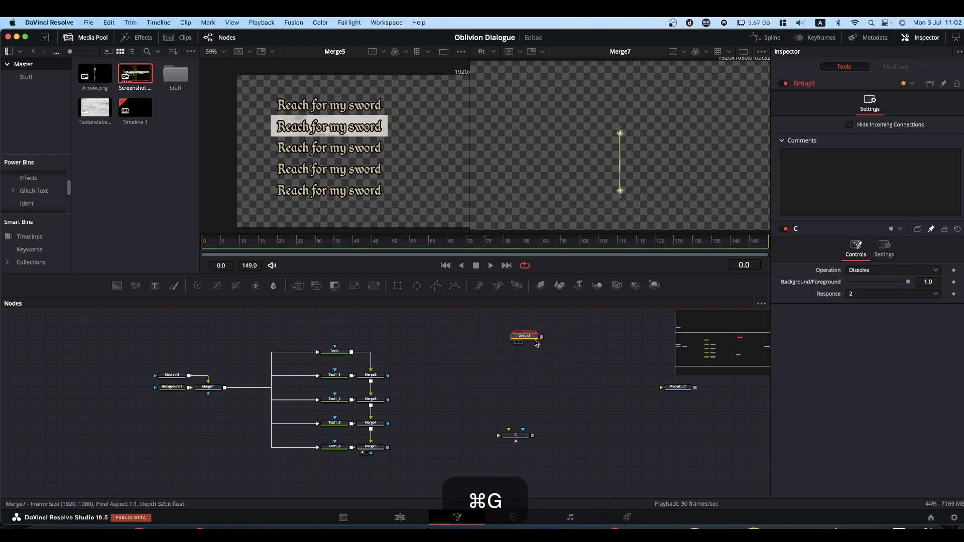
drag(533, 340, 387, 447)
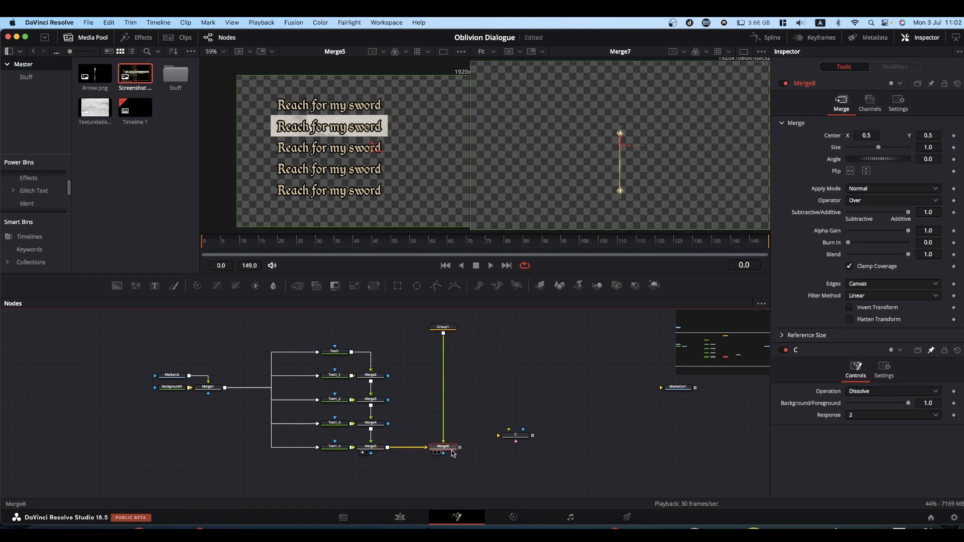
drag(450, 451, 437, 87)
Place the arrow beside the text options by setting Merge8 to Center X 0.083, Y 0.709 and Size 1.792.
drag(869, 135, 671, 146)
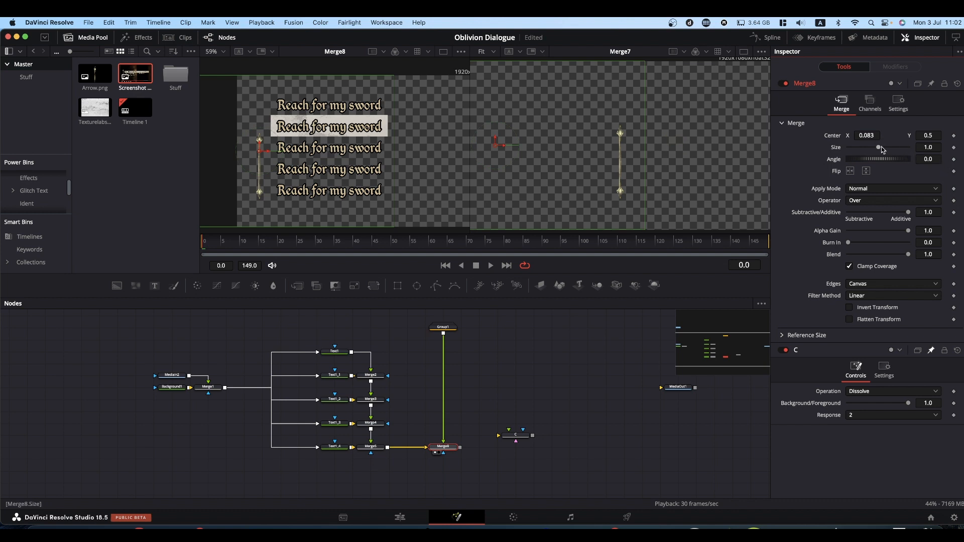
drag(882, 150, 560, 133)
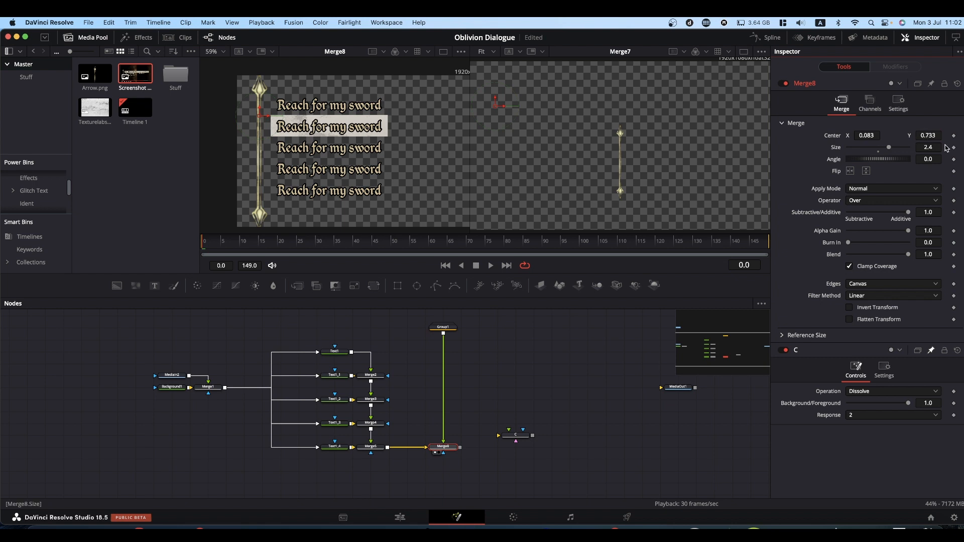
drag(936, 146, 644, 126)
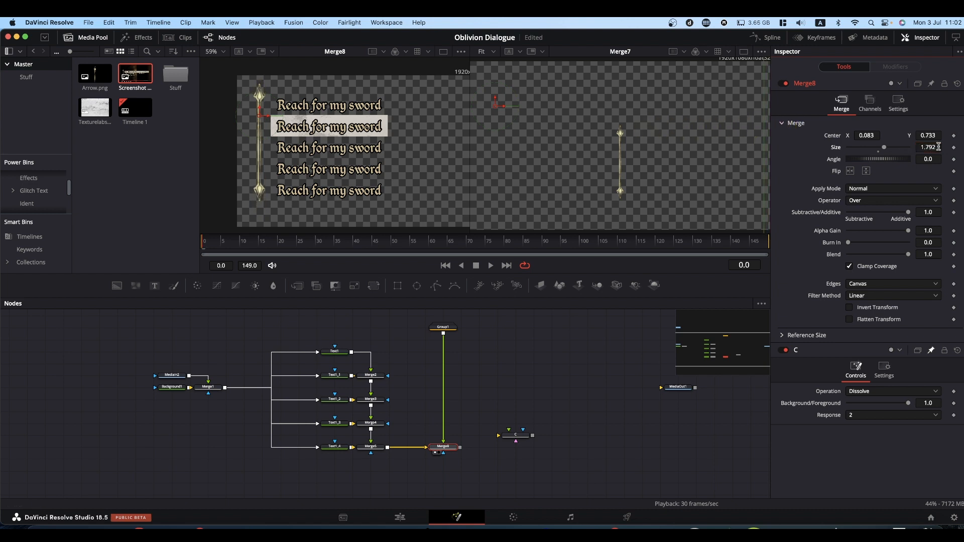
drag(925, 134, 914, 134)
Move the C node away from the end of the node chain and bring Group1 down closer to Merge8.
click(514, 435)
drag(515, 436, 643, 448)
drag(443, 328, 444, 403)
Add a Shadow node after Merge8, line it up in the chain and show it in the first viewer.
click(442, 446)
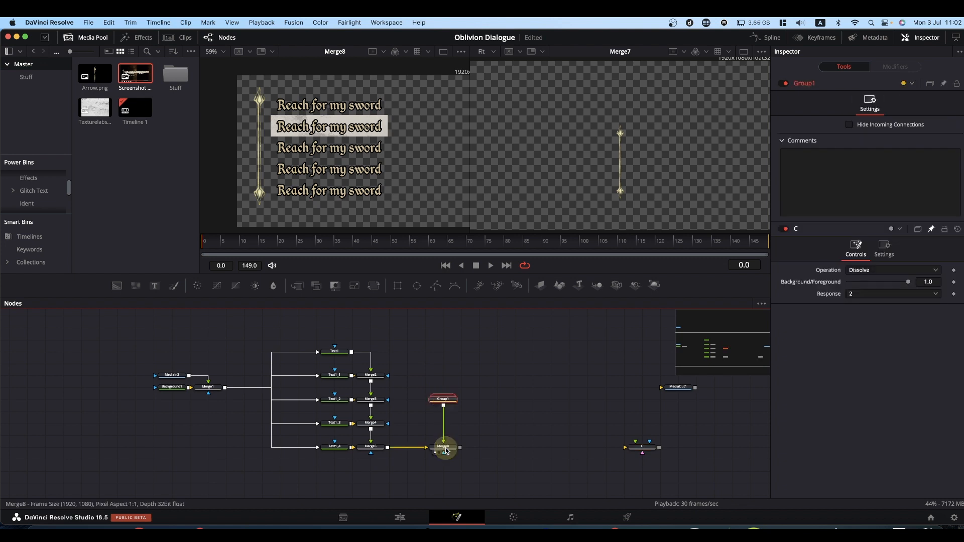
key(shift+space)
text(shadow)
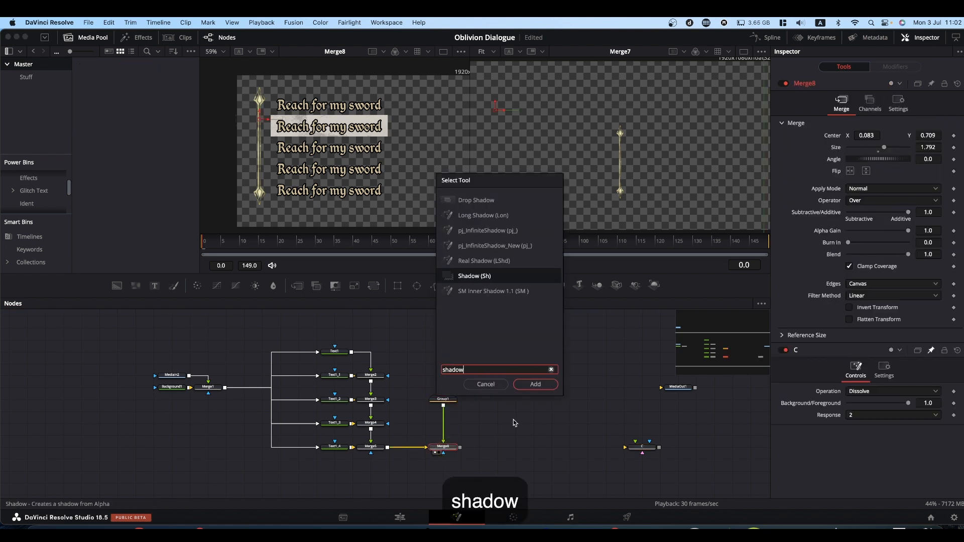
key(Return)
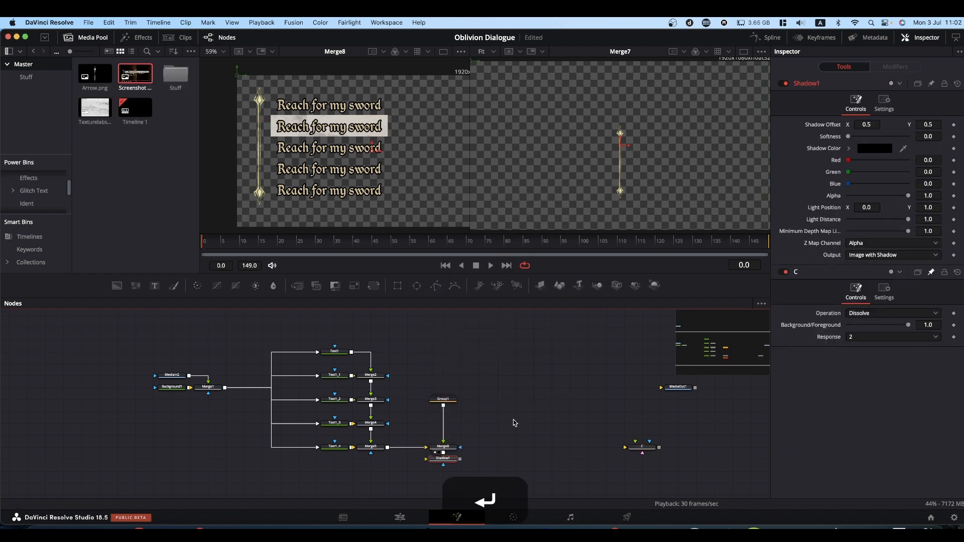
drag(442, 458, 387, 175)
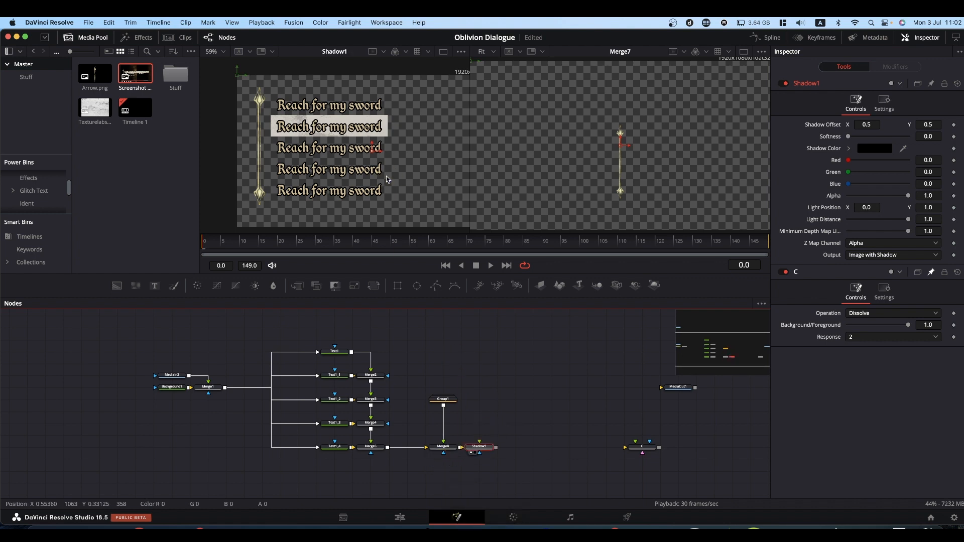
Save the project and set the Shadow Offset to X 0.504 and Y 0.492.
scroll(387, 176, up, 2)
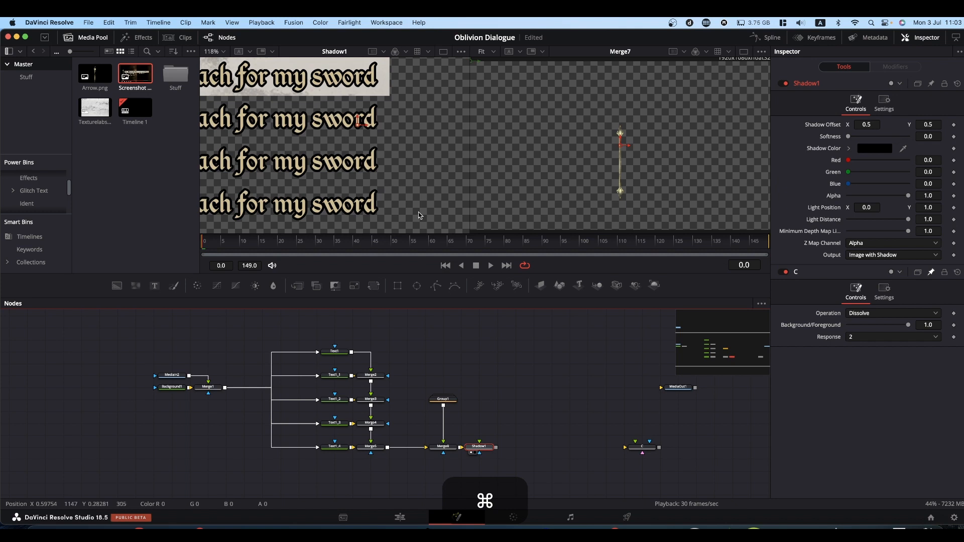
key(super+s)
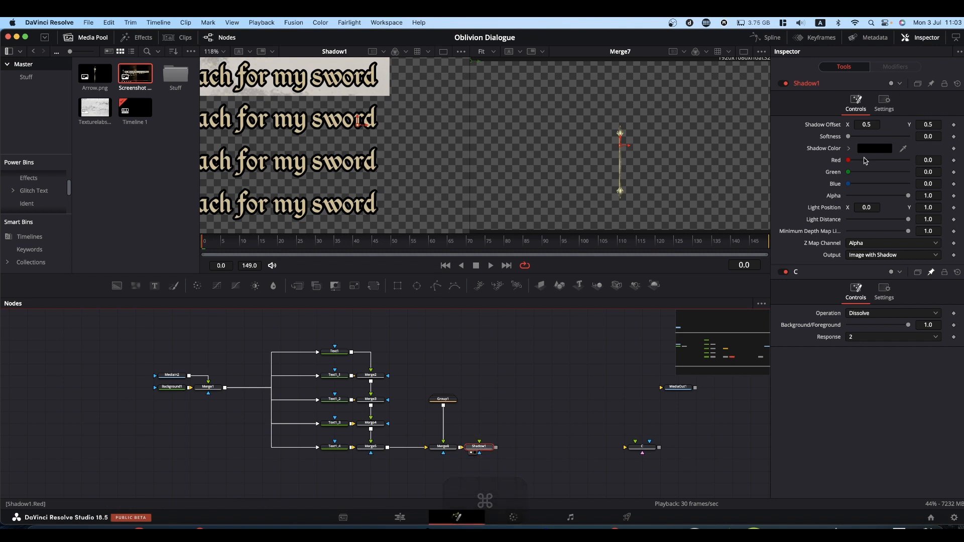
drag(862, 124, 866, 126)
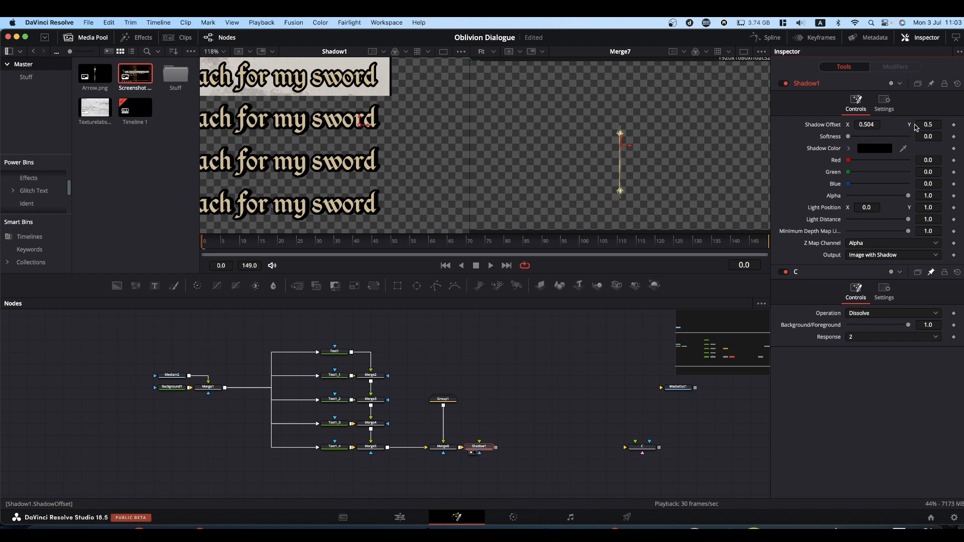
drag(928, 124, 925, 124)
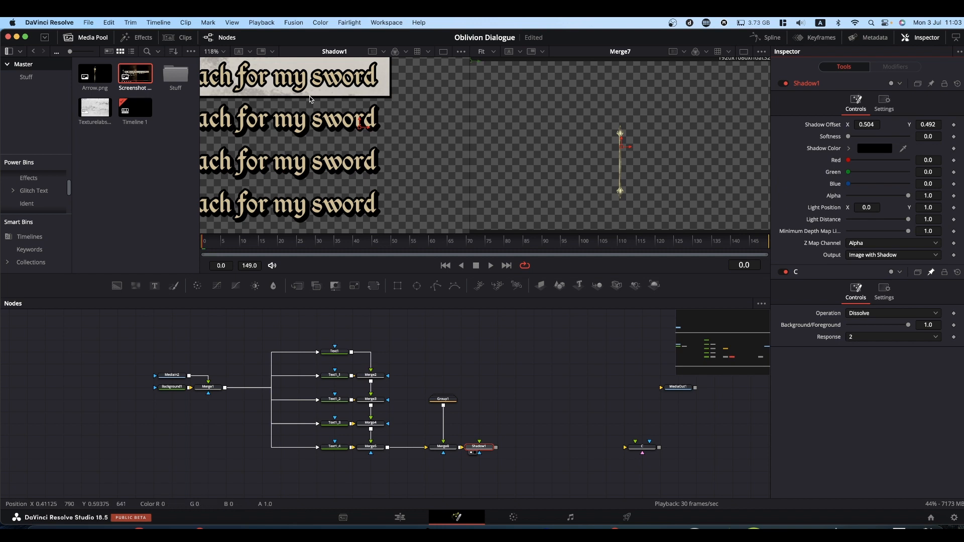
click(223, 52)
click(219, 64)
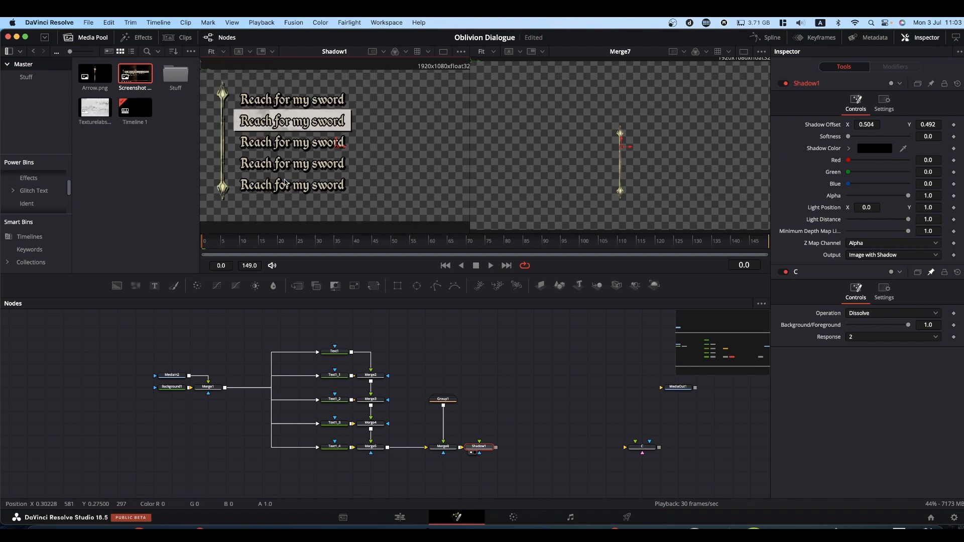
Add a Transform after the Shadow node, with Size 0.44 and Center moved to about X 0.226, Y 0.225.
click(483, 446)
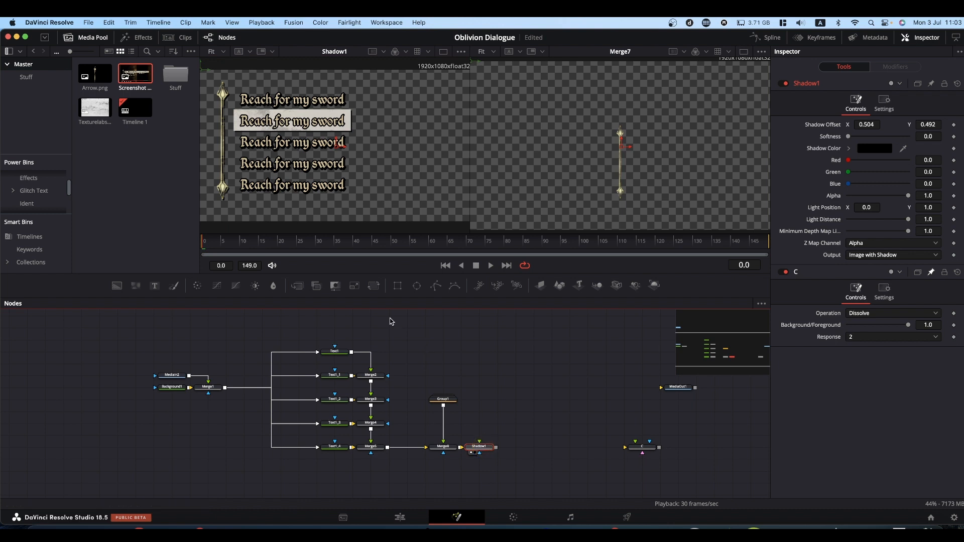
click(375, 285)
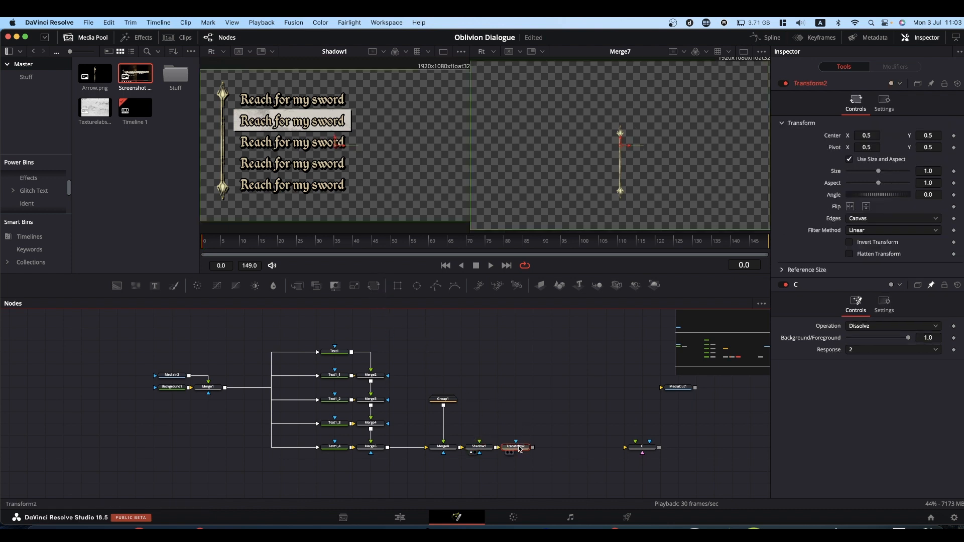
drag(519, 449, 387, 181)
drag(880, 174, 860, 171)
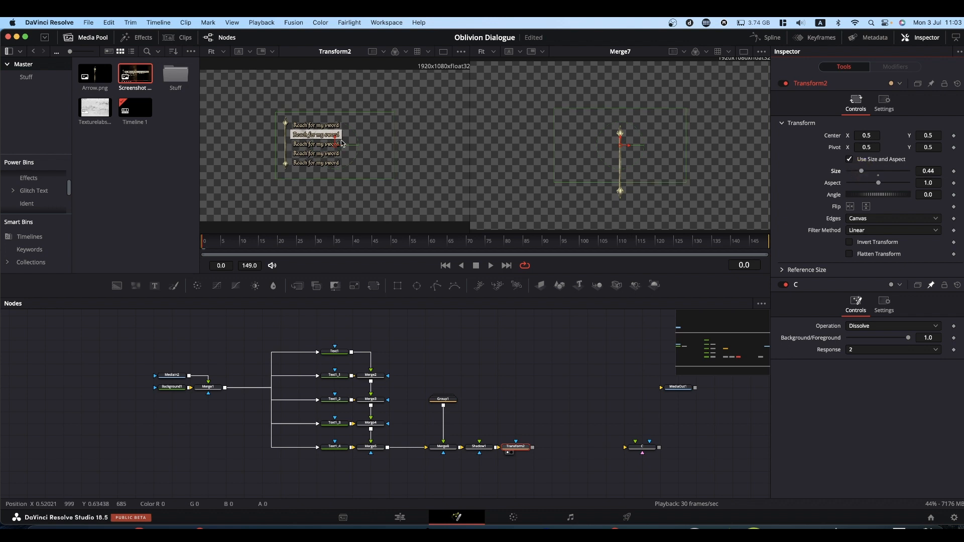
drag(334, 146, 263, 189)
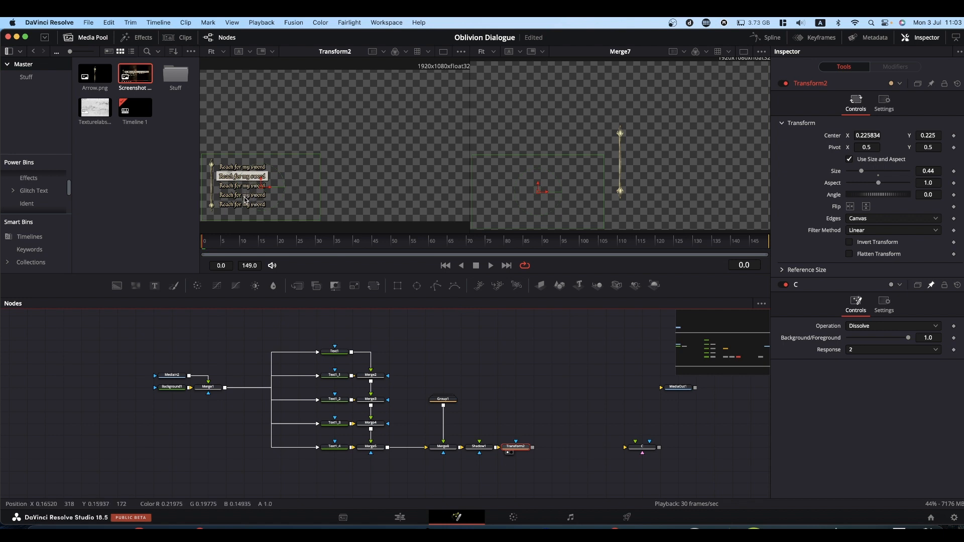
Connect Transform2 to MediaOut1, show it in the second viewer, and move the Fusion Composition clip to Video 2 on the Edit page.
drag(532, 447, 610, 177)
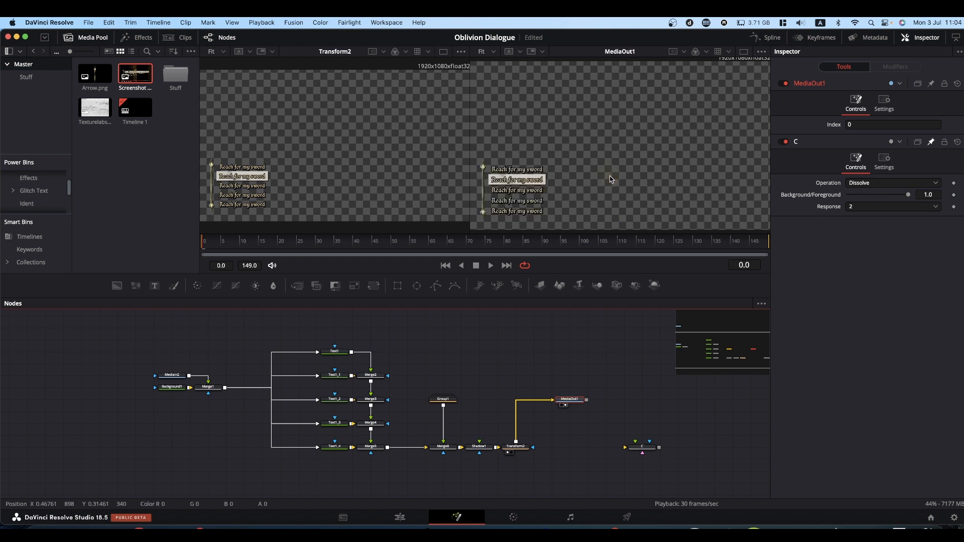
click(395, 519)
drag(509, 386, 489, 351)
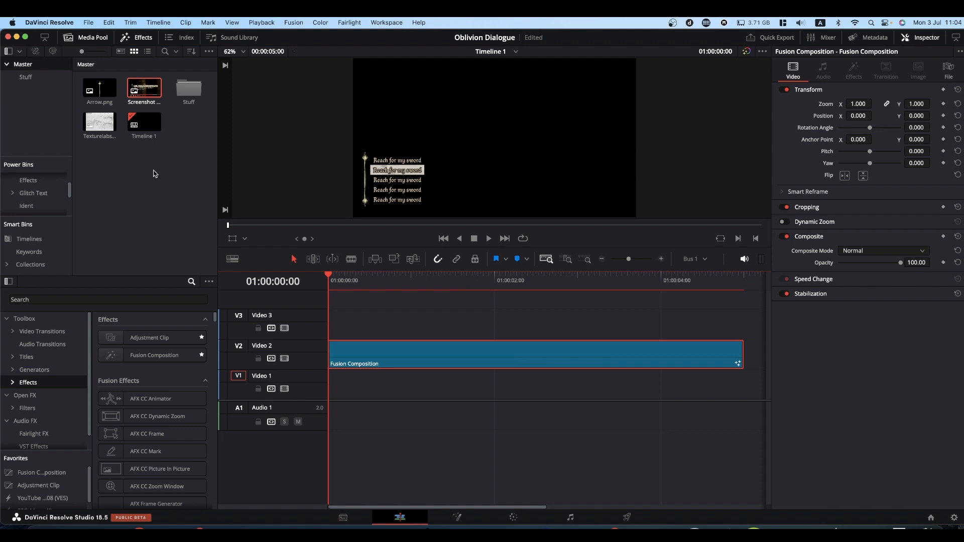
Preview the dialogue over Inaccurate Masking 2.mov placed on Video 1, and delete that footage from the timeline.
double_click(191, 91)
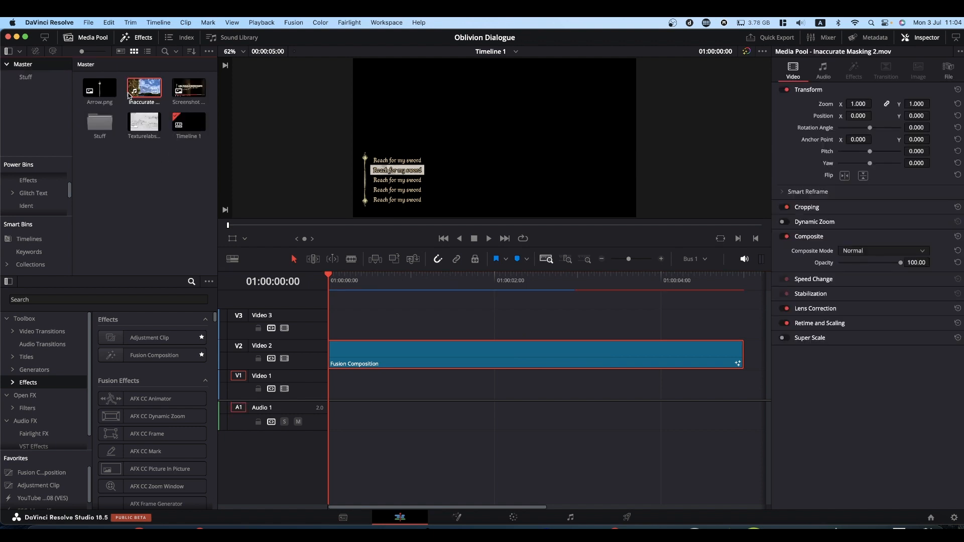
drag(129, 95, 324, 405)
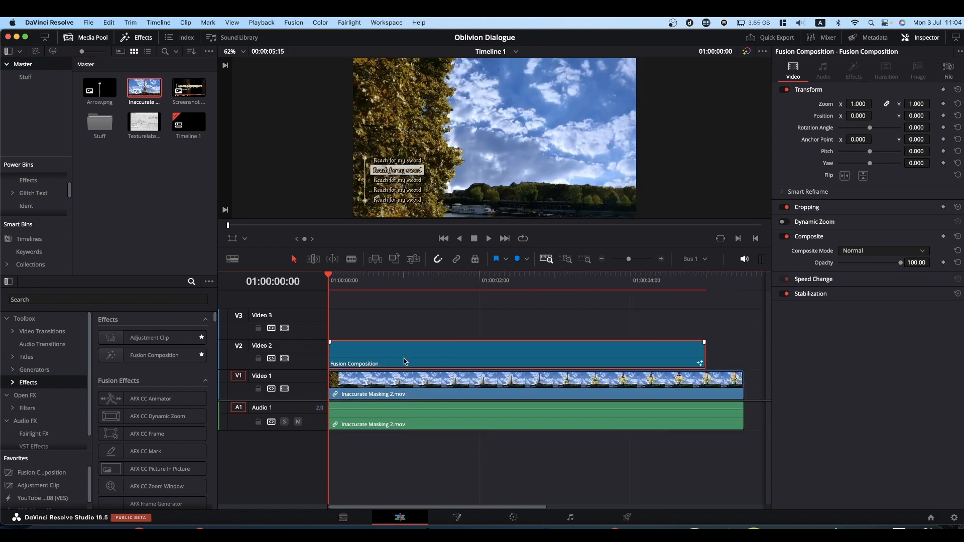
drag(329, 278, 312, 302)
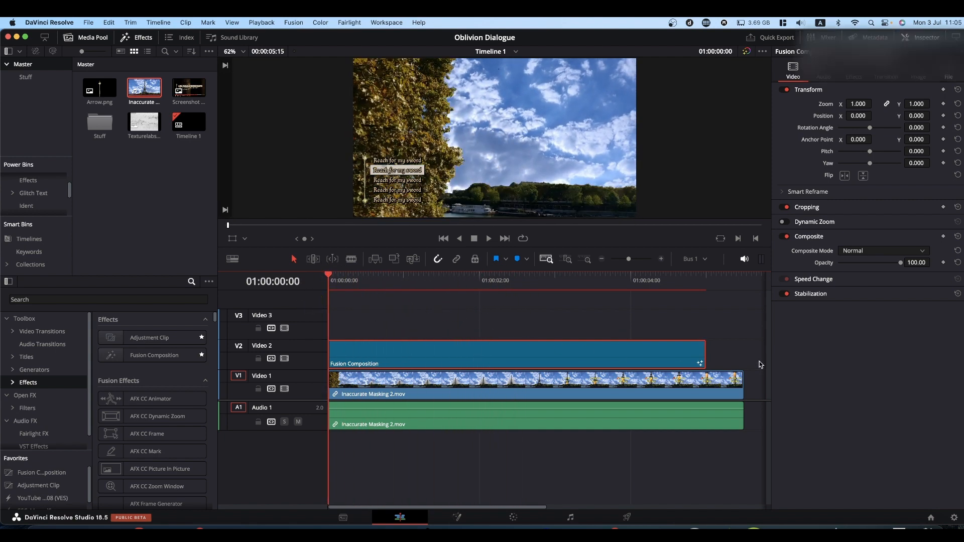
drag(759, 361, 723, 430)
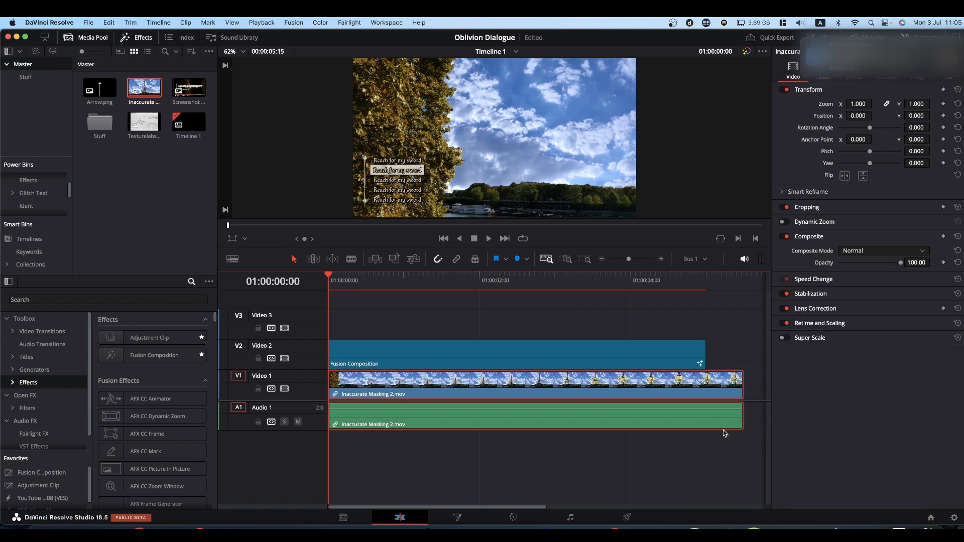
key(BackSpace)
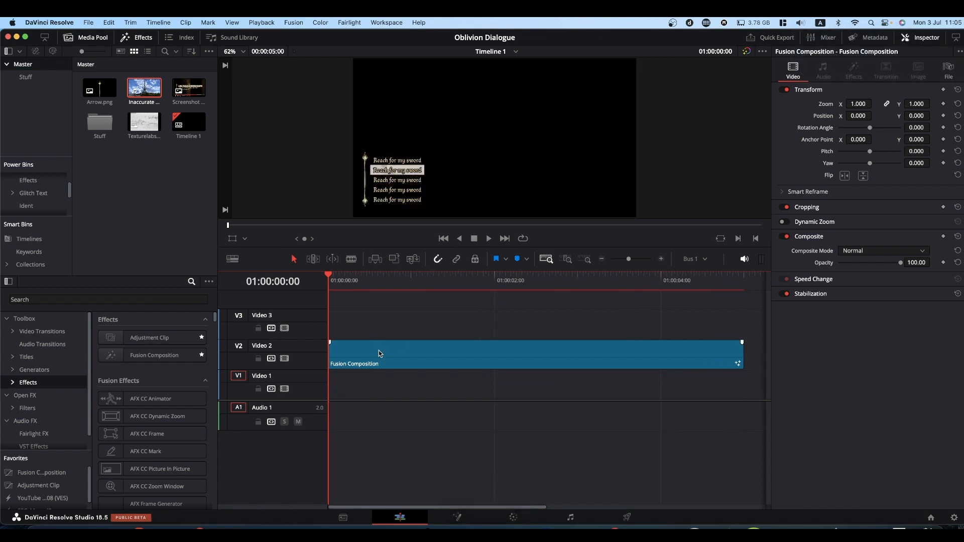
Search the titles for "obli" and place the Oblivion Dialogue title on Video 2 after the Fusion Composition clip.
click(28, 357)
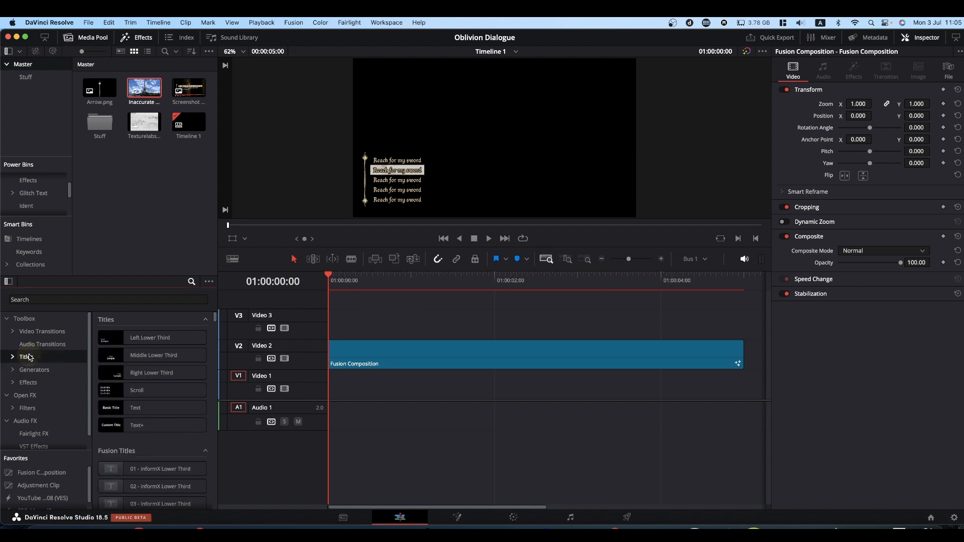
click(51, 300)
text(obli)
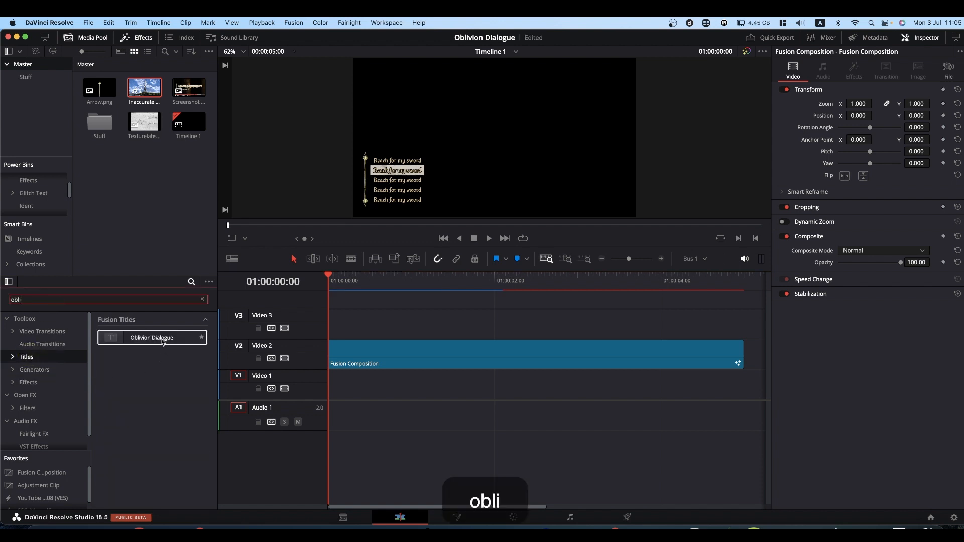
drag(134, 338, 680, 374)
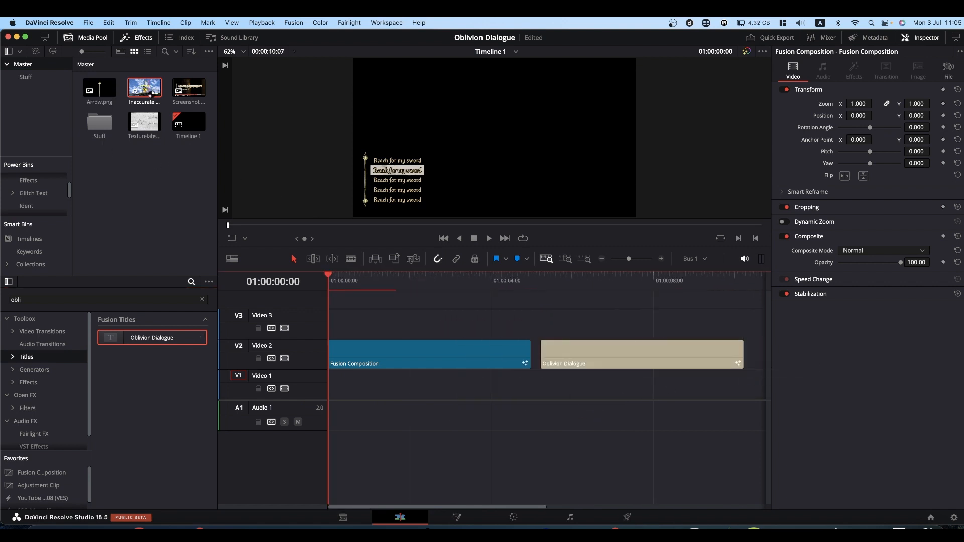
Place Inaccurate Masking 2.mov on Video 1 beneath the Oblivion Dialogue title, show a frame where they overlap, and select the title.
drag(150, 94, 607, 394)
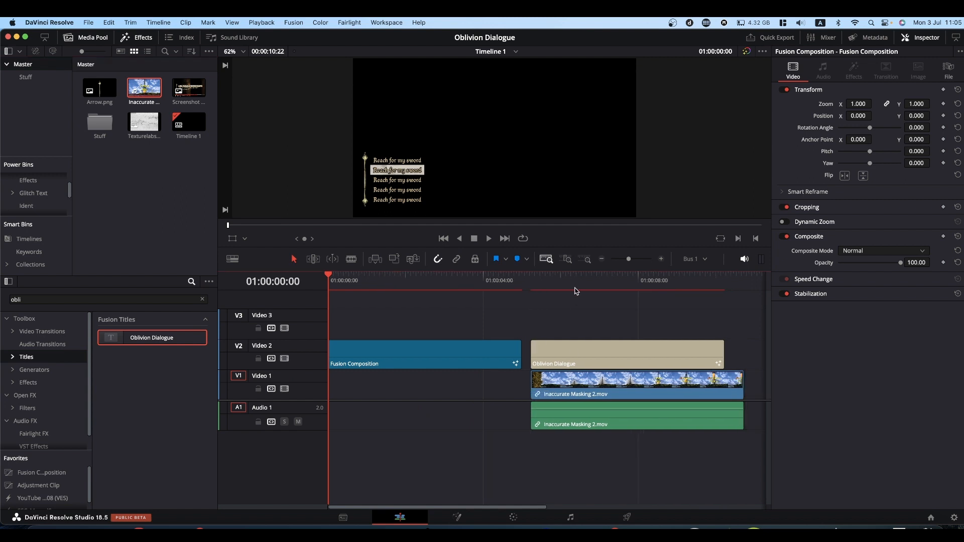
click(549, 283)
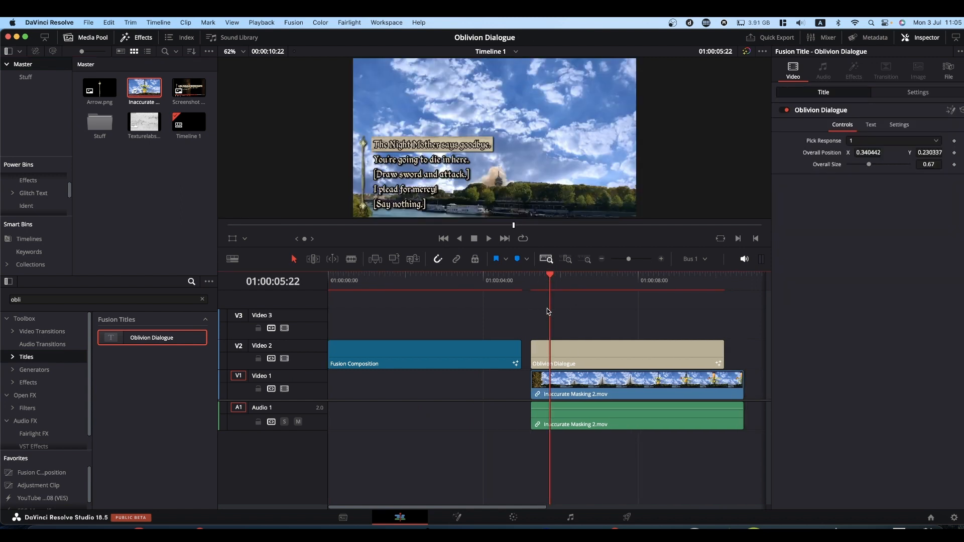
click(610, 355)
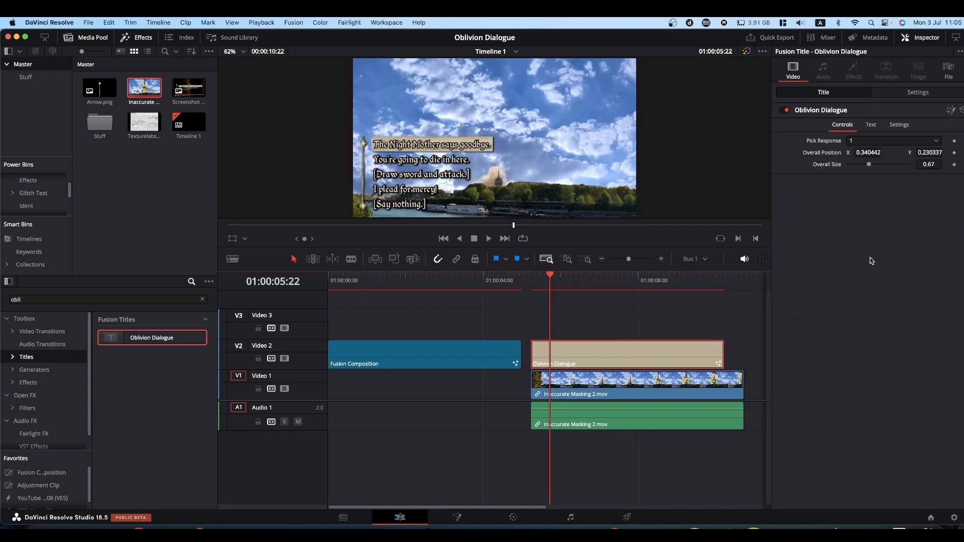
Test the title's Pick Response with options 3 and 5, and delete the Oblivion Dialogue title and its footage from the timeline.
click(863, 141)
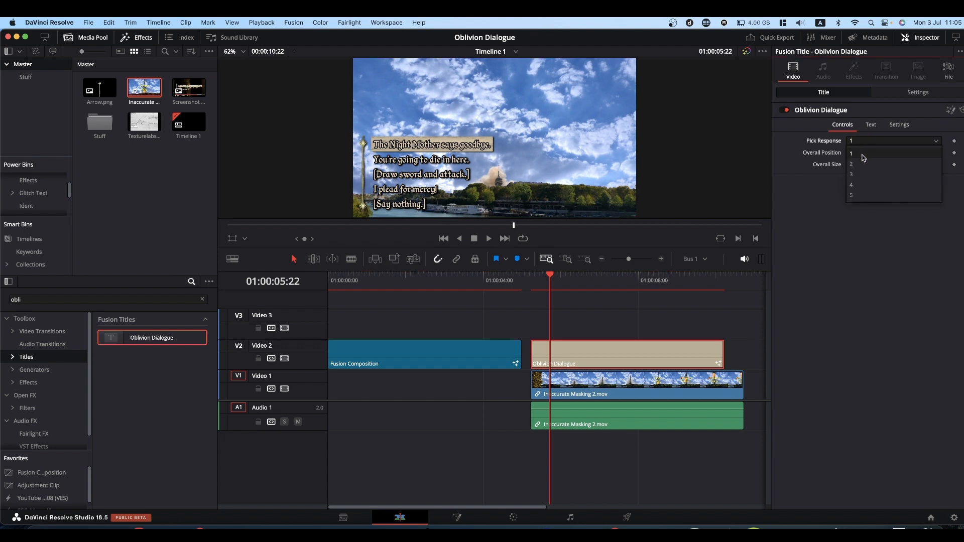
click(862, 177)
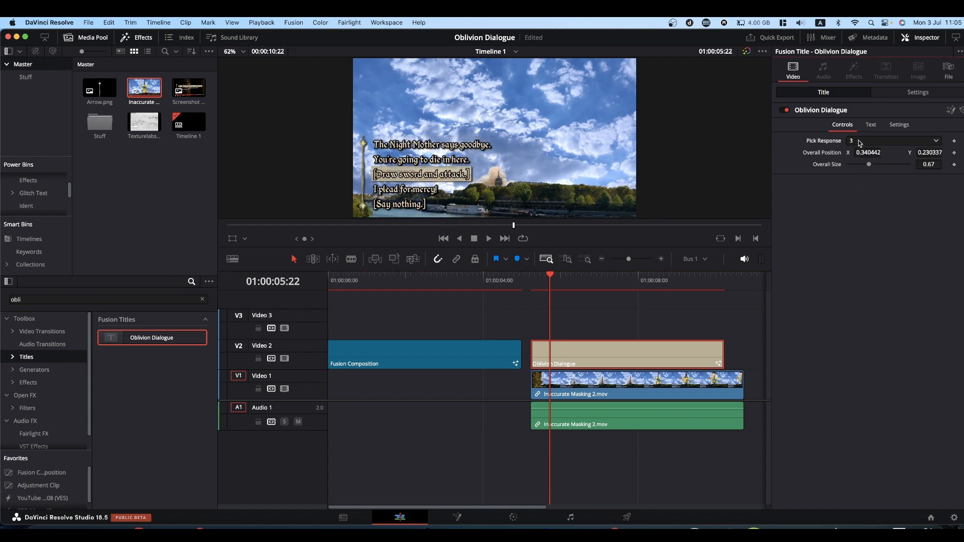
click(857, 140)
click(856, 198)
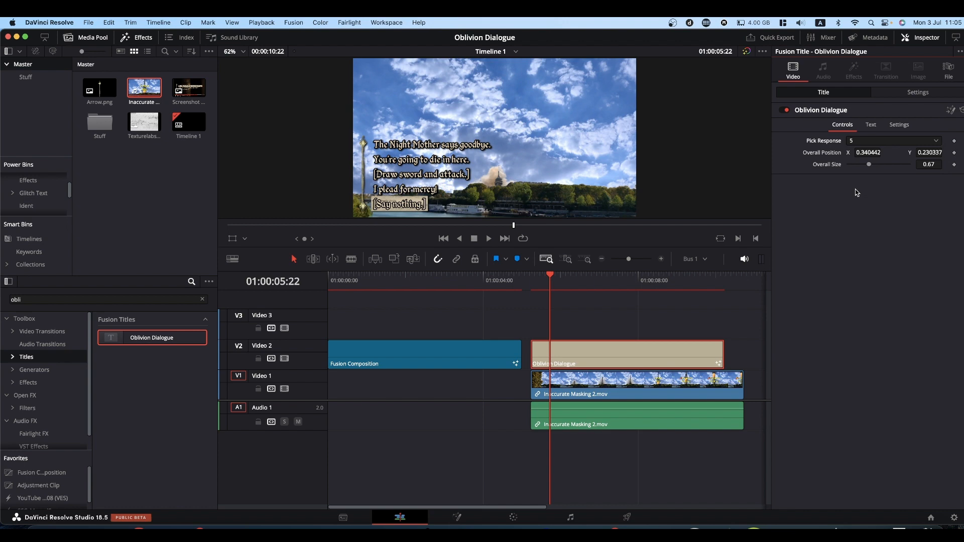
click(855, 142)
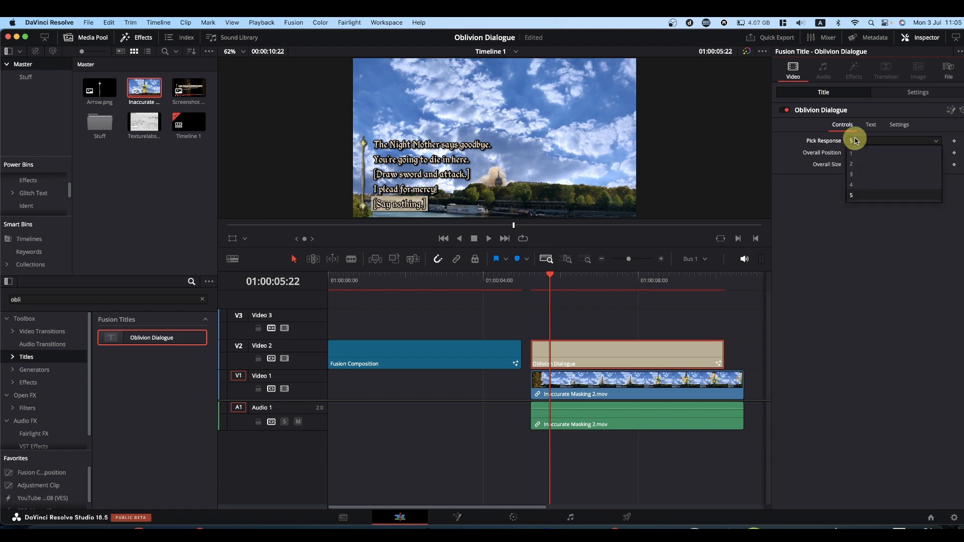
click(854, 176)
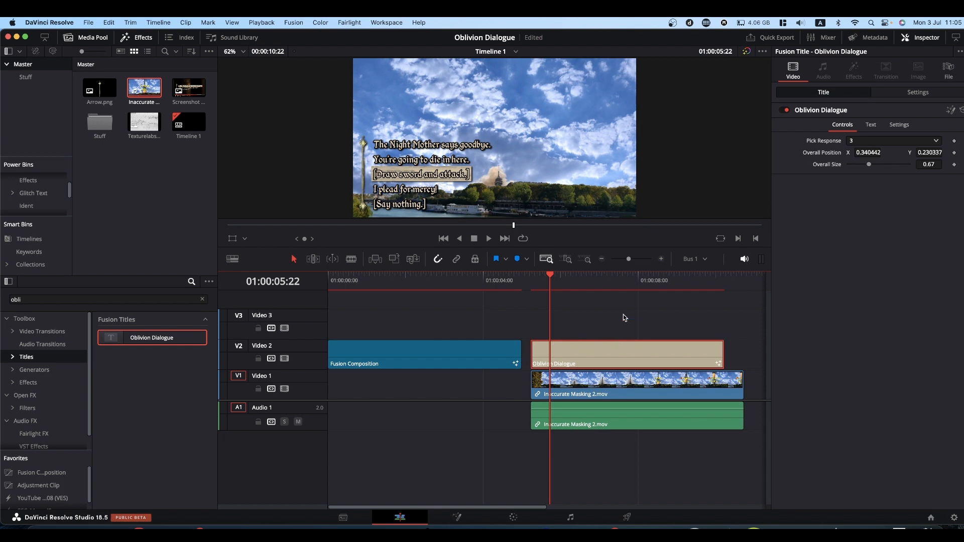
key(BackSpace)
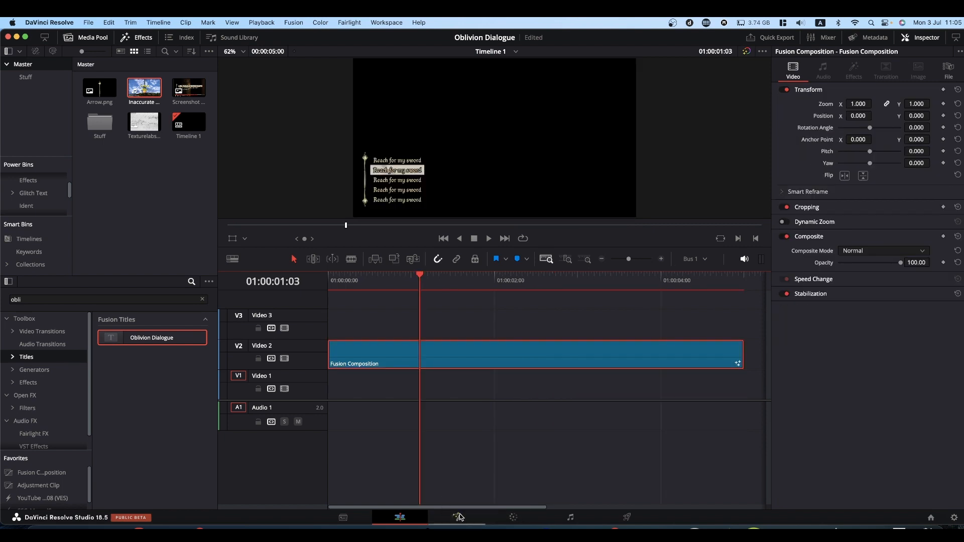
On the Fusion page, show Shadow1 in the first viewer and set Transform2's Size to 0.69 and Center to about X 0.343, Y 0.273.
click(459, 517)
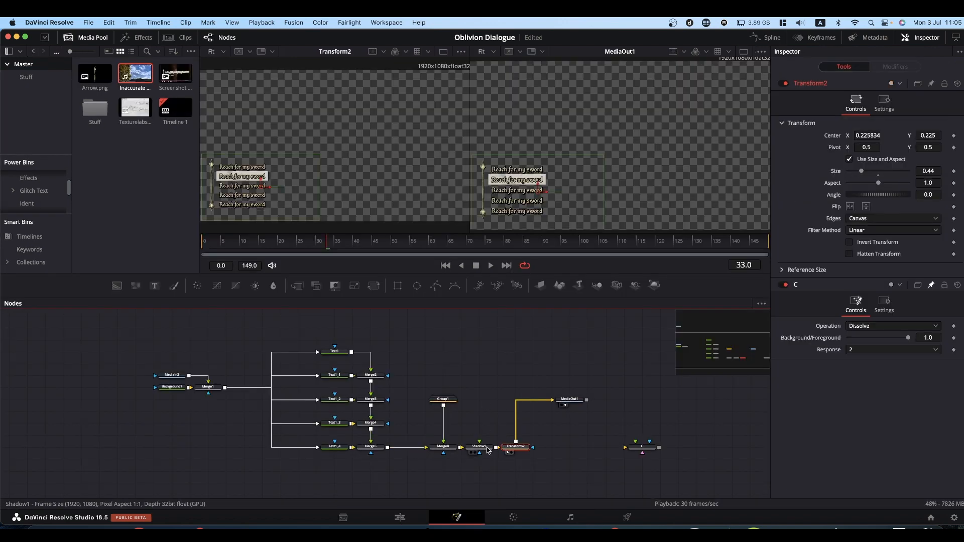
drag(487, 449, 392, 136)
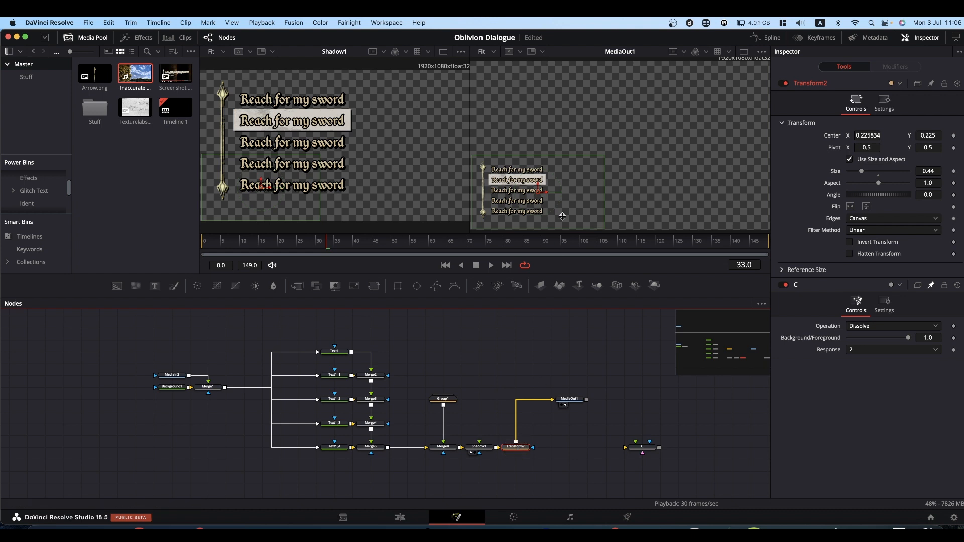
click(863, 173)
drag(863, 172, 868, 173)
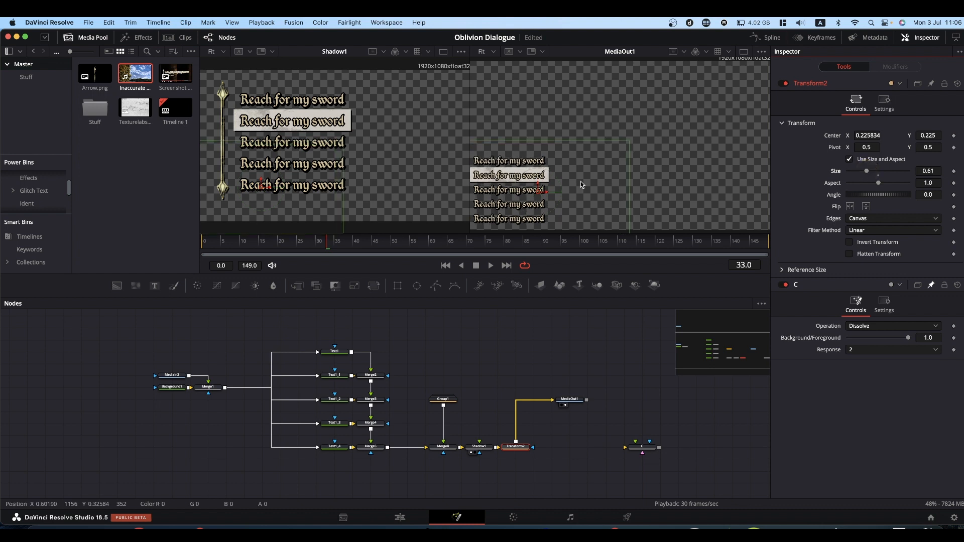
drag(545, 189, 566, 178)
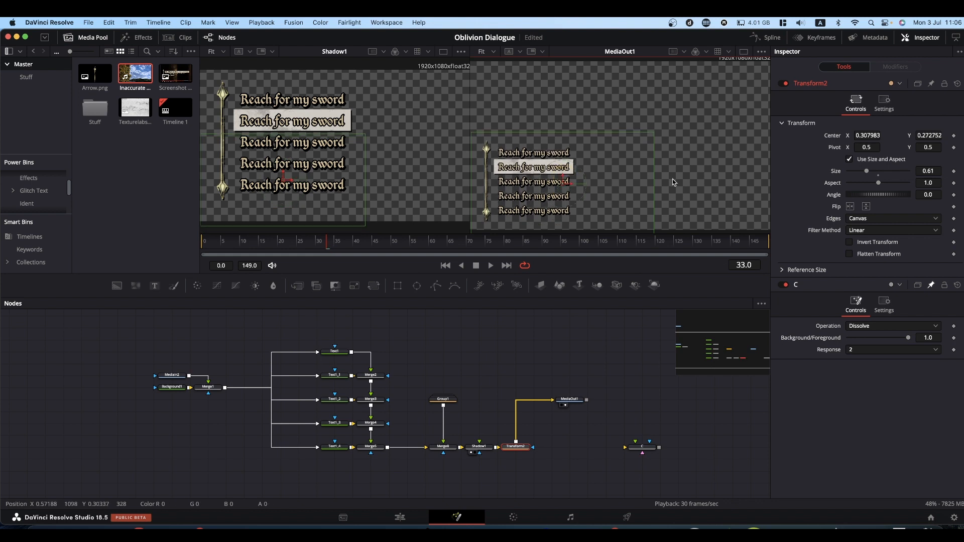
drag(865, 173, 869, 174)
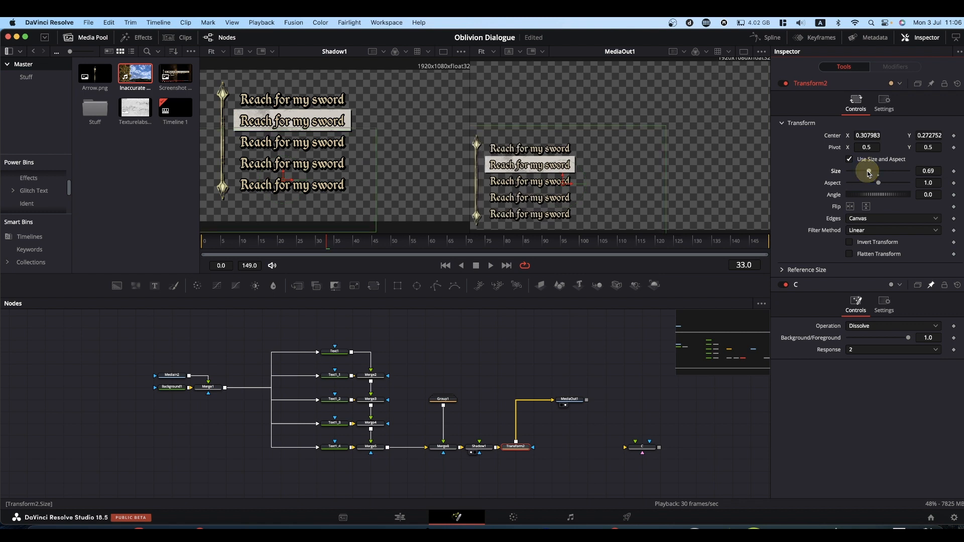
drag(571, 182, 581, 182)
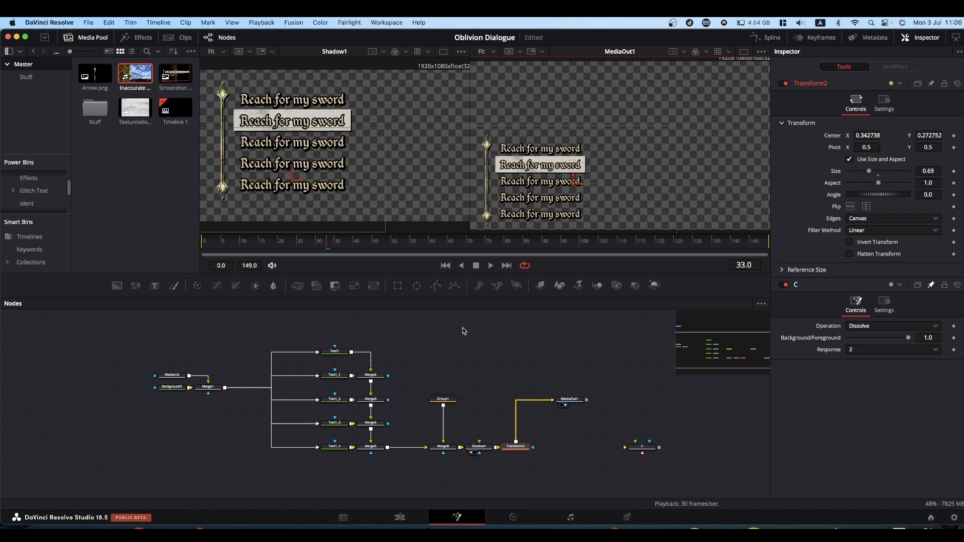
click(460, 341)
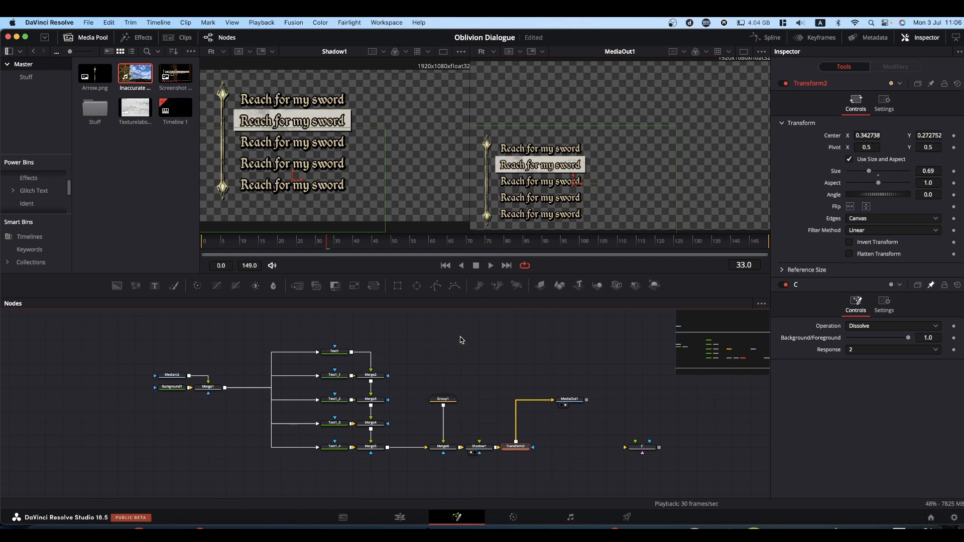
click(460, 340)
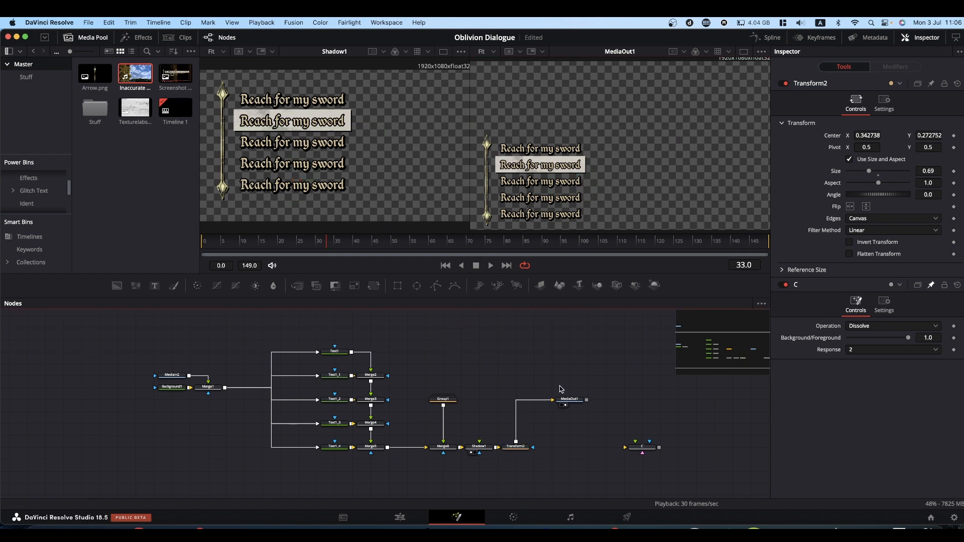
Move the C node above Group1 and add a Loader above MediaIn2 that loads Texturelabs_Grunge_321S.jpg from Downloads.
drag(641, 446, 435, 372)
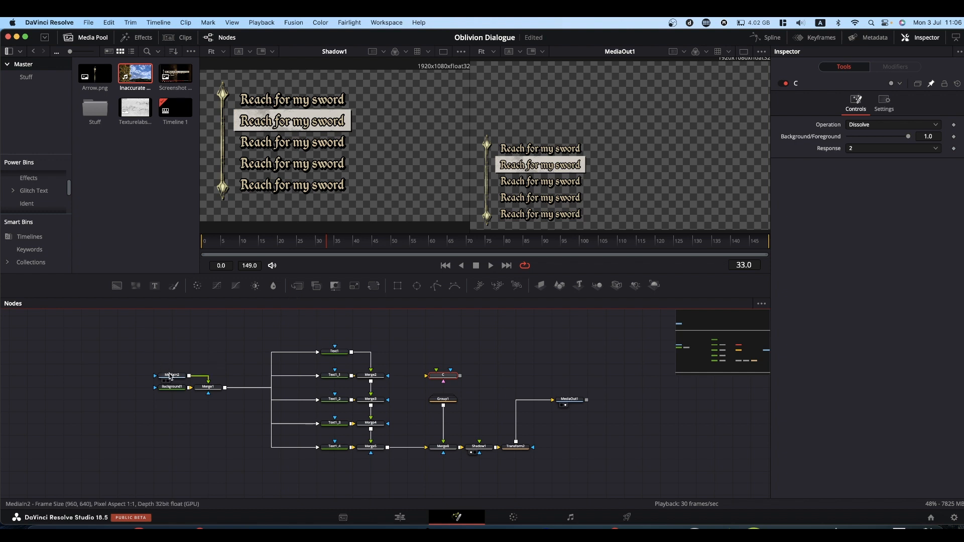
mouse_move(172, 378)
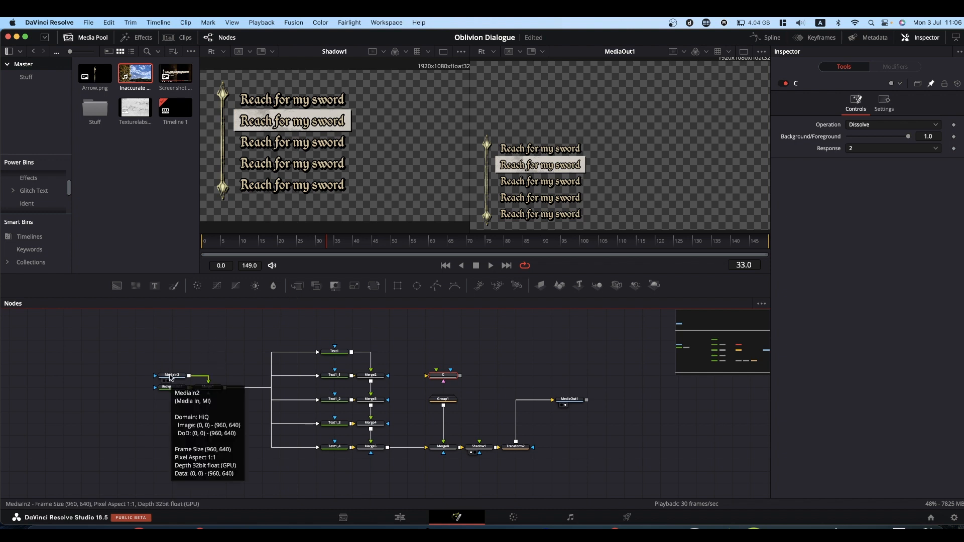
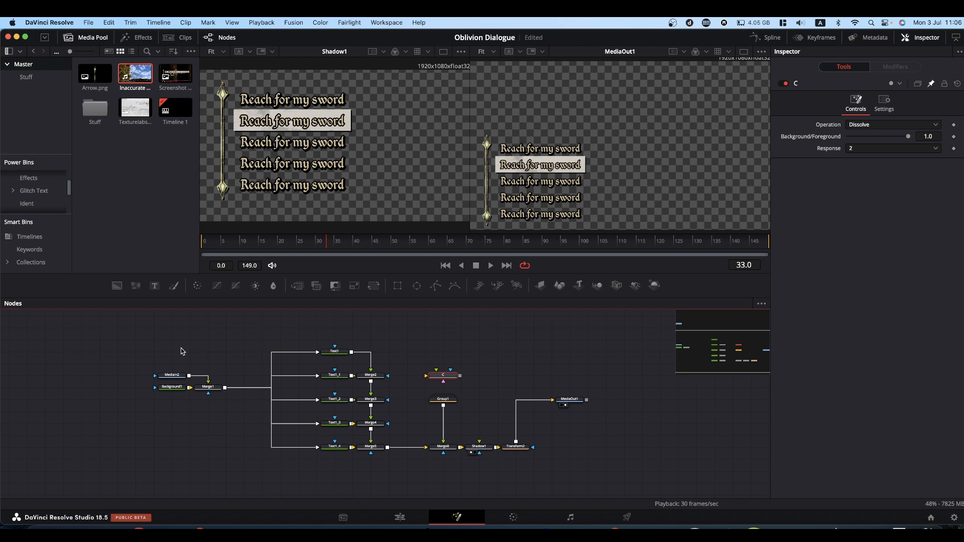
click(182, 349)
key(shift+space)
text(loader)
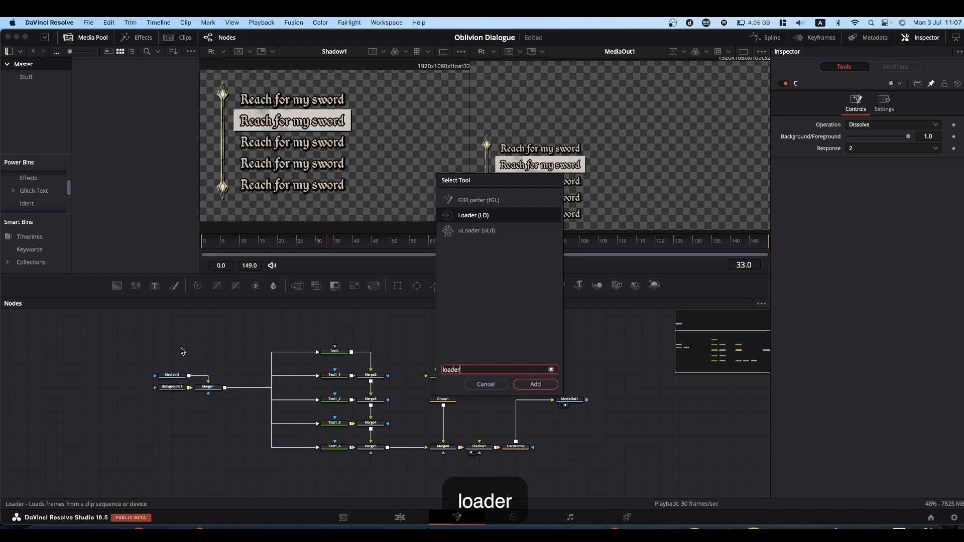
key(Return)
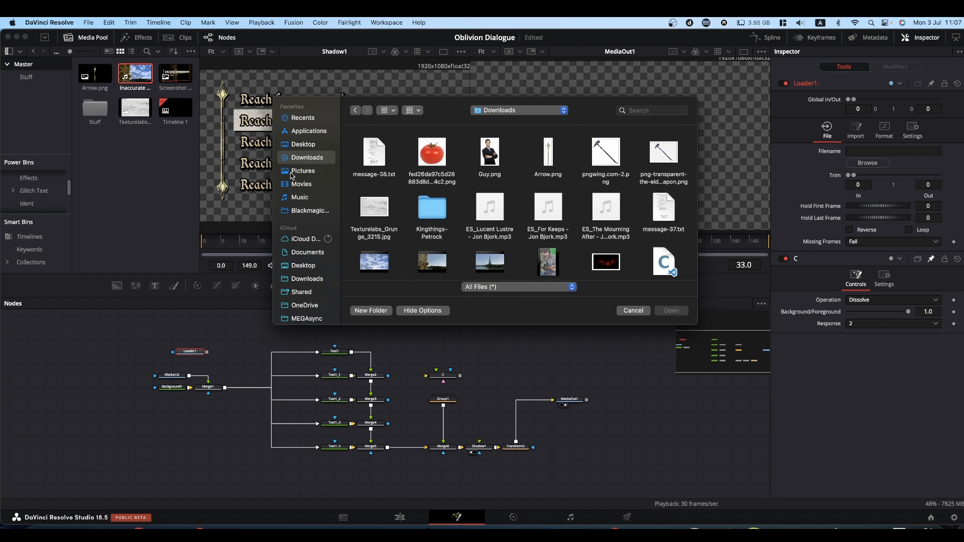
click(380, 212)
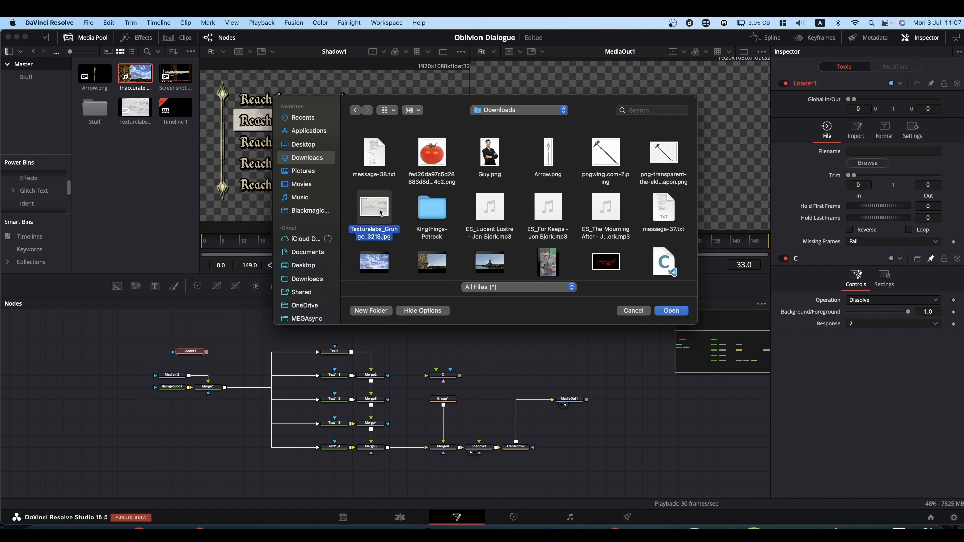
click(671, 310)
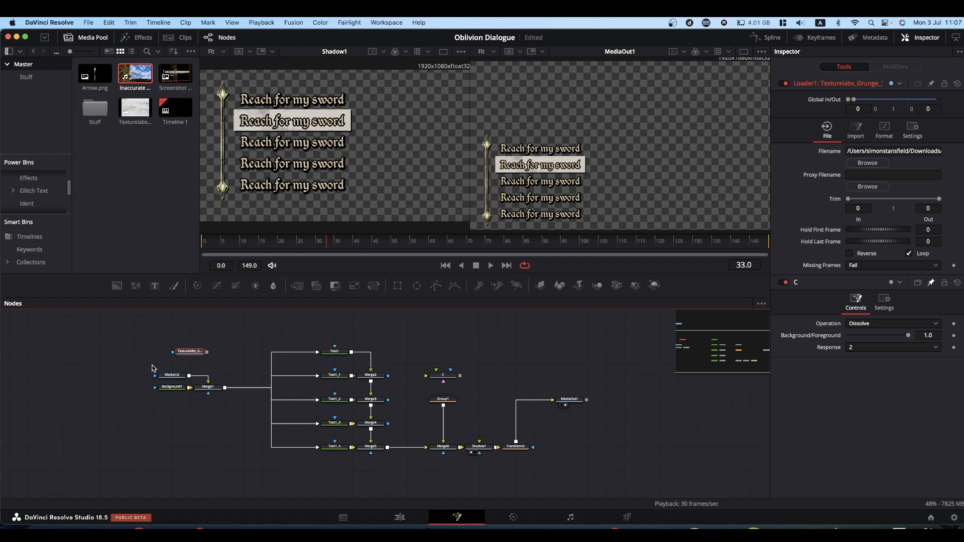
Replace MediaIn2 with the texture Loader by deleting it, connecting the Loader to Merge1's foreground and placing it above Background1.
click(170, 375)
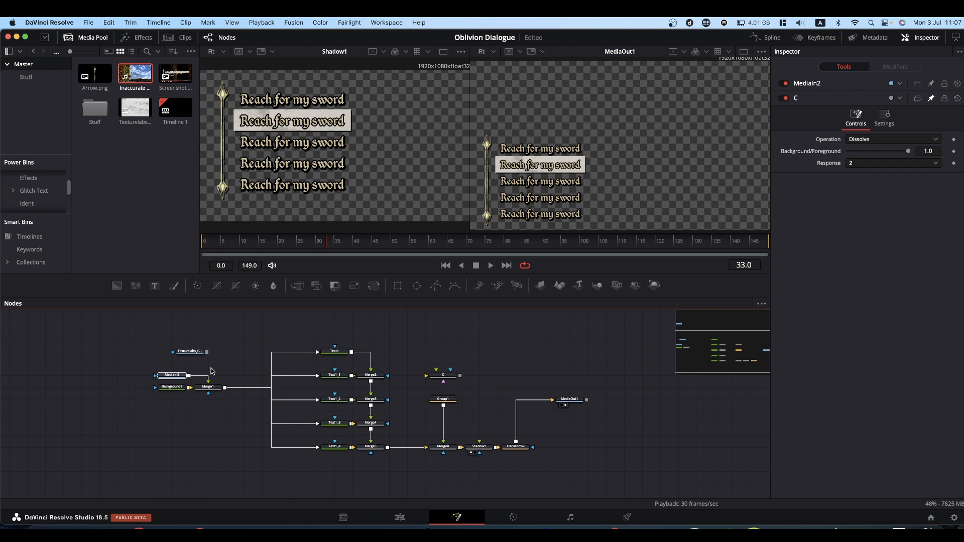
key(BackSpace)
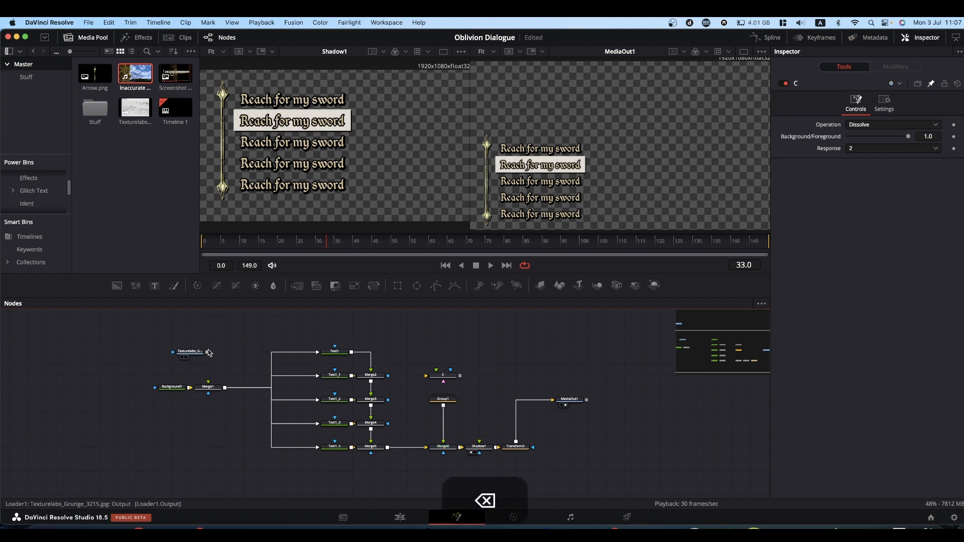
drag(206, 352, 208, 386)
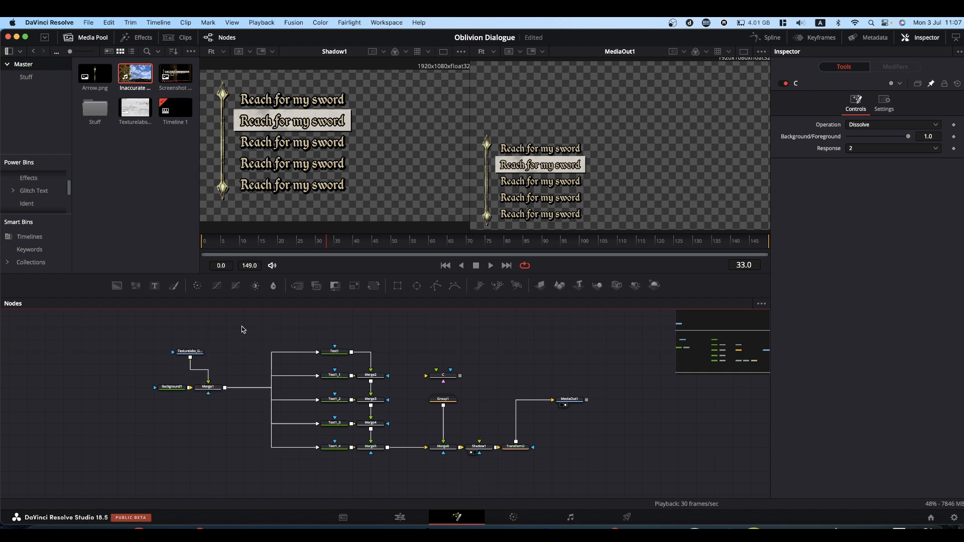
drag(189, 351, 174, 376)
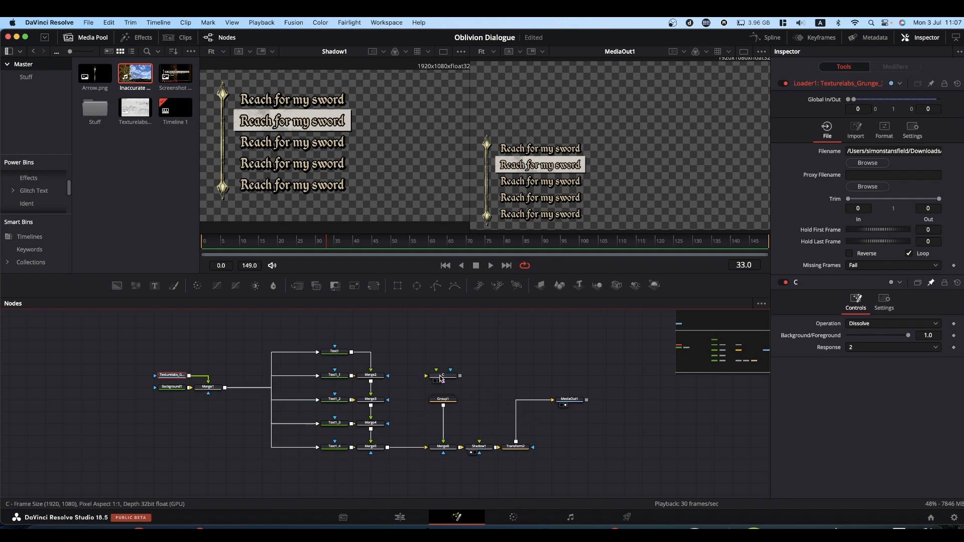
Move the C node farther up, expand Group1 and move the opened group to the free area above MediaOut1.
drag(440, 379, 460, 331)
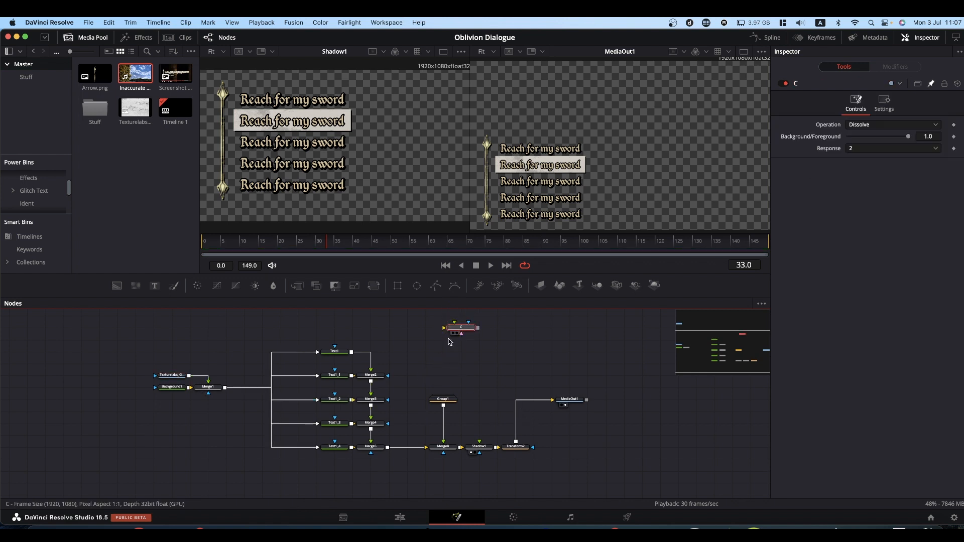
double_click(444, 400)
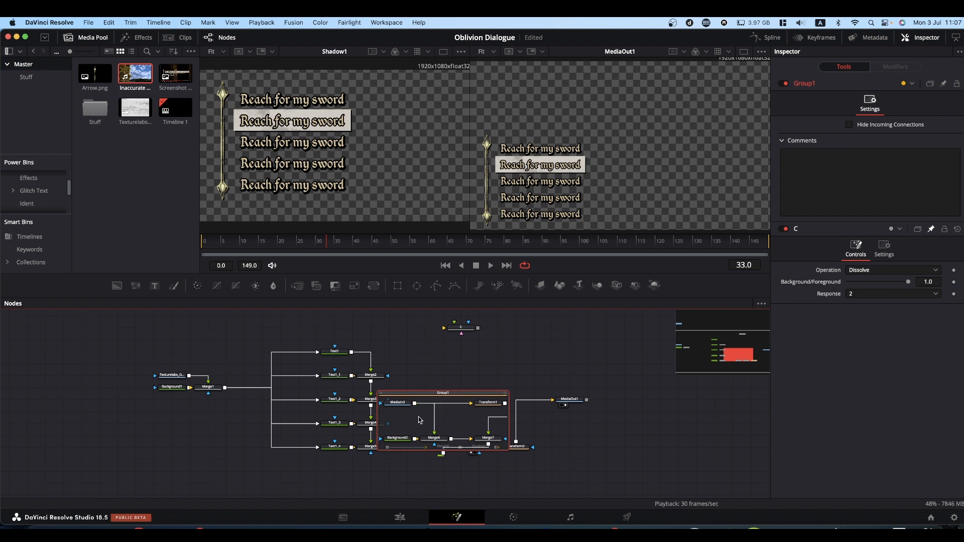
drag(421, 421, 555, 352)
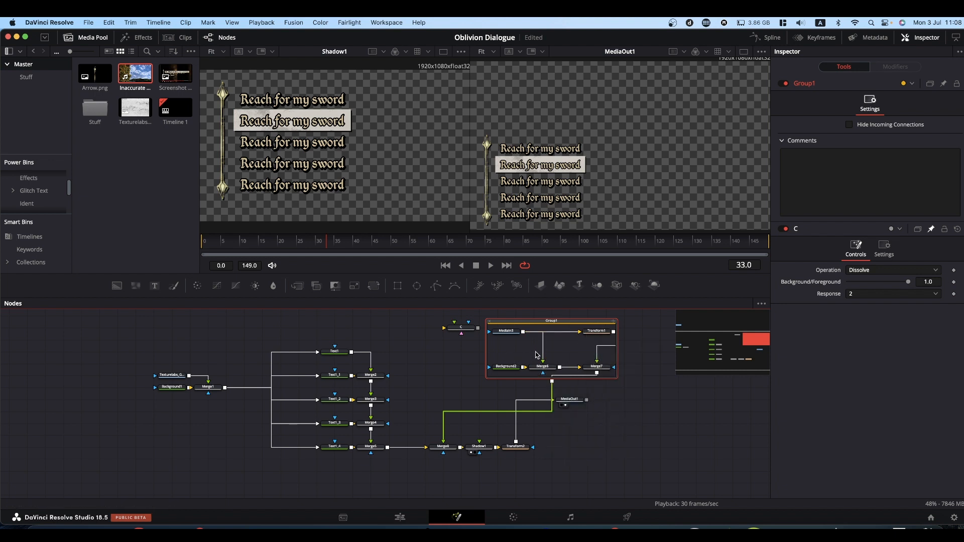
Insert a pipe router on MediaIn3's output connection inside Group1 and position it just before Transform1.
key(alt)
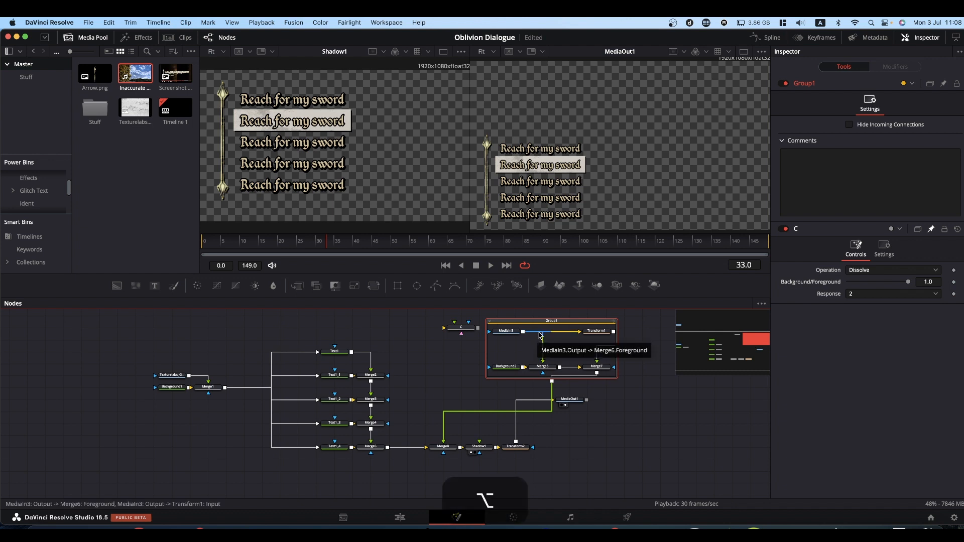
alt+click(539, 333)
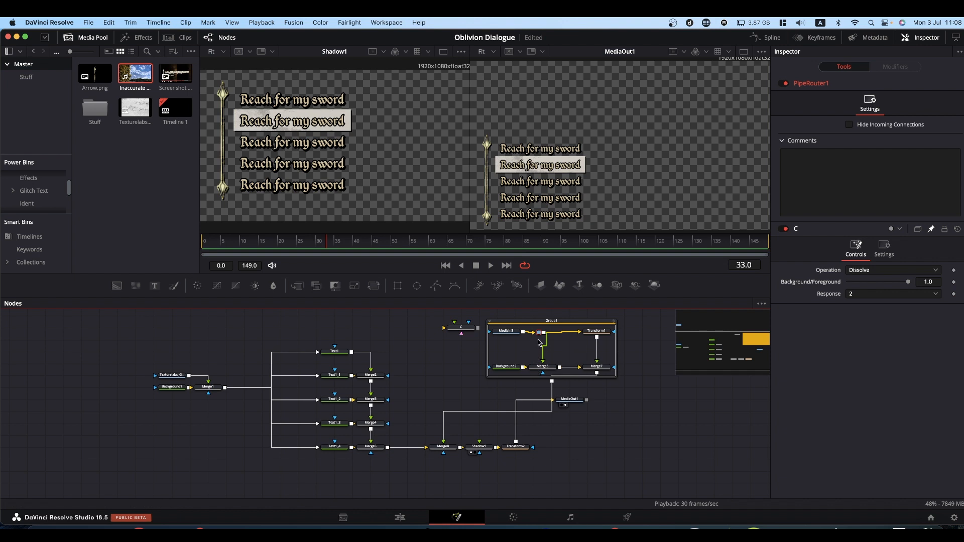
drag(539, 334, 557, 336)
Add a Loader above Background2 inside Group1 that loads Arrow.png from Downloads.
click(514, 353)
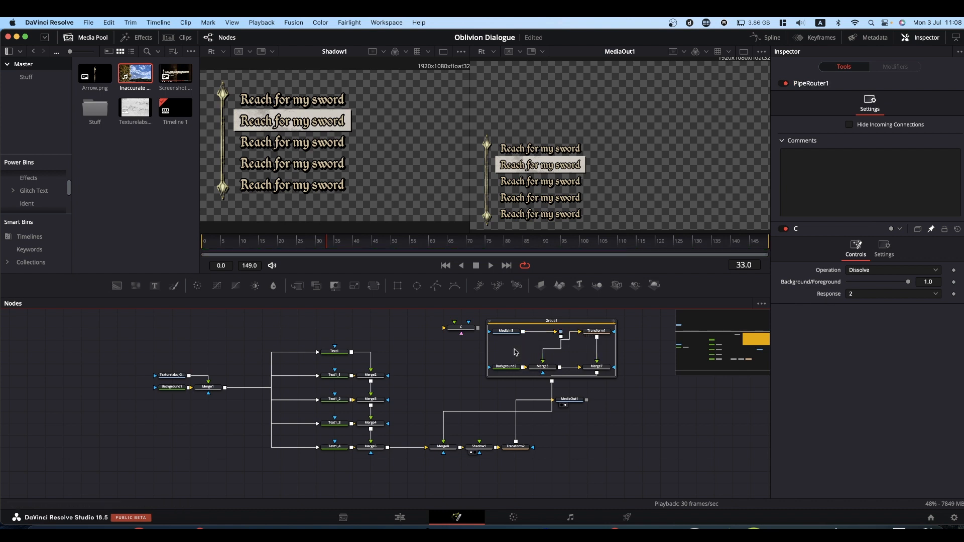
key(shift+space)
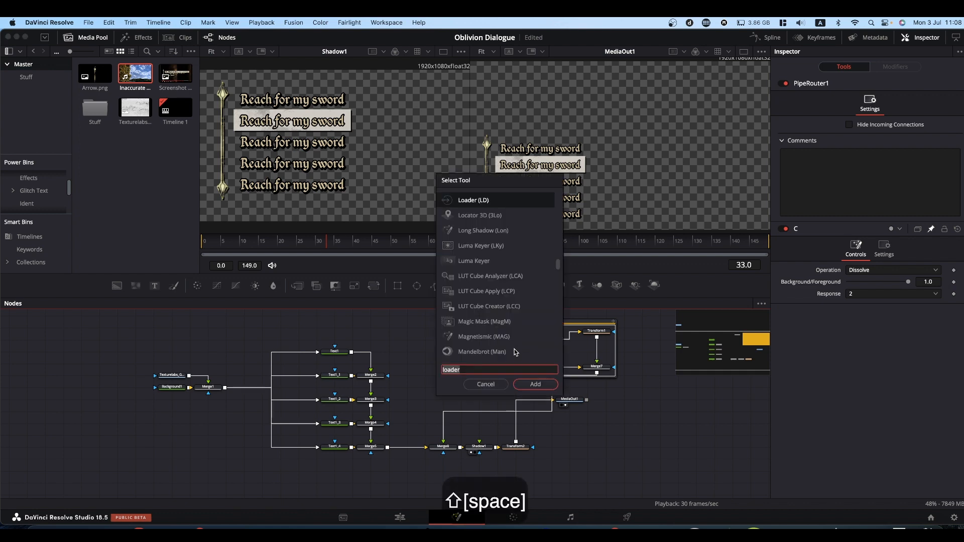
text(loader)
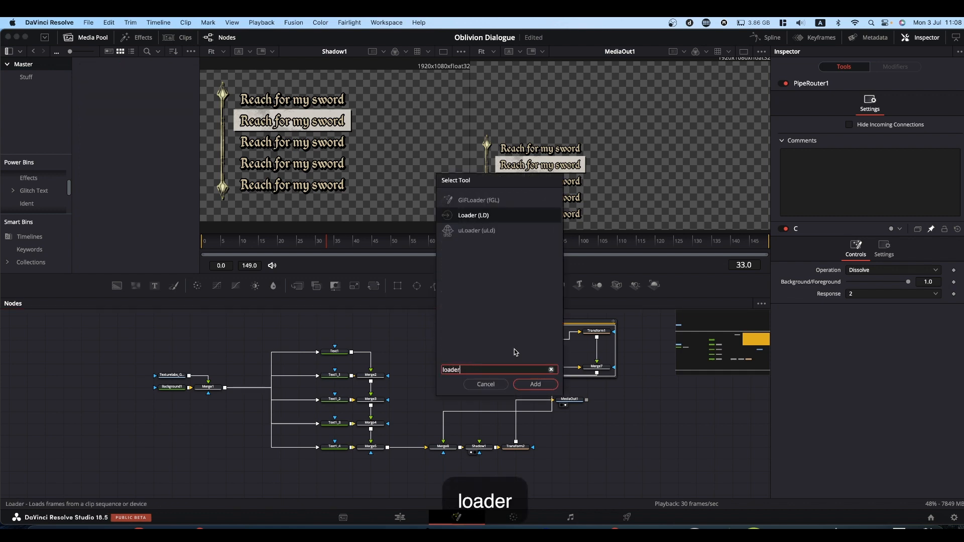
key(Return)
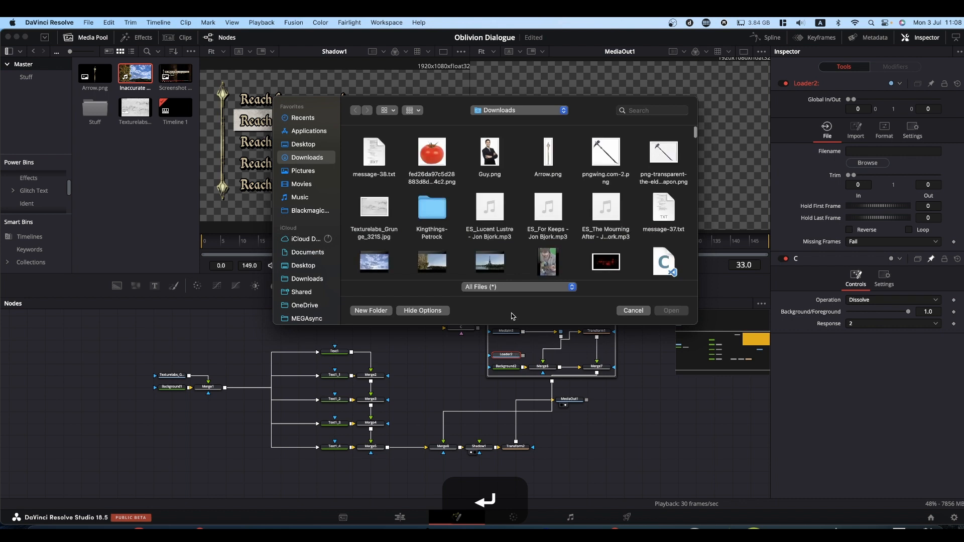
double_click(548, 160)
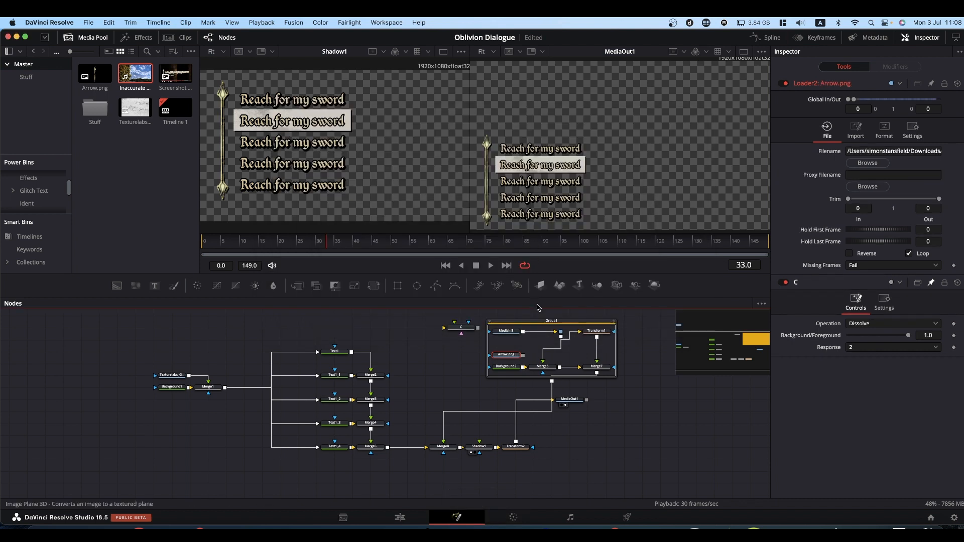
Replace MediaIn3 with the Arrow.png Loader by connecting the Loader to PipeRouter1, deleting MediaIn3 and placing the Loader in its spot.
click(548, 329)
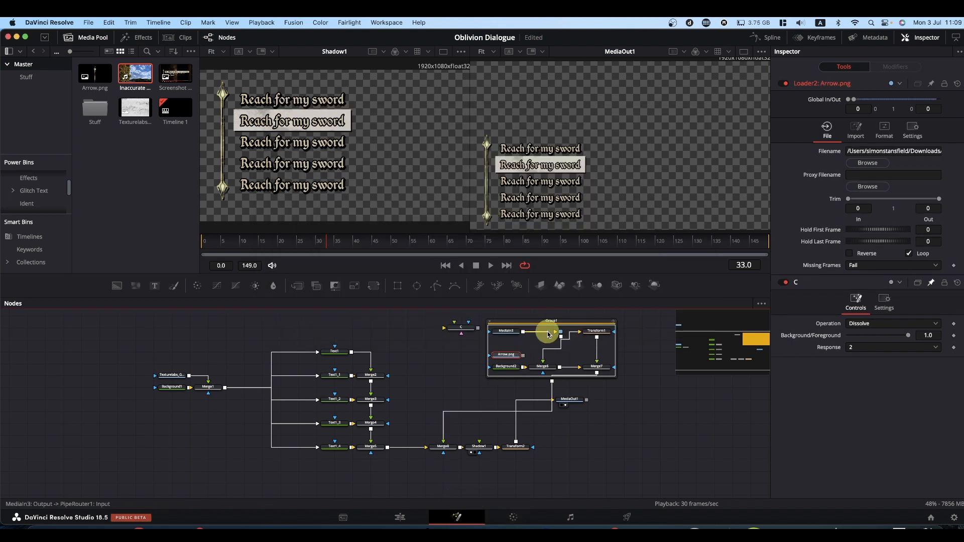
key(super+z)
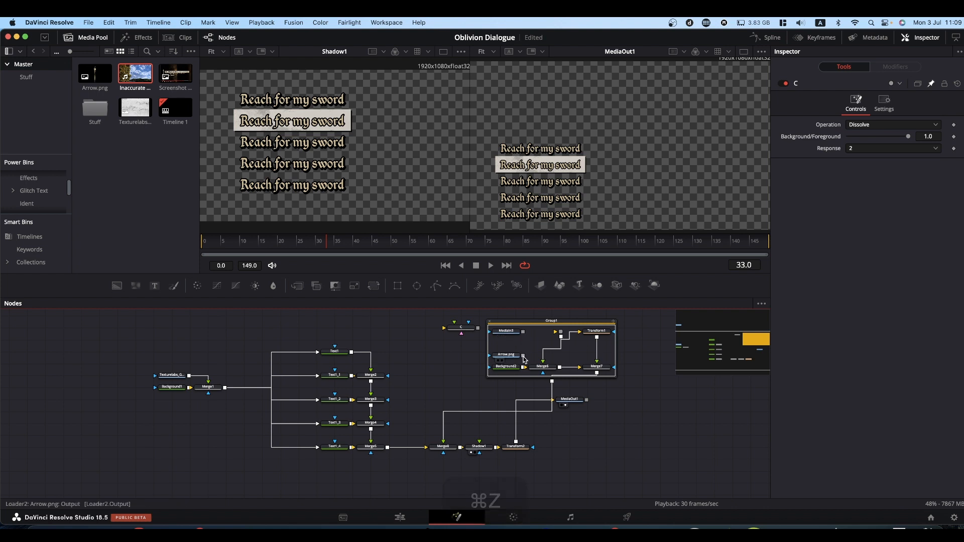
drag(523, 355, 553, 332)
click(508, 335)
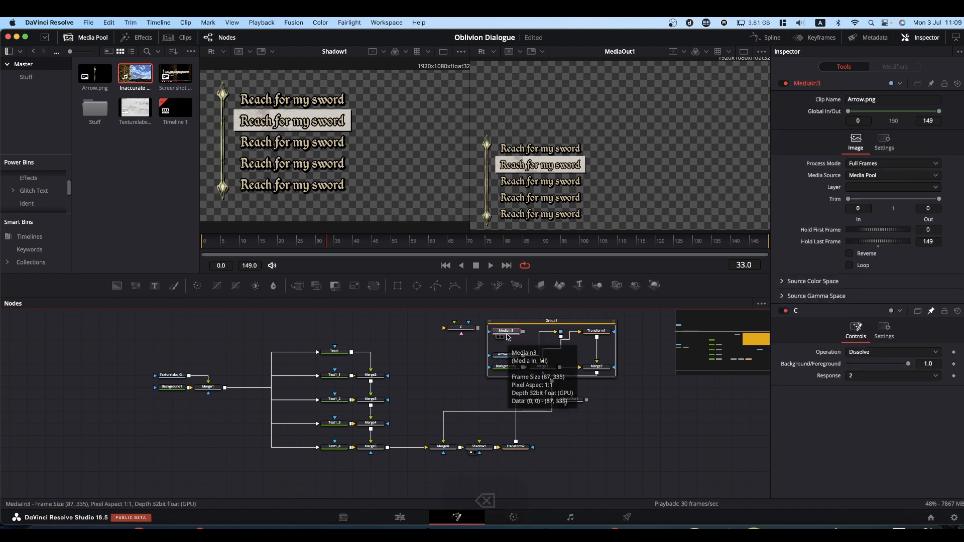
key(BackSpace)
drag(505, 353, 508, 331)
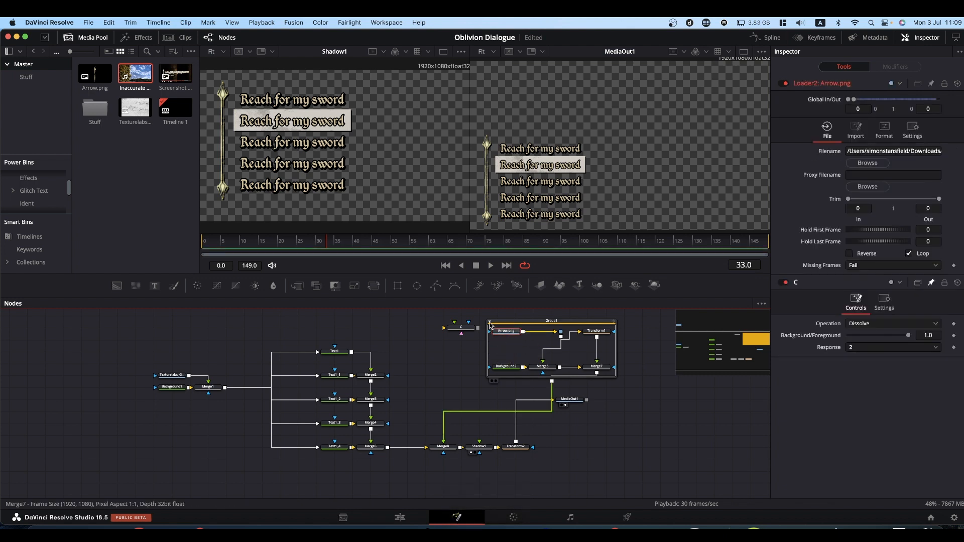
Collapse Group1, place it directly above Merge8 and rename it Arrow.
click(489, 322)
drag(555, 327, 448, 423)
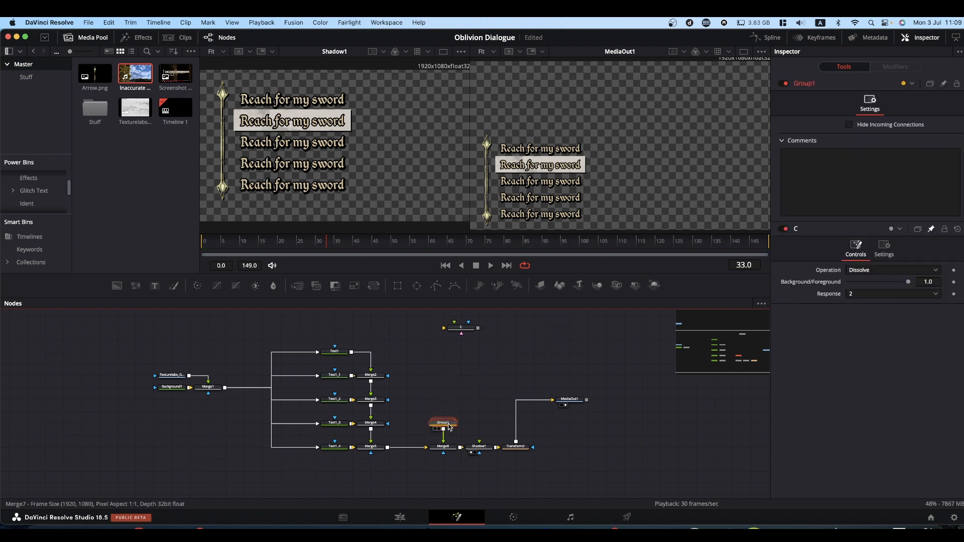
right_click(450, 425)
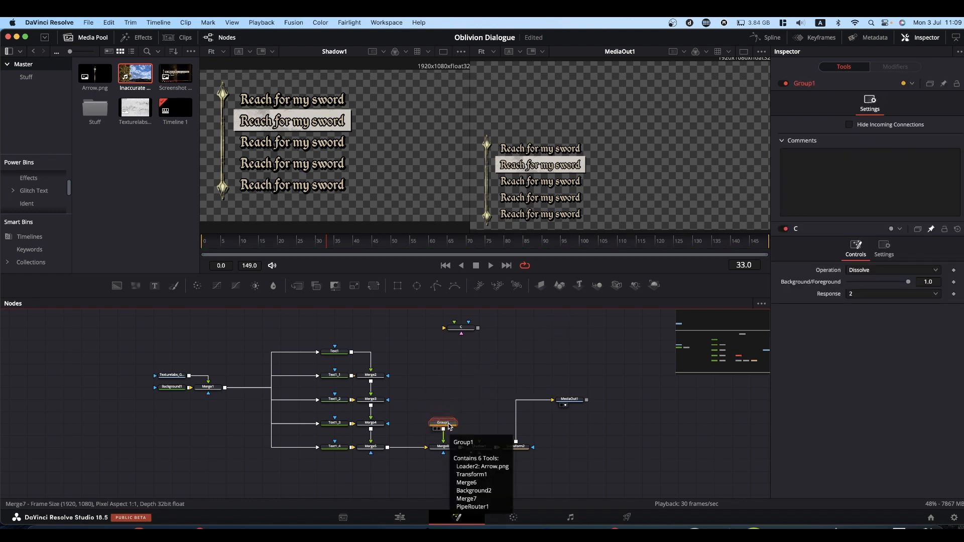
key(F2)
text(Arrow)
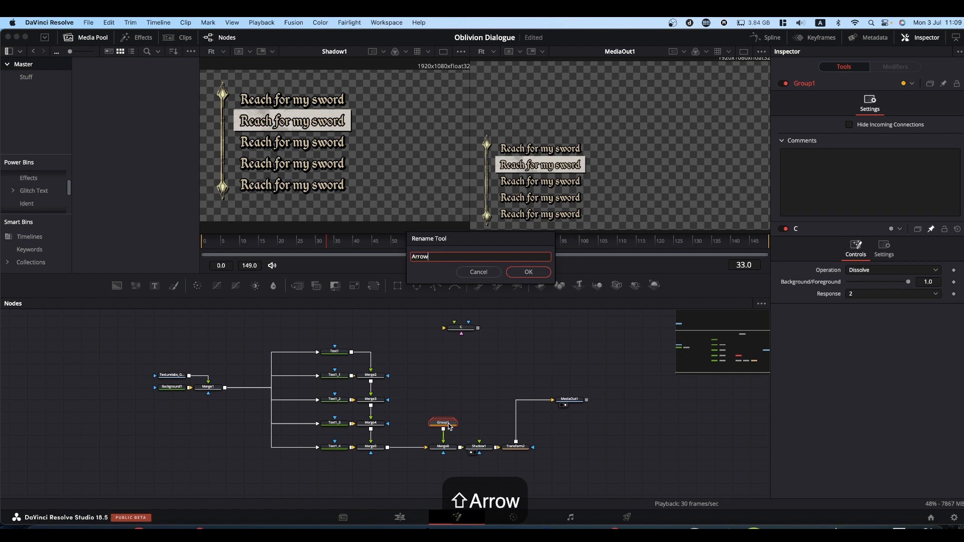
key(Return)
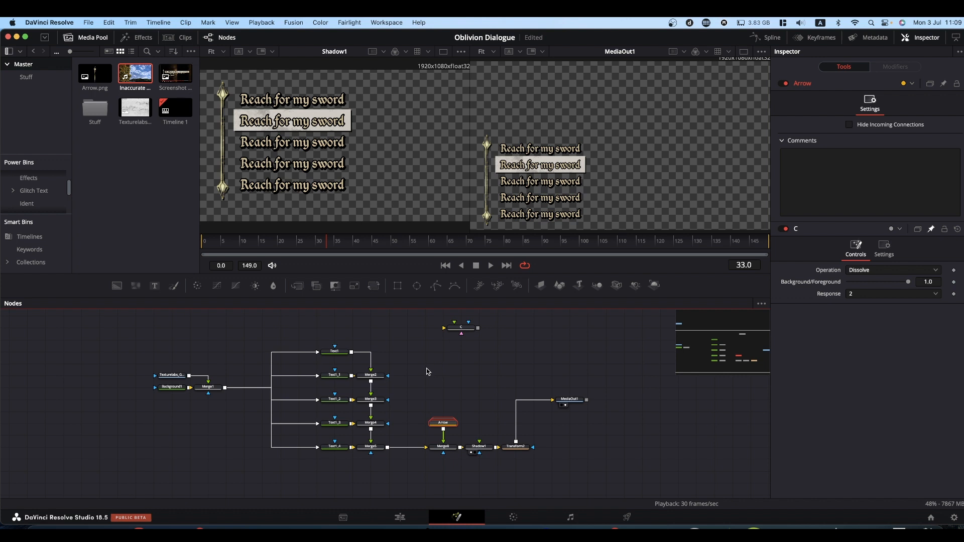
Move the C node down to the free spot above the Arrow group.
drag(459, 333, 441, 379)
click(471, 358)
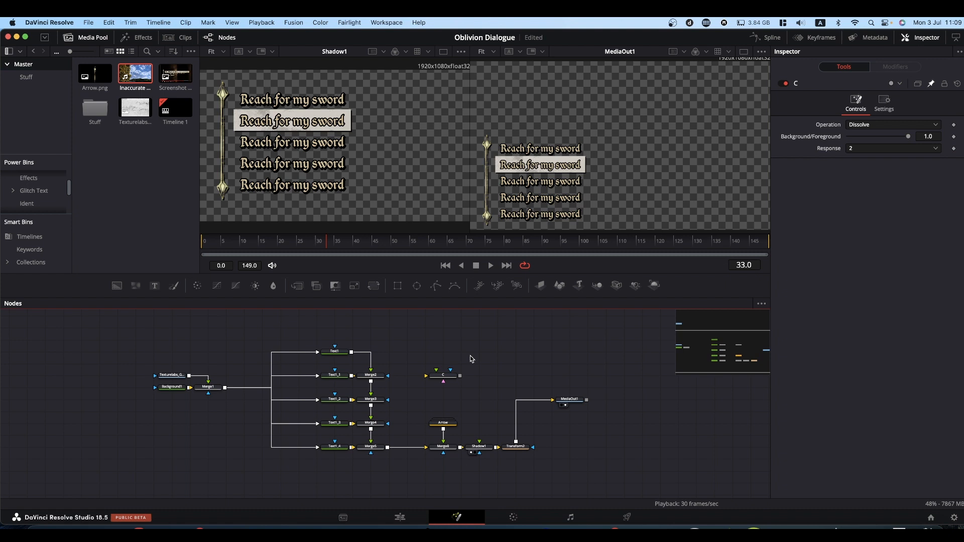
drag(132, 312, 662, 491)
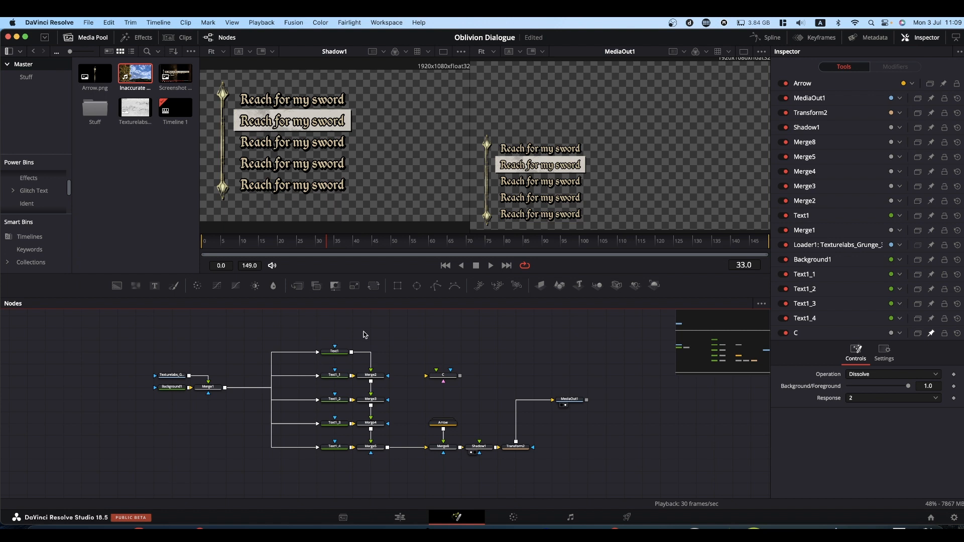
click(429, 347)
Select Text1, Text1_1 through Text1_4, C and Transform2 in that order, and add all other nodes except MediaOut1 to the selection.
mouse_move(337, 355)
click(337, 355)
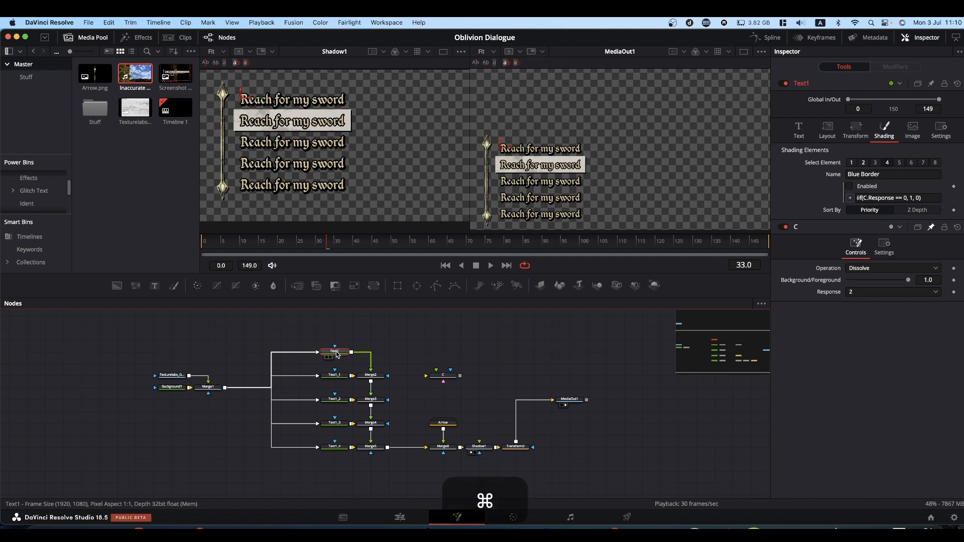
super+click(335, 375)
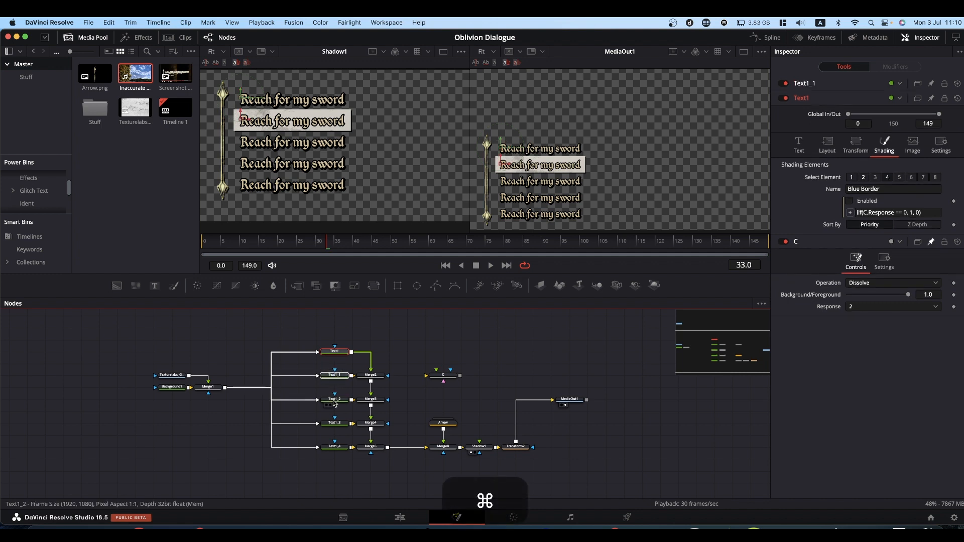
super+click(335, 398)
super+click(334, 424)
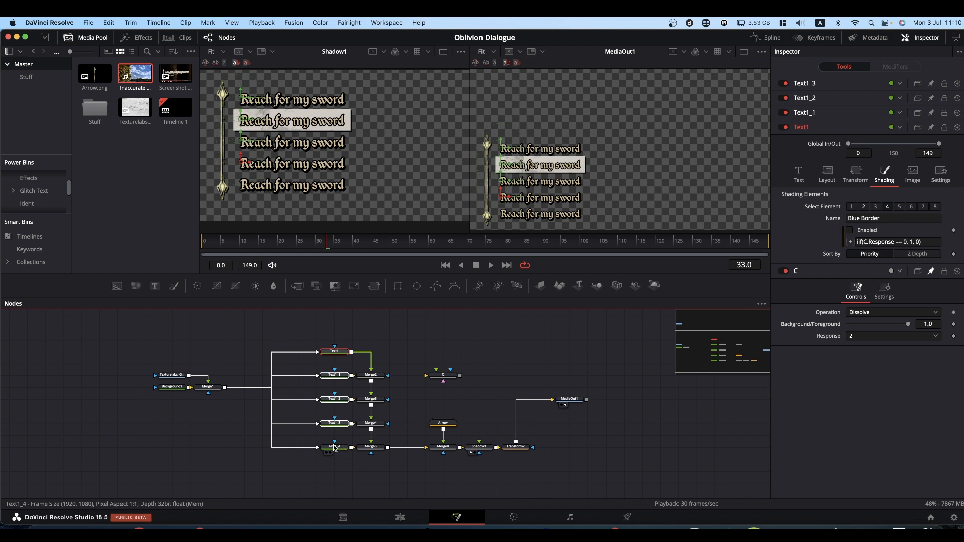
super+click(335, 446)
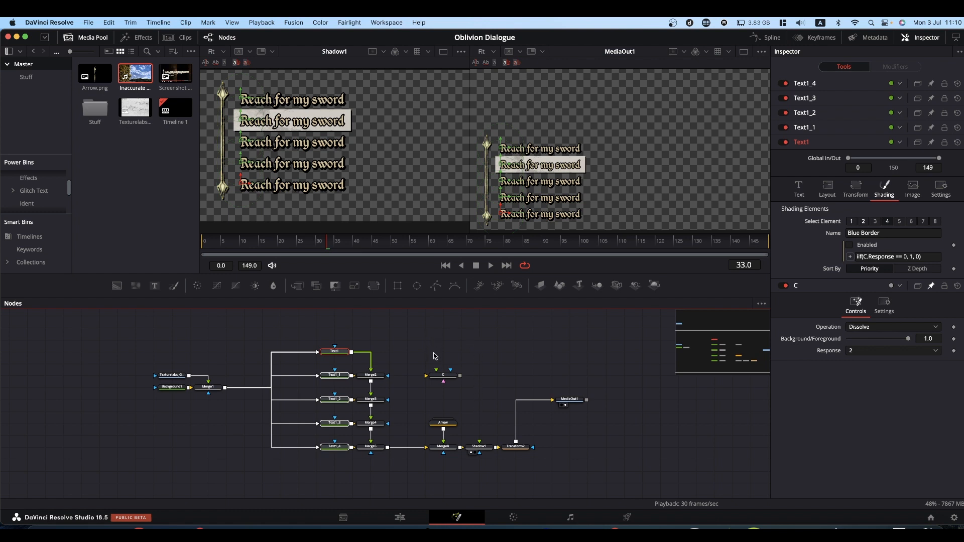
click(445, 376)
click(517, 447)
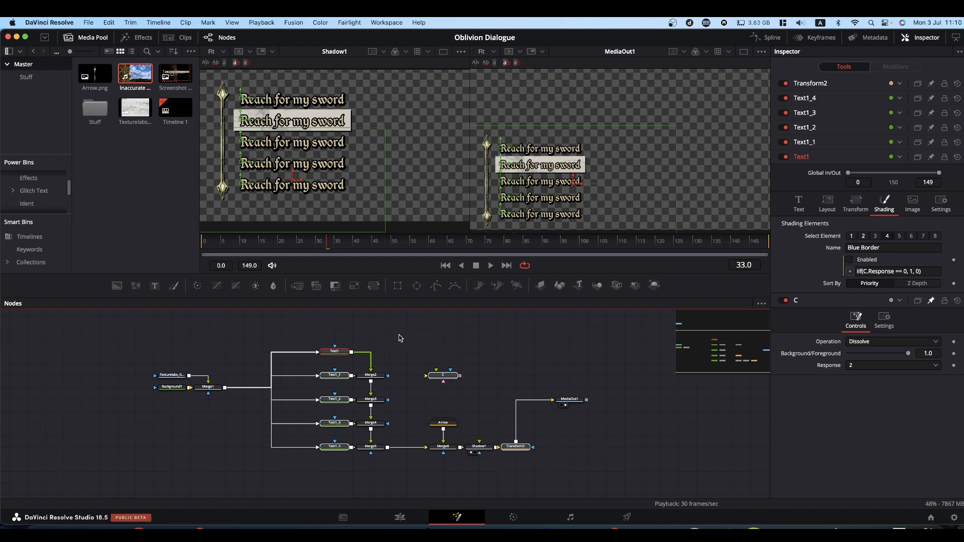
key(super+a)
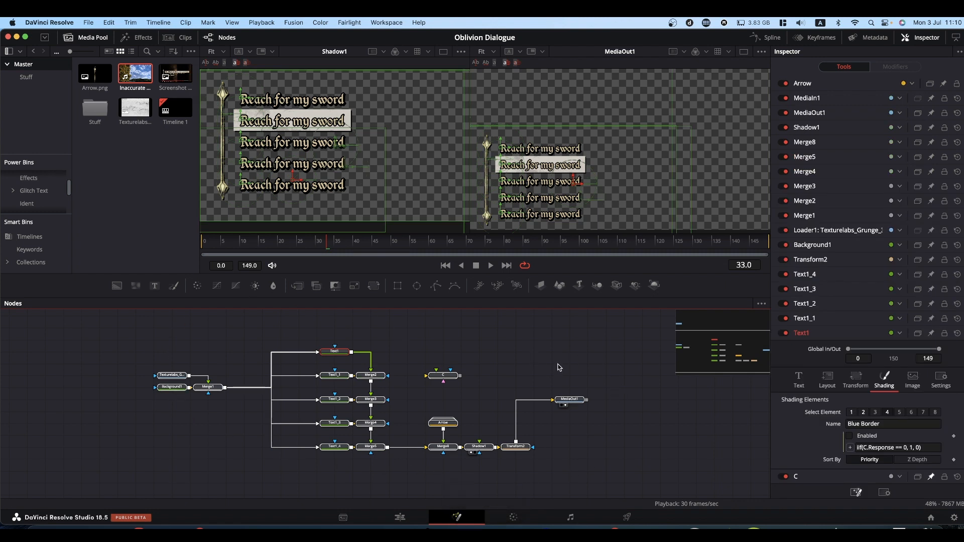
drag(559, 367, 621, 440)
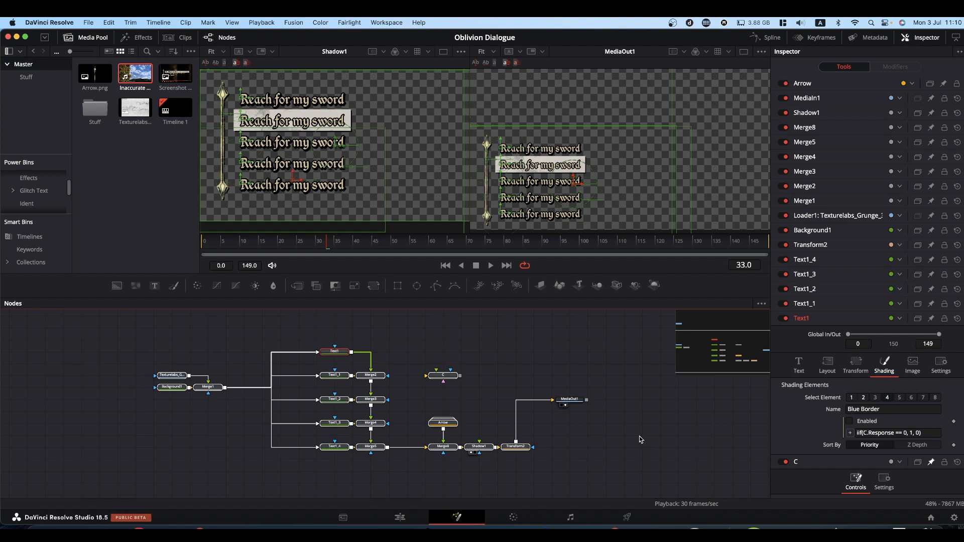
Create a macro from the selected nodes and name it Oblivion Dialogue.
click(373, 378)
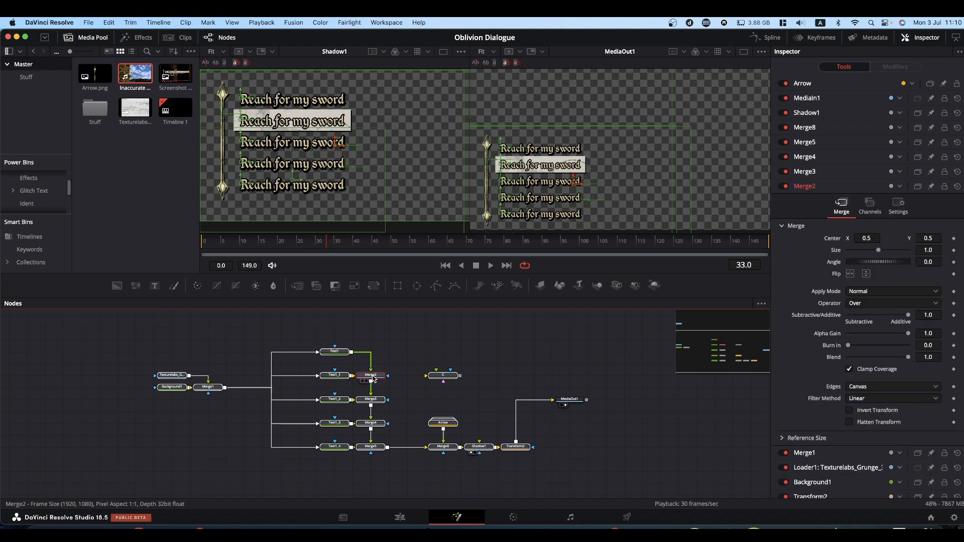
right_click(373, 378)
mouse_move(414, 222)
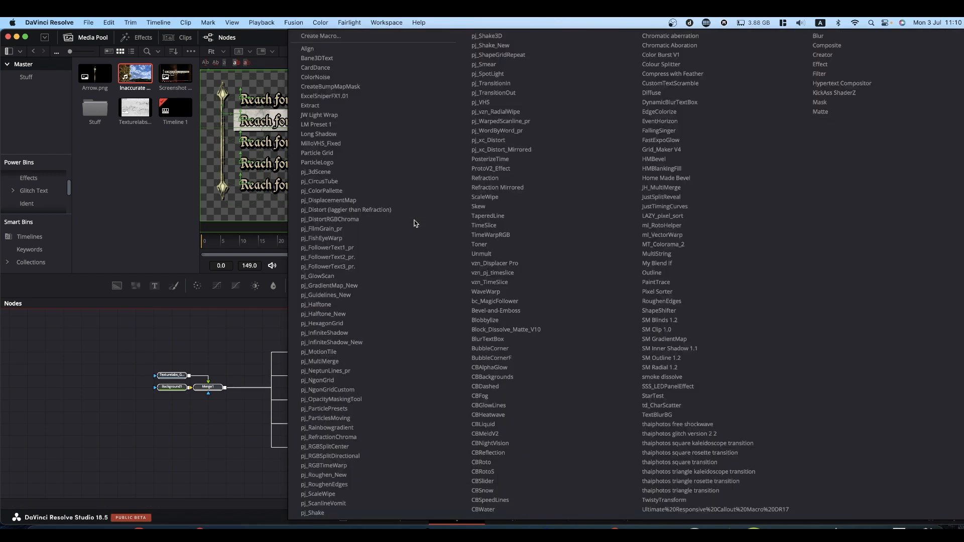
click(317, 35)
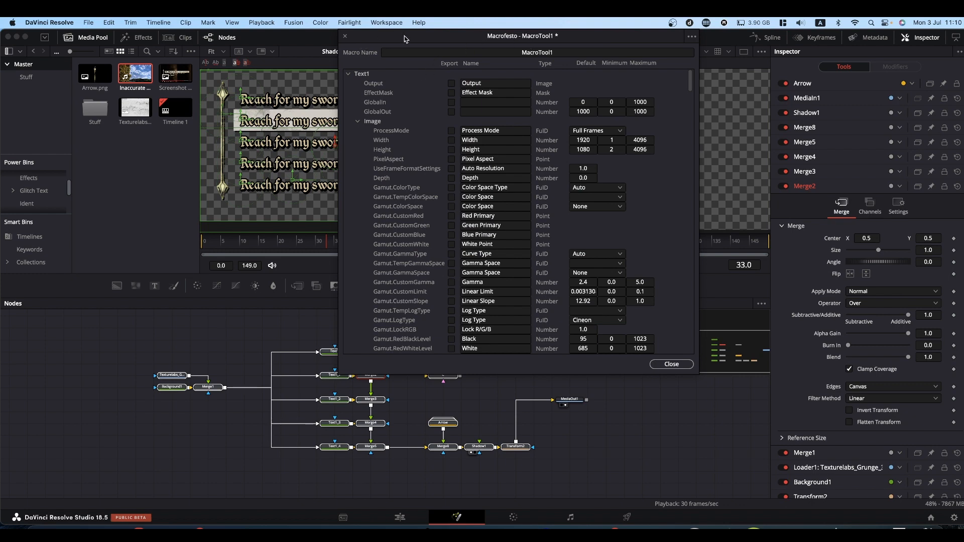
drag(402, 36, 297, 124)
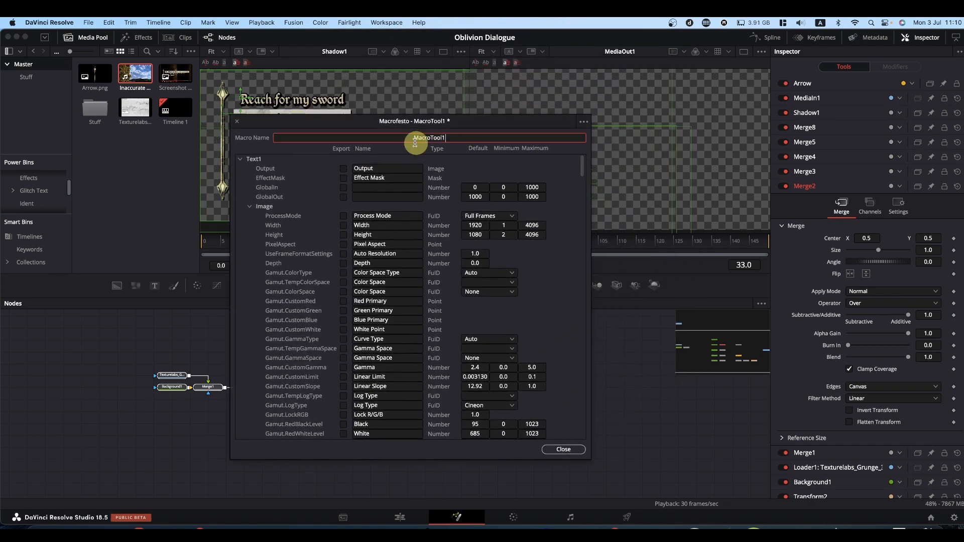
double_click(380, 140)
text(O)
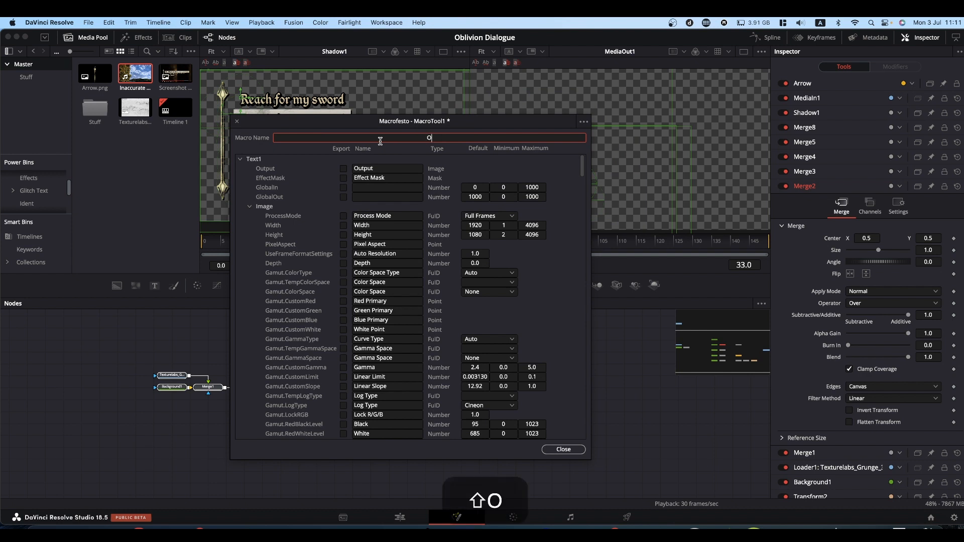
text(blivion Dialogue)
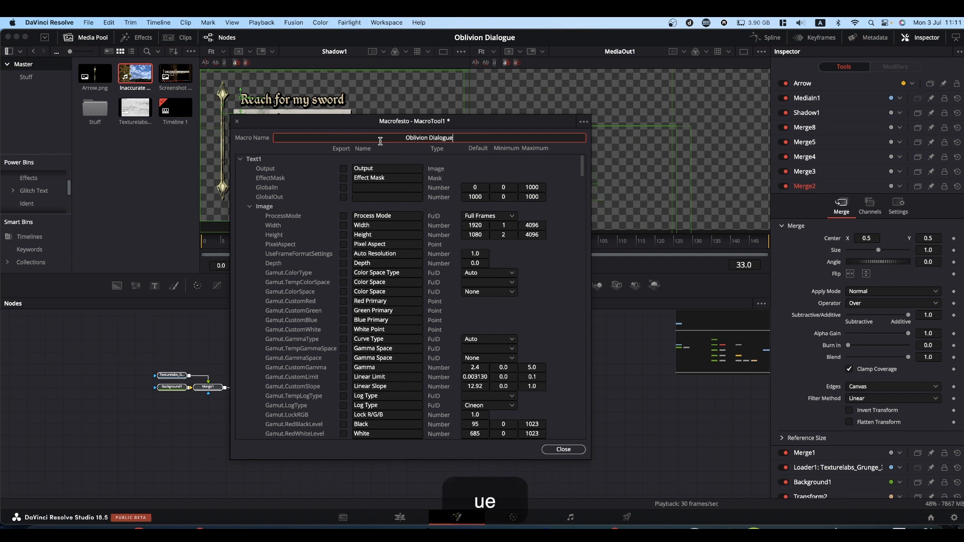
click(311, 200)
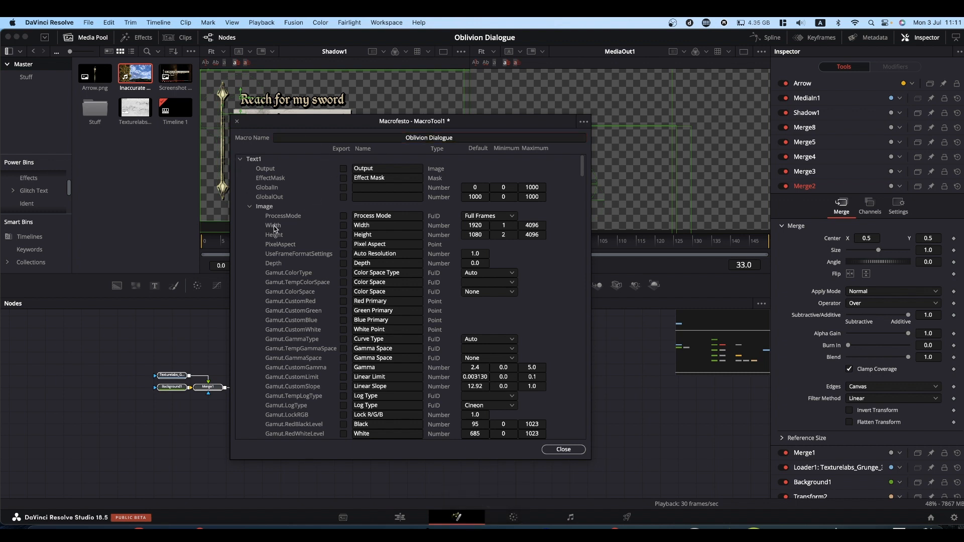
Collapse Text1's Image parameters, then mark its StyledText parameter for export and name it Response 1.
scroll(279, 240, down, 13)
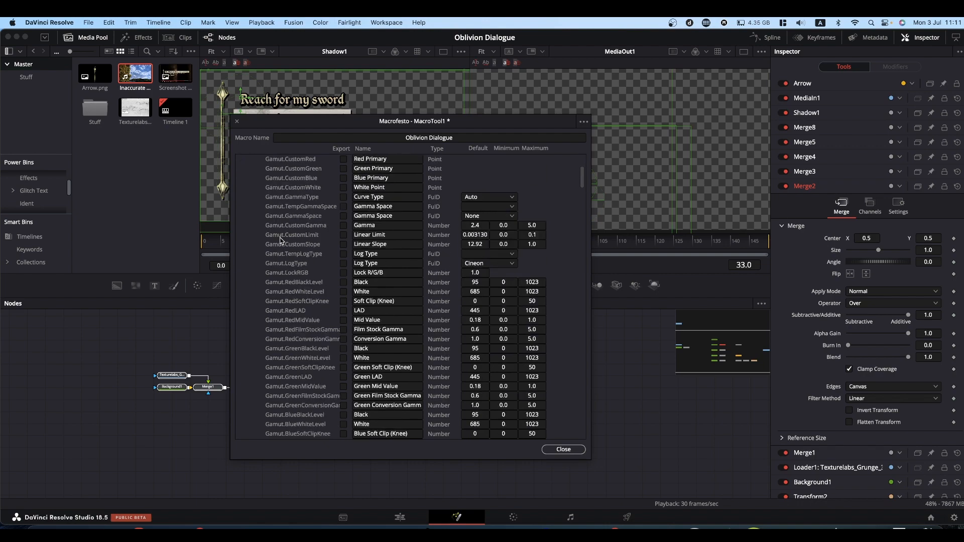
scroll(282, 241, up, 13)
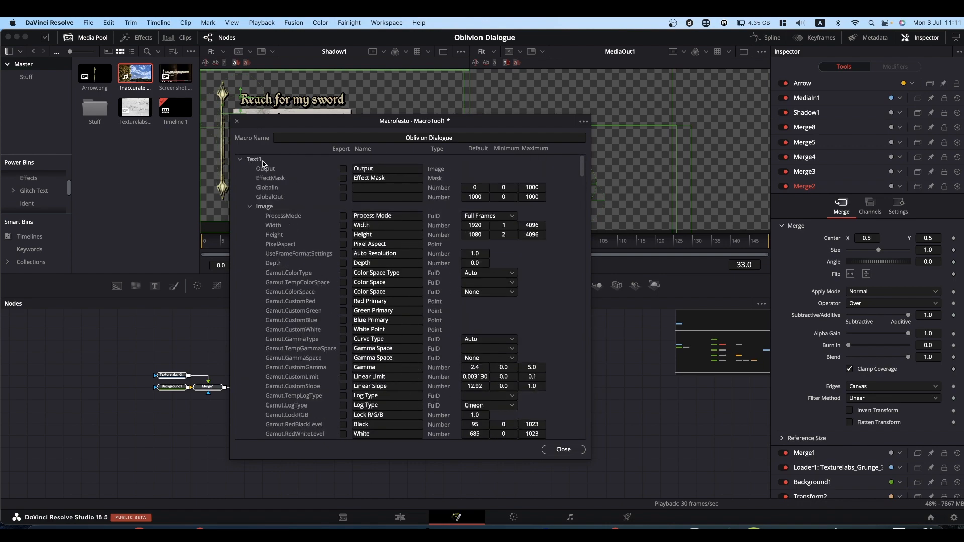
click(251, 208)
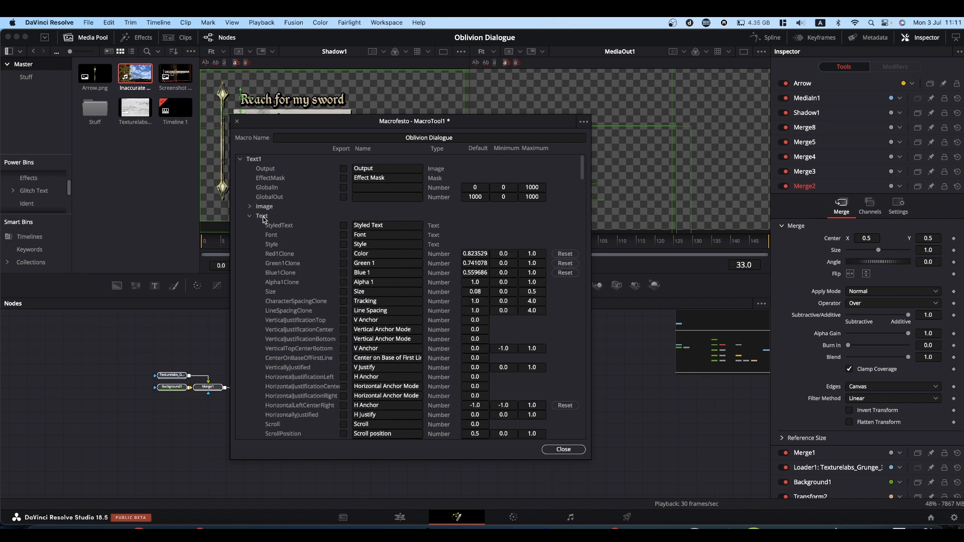
click(343, 225)
click(388, 226)
drag(386, 226, 341, 226)
text(Re)
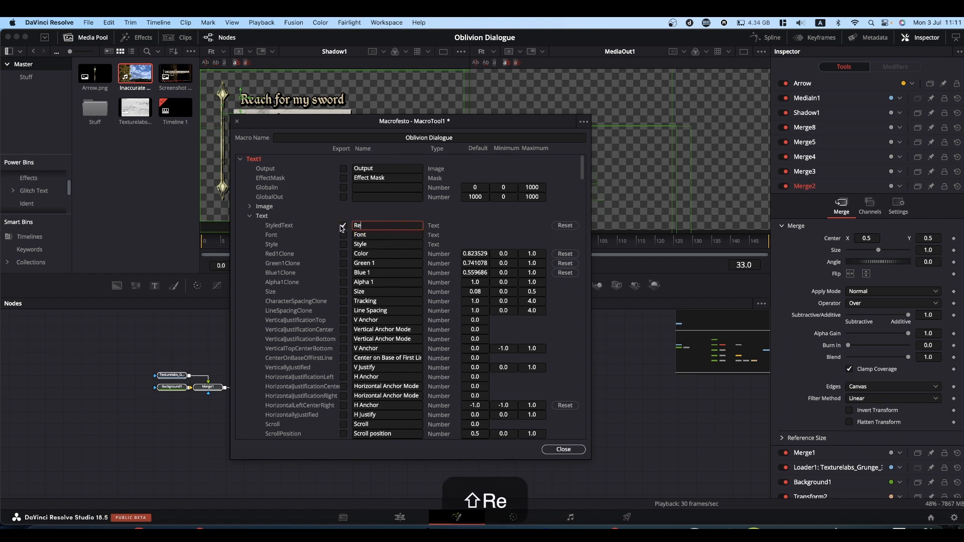
text(sponse 1)
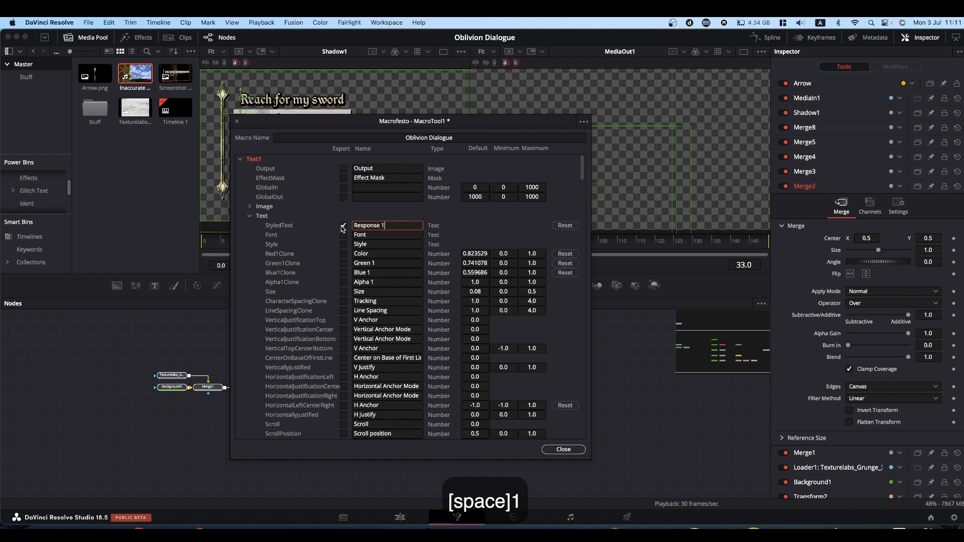
click(335, 225)
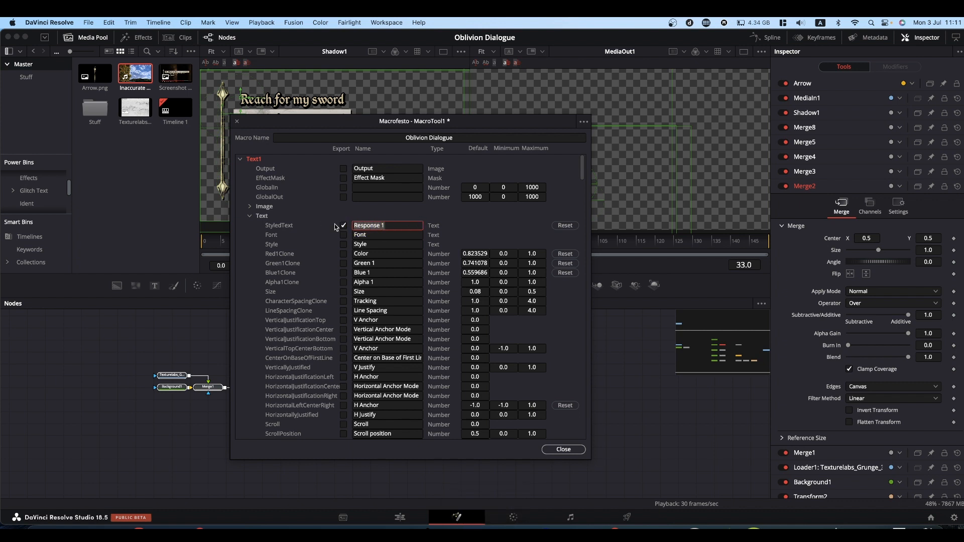
Mark Text1_1's StyledText parameter for export and name it Response 2, reusing the name copied from Text1's exported parameter.
key(super+c)
click(240, 160)
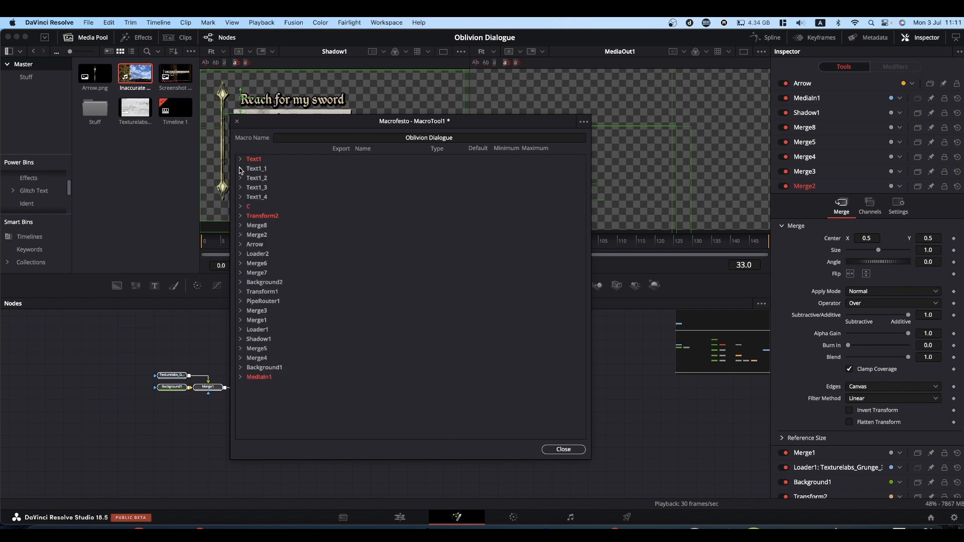
click(240, 169)
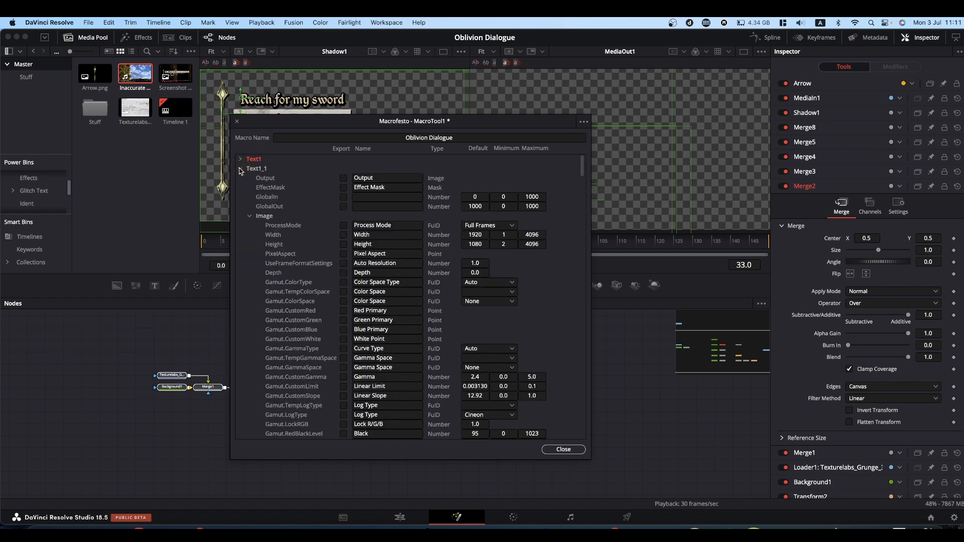
click(249, 216)
click(343, 236)
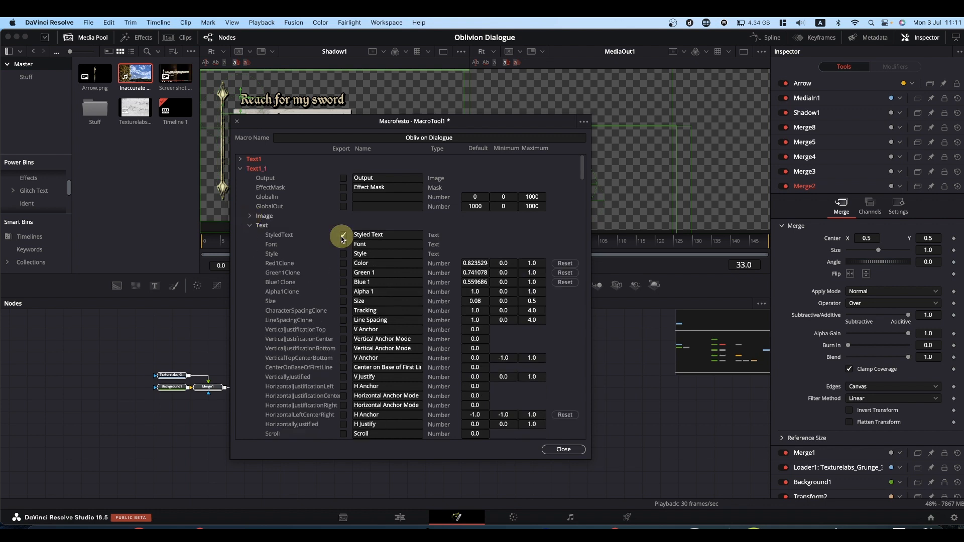
click(396, 238)
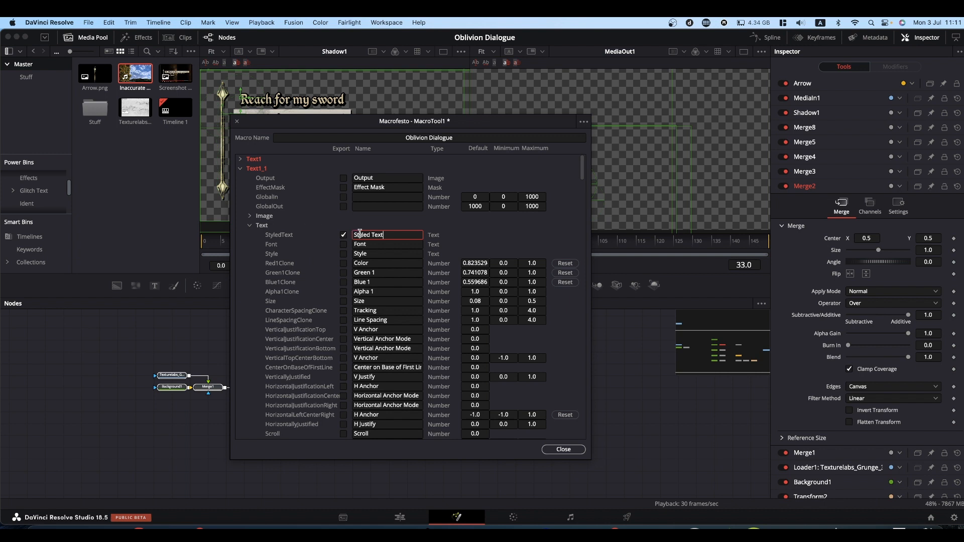
drag(384, 235, 301, 228)
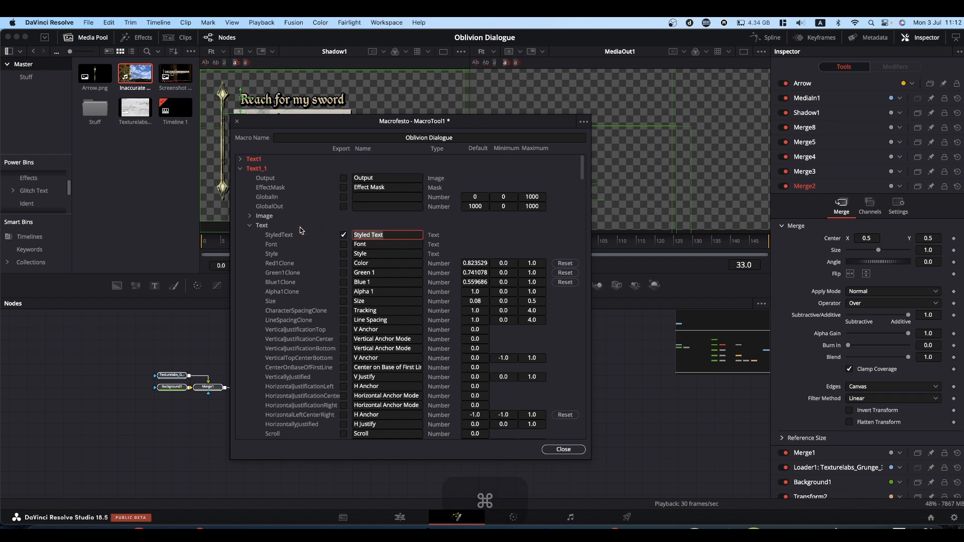
key(super+v)
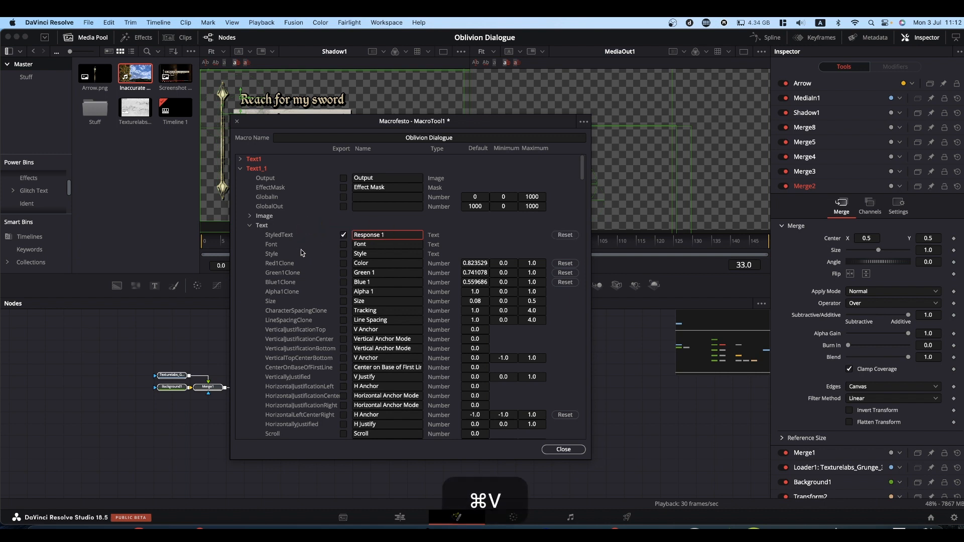
key(BackSpace)
text(2)
click(240, 169)
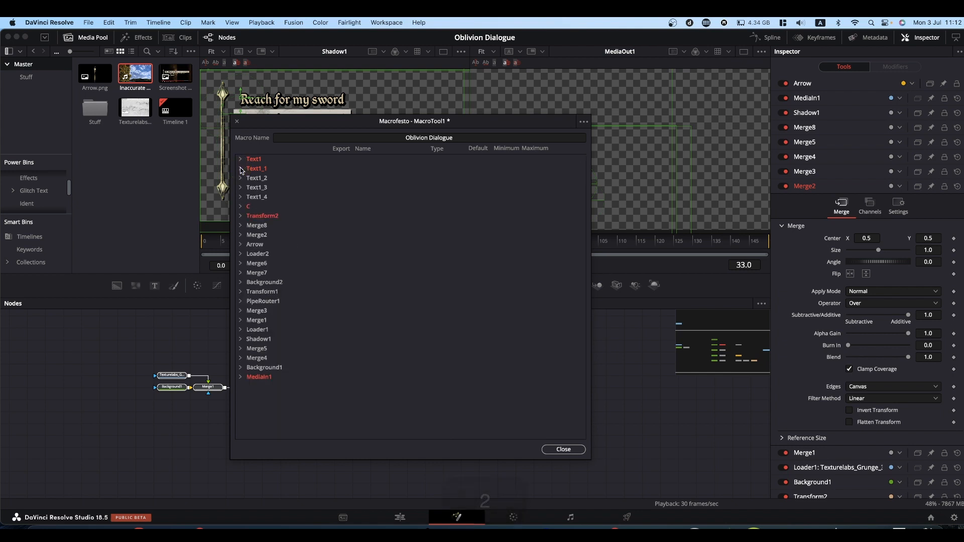
Mark Text1_2's StyledText parameter for export and name it Response 3.
click(240, 179)
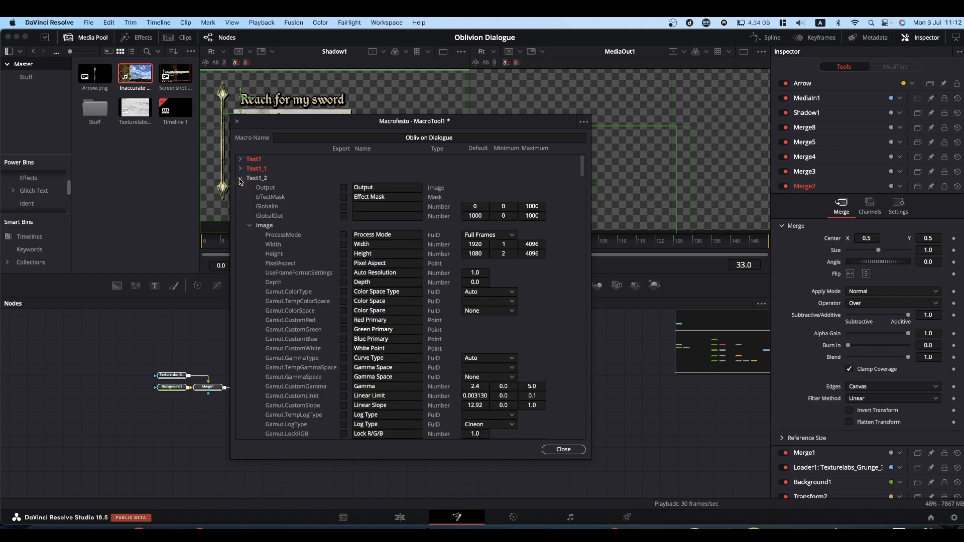
click(249, 225)
click(343, 244)
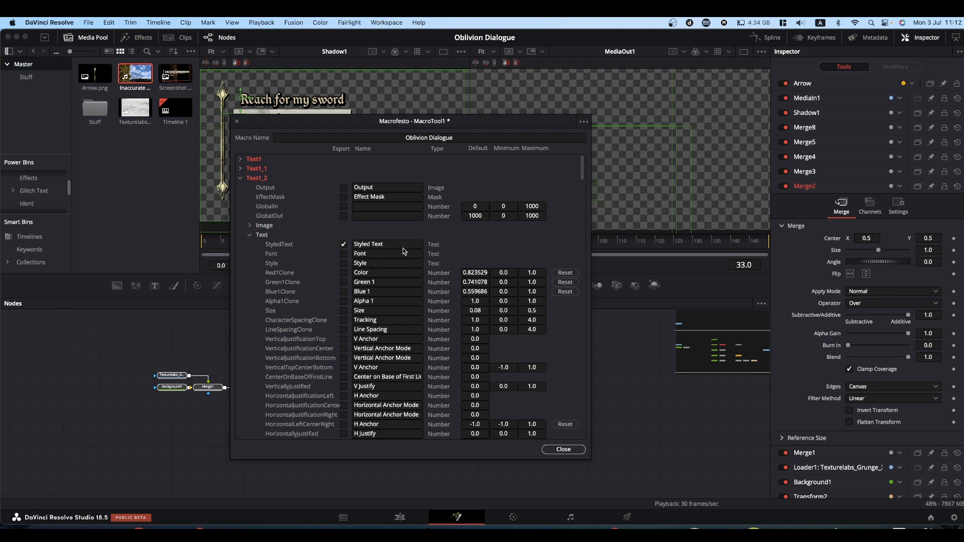
click(400, 245)
key(super+v)
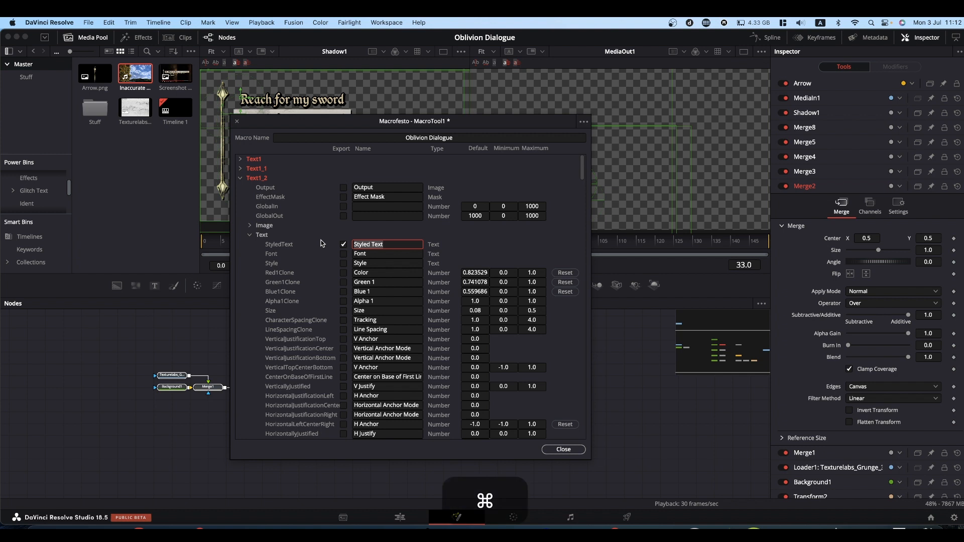
key(BackSpace)
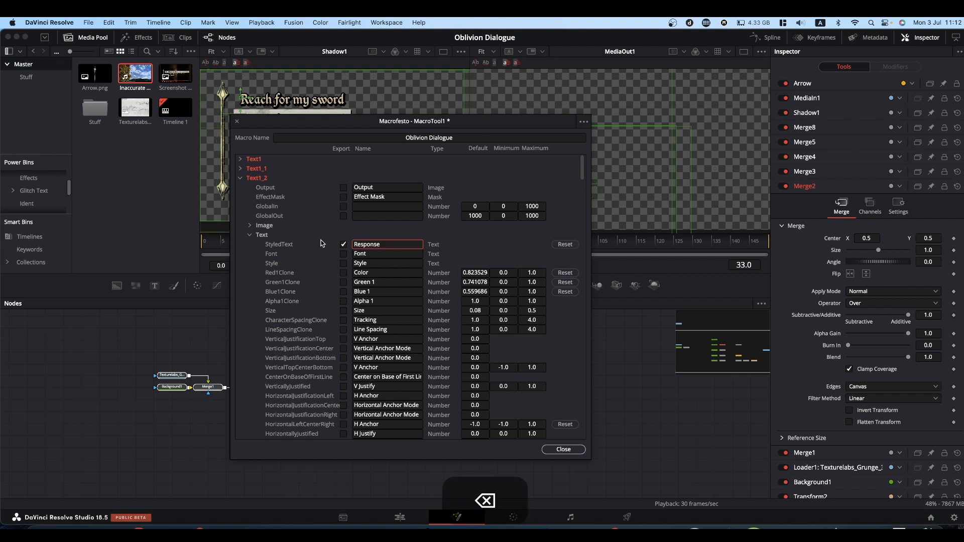
text(3)
click(240, 178)
Mark Text1_3's StyledText parameter for export and name it Response 4.
click(241, 188)
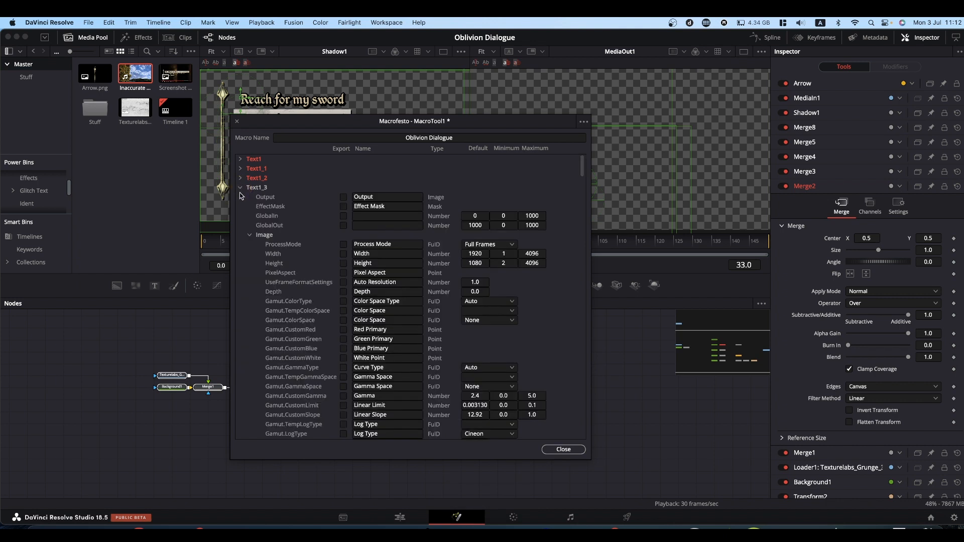
click(249, 235)
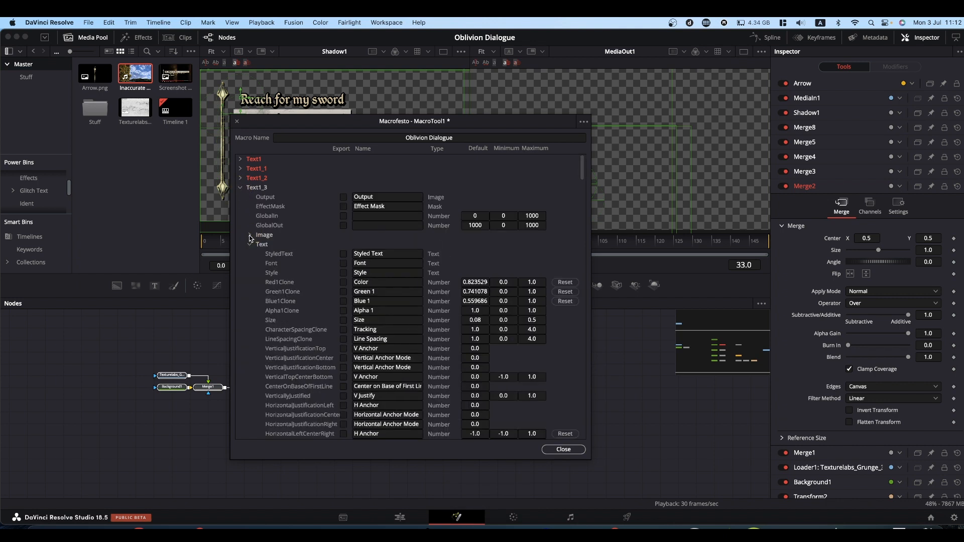
click(344, 254)
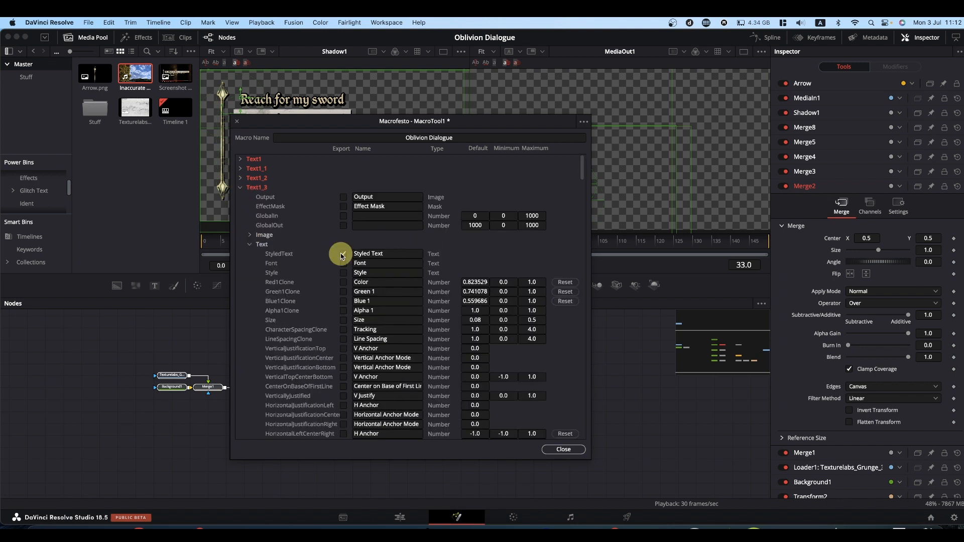
click(401, 254)
drag(400, 254, 353, 254)
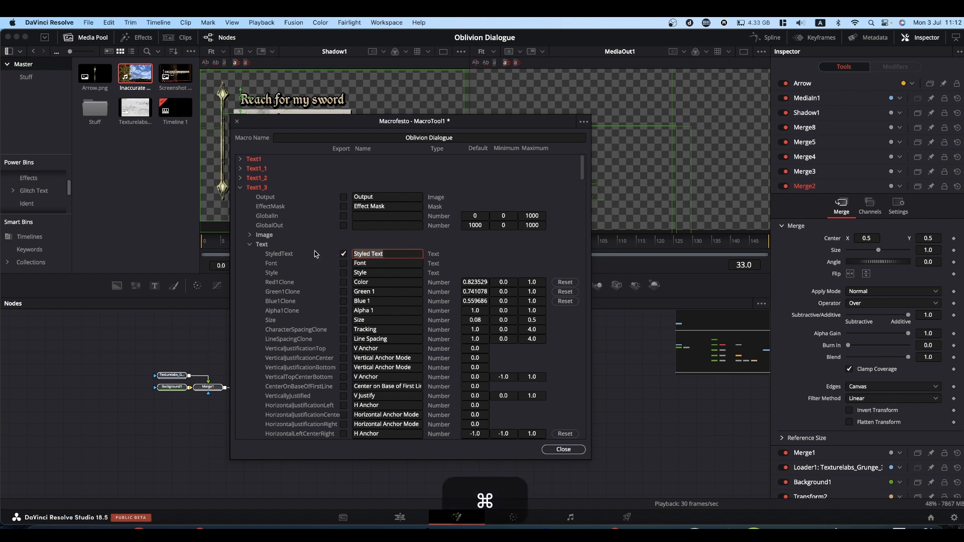
key(super+v)
key(BackSpace)
text(4)
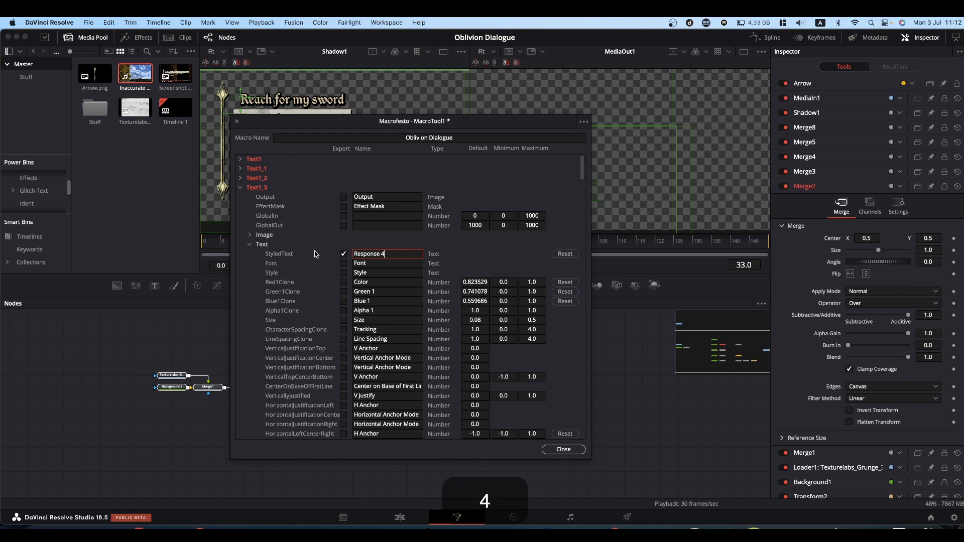
click(240, 188)
Mark Text1_4's StyledText parameter for export and name it Response 5.
click(240, 197)
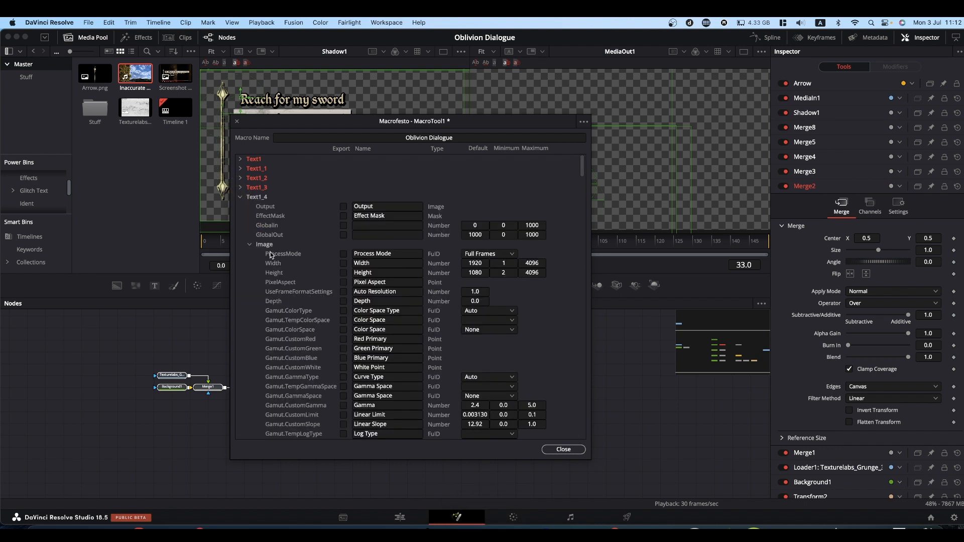
click(249, 245)
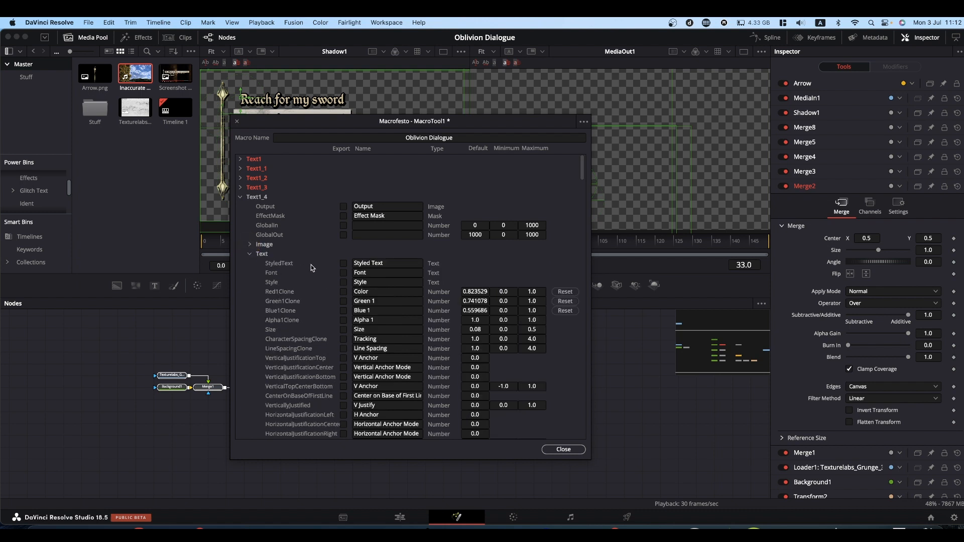
click(343, 263)
click(365, 263)
key(super+v)
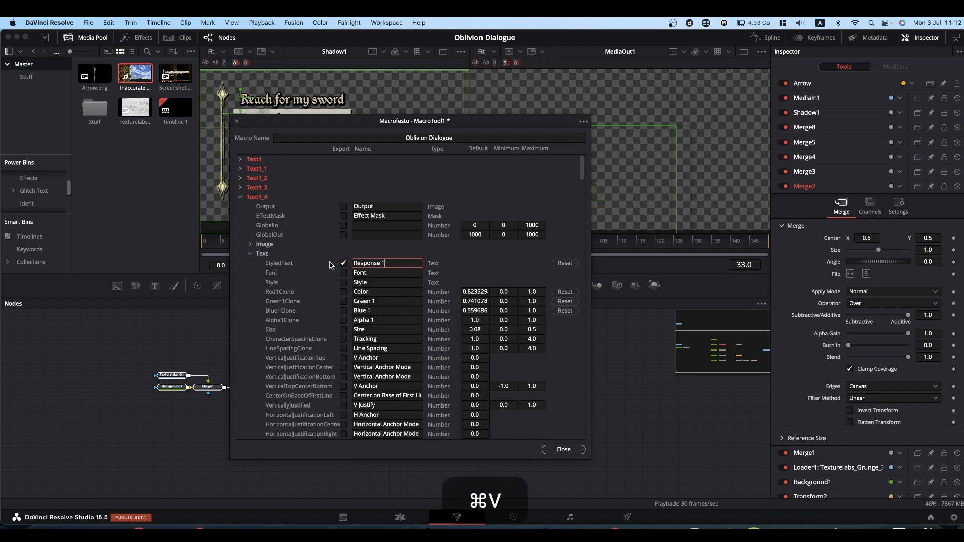
key(BackSpace)
text(5)
click(239, 197)
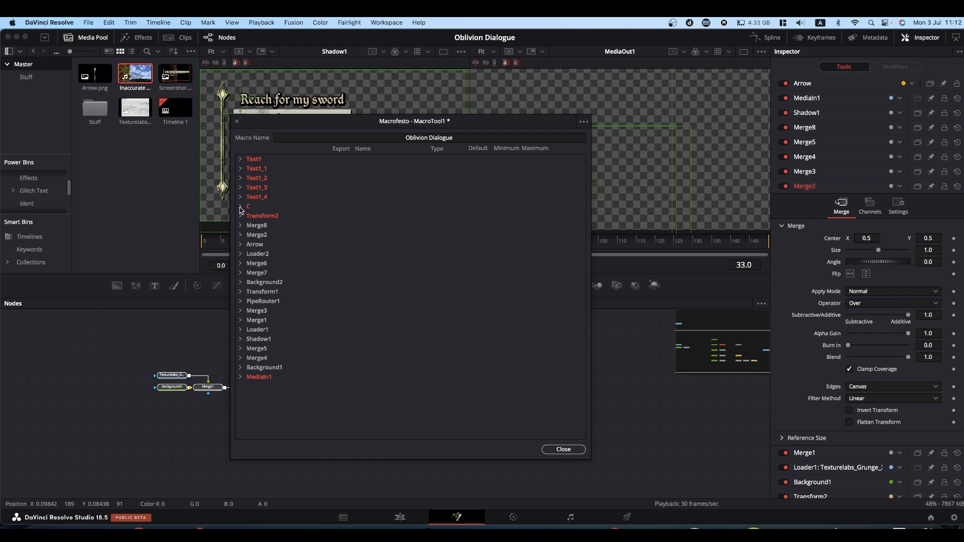
Exclude the C node's Output from the export, and export its Response control under the name Pick Response.
click(241, 207)
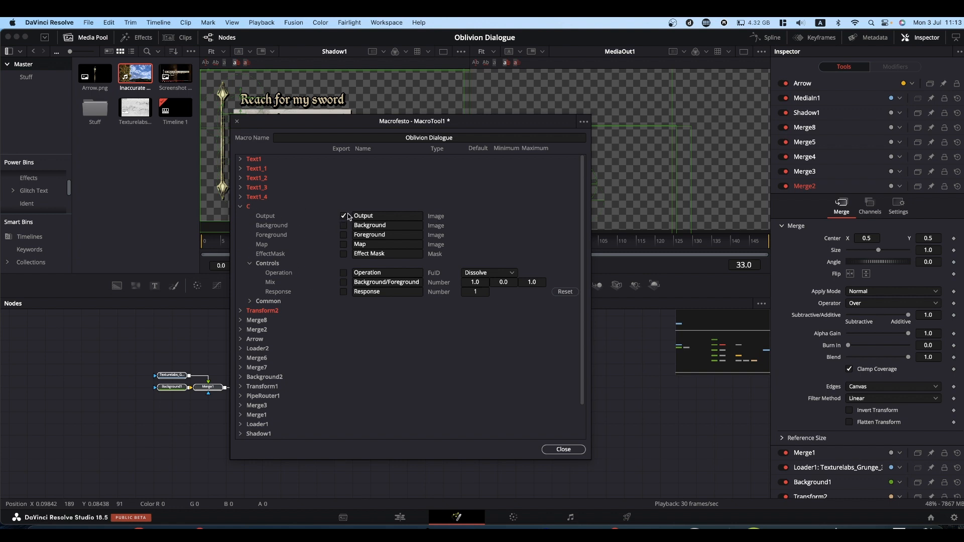
drag(428, 124, 221, 108)
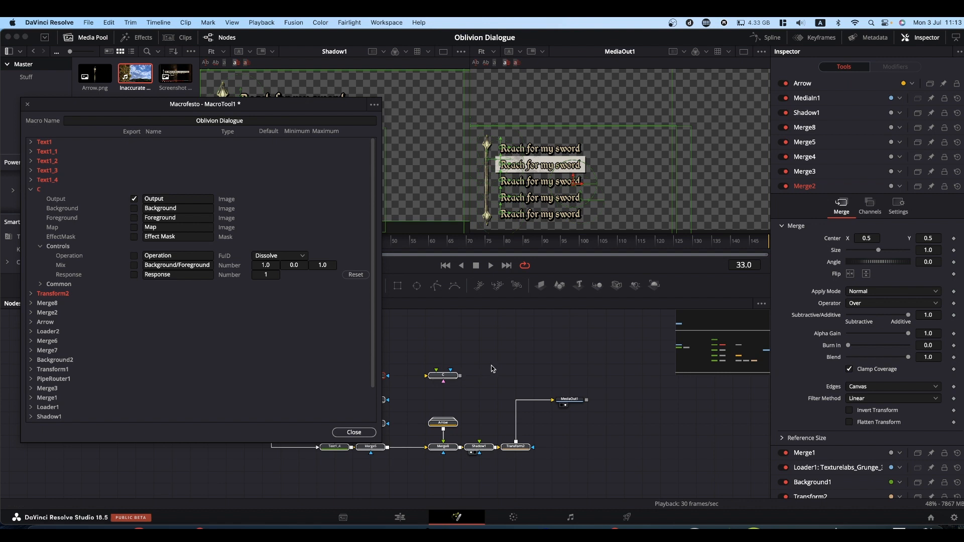
click(134, 199)
click(135, 276)
click(146, 277)
text(Pick)
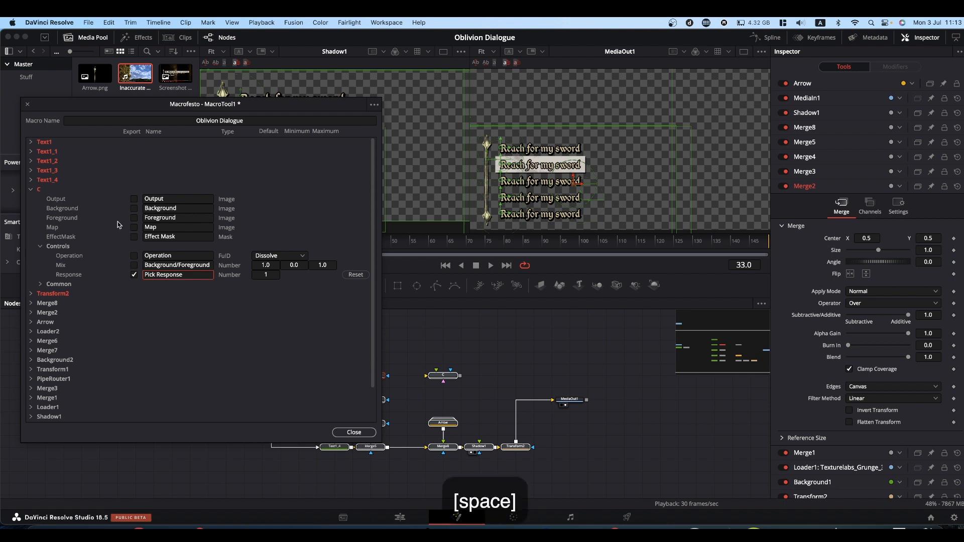
click(30, 190)
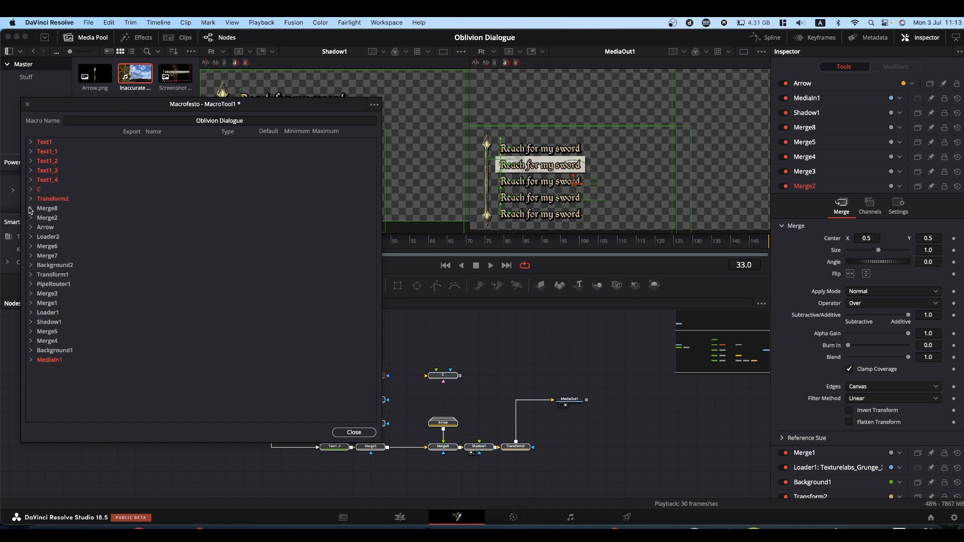
Mark Transform2's Center and Size parameters for export and name them Overall Position and Overall Size.
click(31, 199)
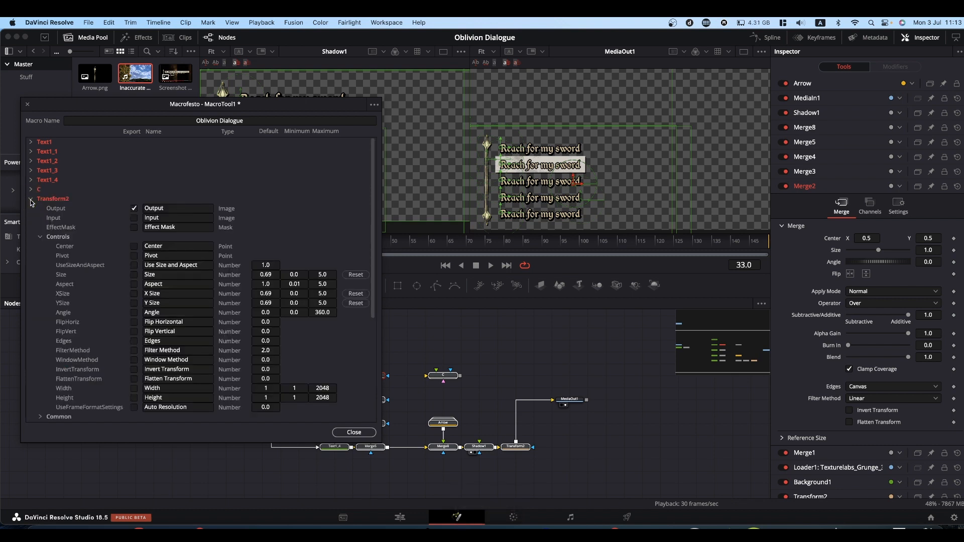
click(134, 246)
click(135, 275)
click(187, 249)
text(Overall)
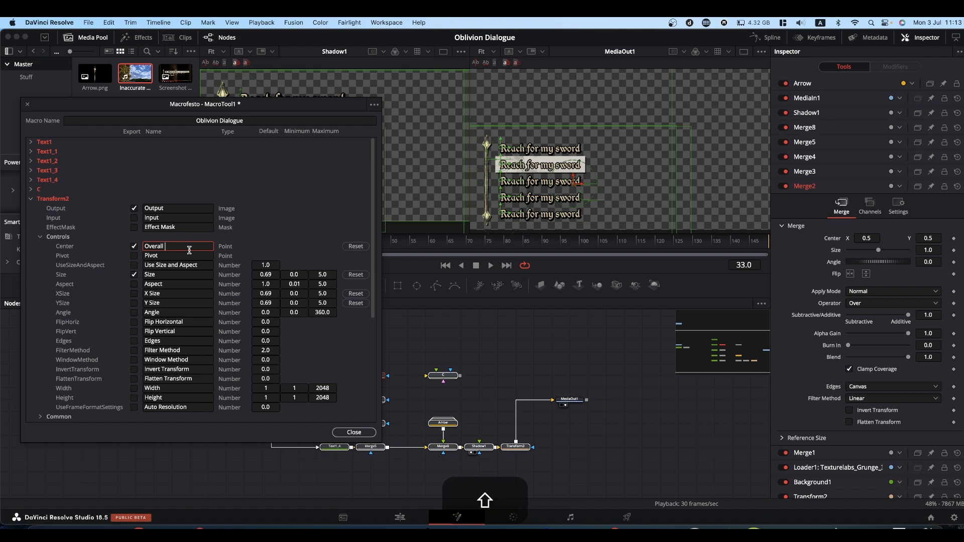
text( Position)
double_click(162, 275)
text(O)
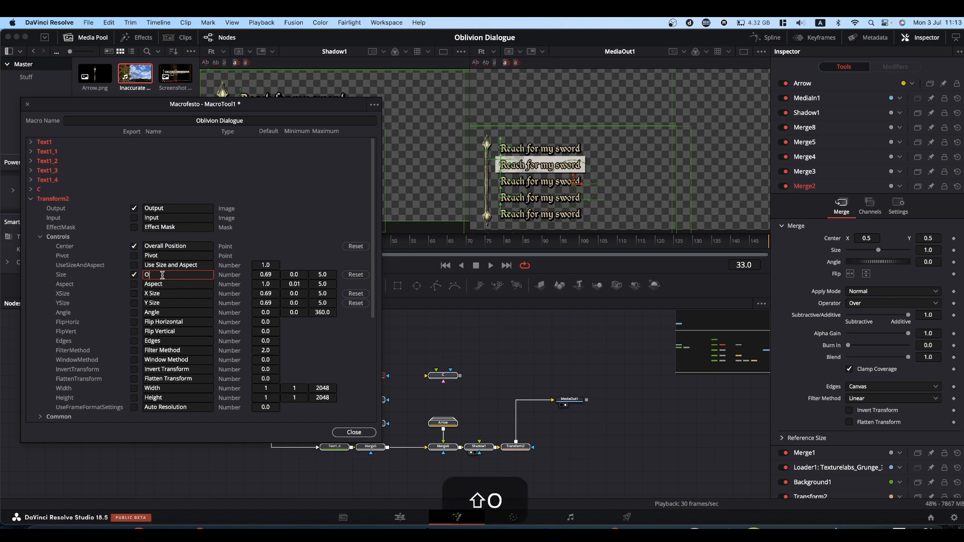
text(verall Size)
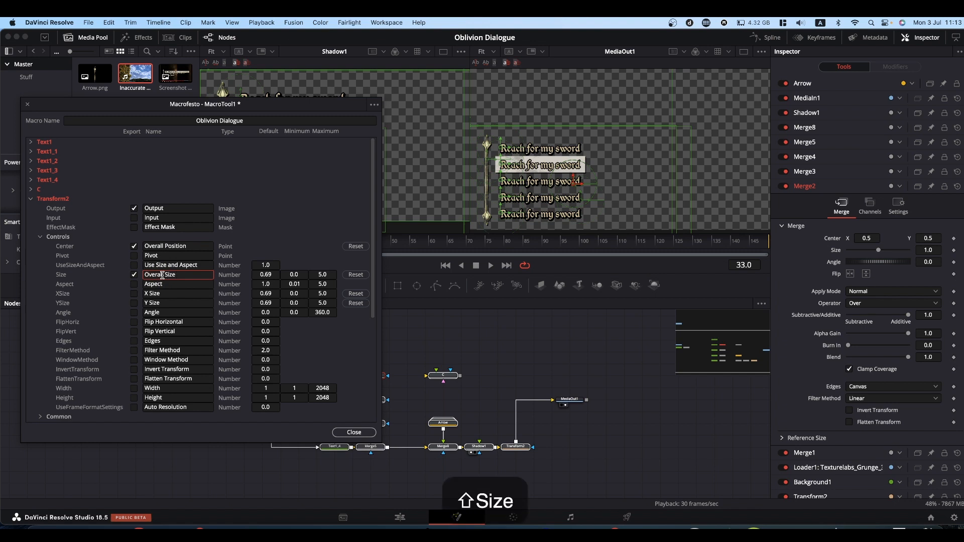
click(151, 319)
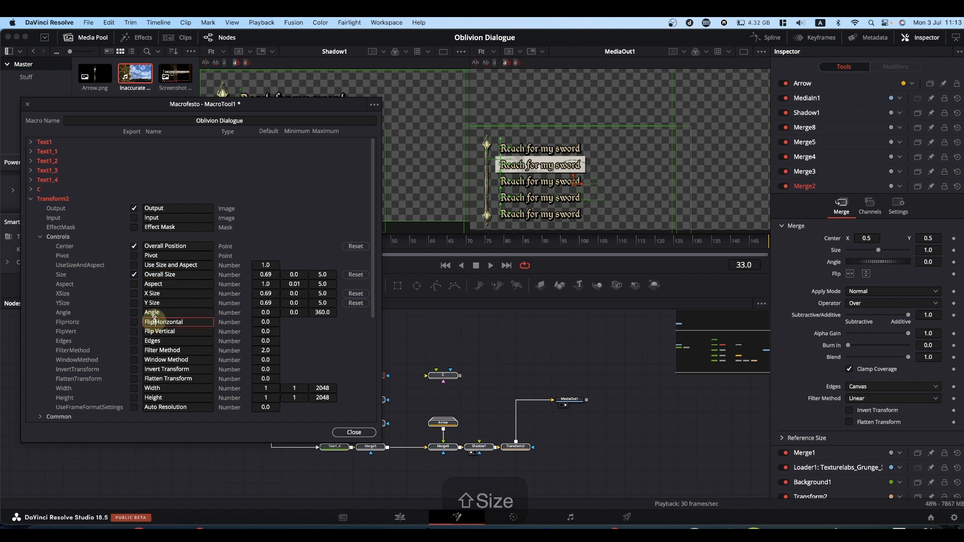
click(90, 304)
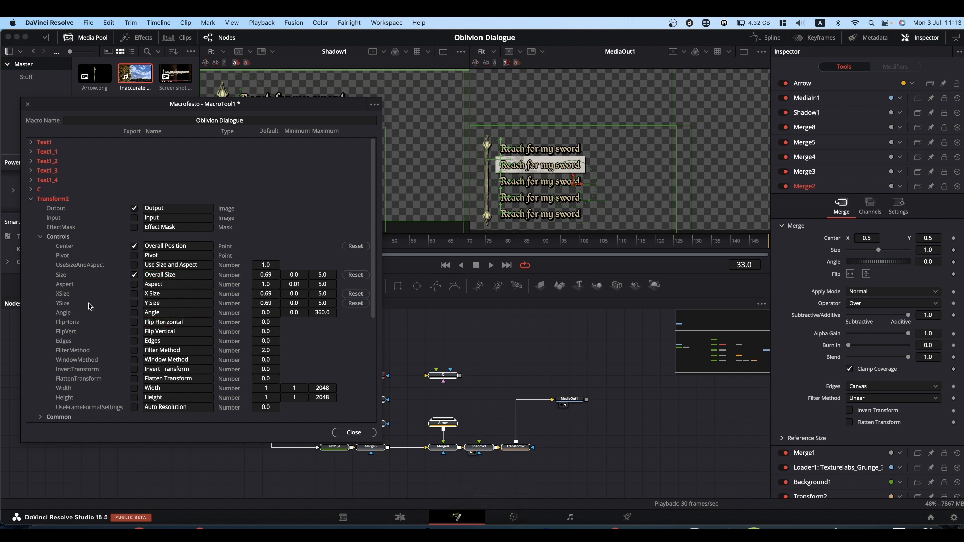
click(30, 200)
Start saving the Oblivion Dialogue macro to a new location and browse from Blackmagic Design to its Fusion folder.
drag(259, 106, 457, 107)
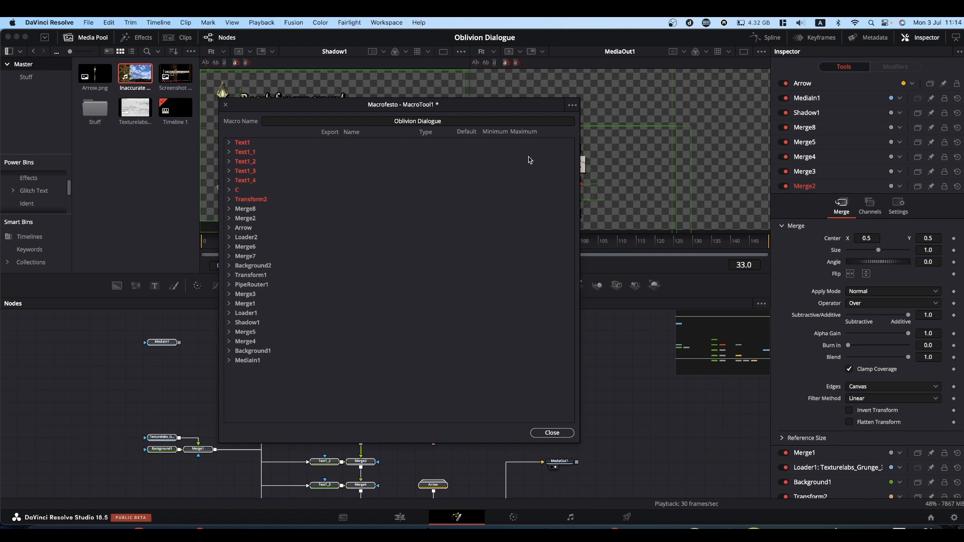
click(572, 105)
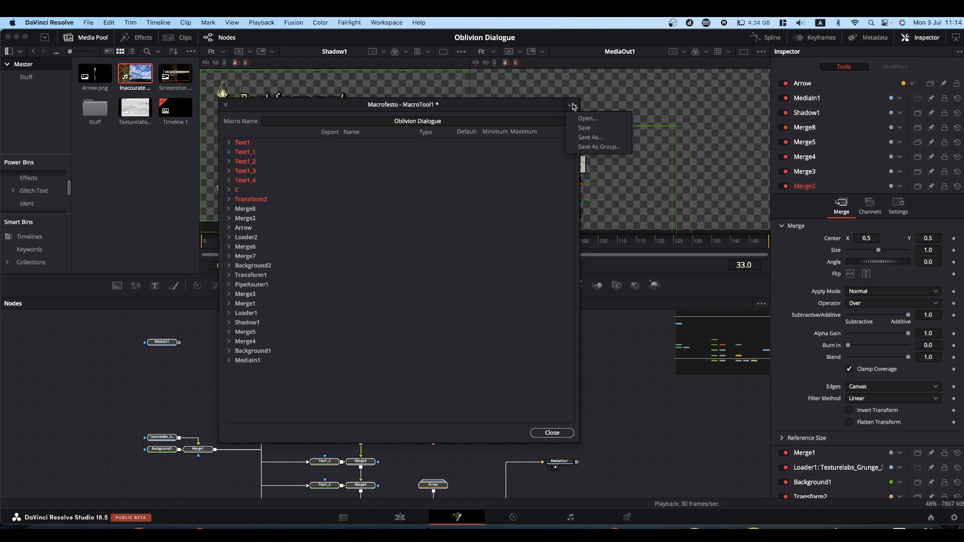
click(592, 147)
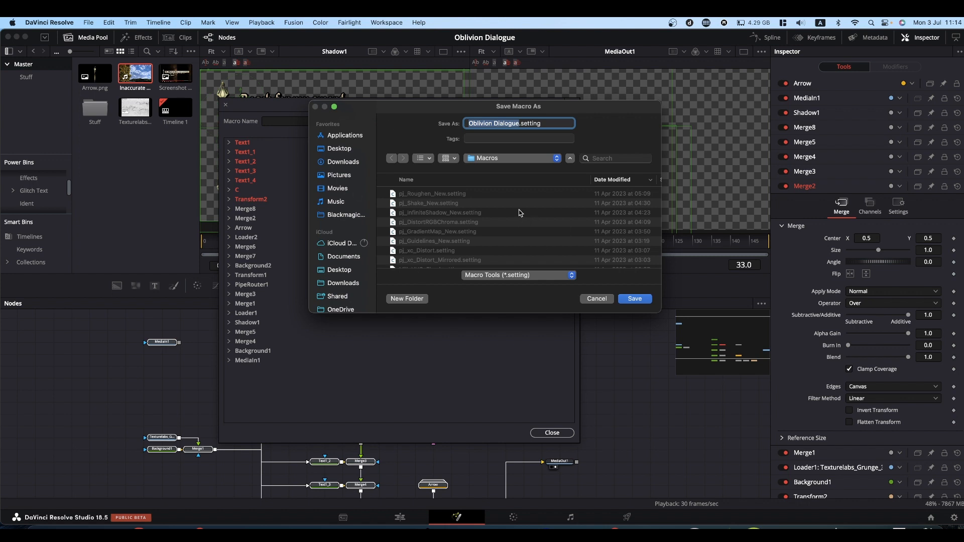
click(346, 216)
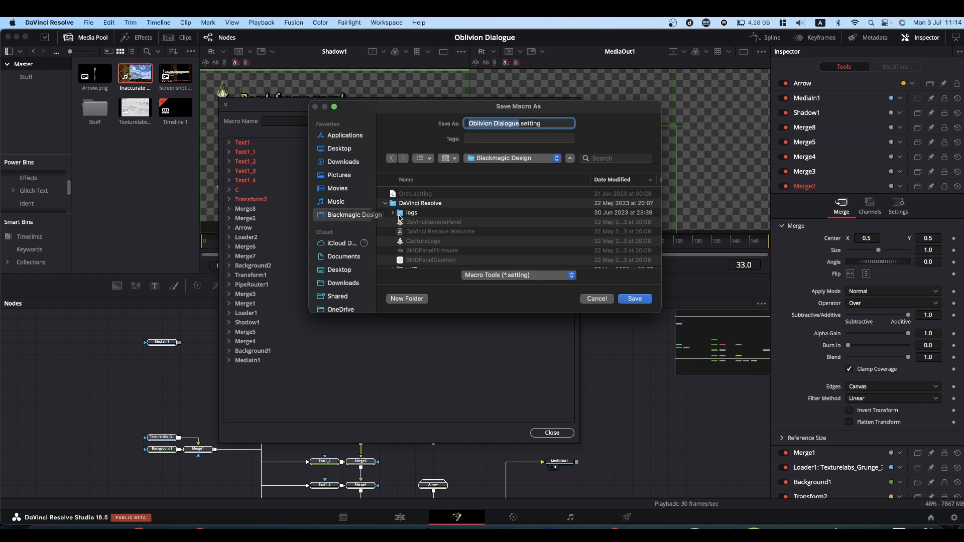
scroll(421, 218, down, 1)
scroll(422, 236, down, 5)
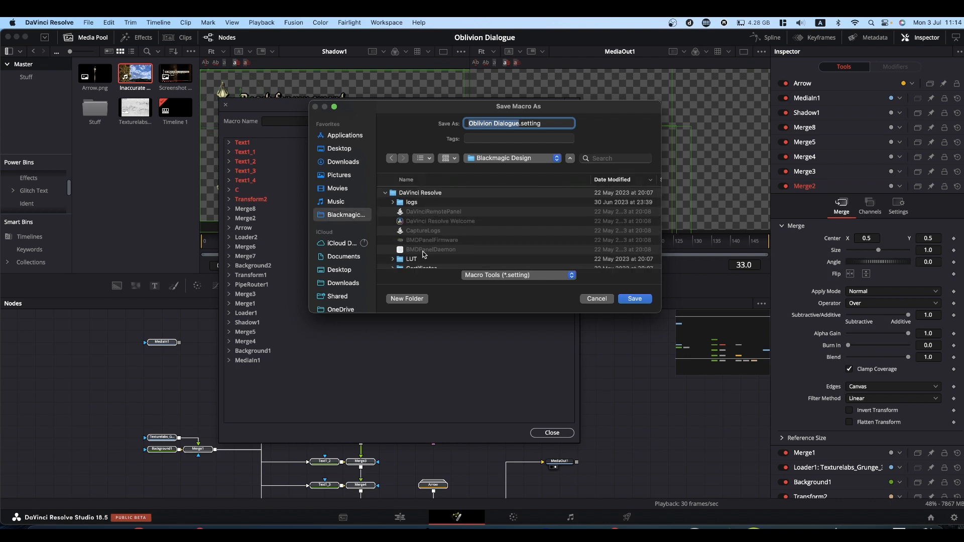
scroll(427, 228, down, 10)
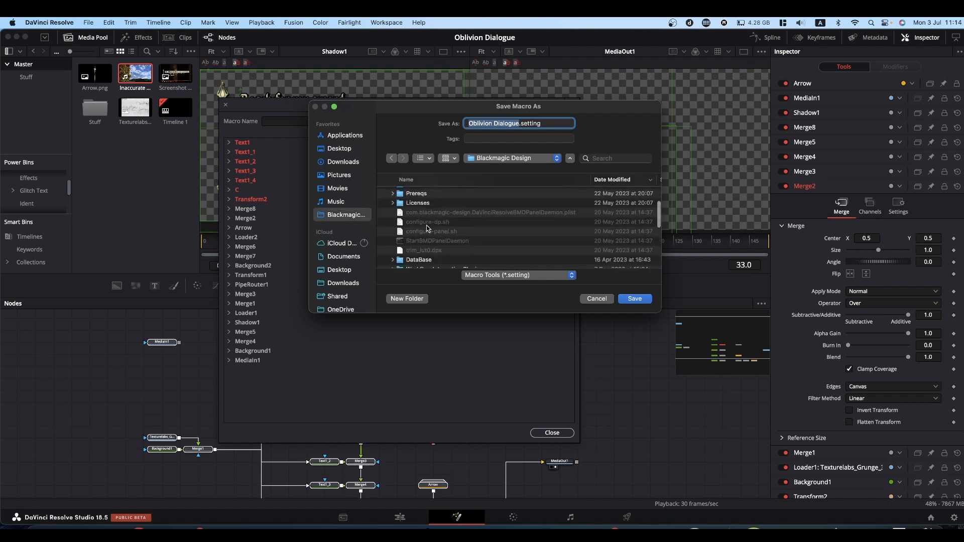
scroll(427, 229, down, 1)
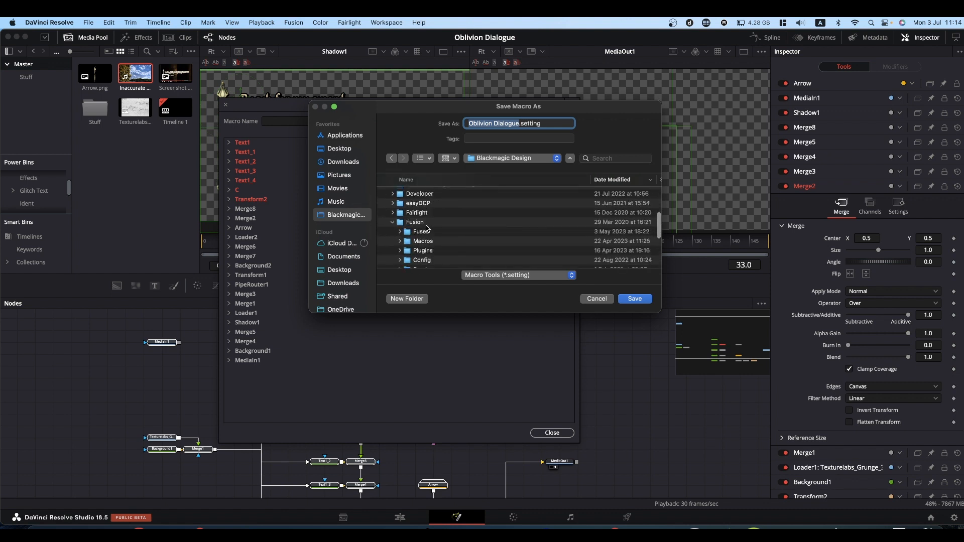
double_click(420, 223)
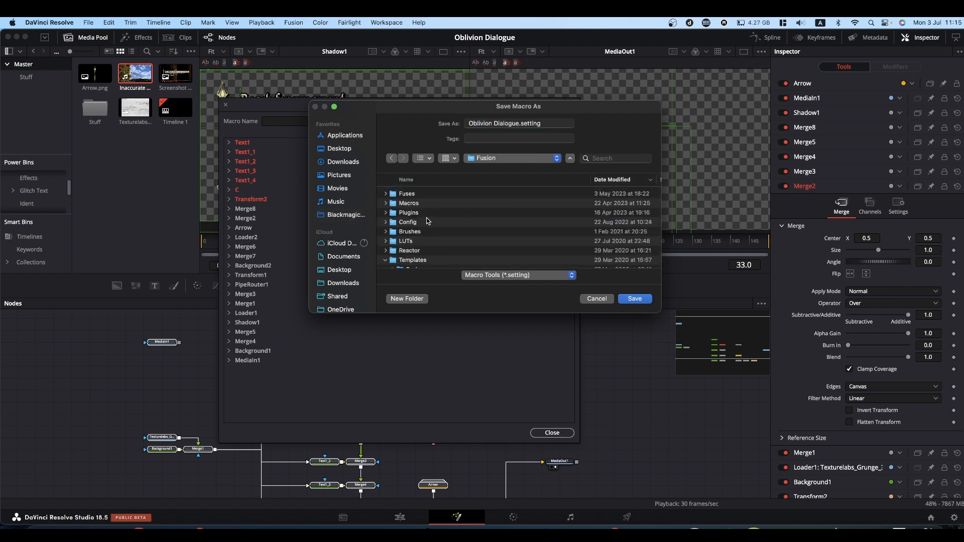
Open the Templates/Edit/Titles folder and try to save the macro there as Oblivion Dialogue.setting.
scroll(427, 221, down, 3)
click(421, 225)
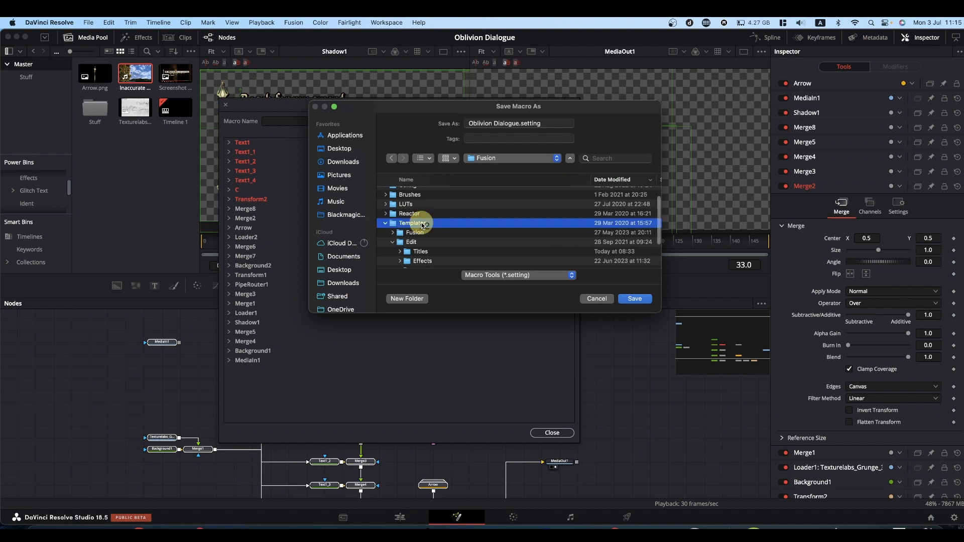
double_click(422, 225)
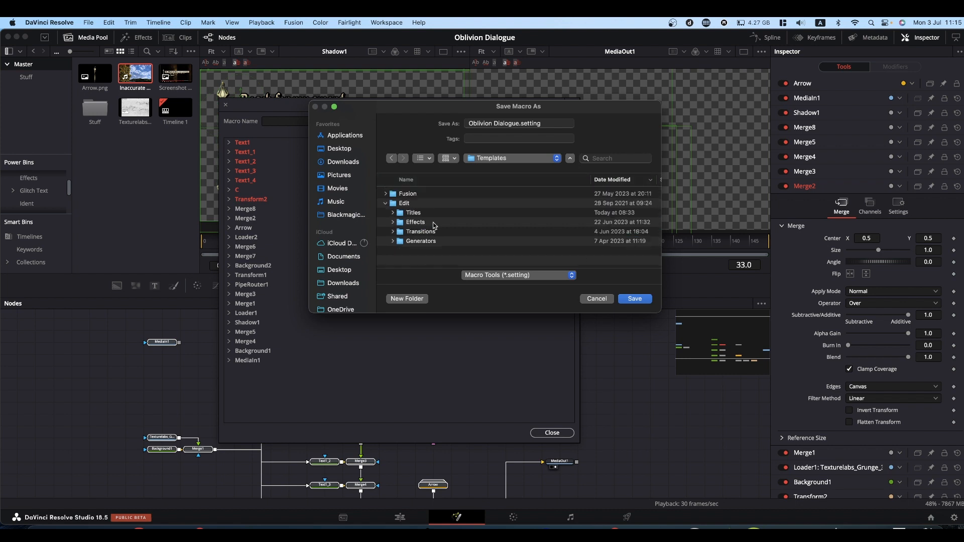
double_click(403, 203)
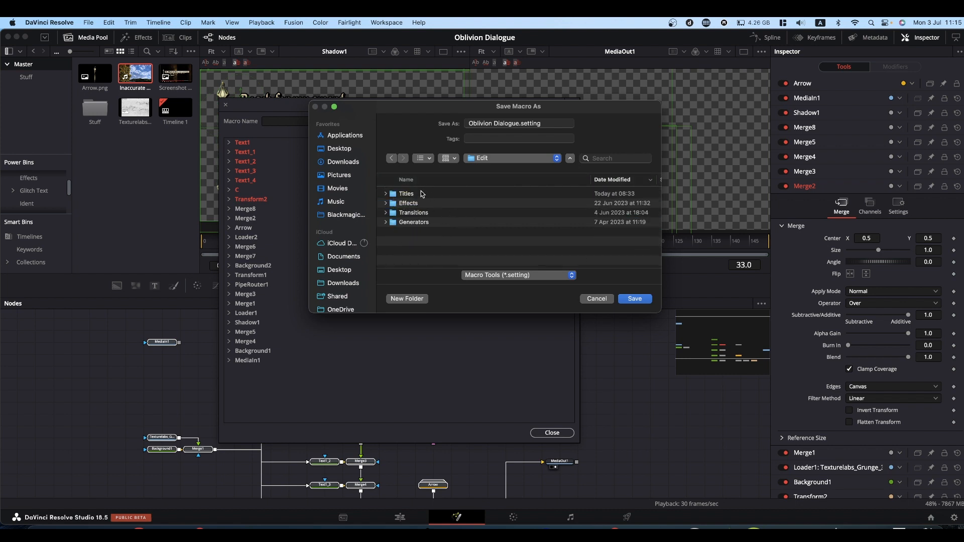
double_click(407, 195)
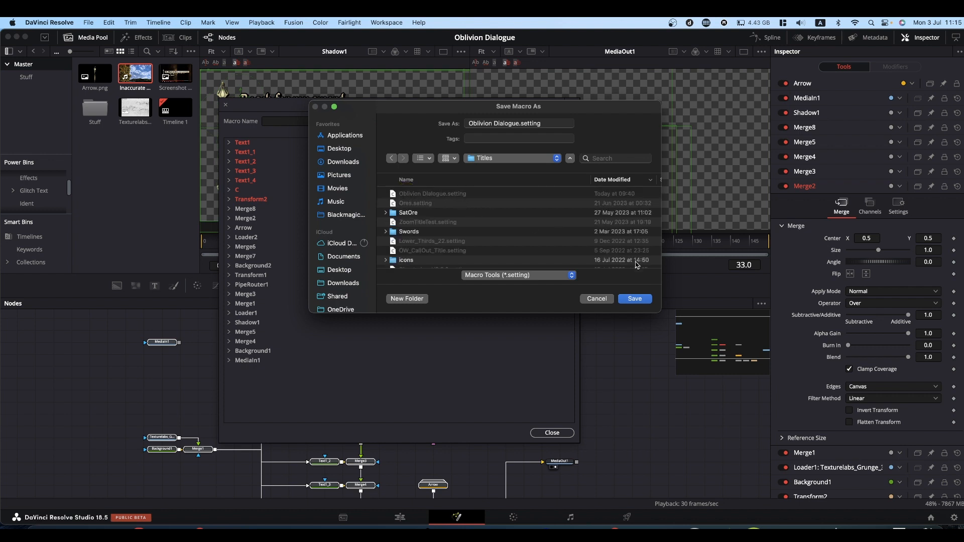
click(639, 299)
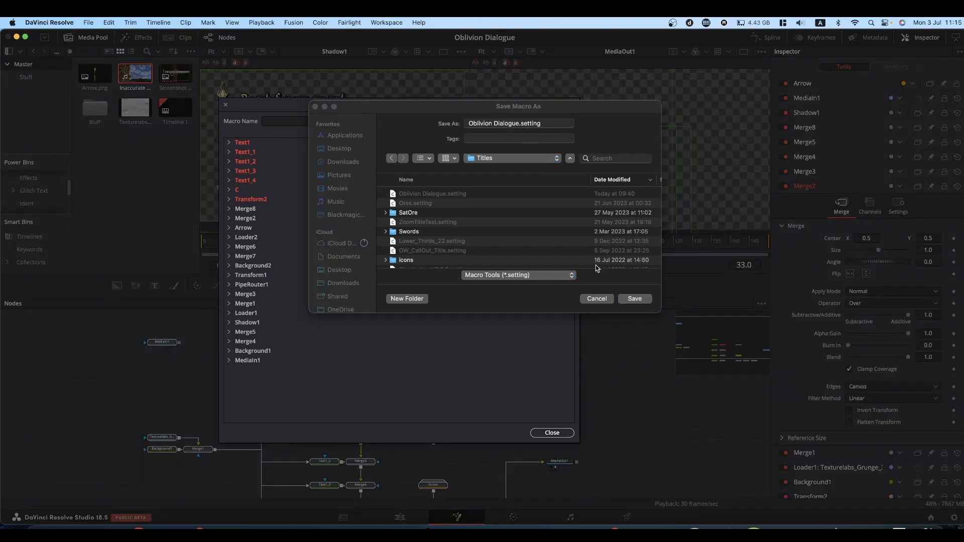
click(633, 300)
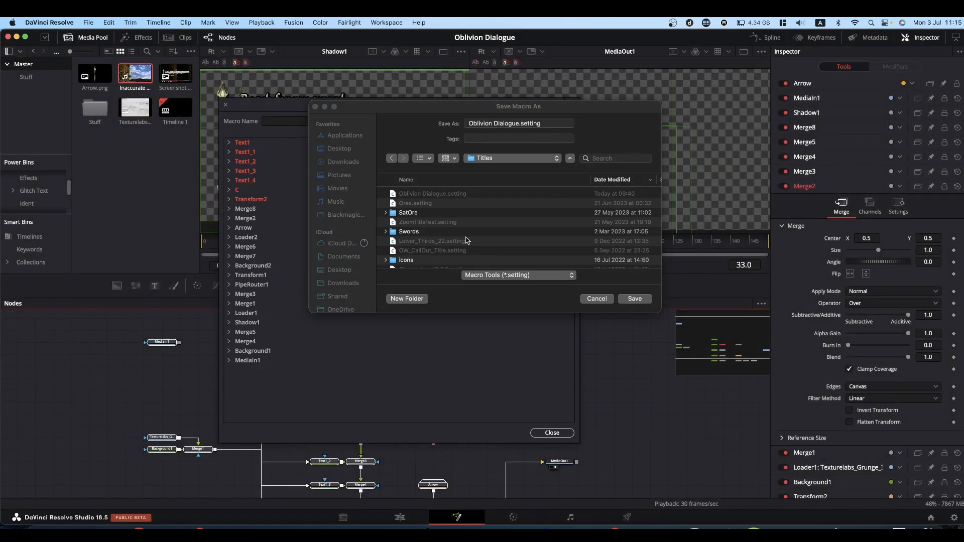
click(594, 300)
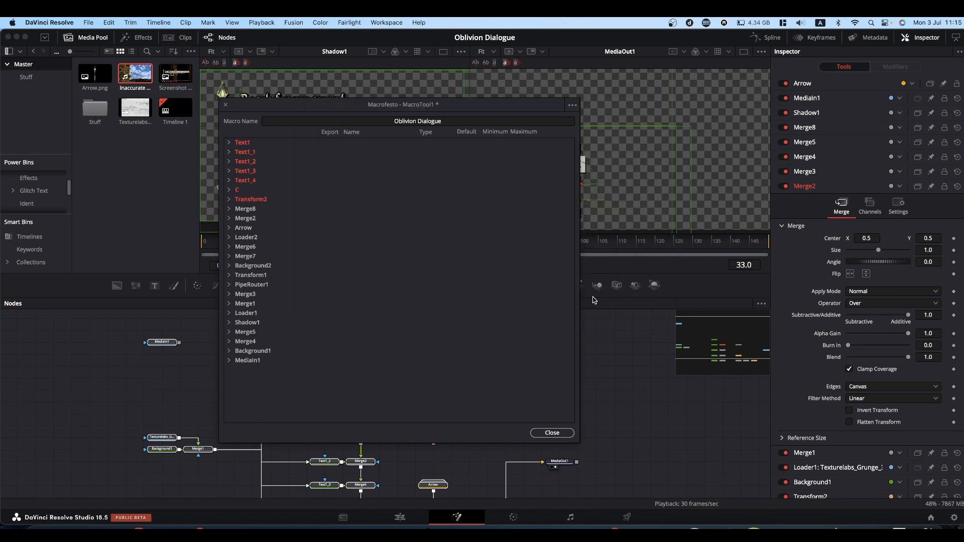
Close the macro editor without saving the changes and switch to the Edit page.
click(552, 433)
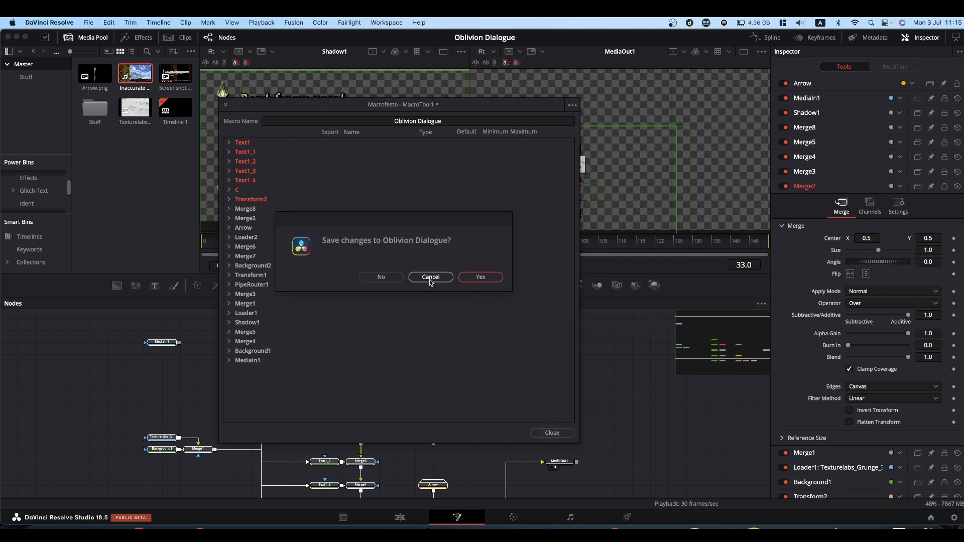
click(380, 278)
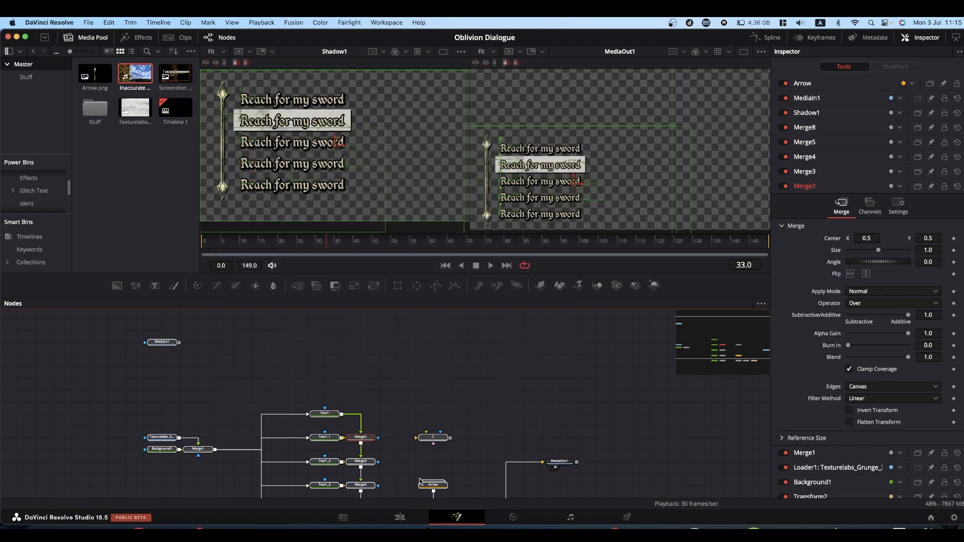
click(400, 517)
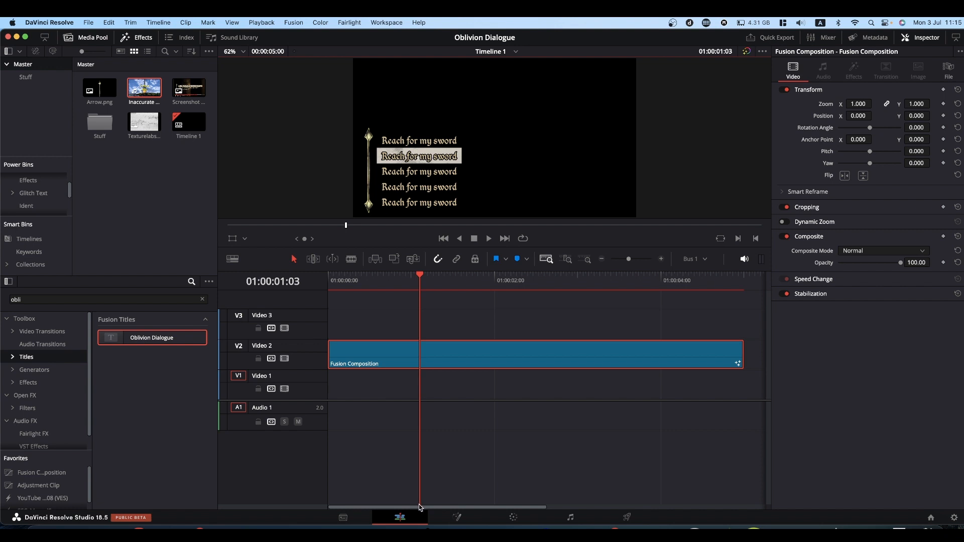
Add the Oblivion Dialogue title to Video 2 after the Fusion Composition clip, and select it with the playhead at 01:00:06:18.
drag(420, 508, 559, 508)
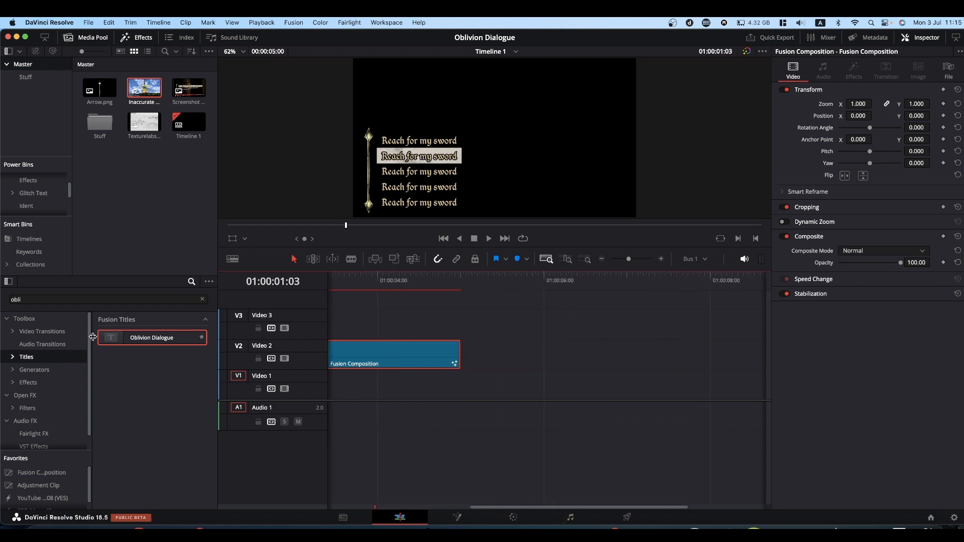
drag(147, 341, 495, 358)
key(shift+z)
click(592, 279)
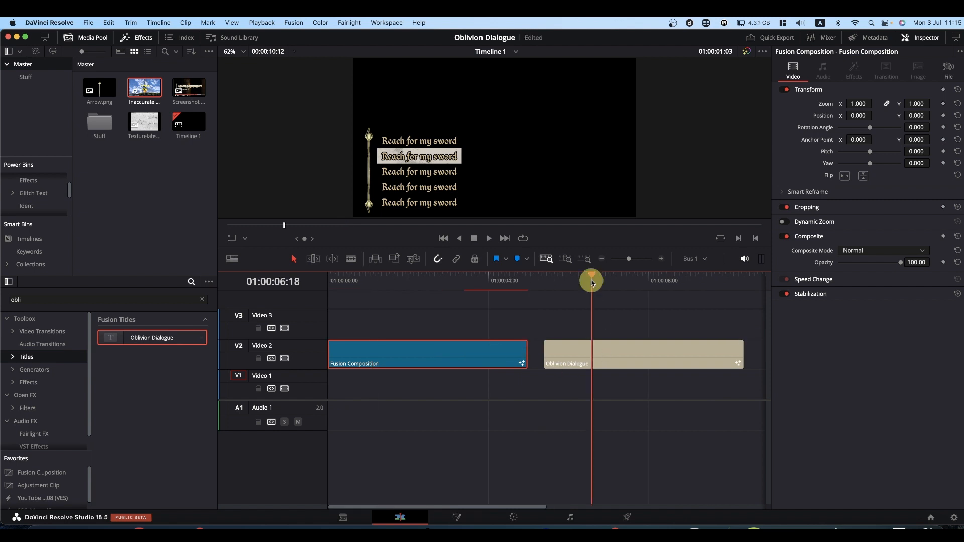
click(621, 358)
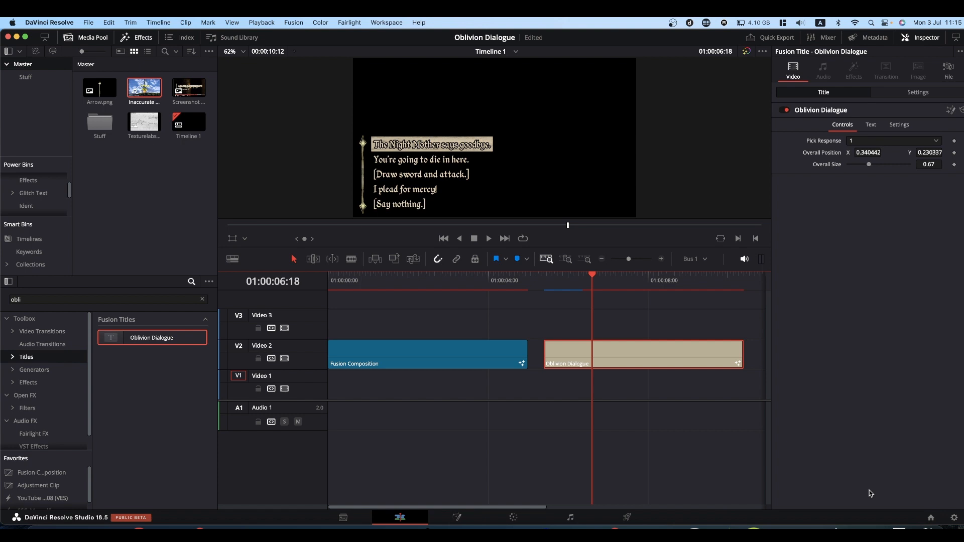
Clear the Response 5 and Response 4 texts of the Oblivion Dialogue title.
click(871, 127)
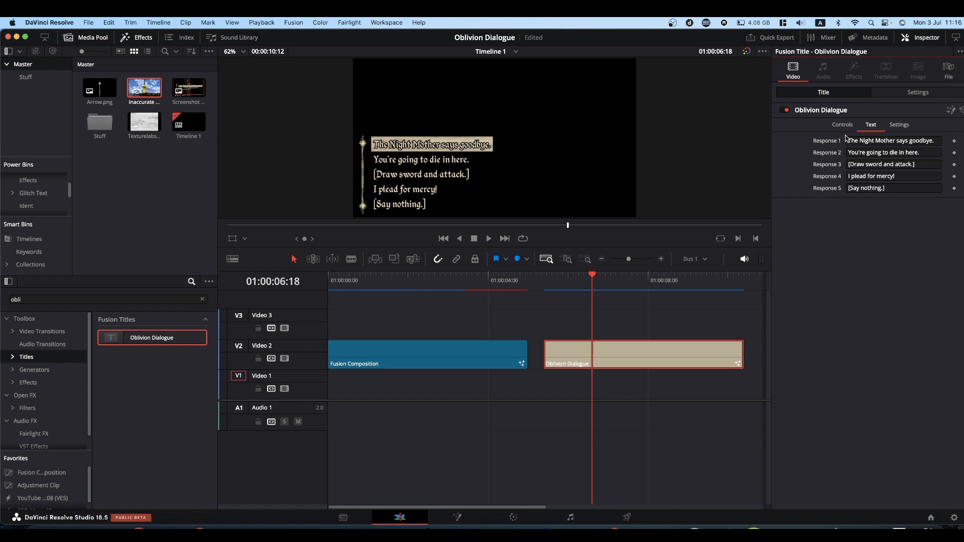
triple_click(888, 189)
key(BackSpace)
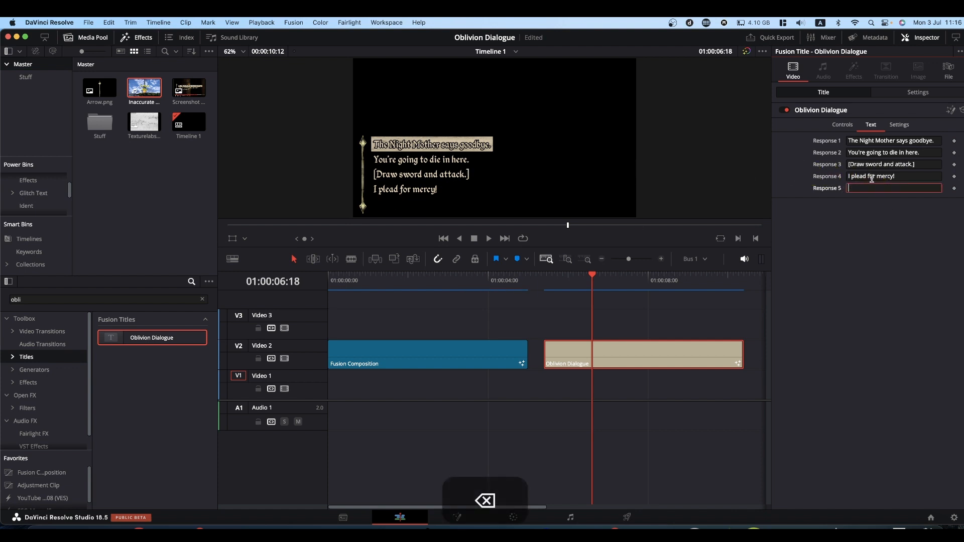
triple_click(872, 177)
key(BackSpace)
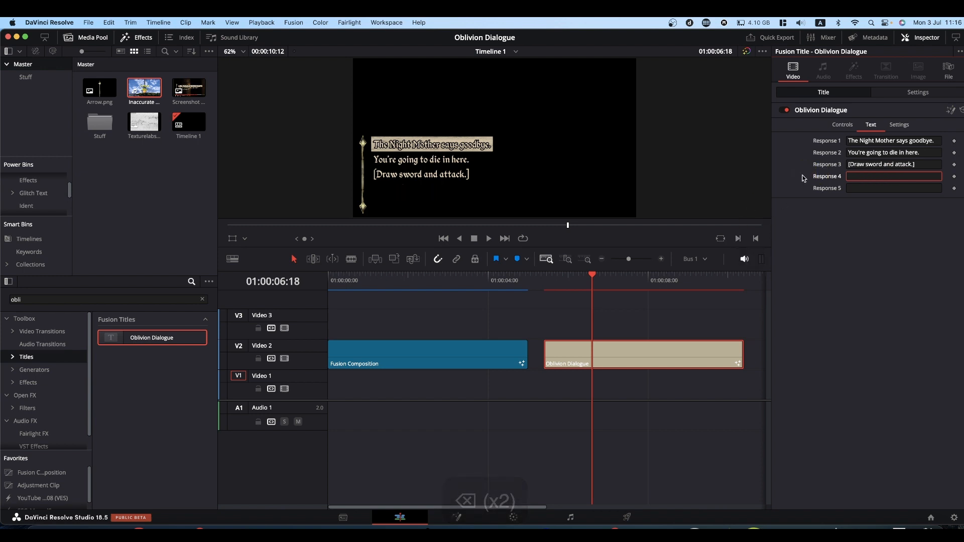
Try Pick Response options 2, 3 and 5 on the Oblivion Dialogue title, and leave it set to 3.
click(841, 127)
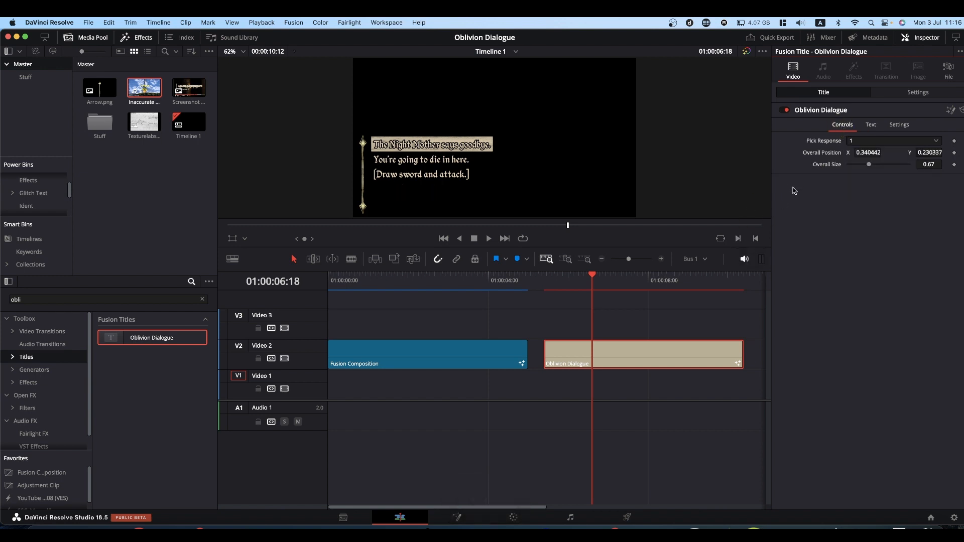
click(868, 145)
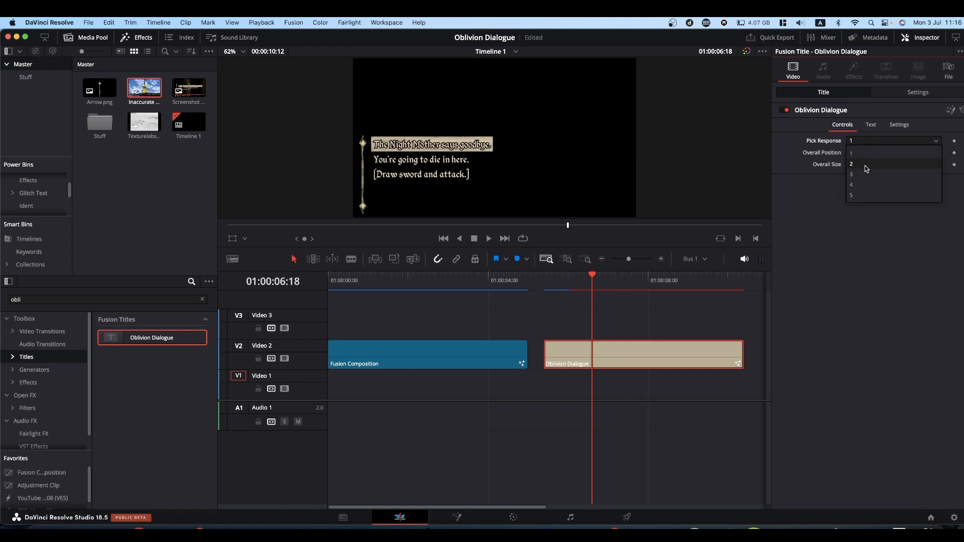
click(868, 152)
click(866, 143)
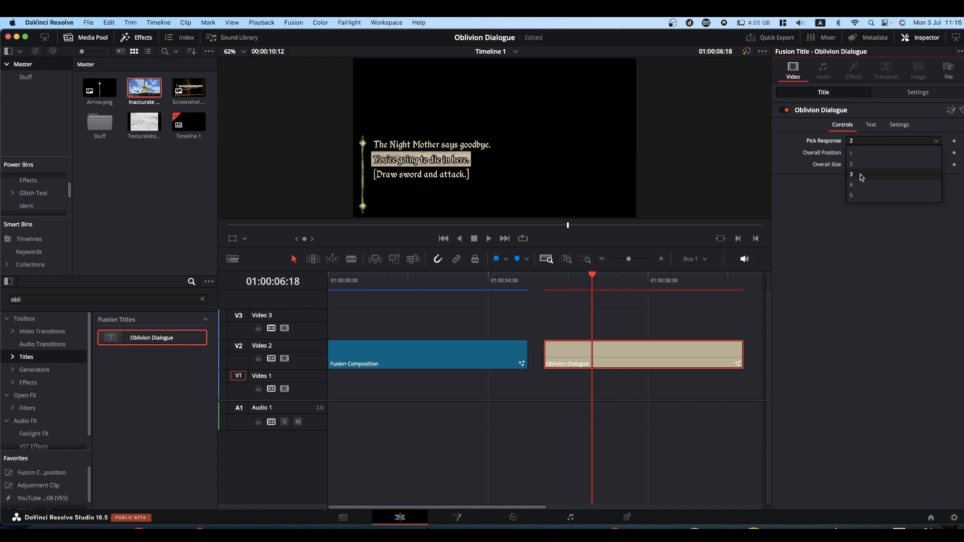
click(862, 175)
click(862, 143)
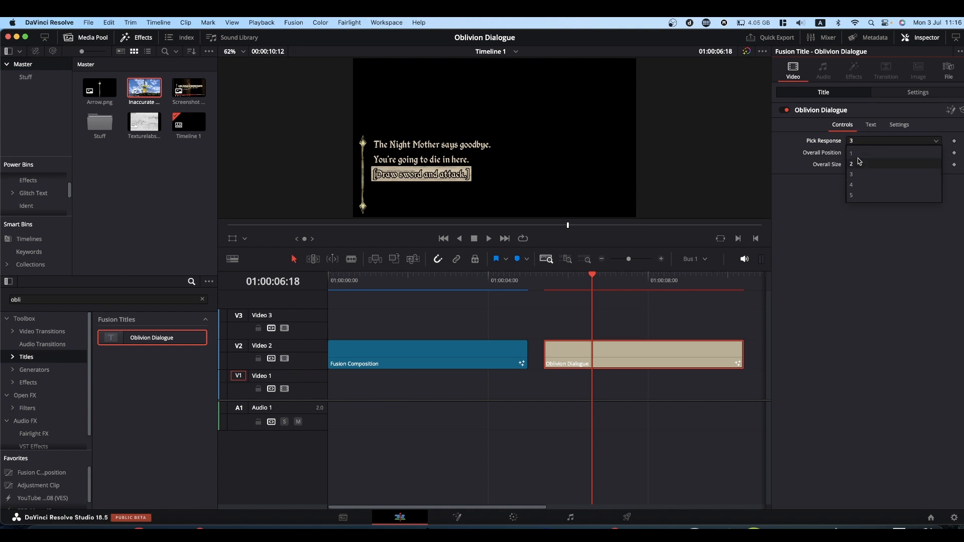
click(856, 194)
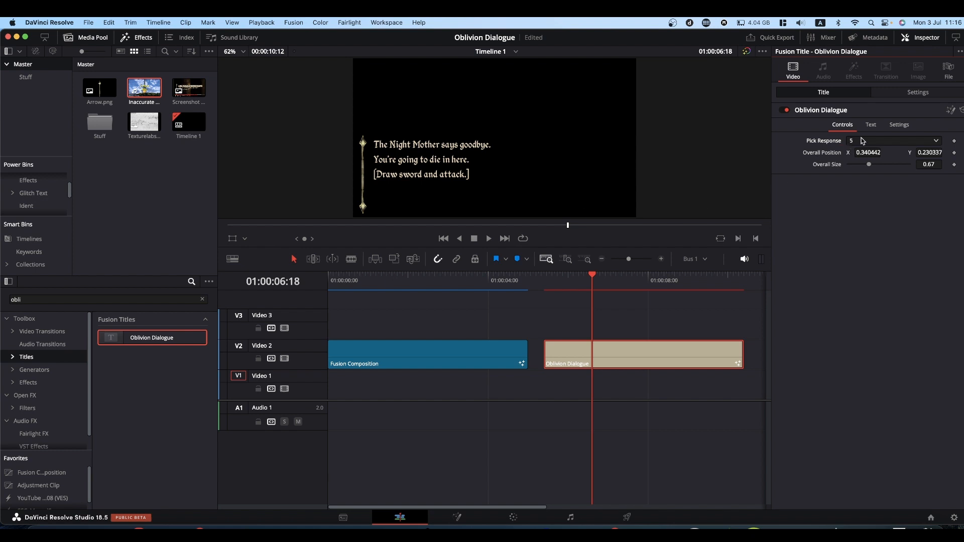
click(863, 142)
click(849, 172)
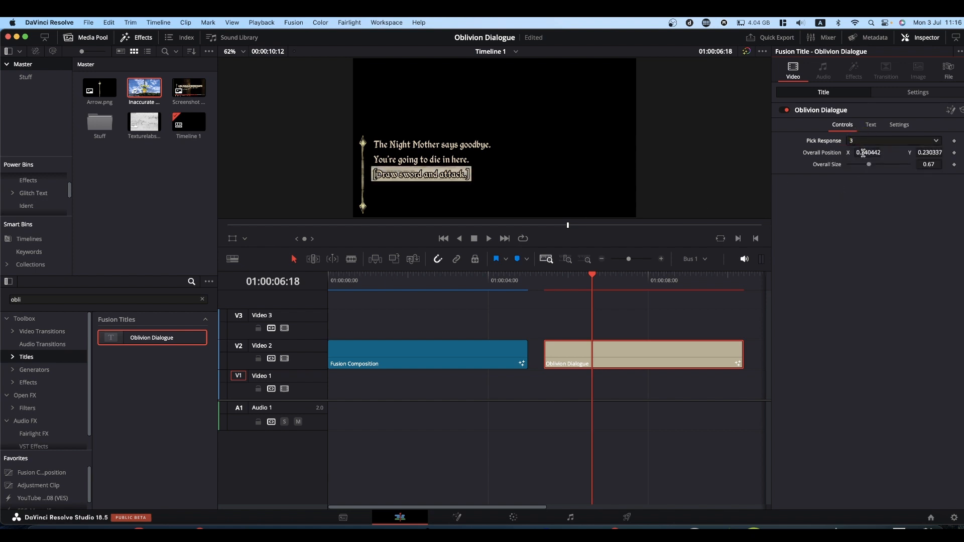
Set the title's Overall Position X to 0.345442, and move the playhead to the clip's start at 01:00:05:12.
drag(862, 154, 376, 163)
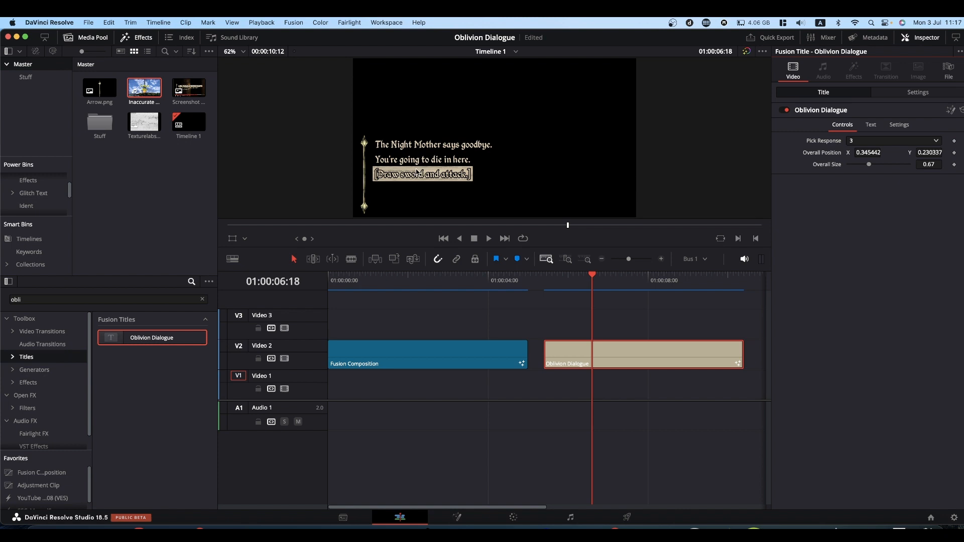
click(591, 277)
drag(590, 277, 550, 286)
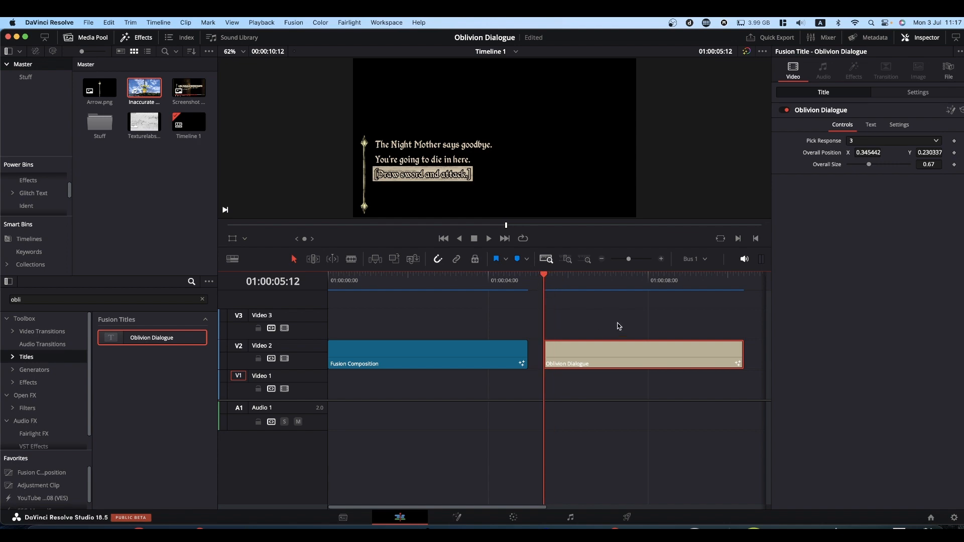